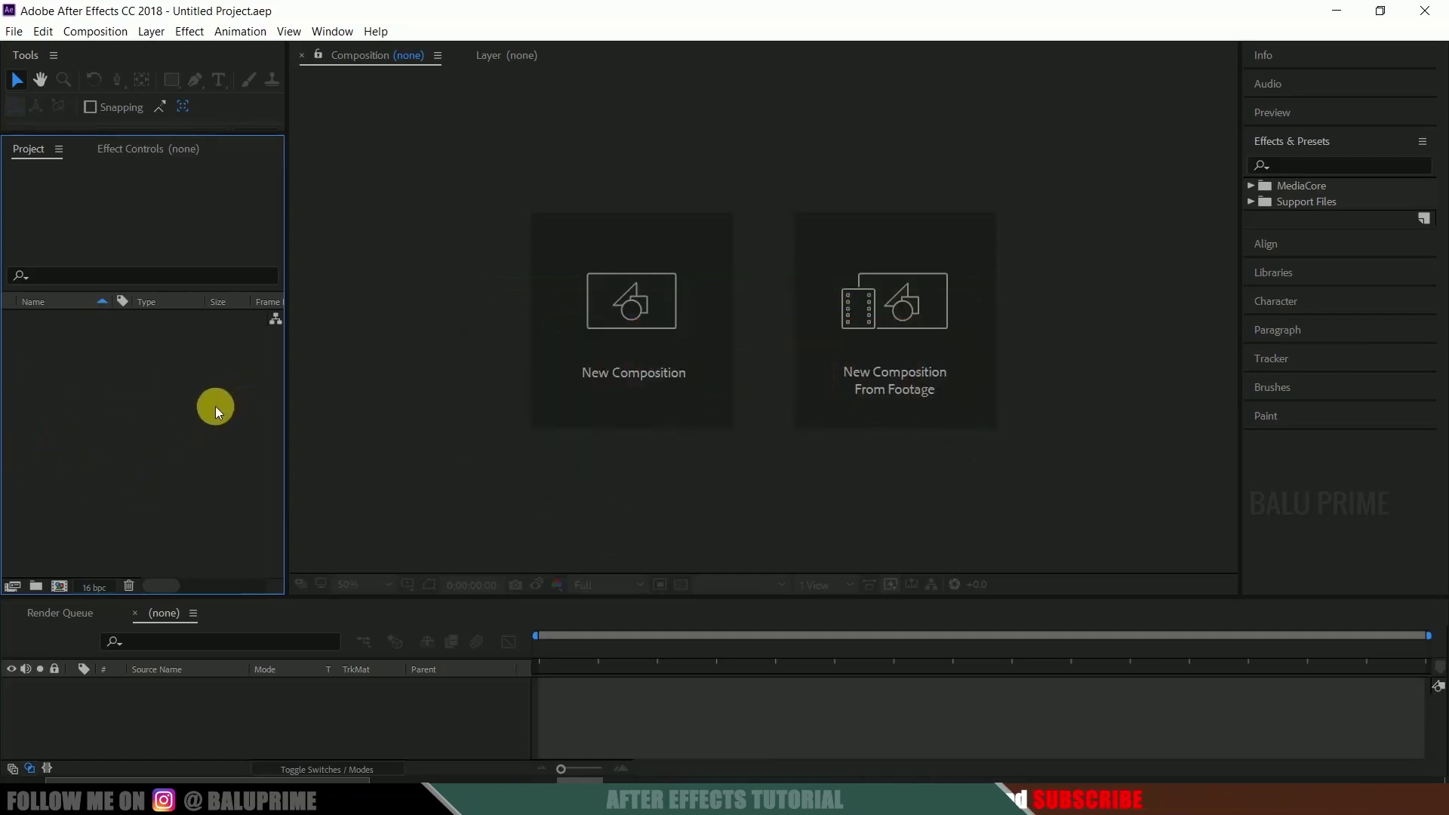
- Create Comp 1 with the HDTV 1080 24 preset, a 10-second duration and a 000000 black background
click(631, 306)
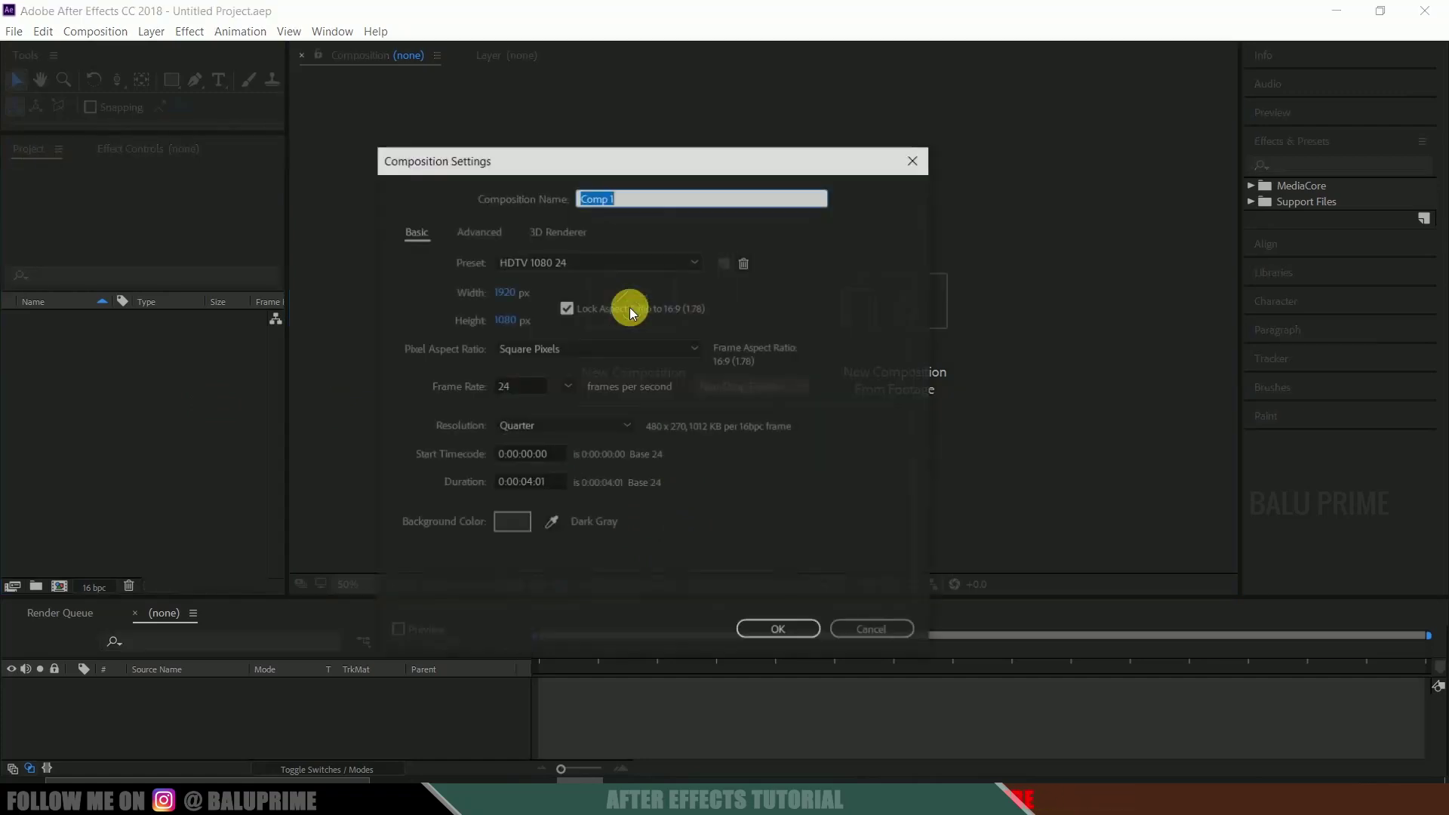
click(546, 263)
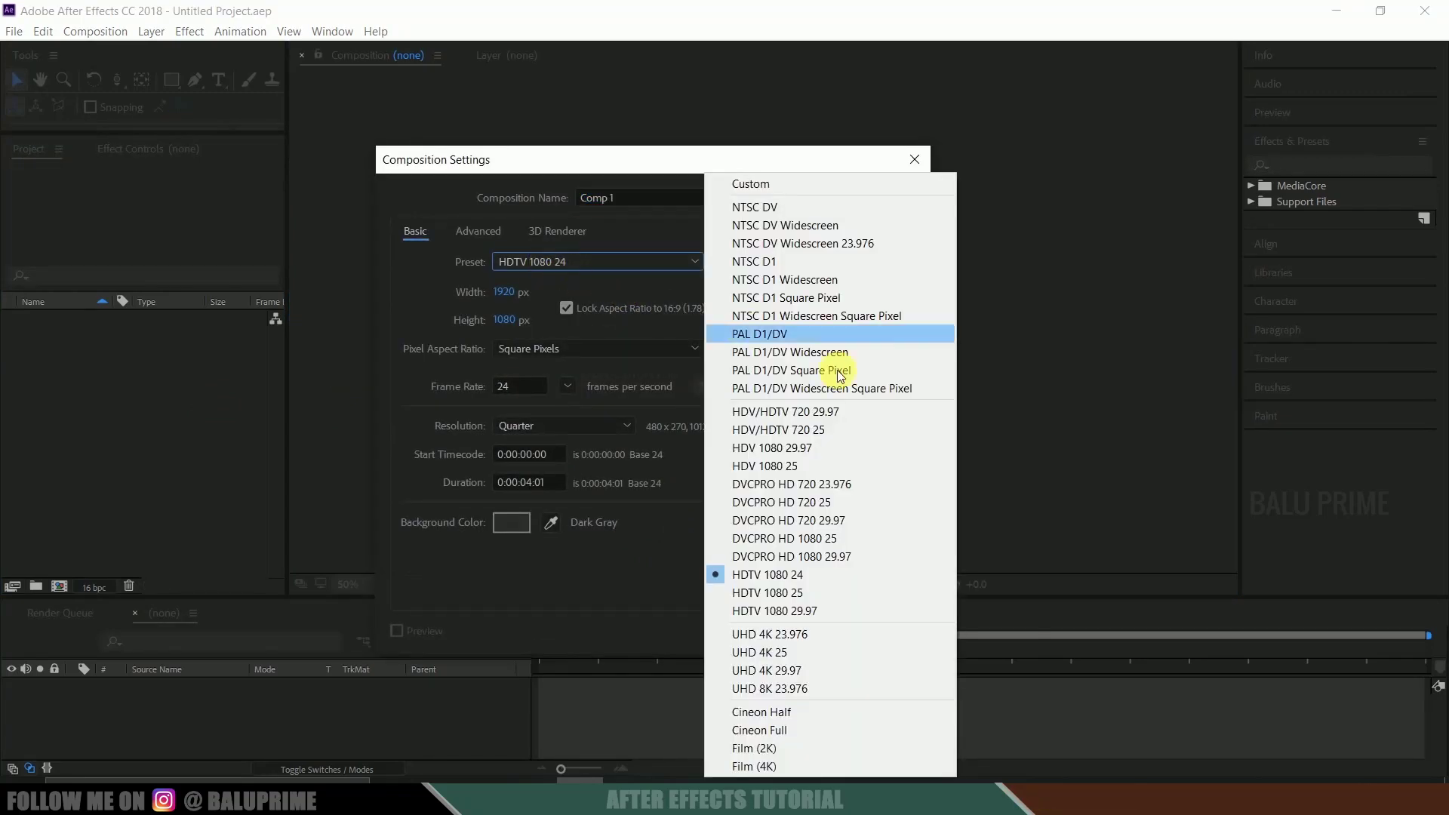
click(778, 576)
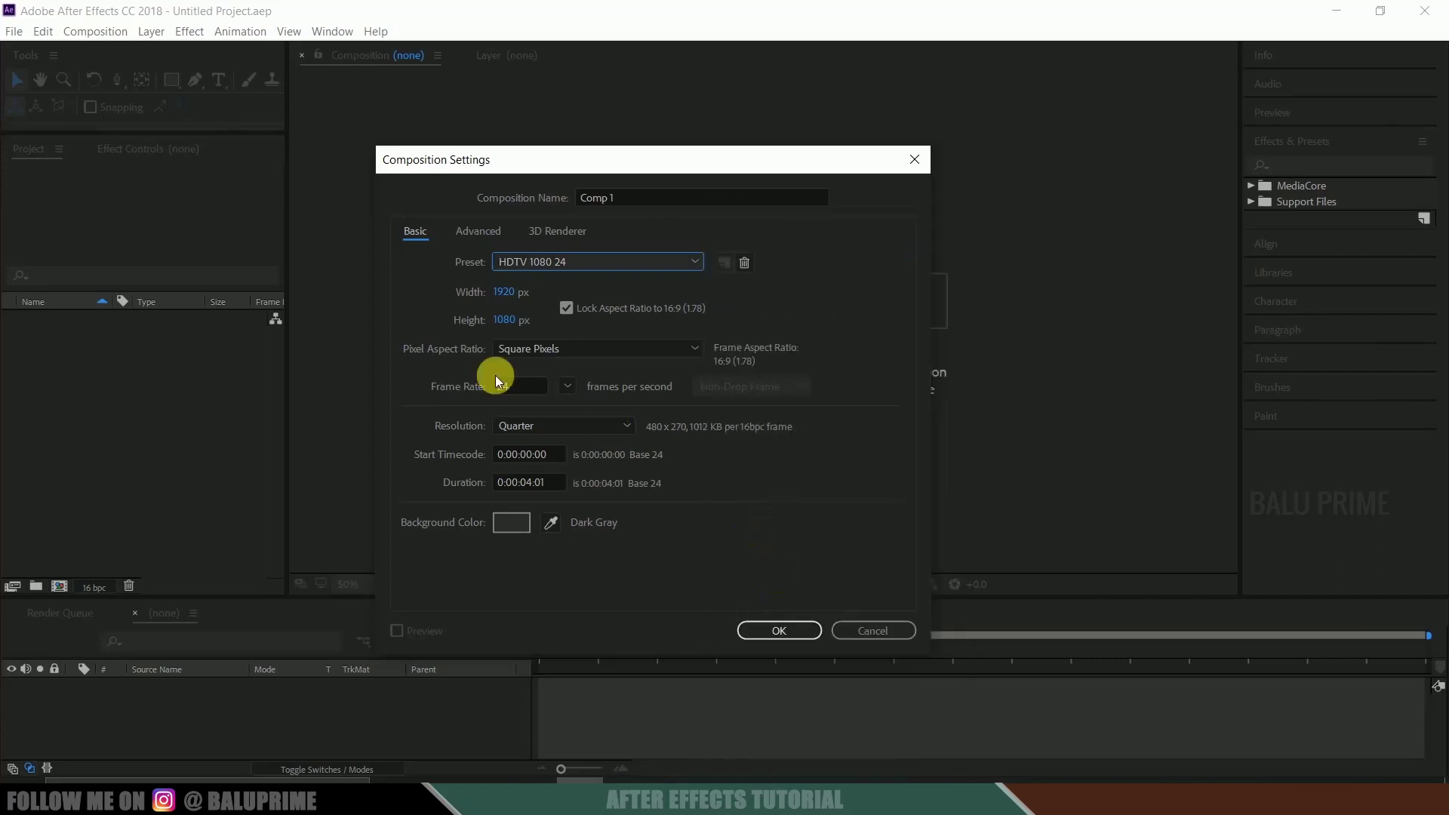
click(531, 491)
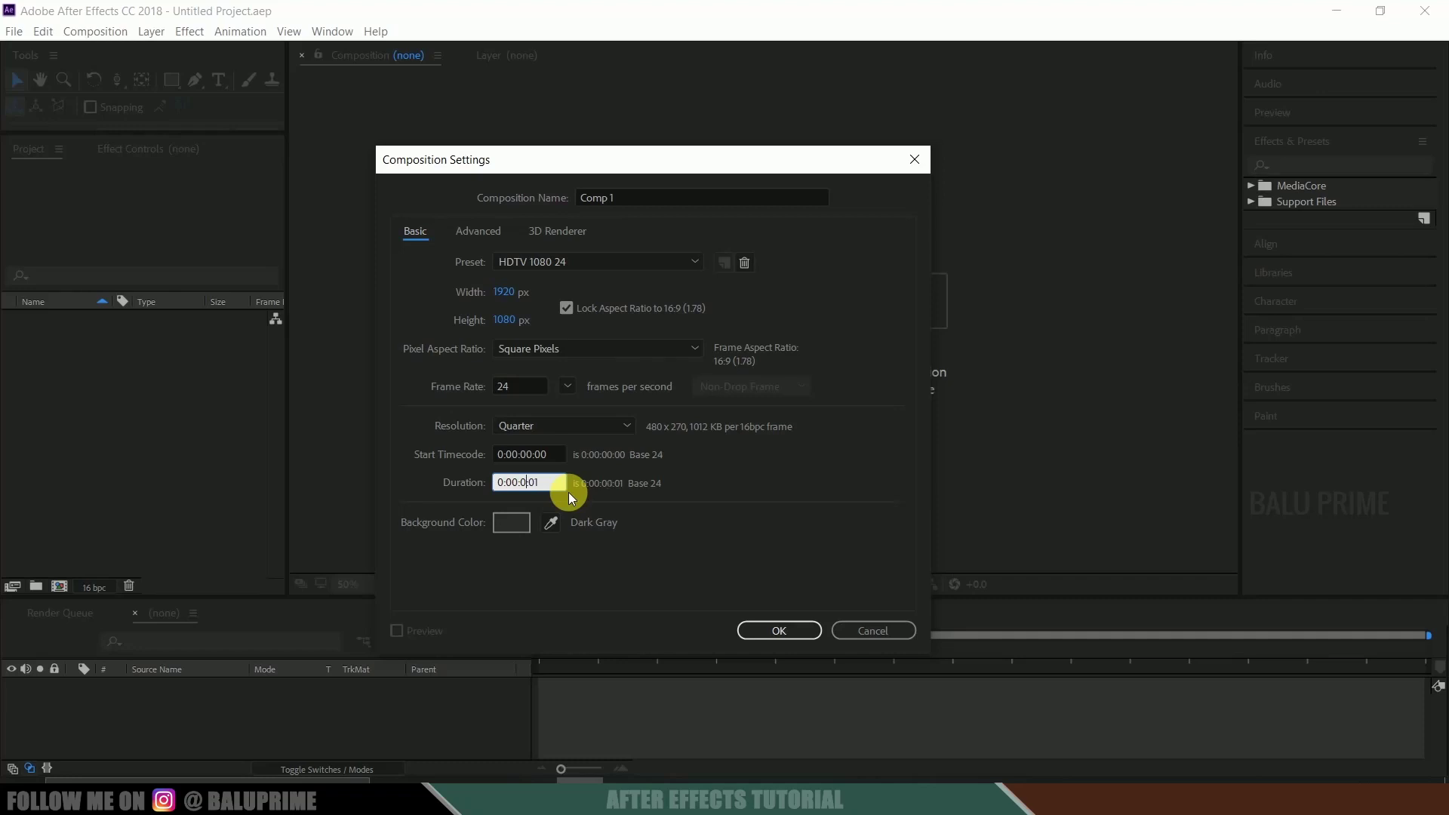
text(10)
click(521, 521)
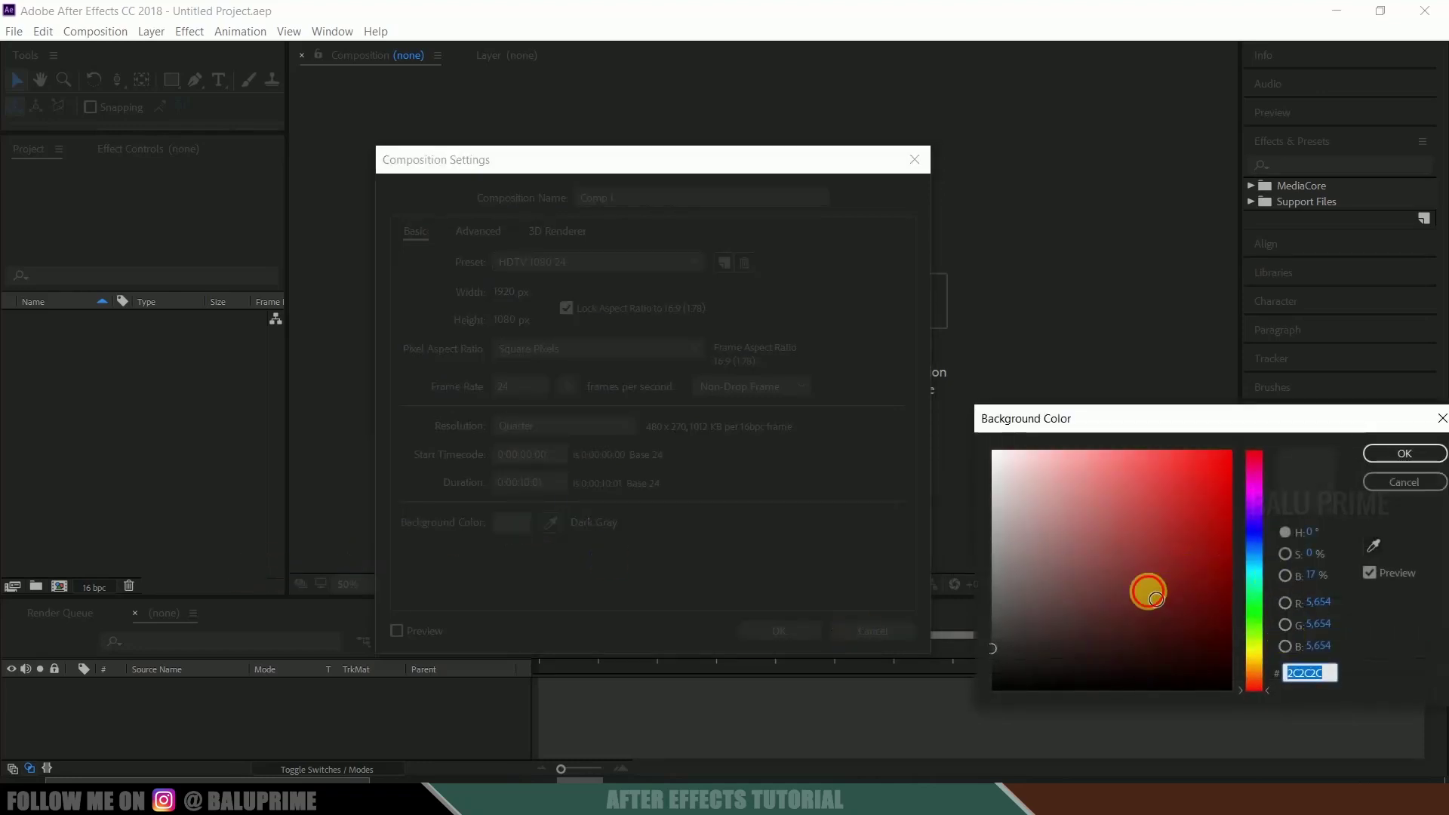
text(000000)
click(1395, 456)
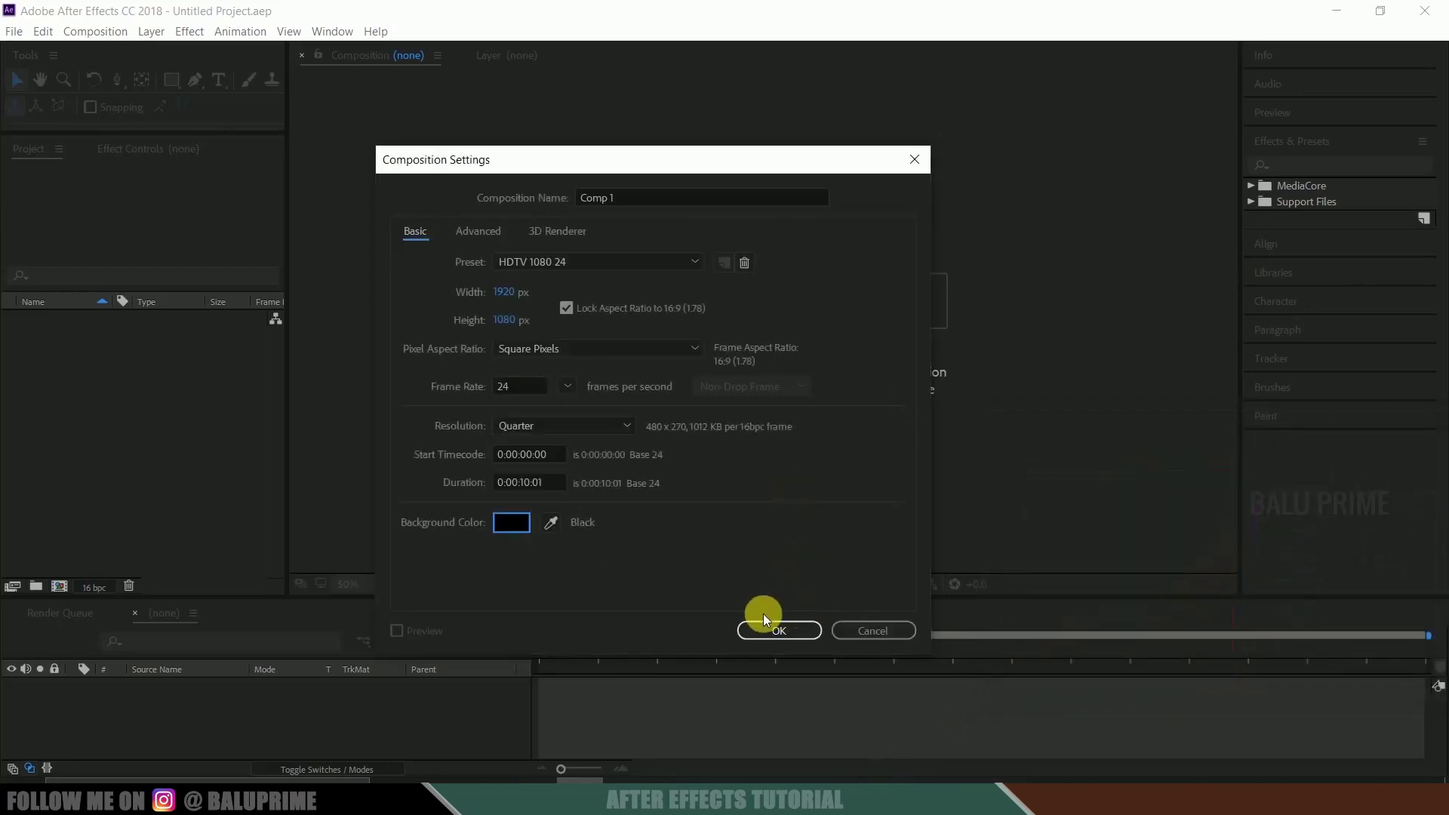
click(764, 631)
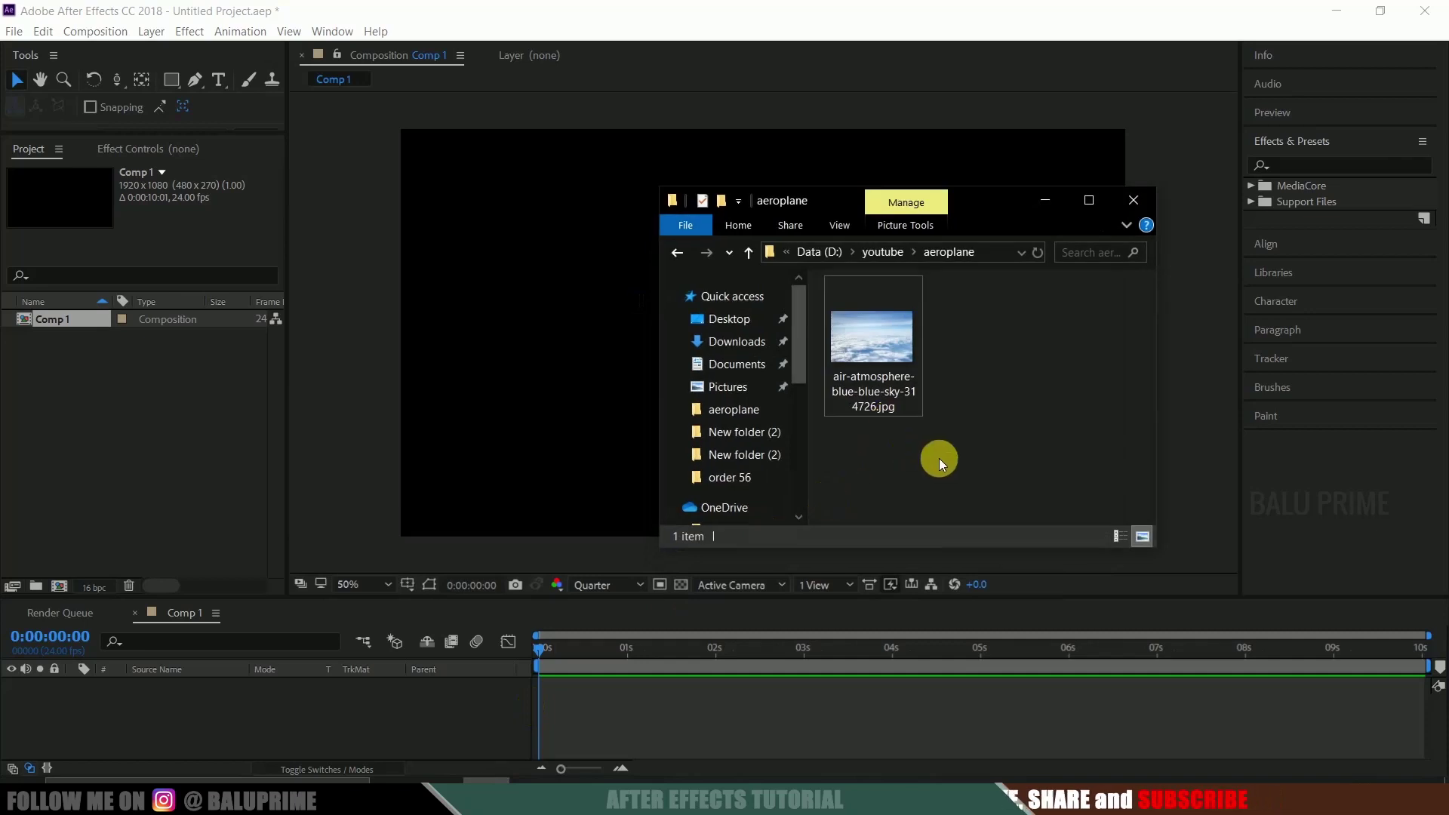
- Import air-atmosphere-blue-blue-sky-314726.jpg into the project and add it to Comp 1 as a layer
click(876, 351)
drag(876, 350, 120, 475)
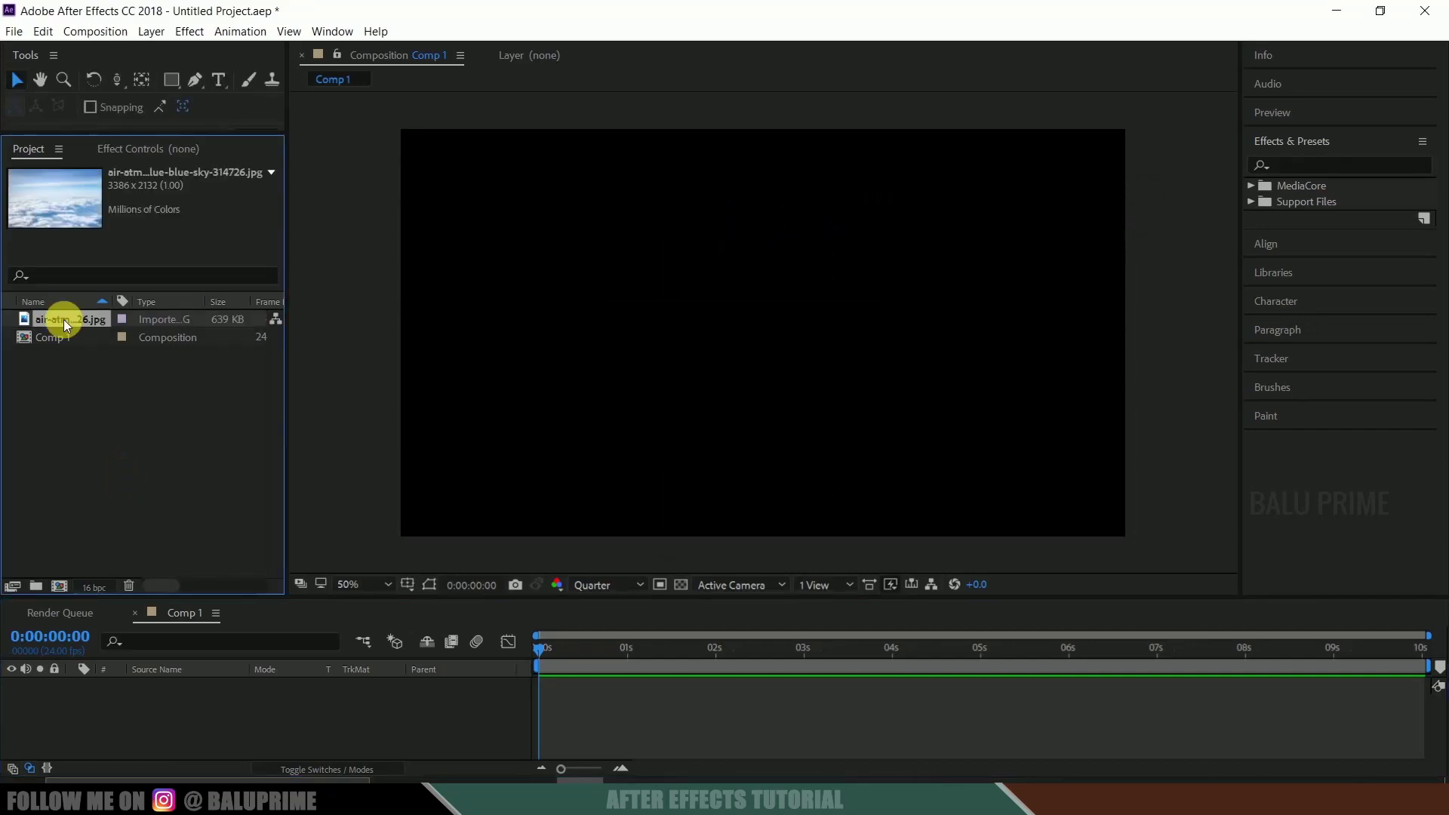
drag(63, 319, 155, 710)
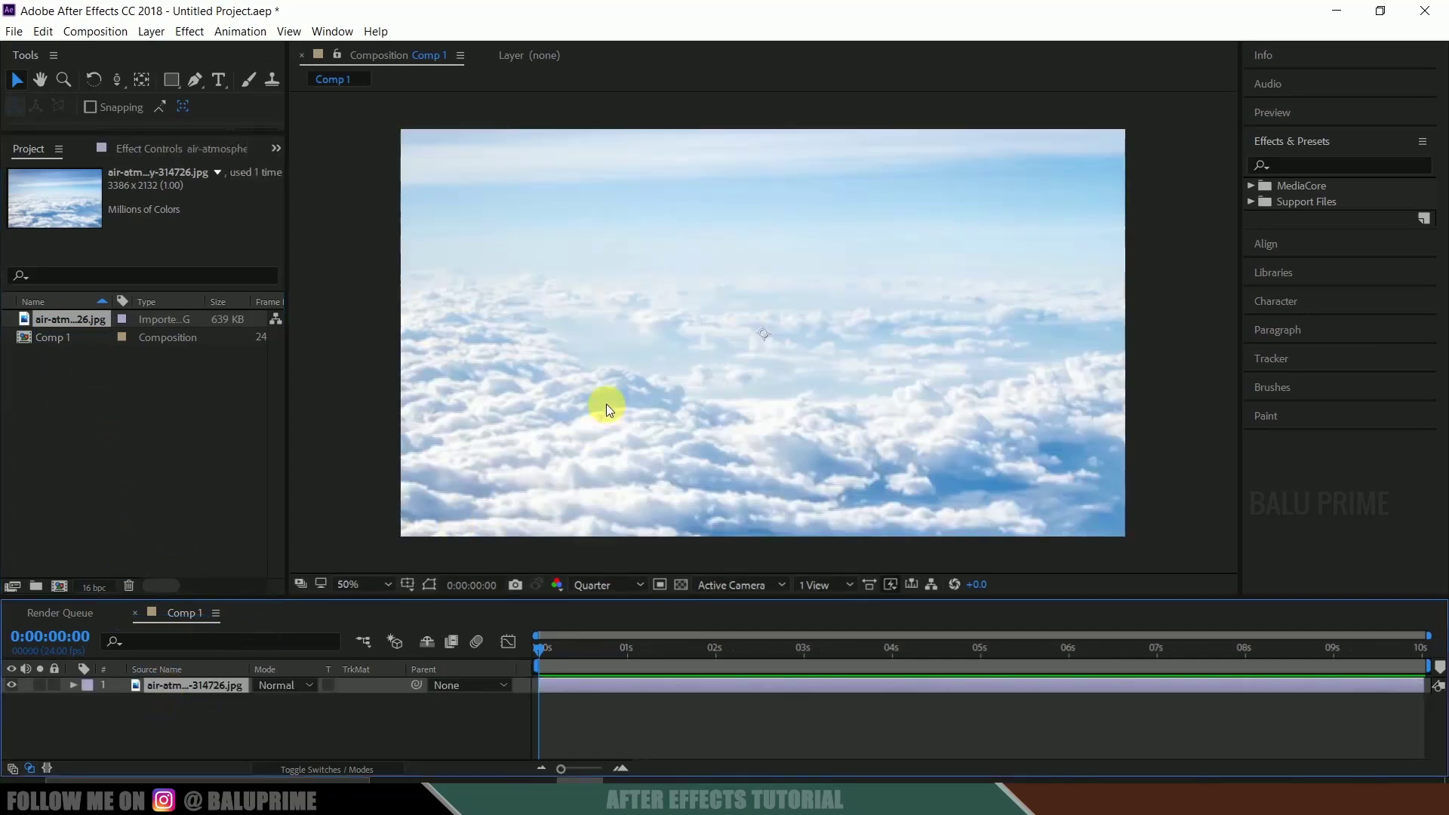
key(comma)
key(comma)
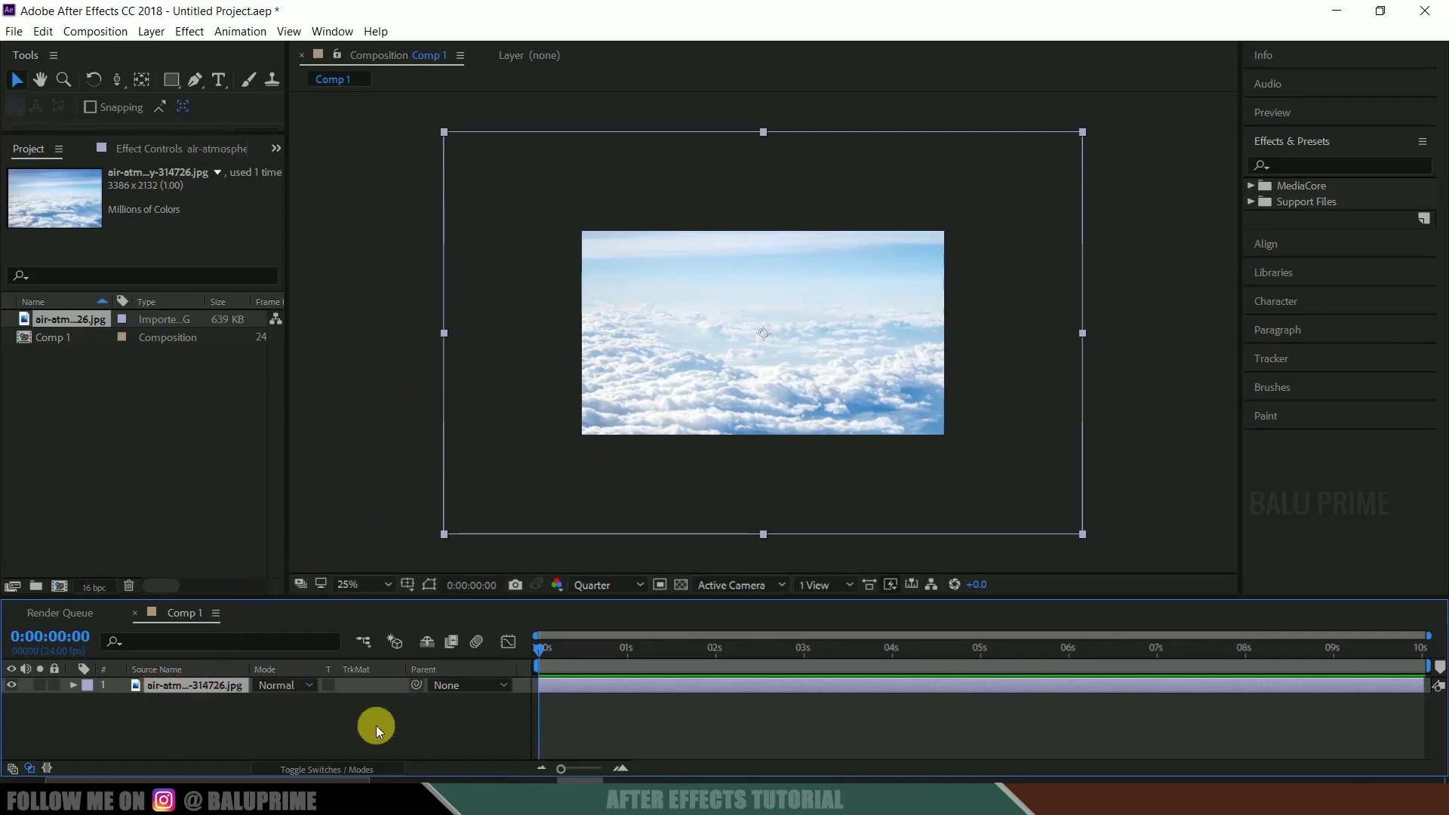
- Make the sky image a 3D layer and switch the viewer to the Top view
click(300, 771)
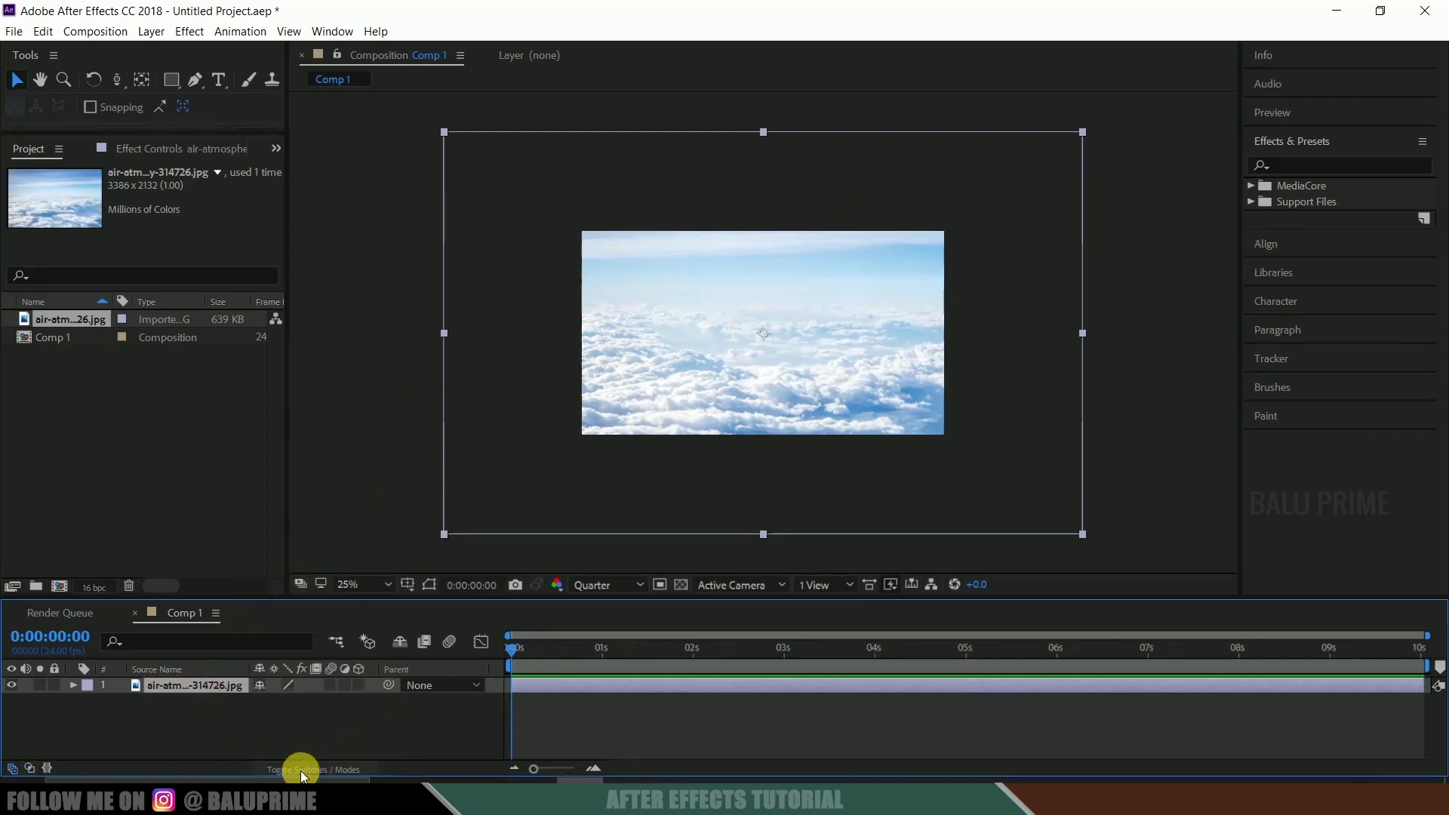
click(361, 686)
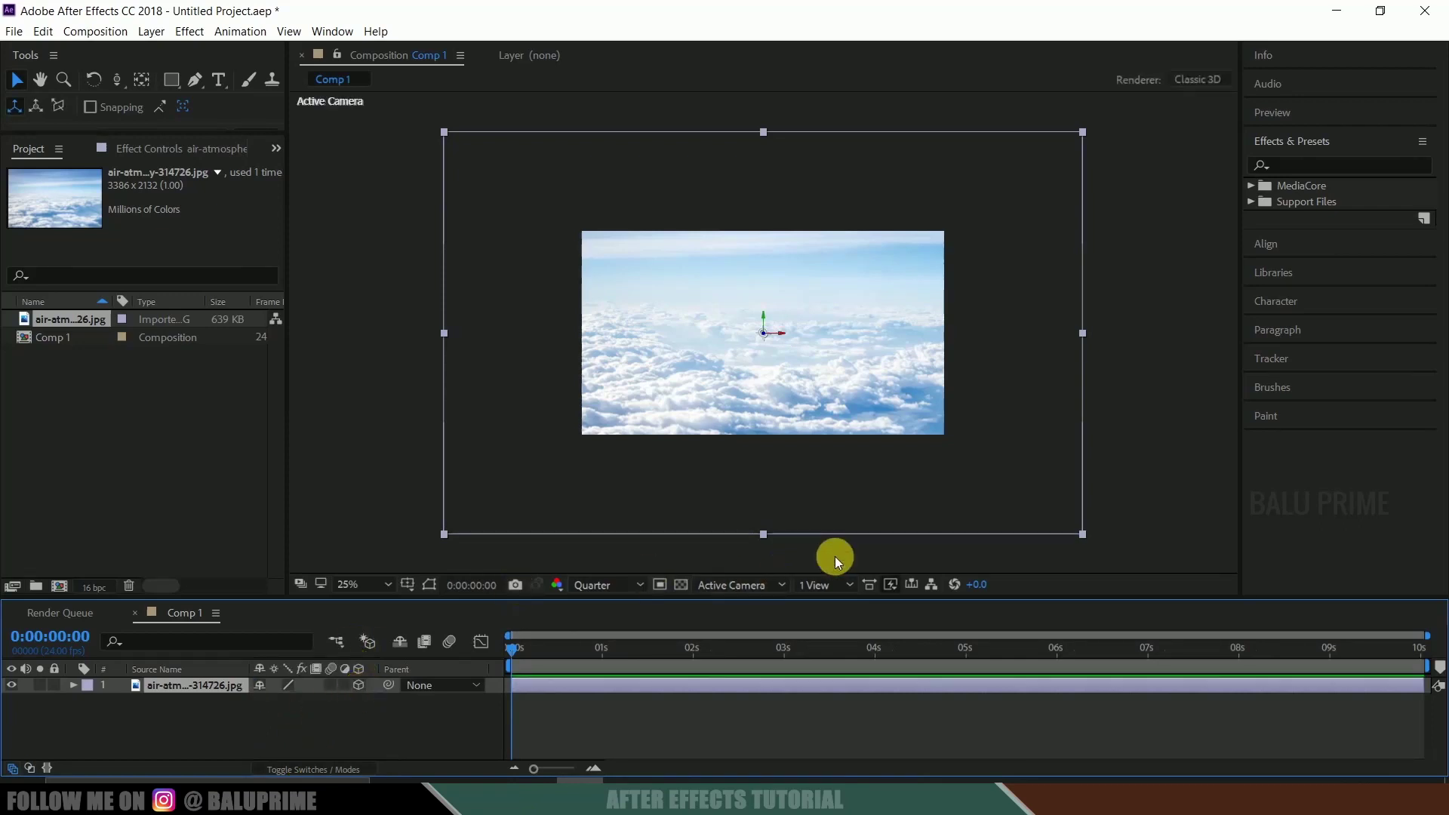
click(743, 592)
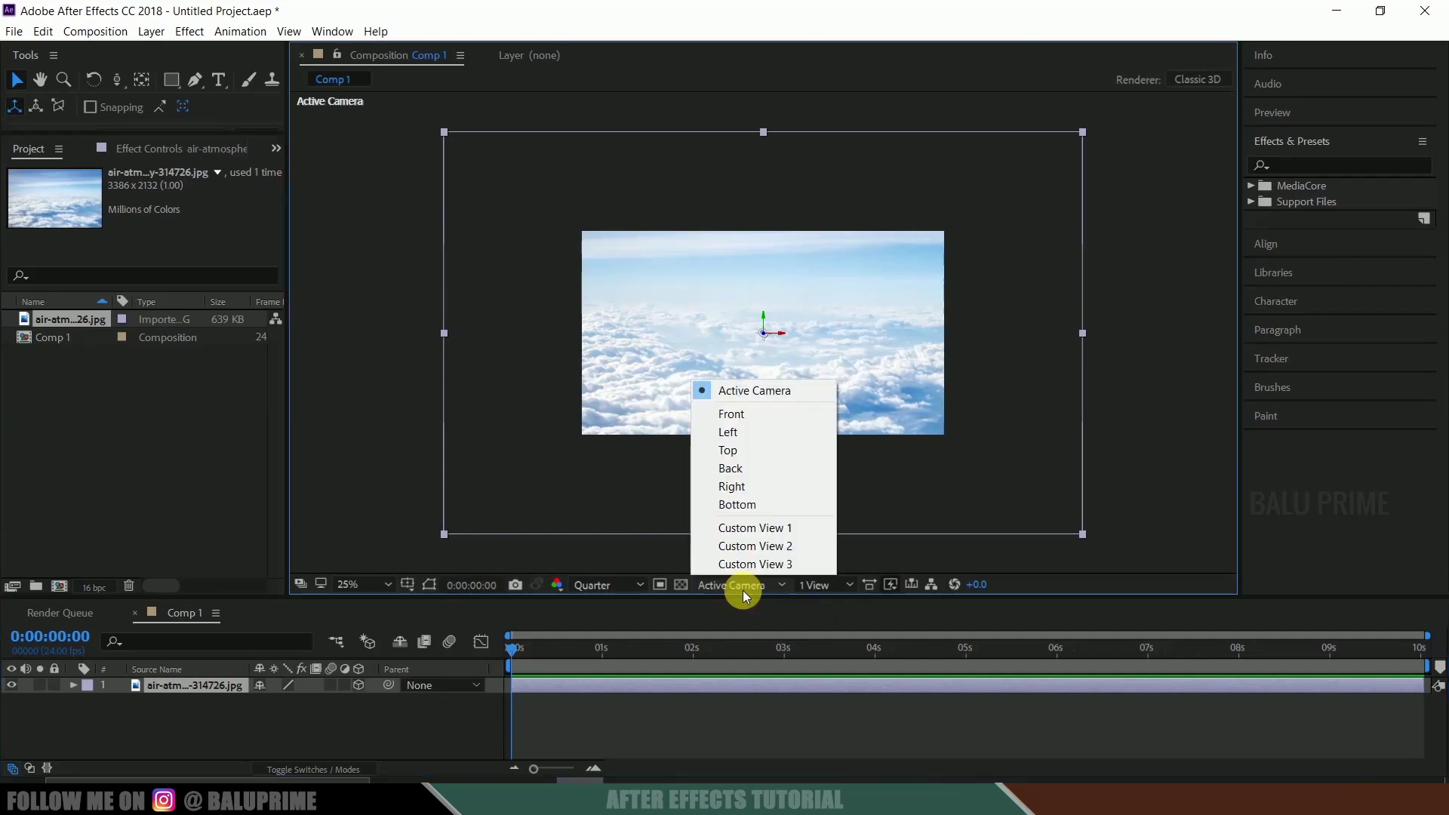
click(757, 454)
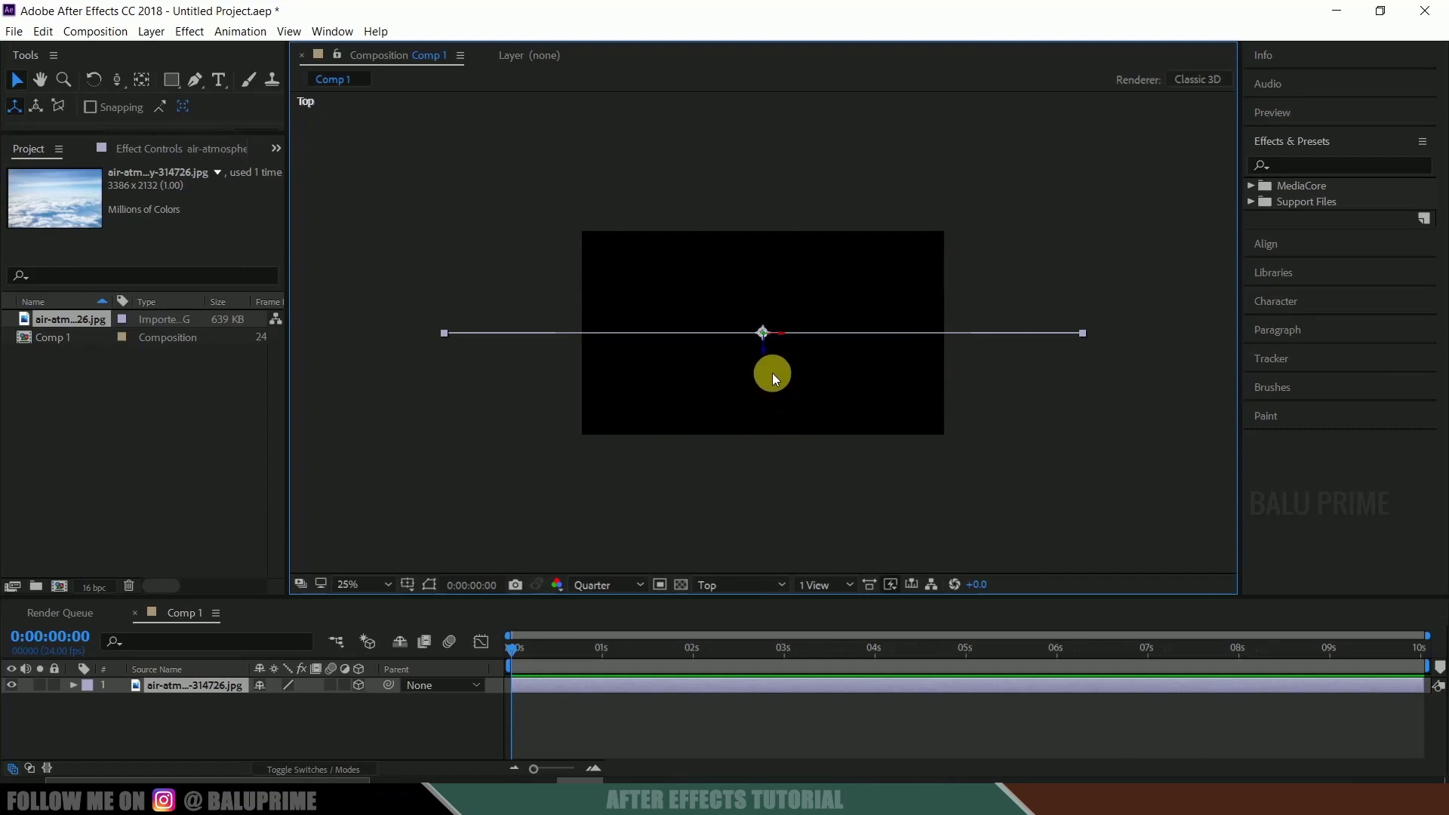
- Push the sky layer far back along its Z axis in the Top view
drag(763, 356, 757, 139)
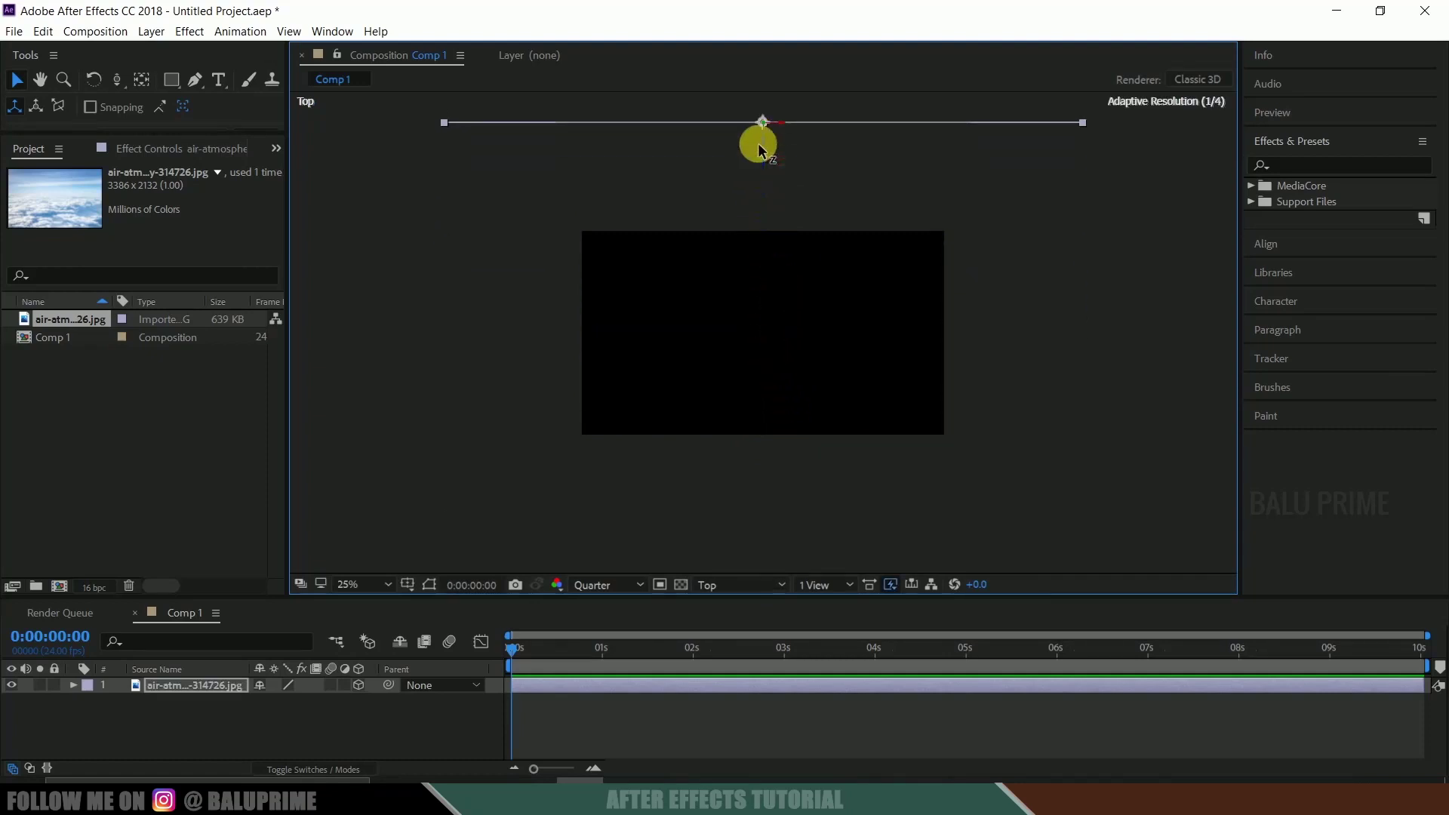
drag(799, 184, 809, 453)
key(v)
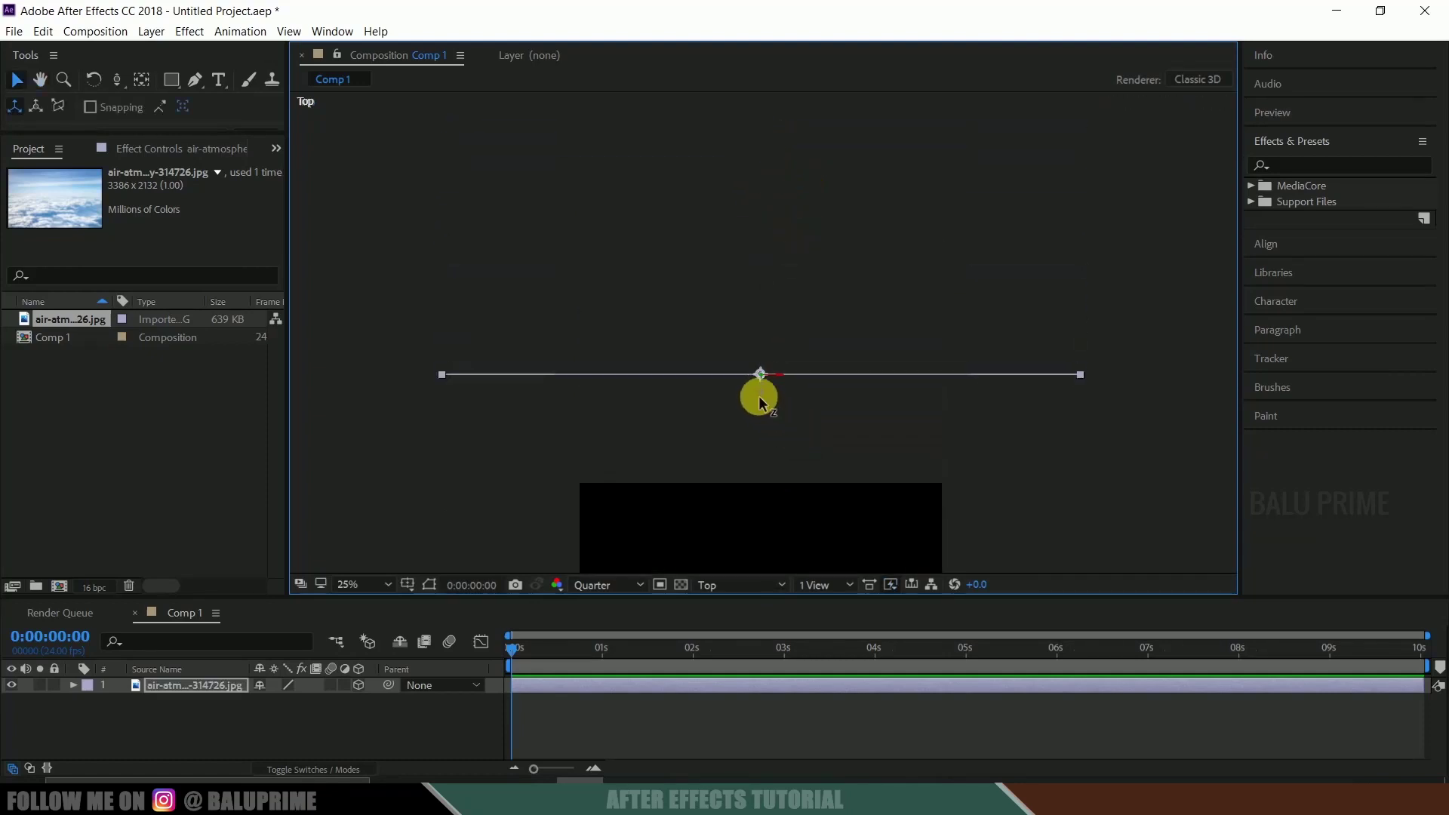
drag(760, 395, 795, 291)
scroll(797, 292, down, 3)
scroll(797, 292, up, 2)
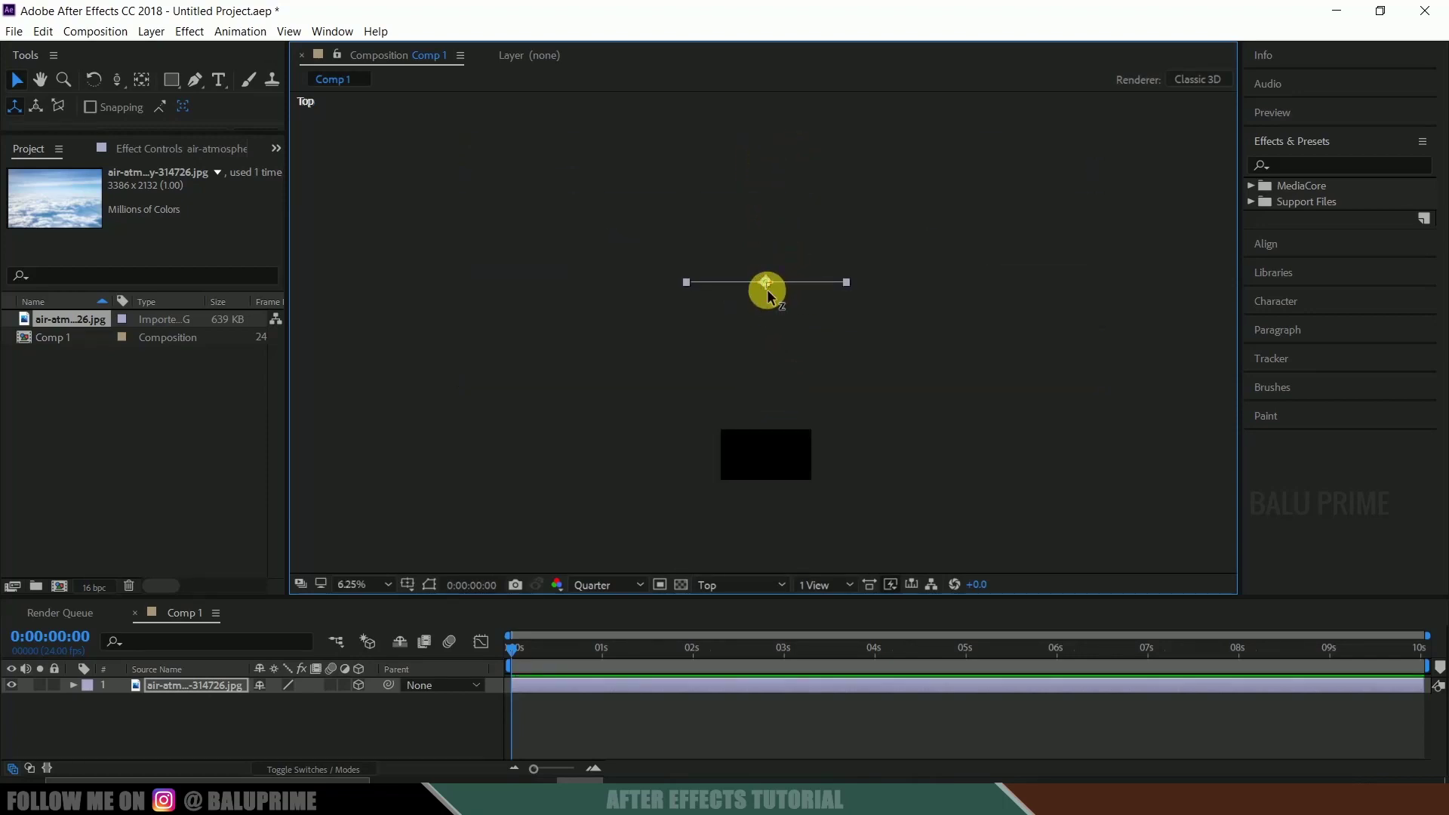
drag(767, 285, 767, 206)
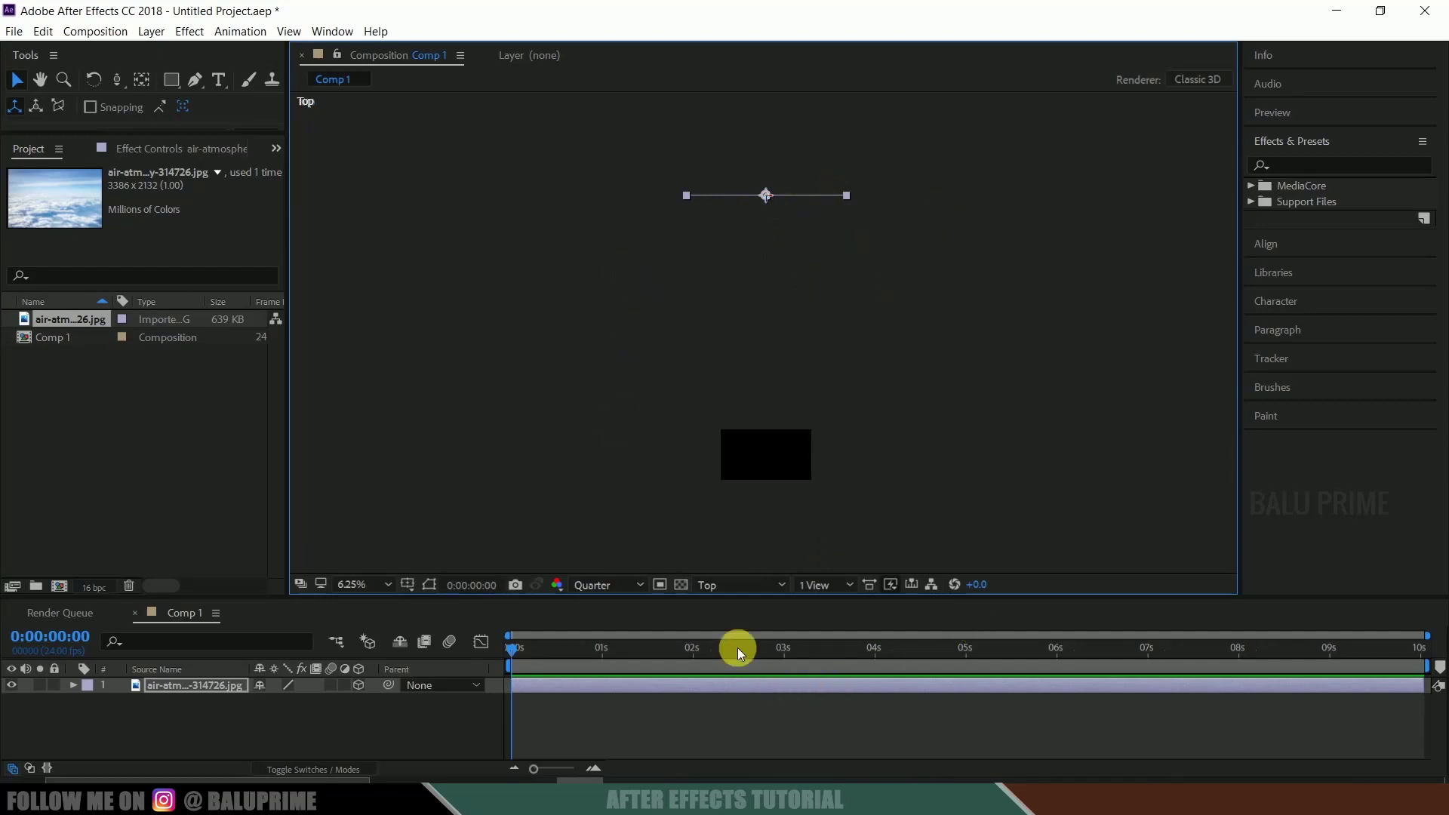
- Return to the Active Camera view and fit the composition in the viewer
click(736, 591)
click(744, 386)
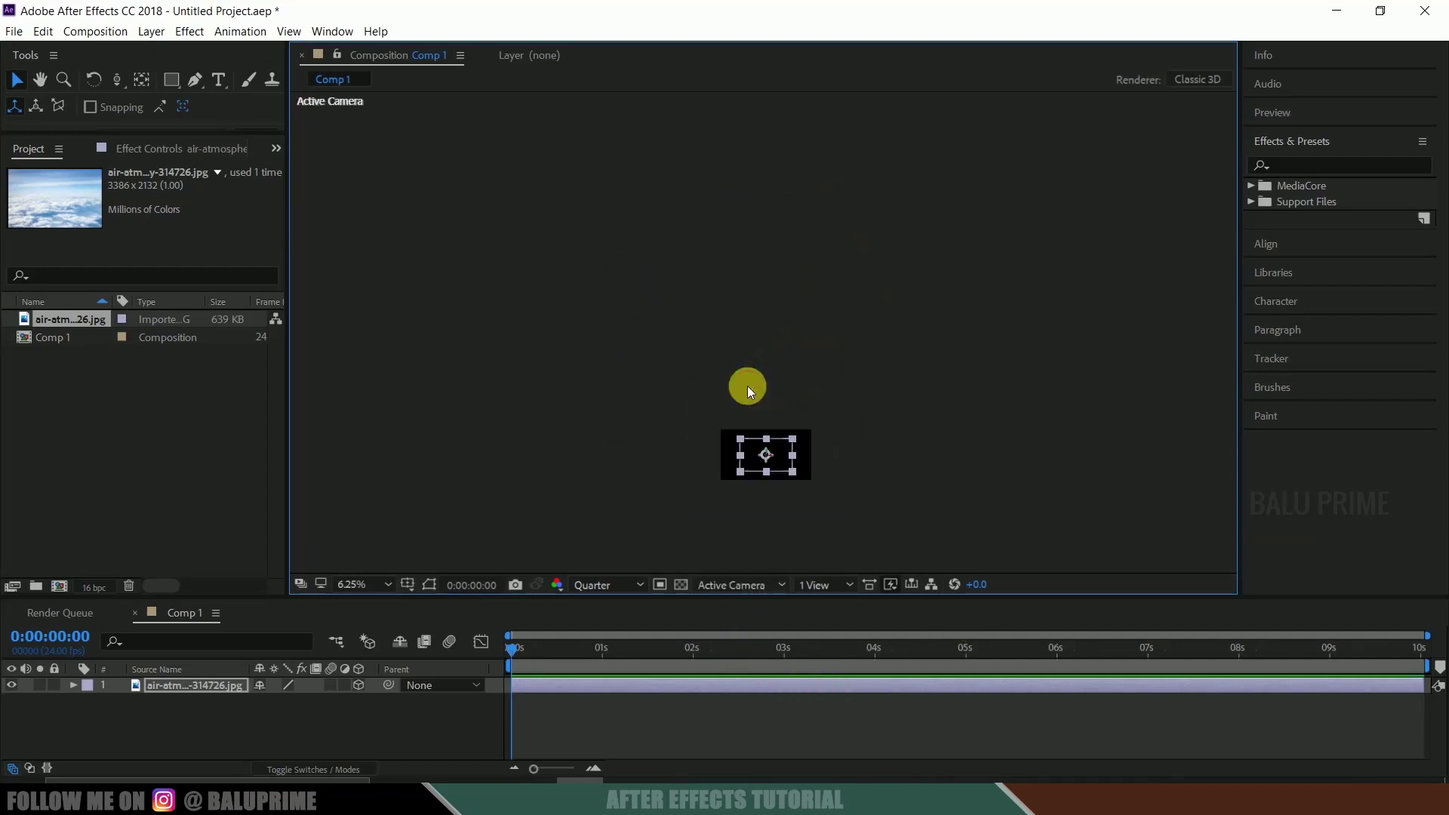
scroll(777, 483, up, 4)
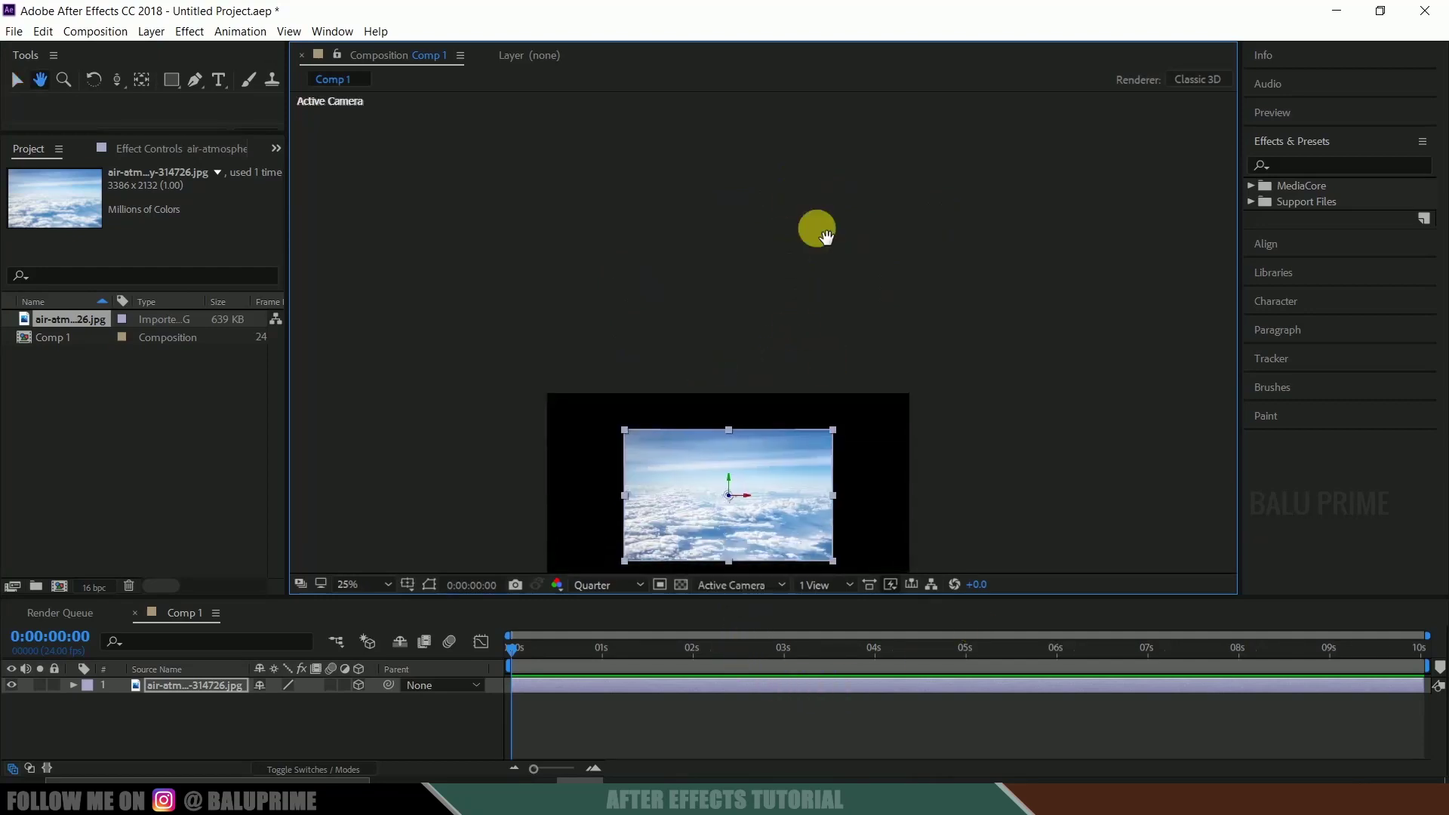
key(h)
drag(818, 229, 883, 188)
key(v)
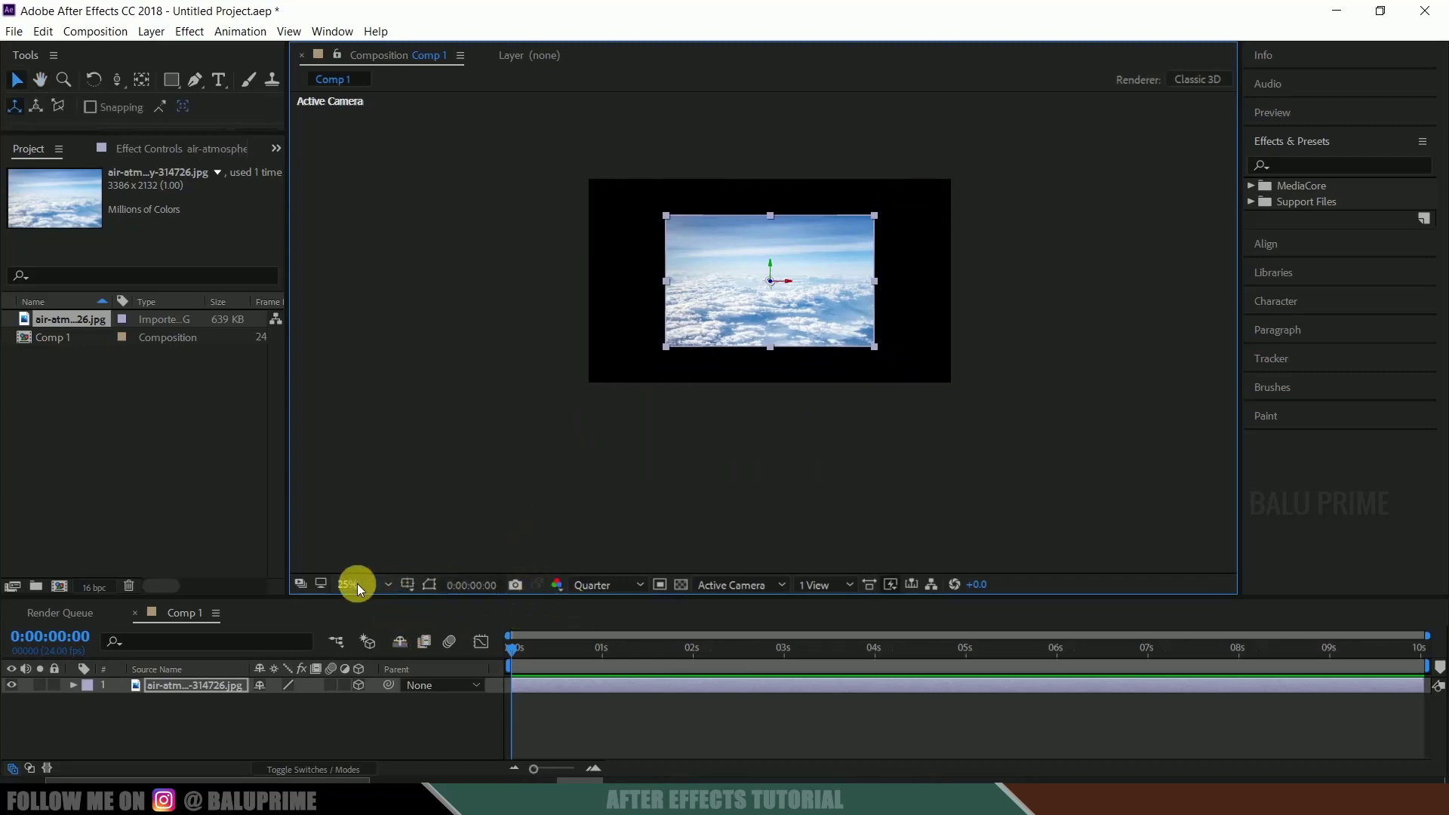
click(344, 585)
click(410, 301)
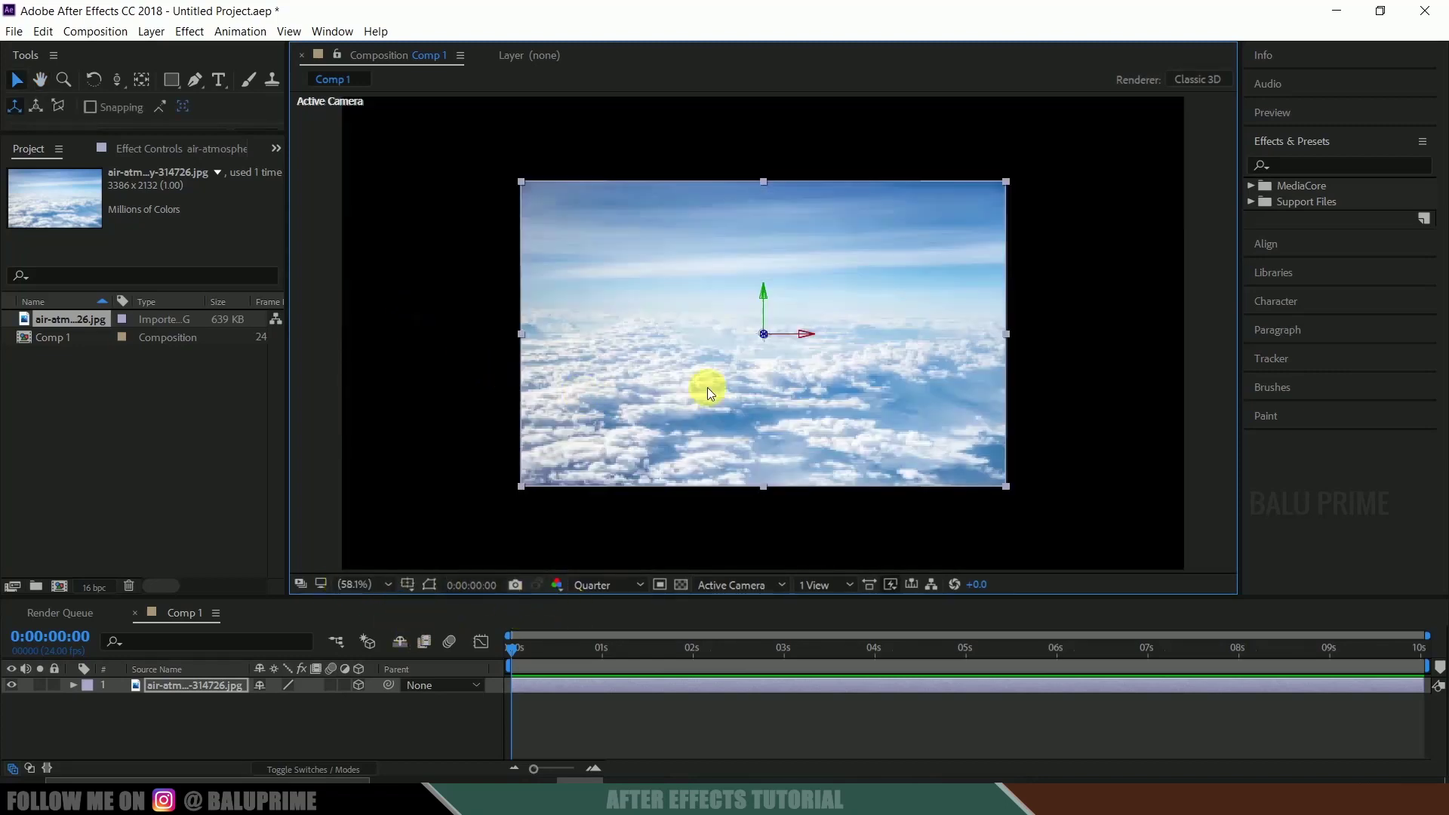
- Push the sky layer further back and scale it up past the frame edges
drag(764, 338, 1014, 372)
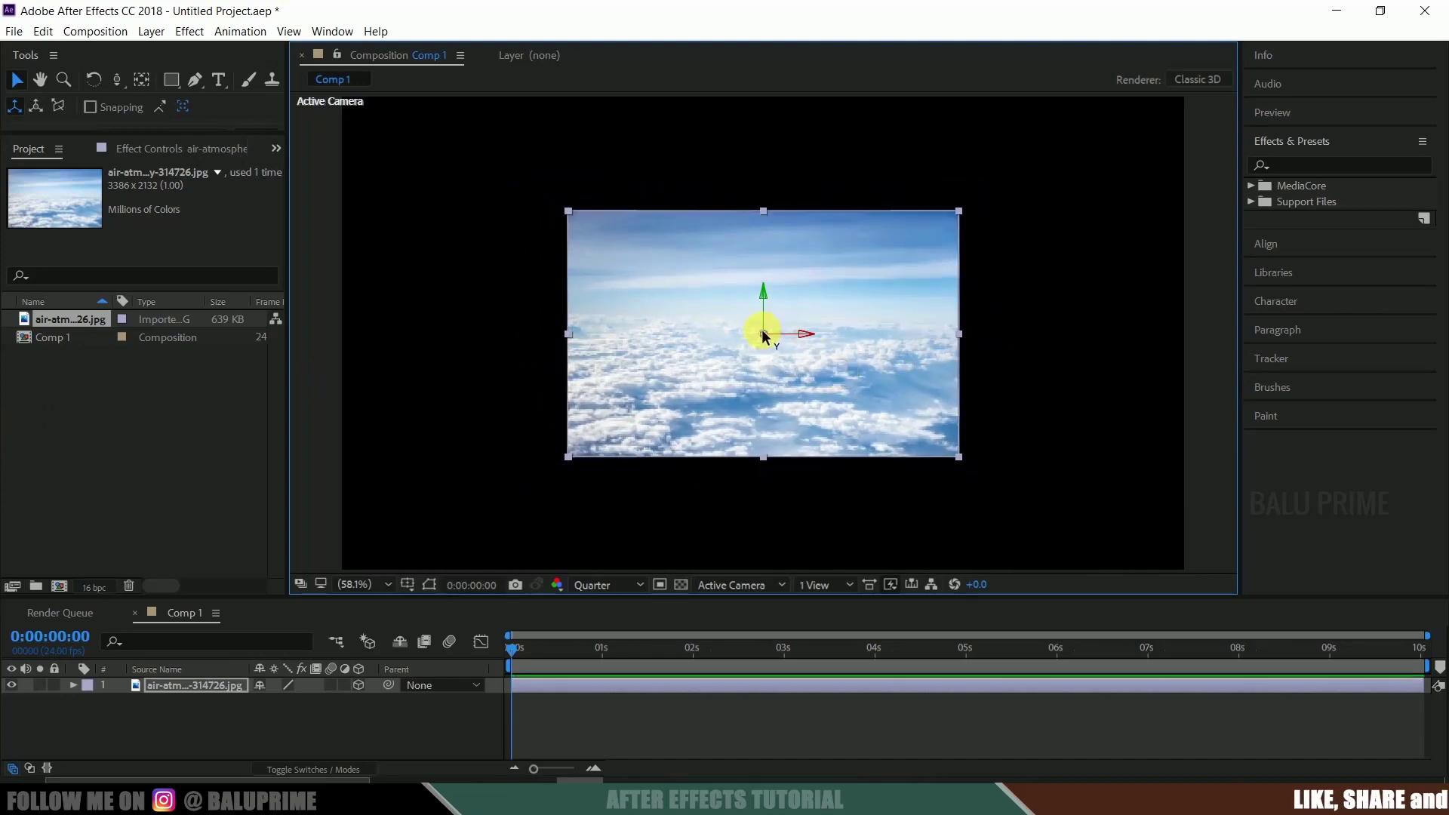
drag(765, 338, 7, 479)
drag(765, 338, 418, 400)
key(comma)
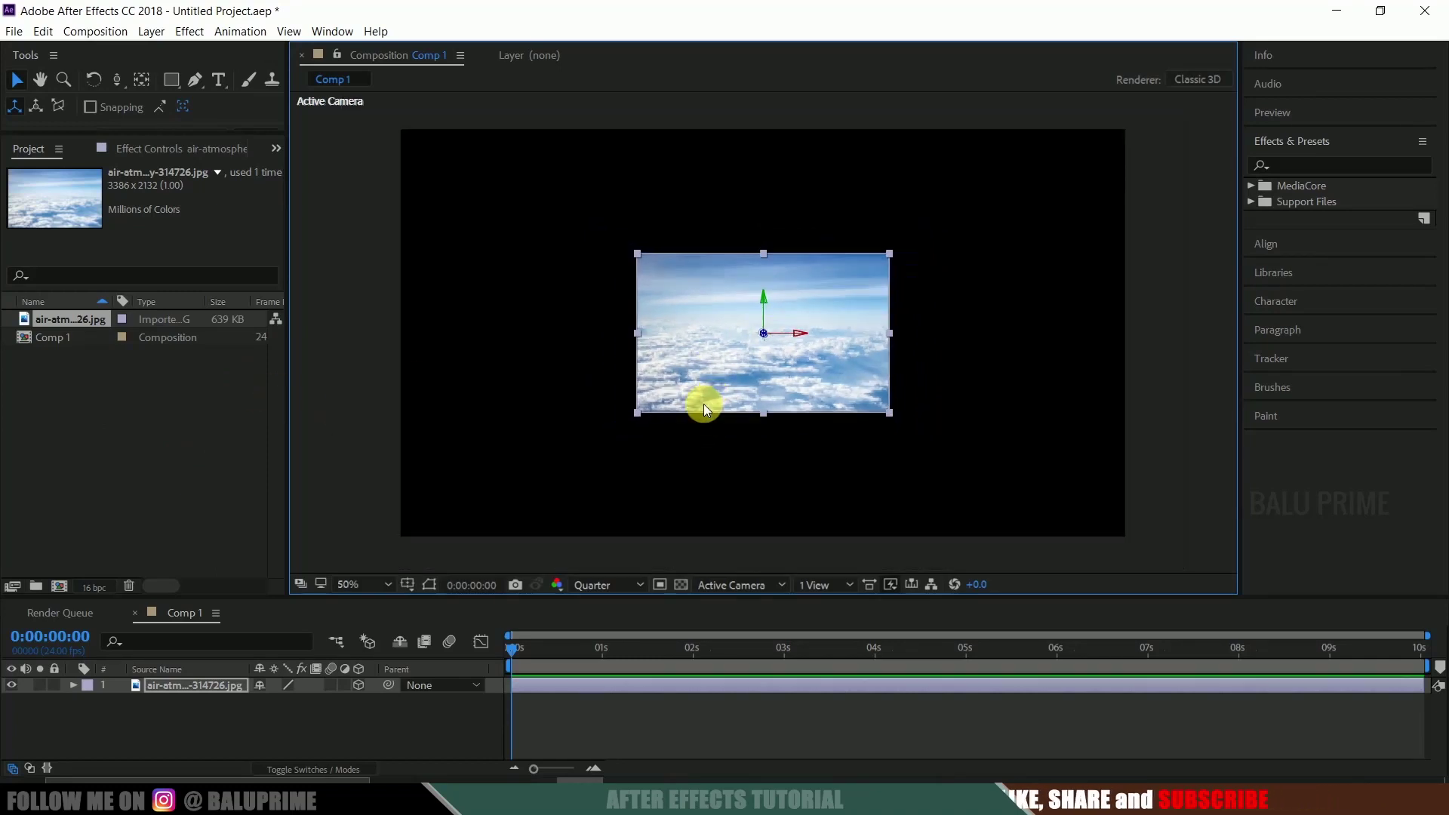
drag(636, 413, 166, 691)
key(comma)
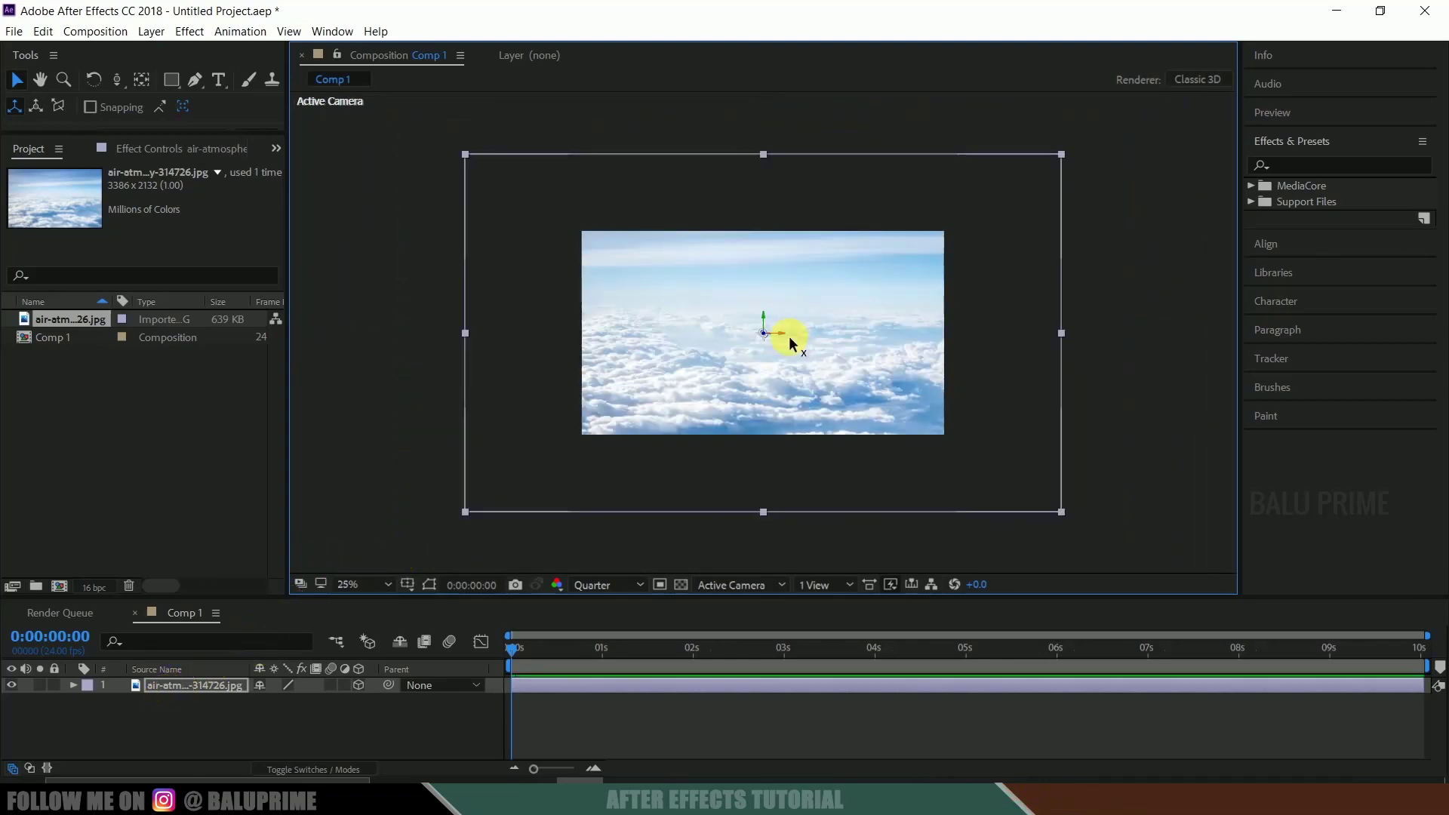
key(period)
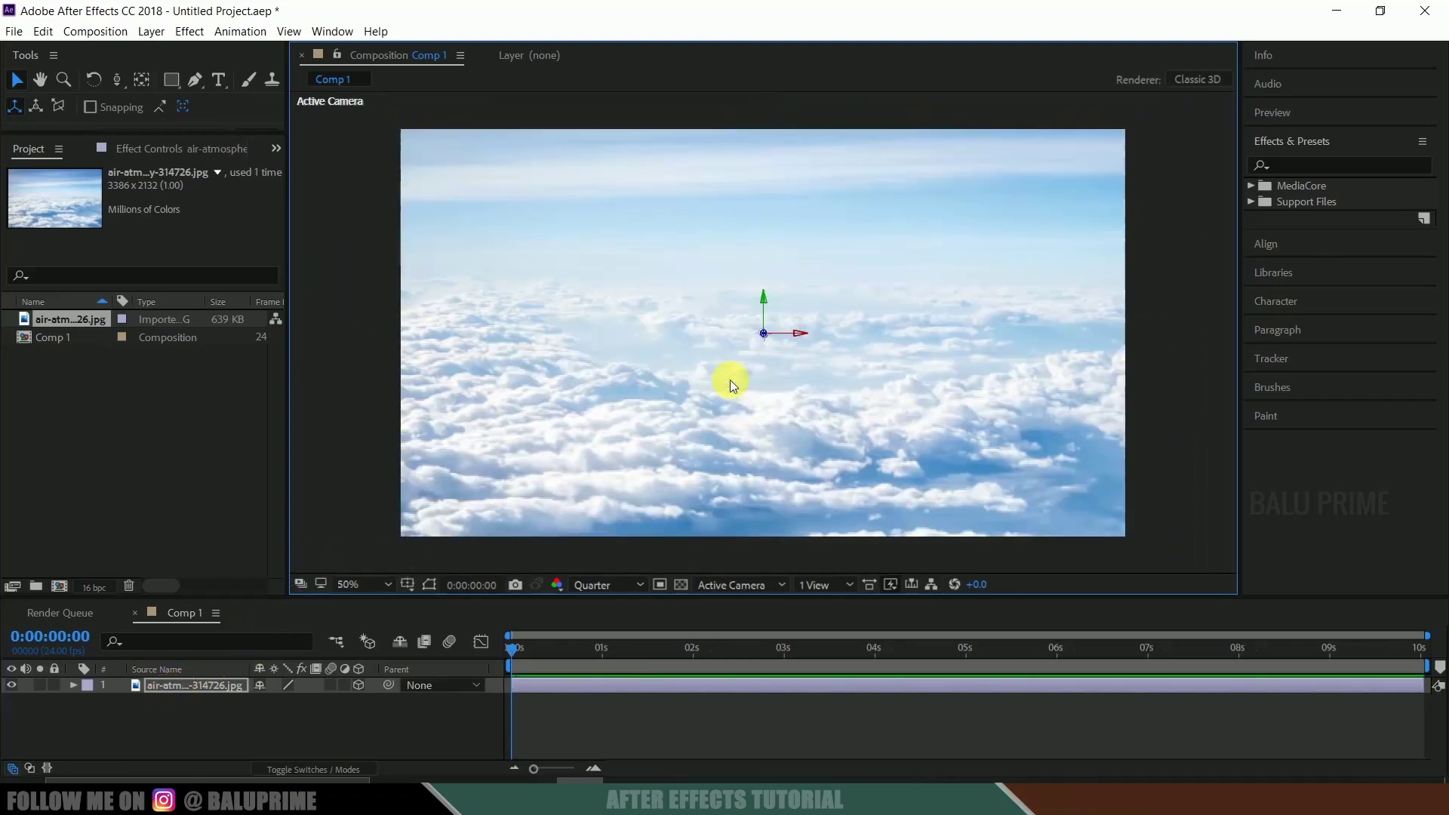
- Create a new black solid layer named element
click(184, 702)
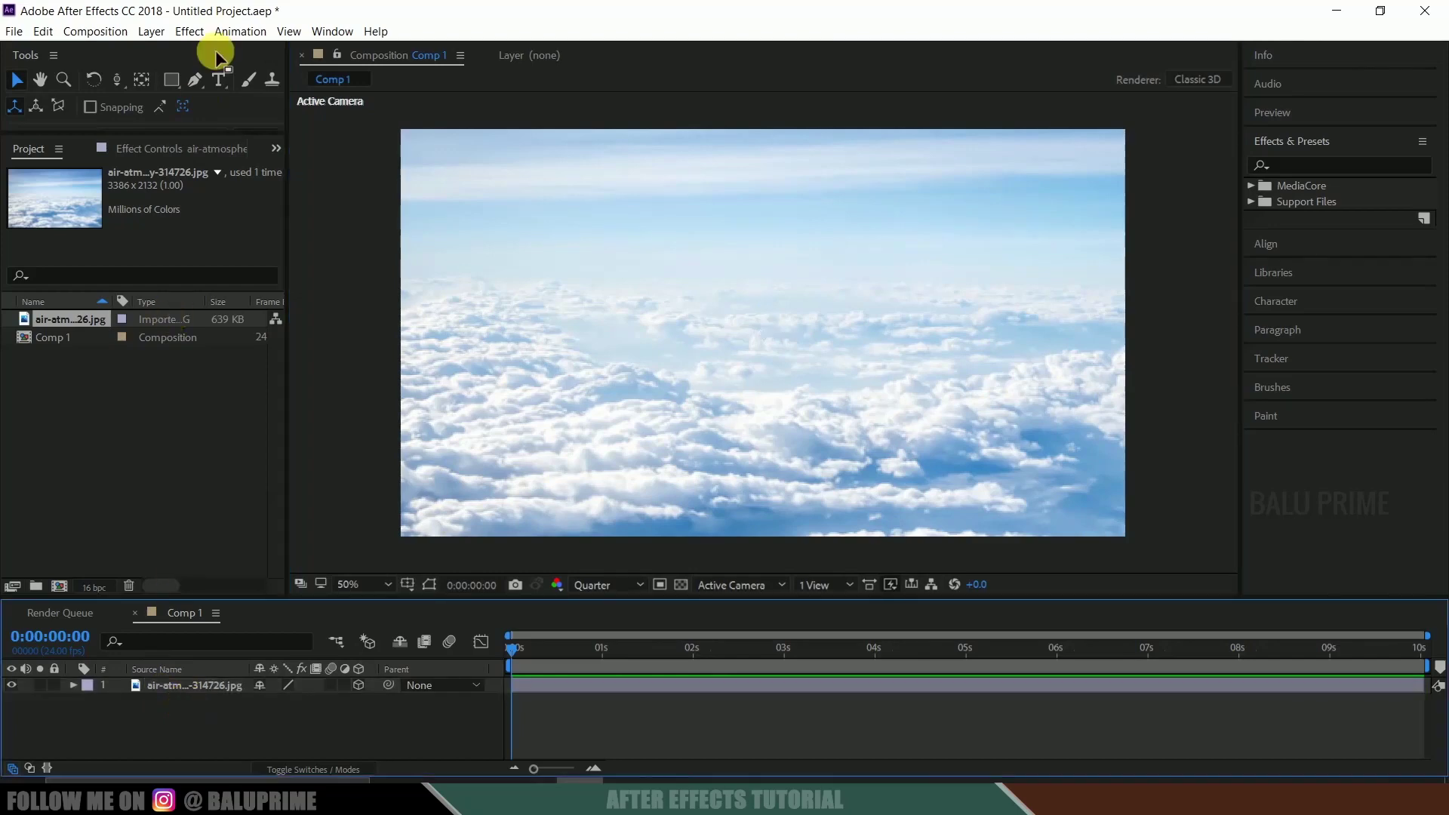
click(164, 33)
mouse_move(161, 45)
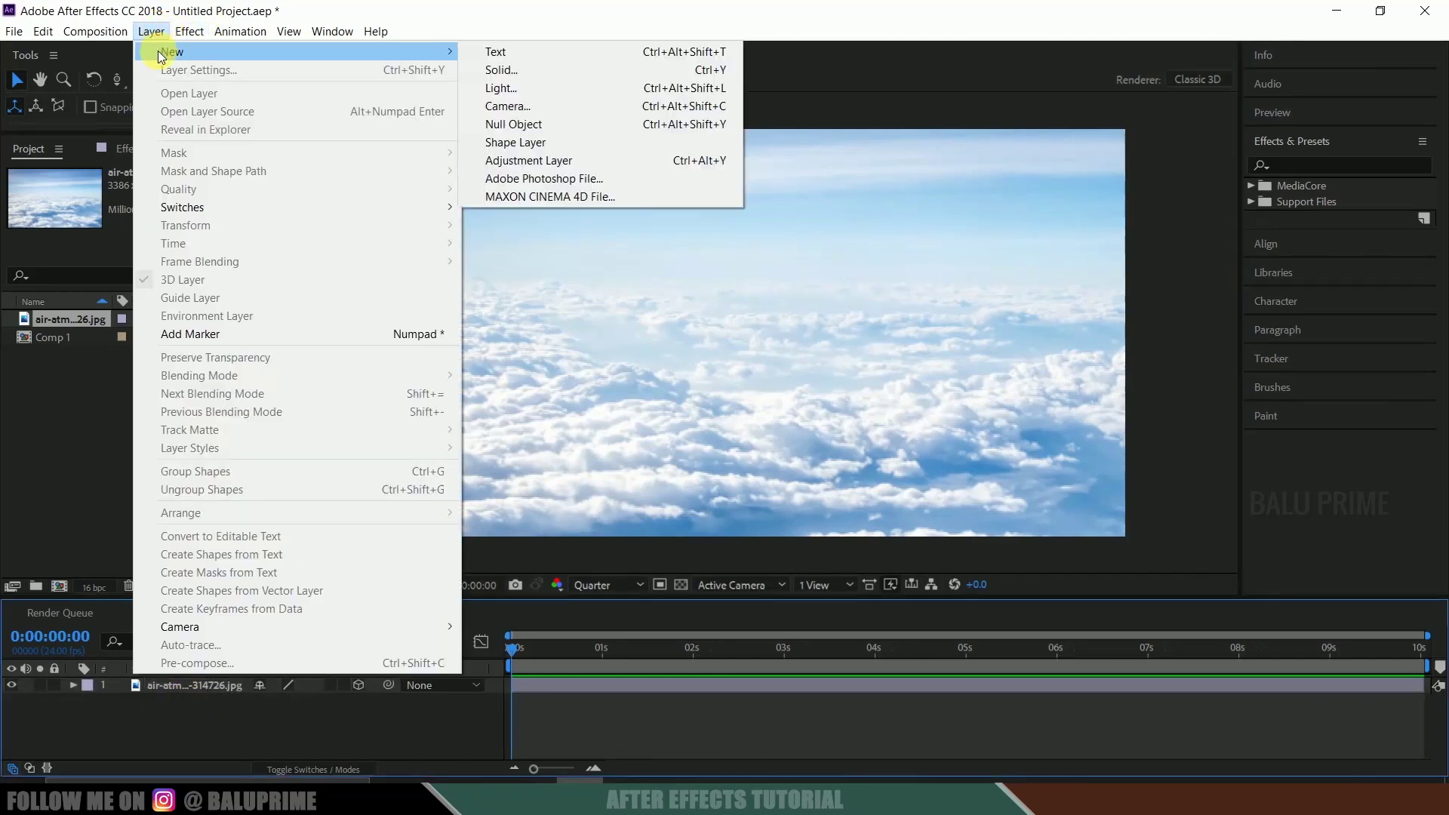
click(531, 65)
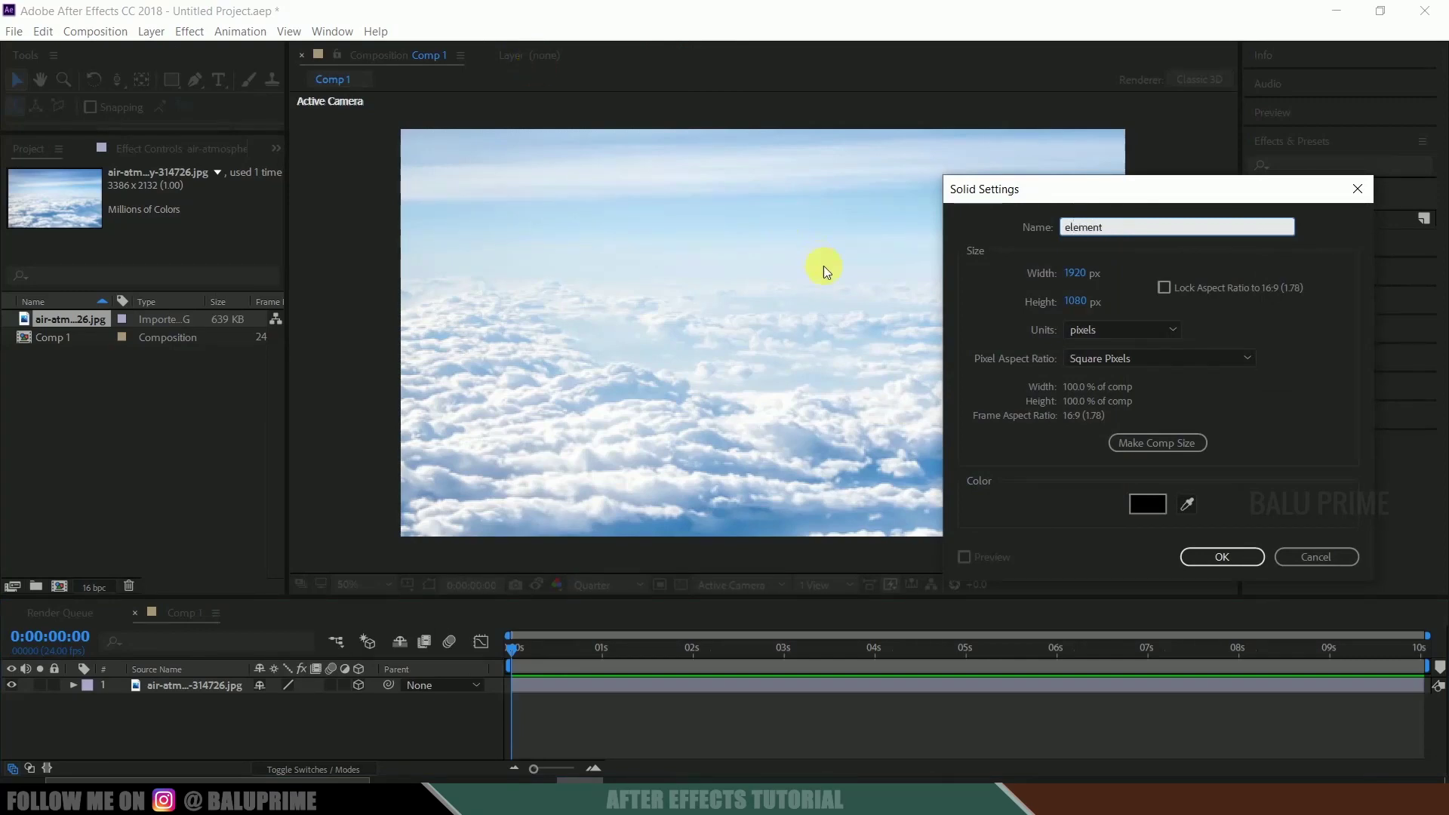
click(1204, 556)
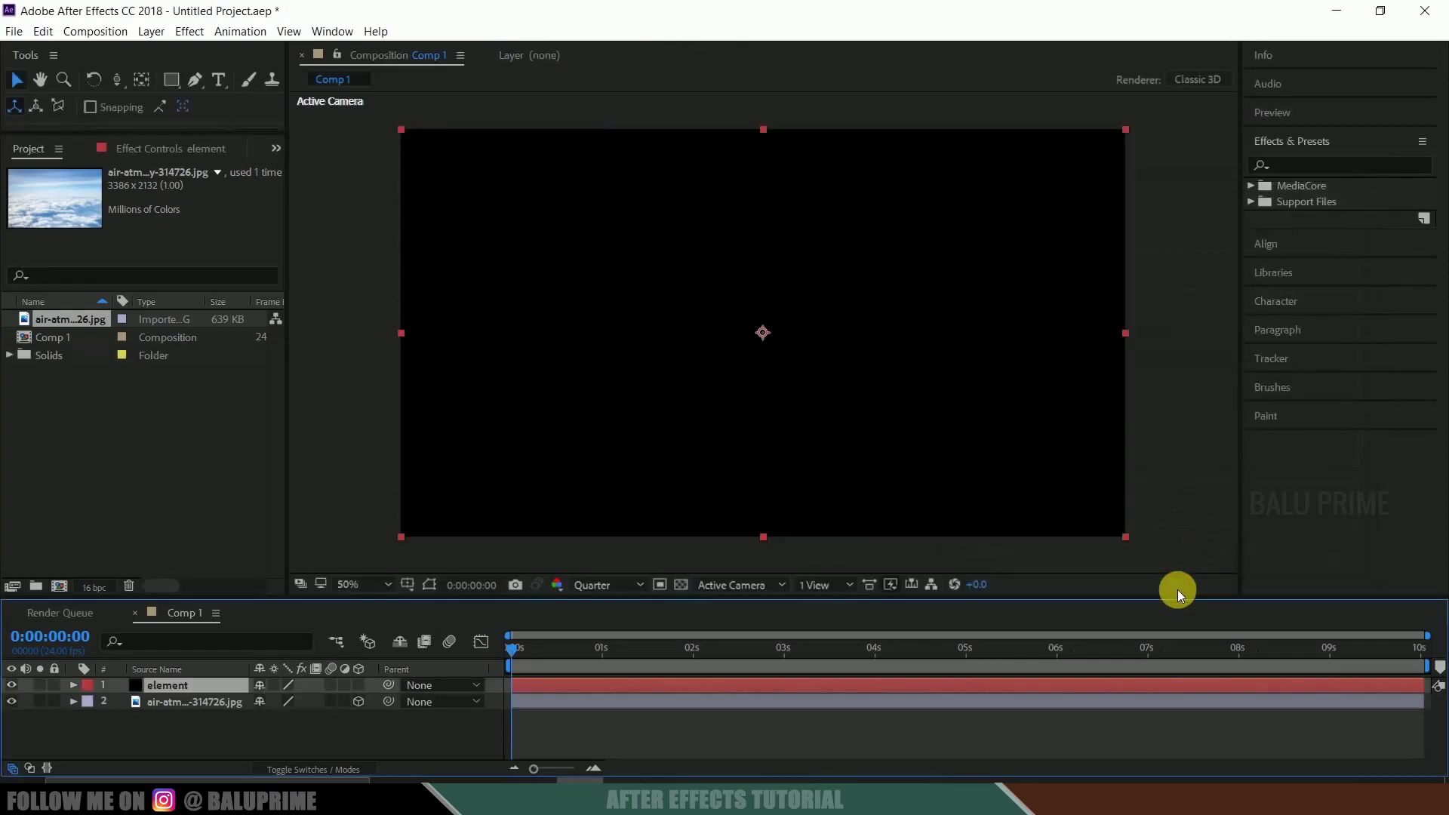
- Apply the Element effect to the element layer and open its Scene Setup
click(1294, 166)
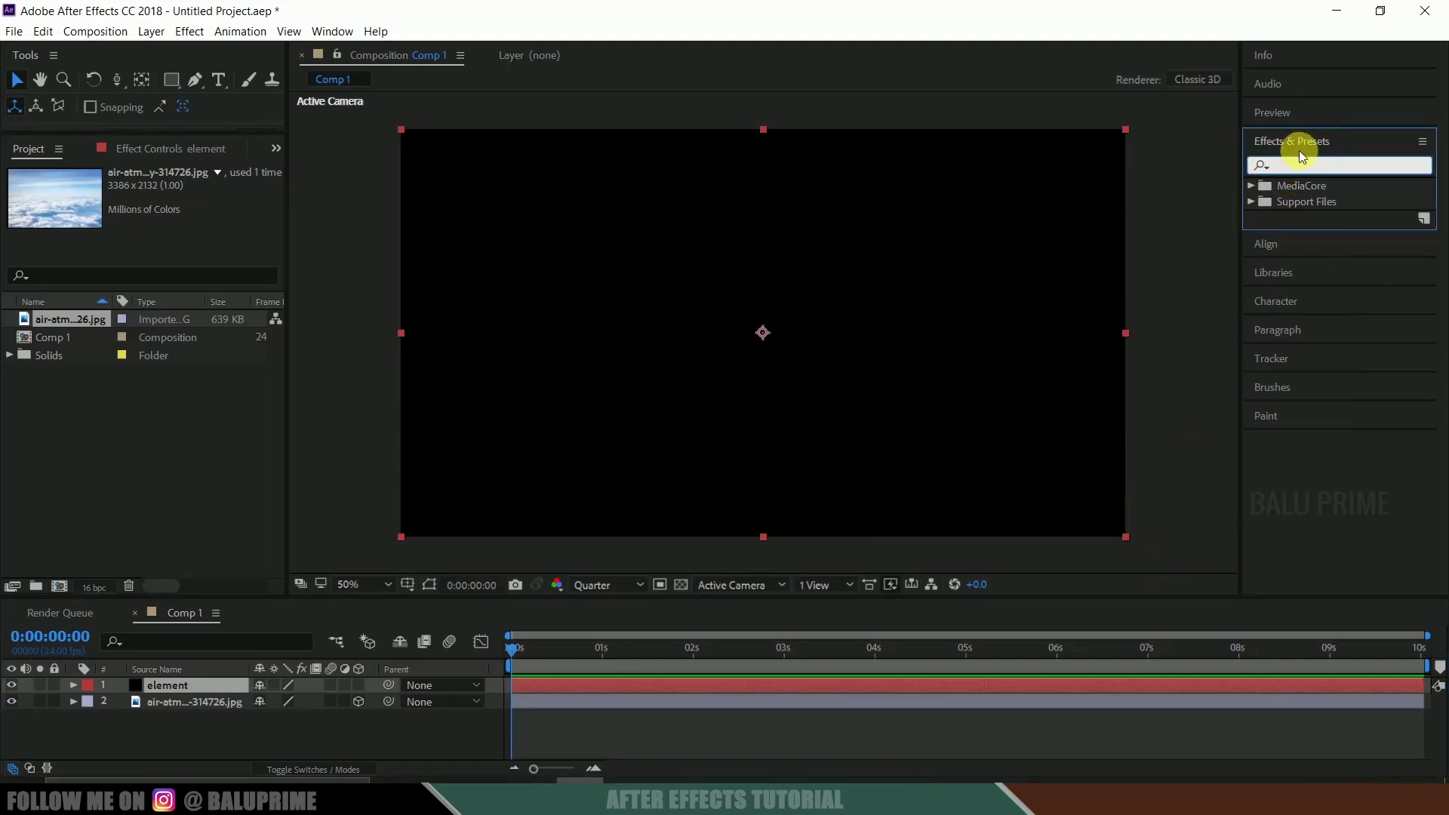
click(329, 34)
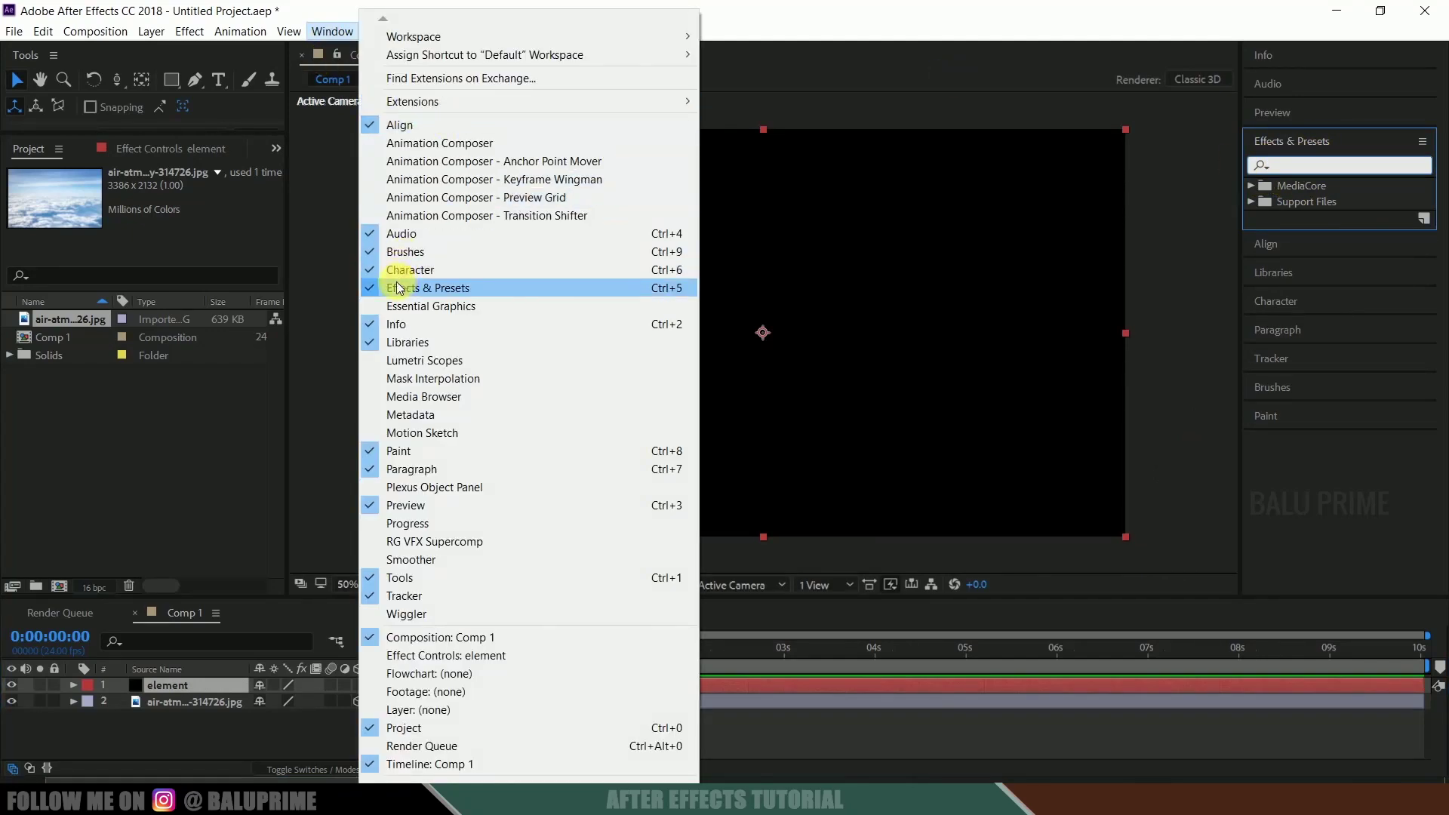
click(1298, 166)
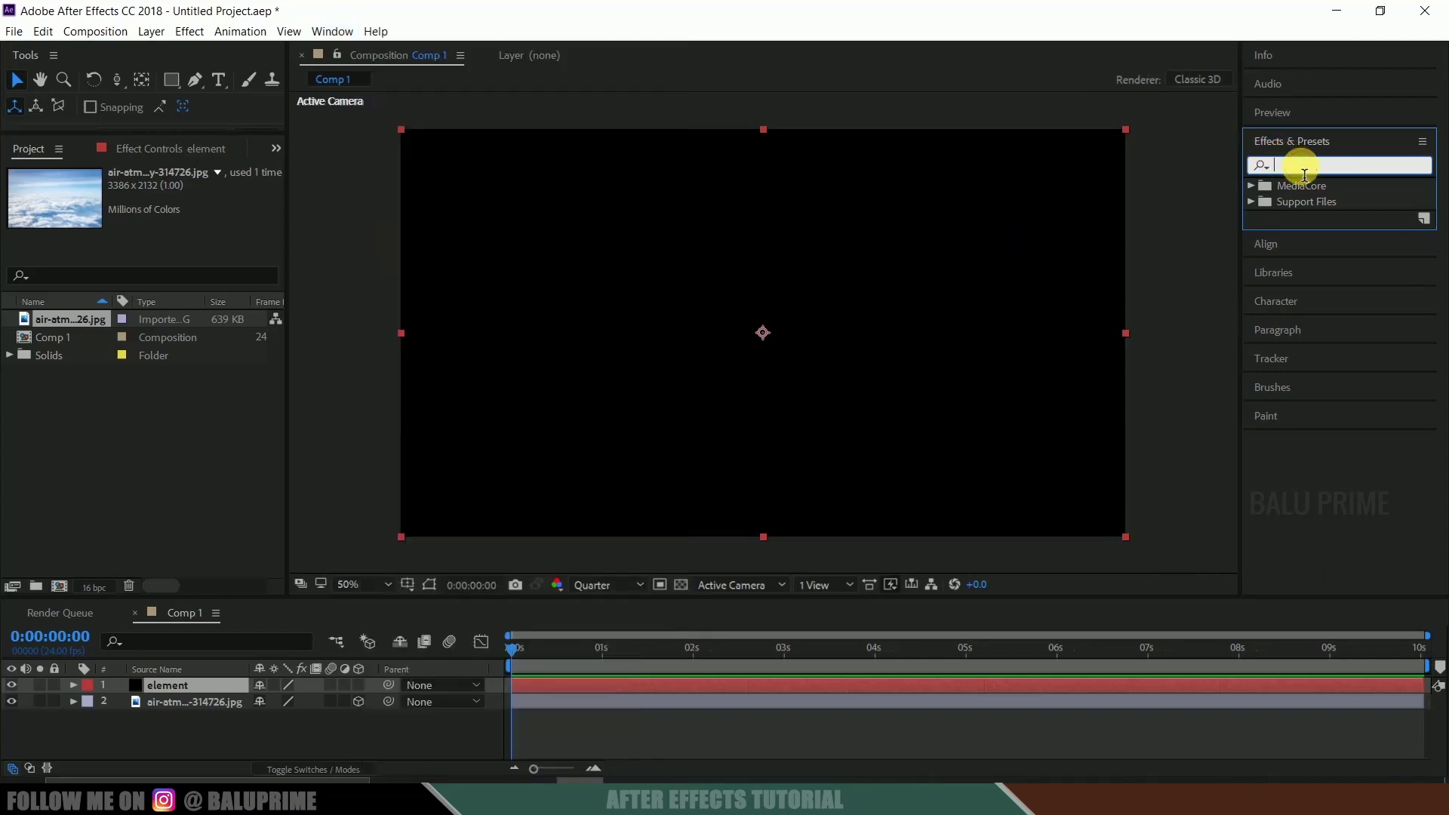
text(element)
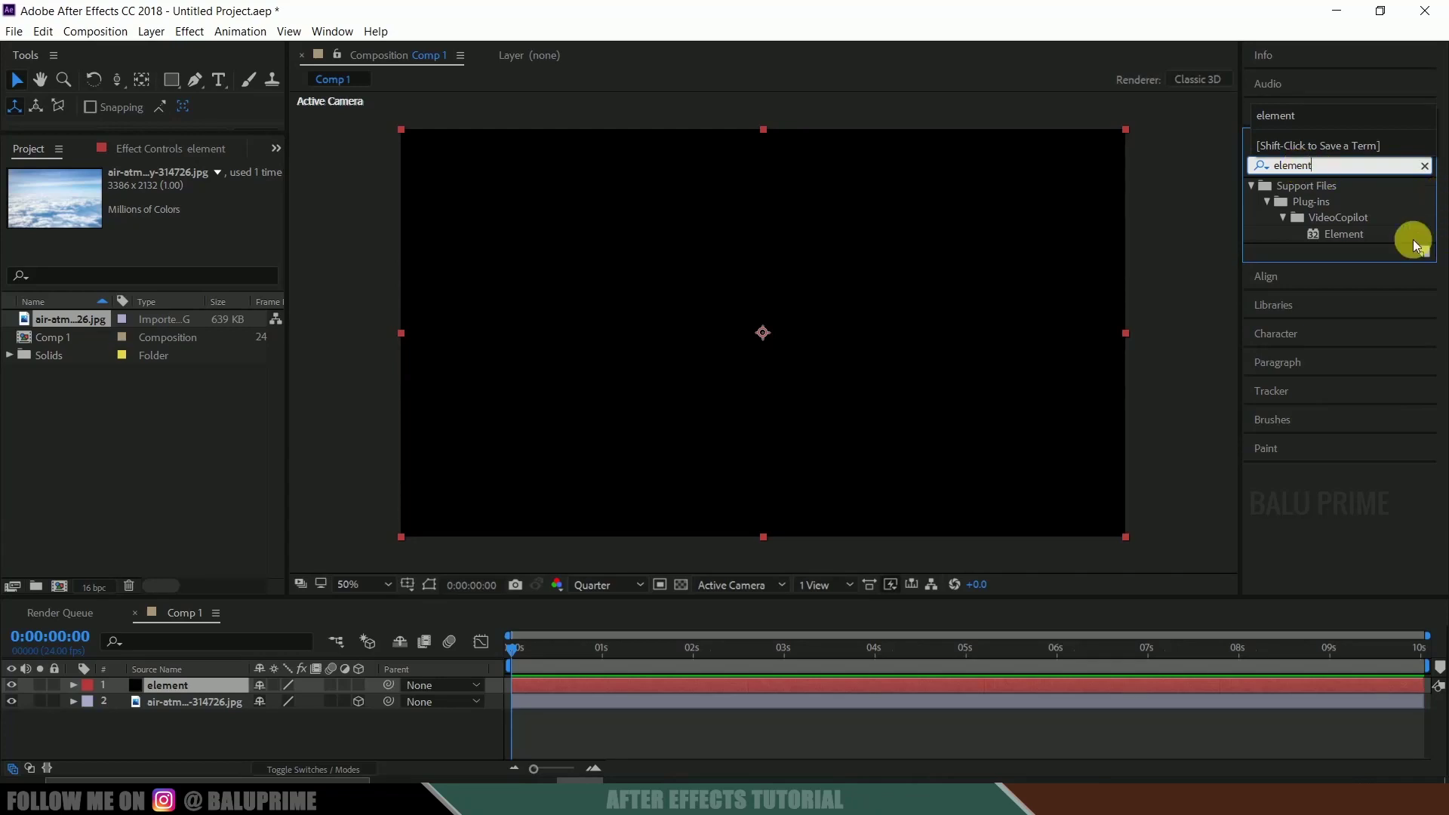
click(1347, 235)
drag(1347, 235, 174, 681)
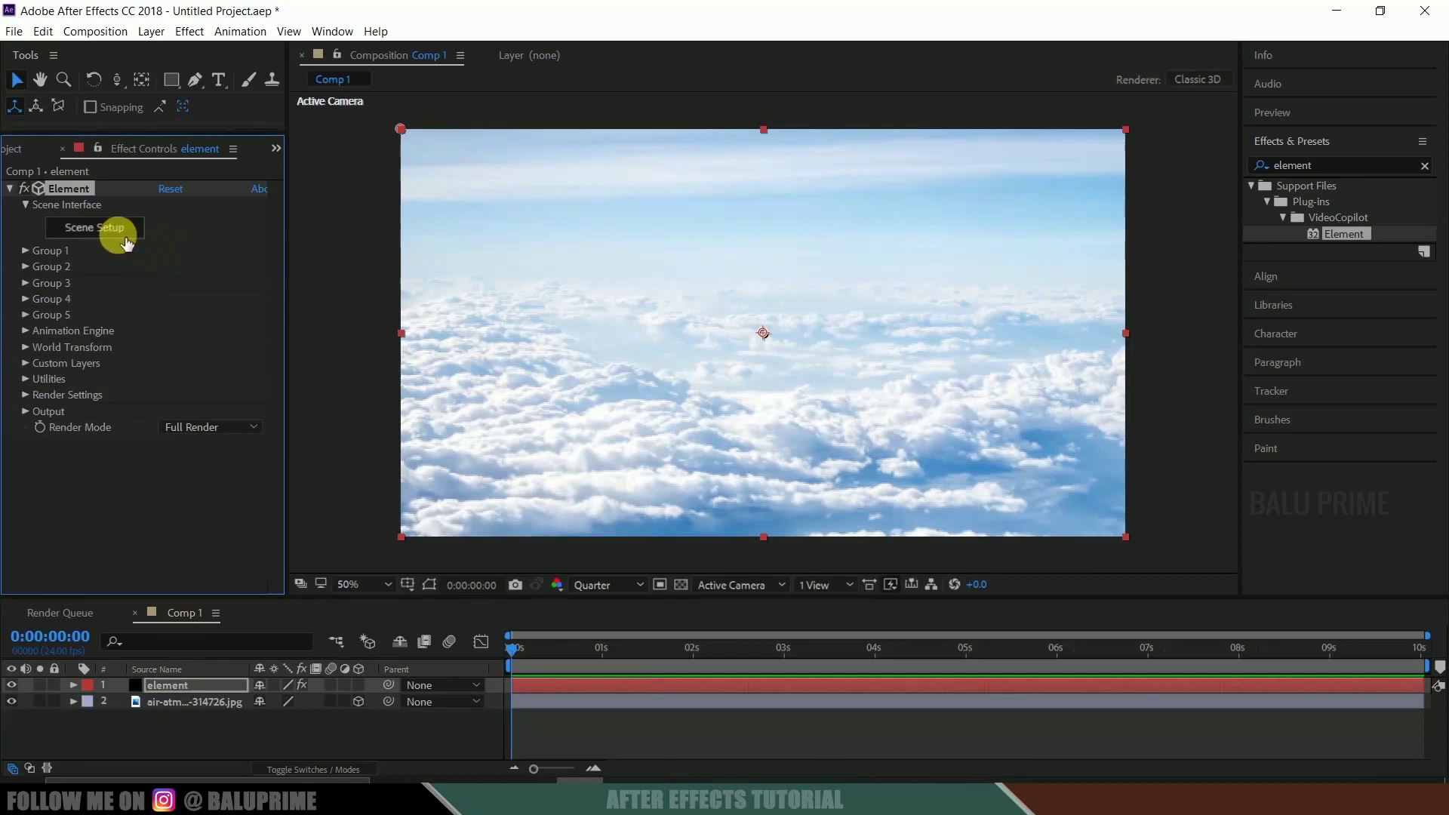
click(106, 231)
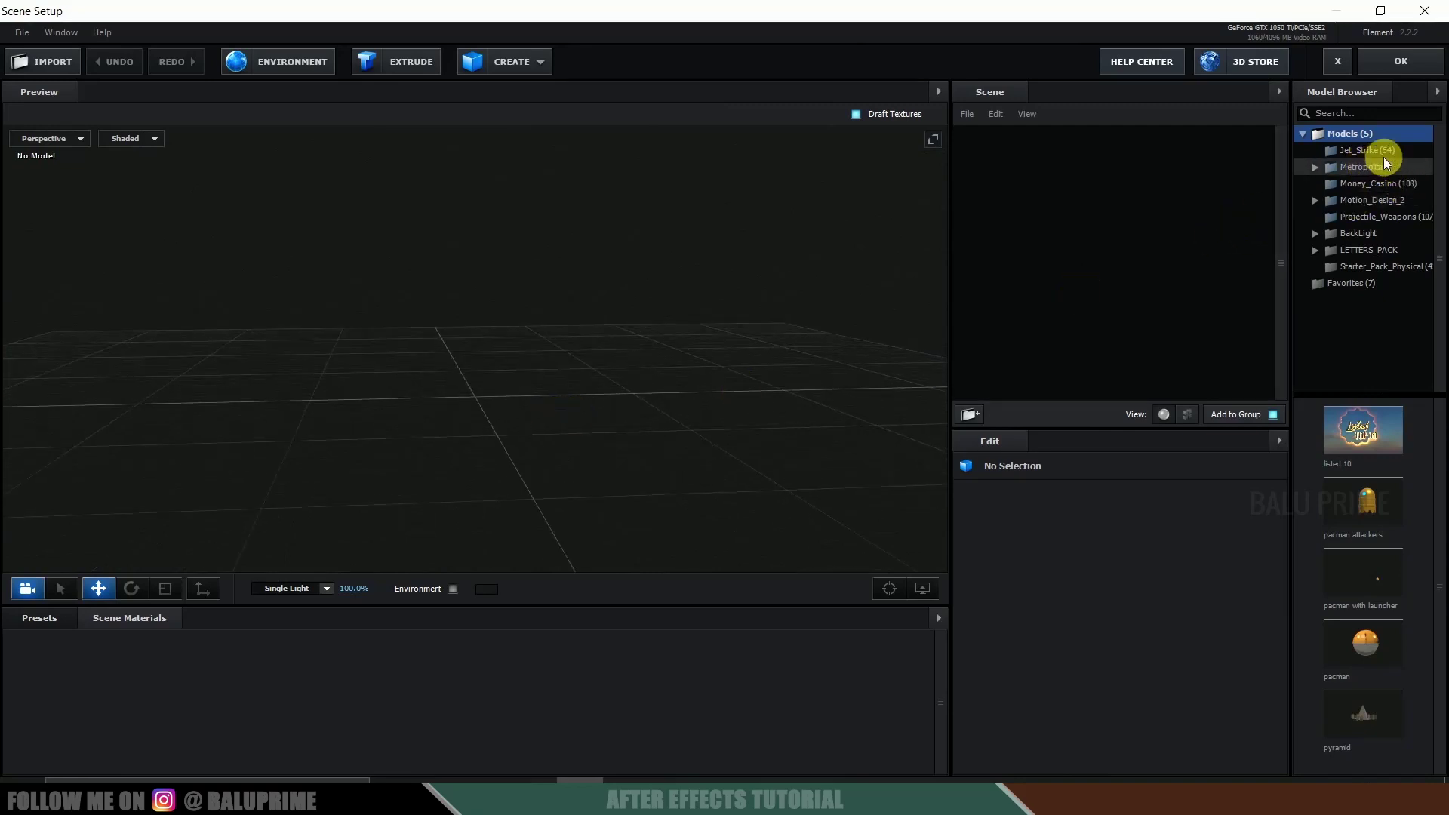
- Load the Ground_Assault model from the Jet_Strike pack and orbit to view it side-on
click(1351, 152)
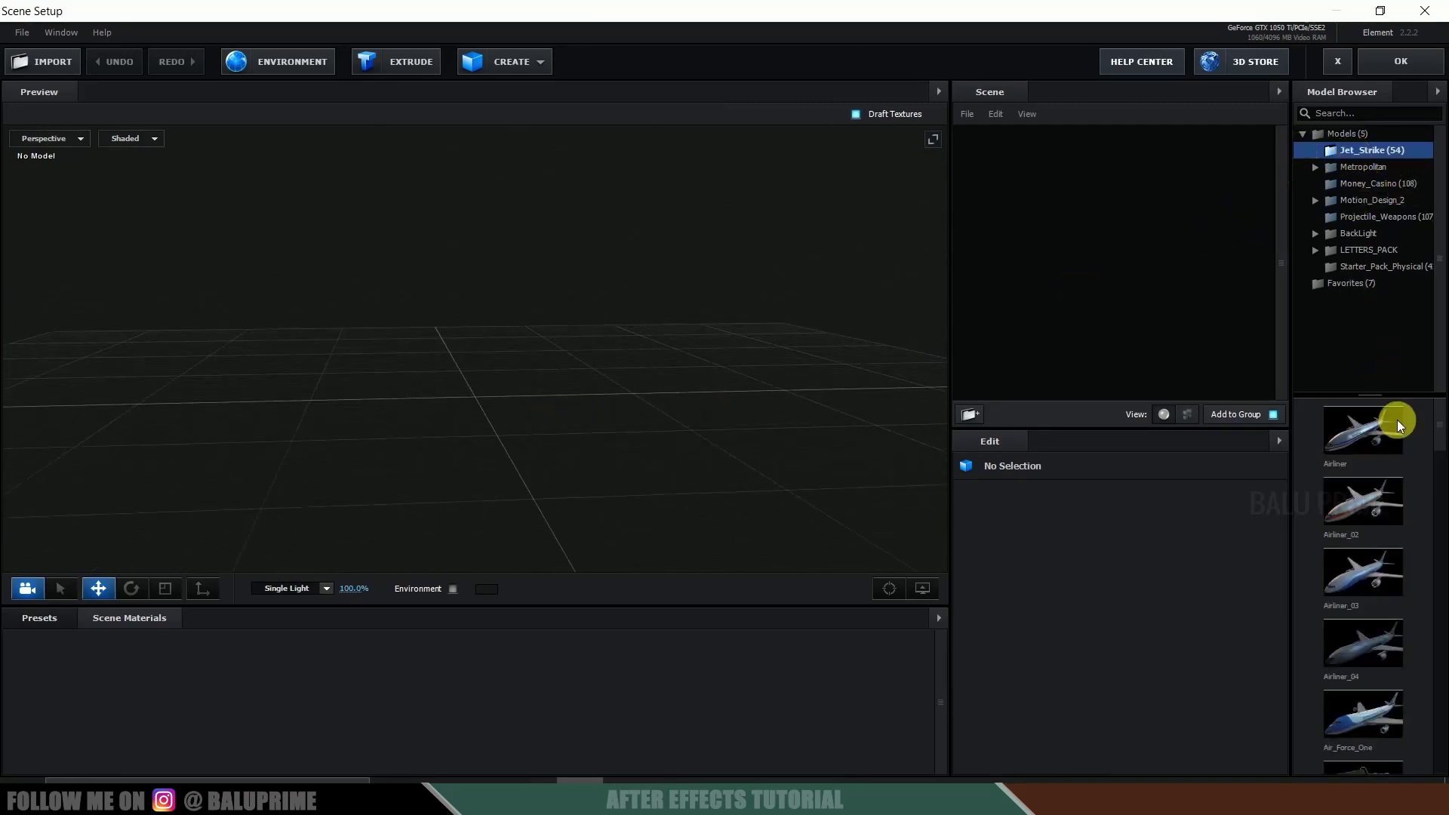
scroll(1389, 615, down, 5)
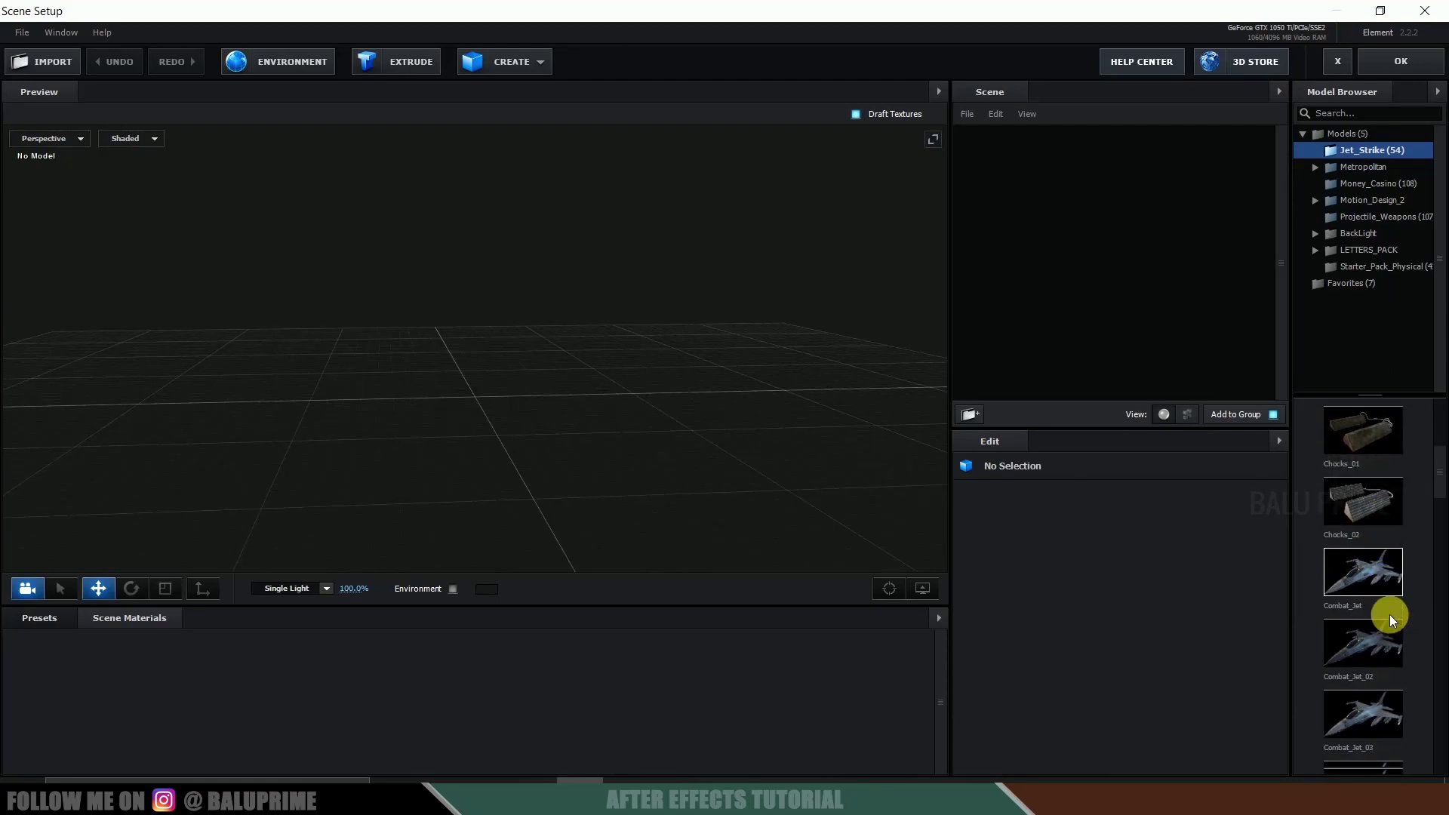
scroll(1393, 619, down, 8)
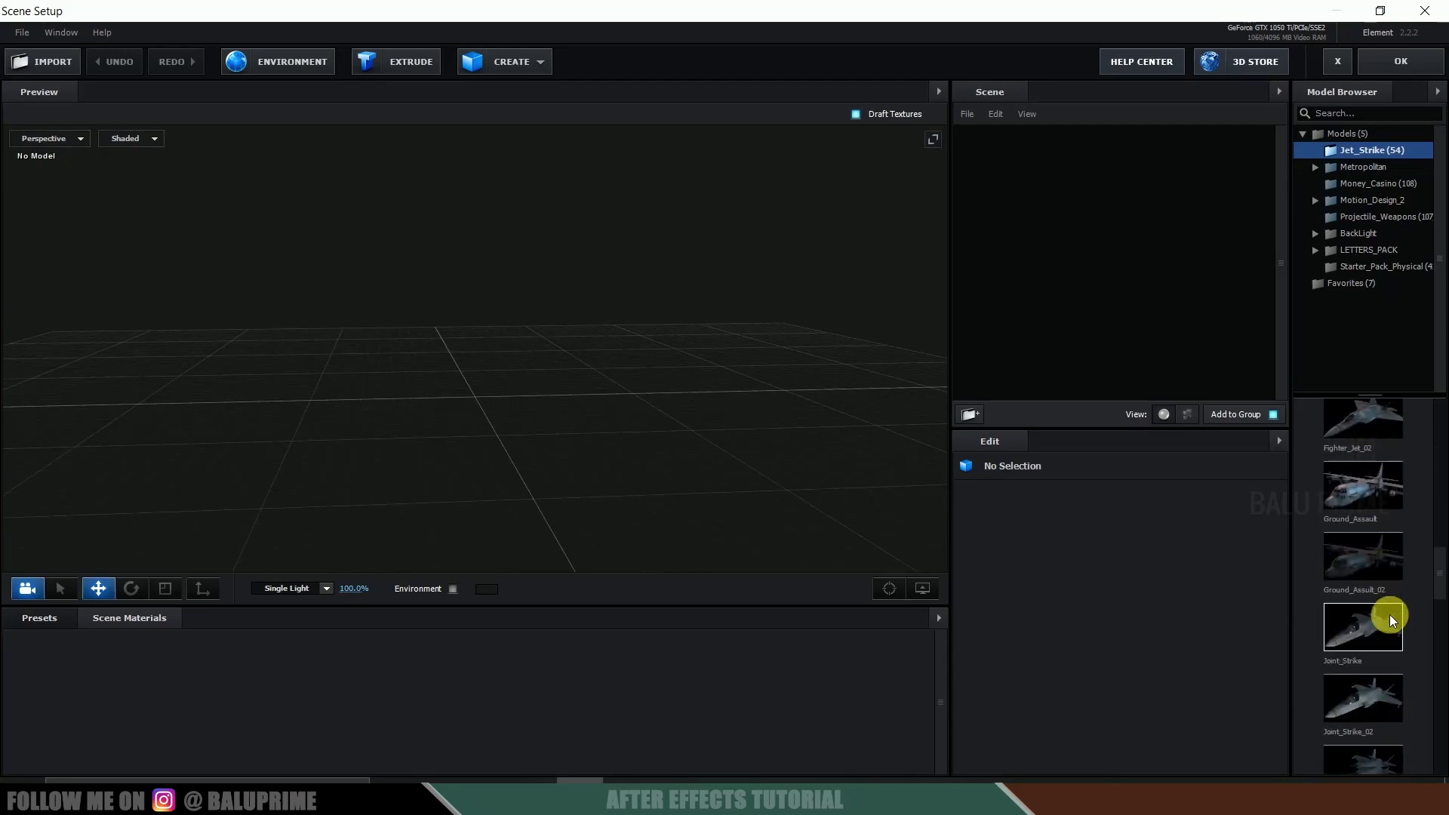
scroll(1388, 615, up, 3)
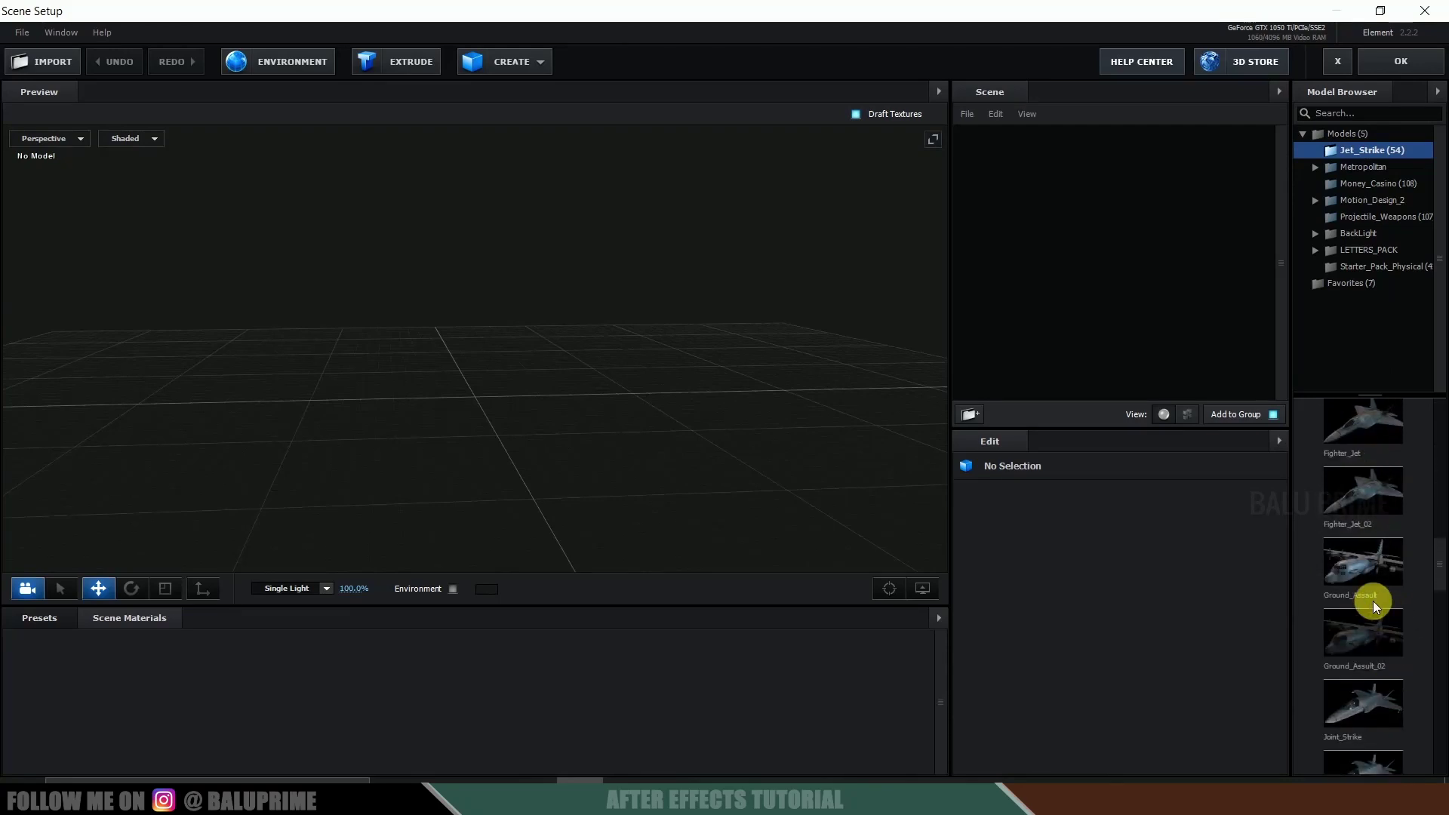
click(1348, 564)
drag(765, 457, 663, 292)
scroll(669, 361, up, 5)
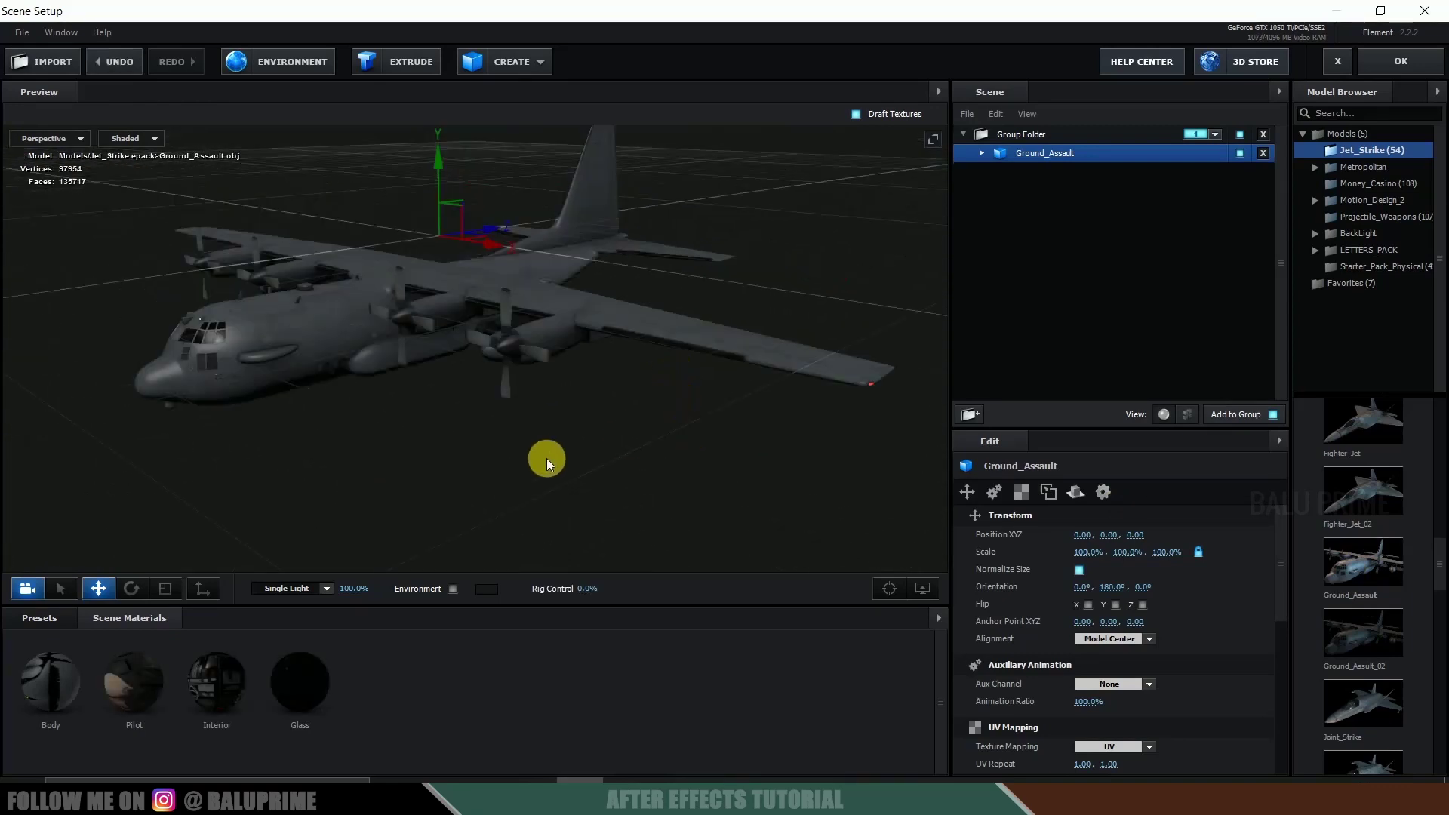
drag(546, 459, 597, 466)
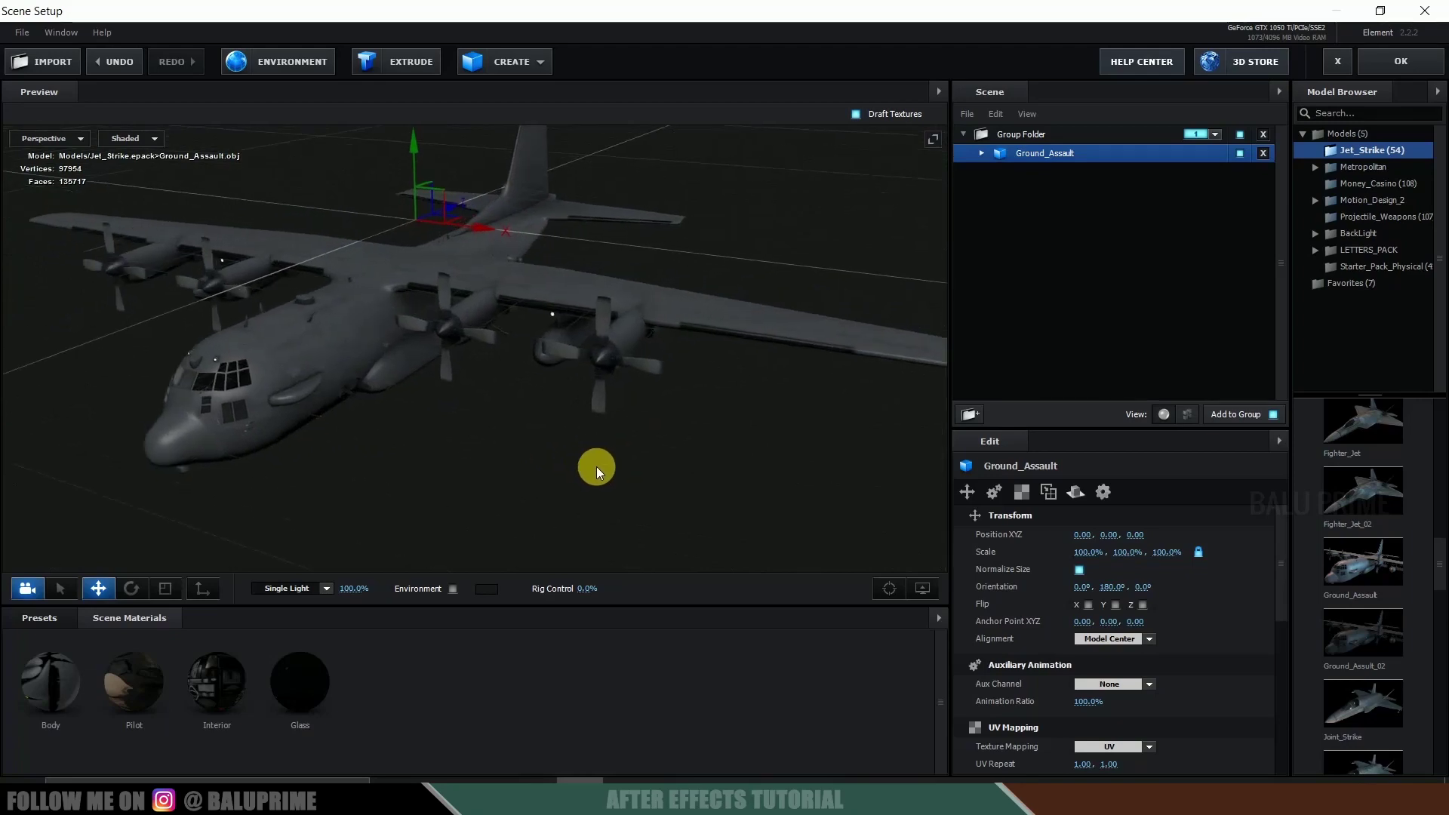
- Replace the Basic_2K_03.jpg environment map with air-atmosphere-blue-blue-sky-314726.jpg from the aeroplane folder
click(269, 56)
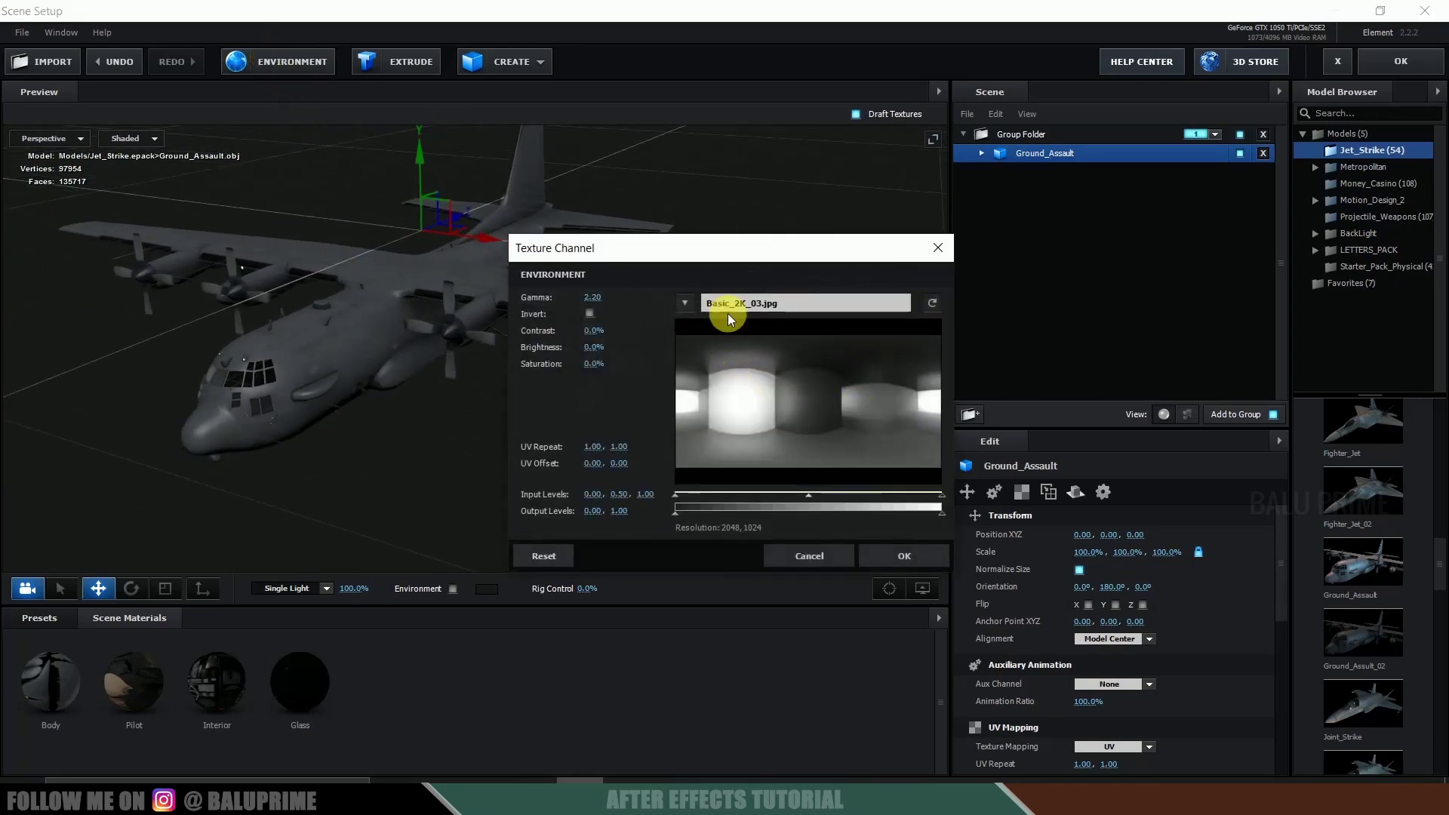
click(728, 301)
click(573, 397)
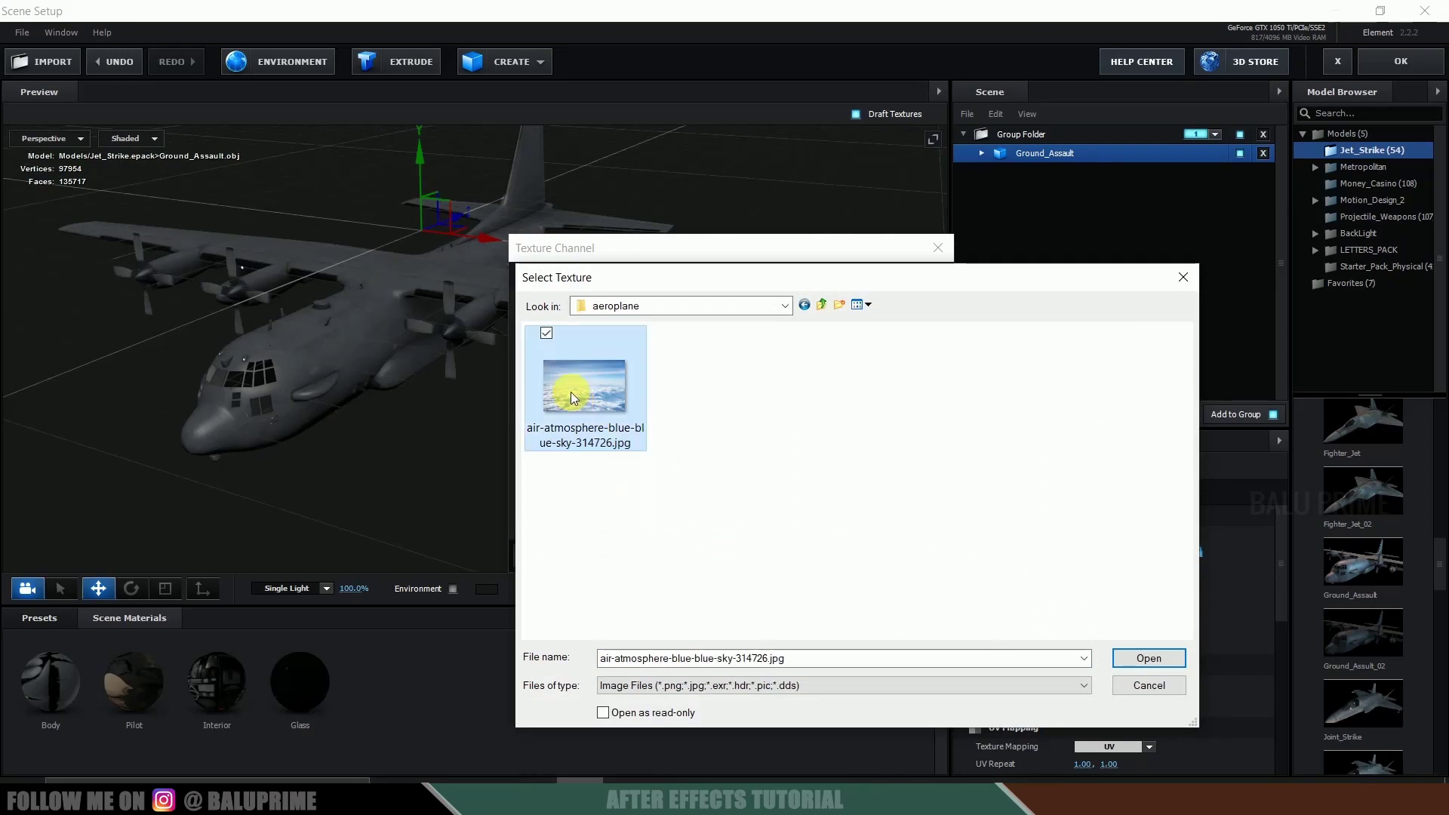
click(1141, 657)
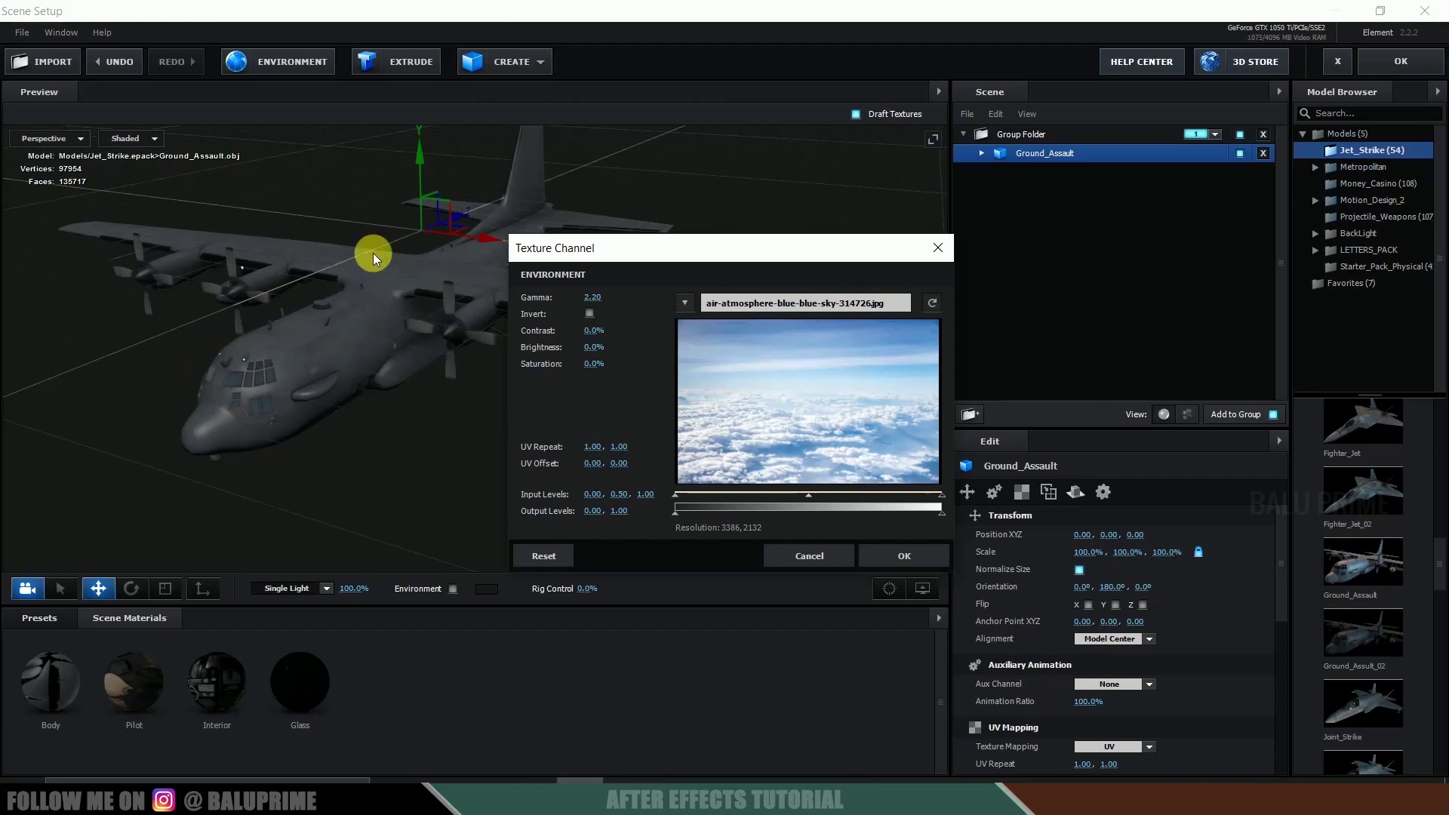
- Confirm the sky texture, apply the Element scene, then collapse and select the element layer
click(904, 556)
drag(844, 465, 1442, 268)
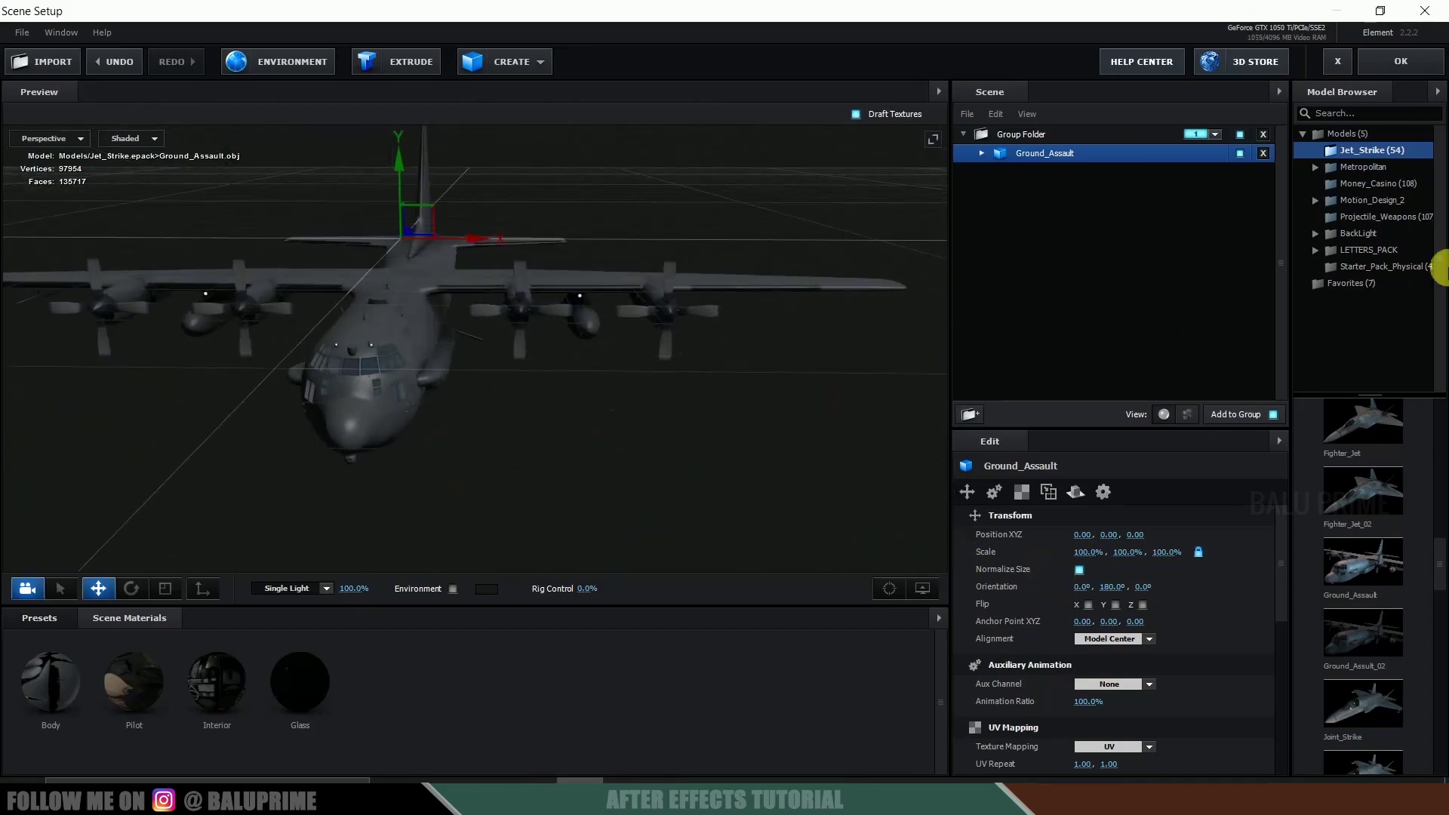
click(1400, 61)
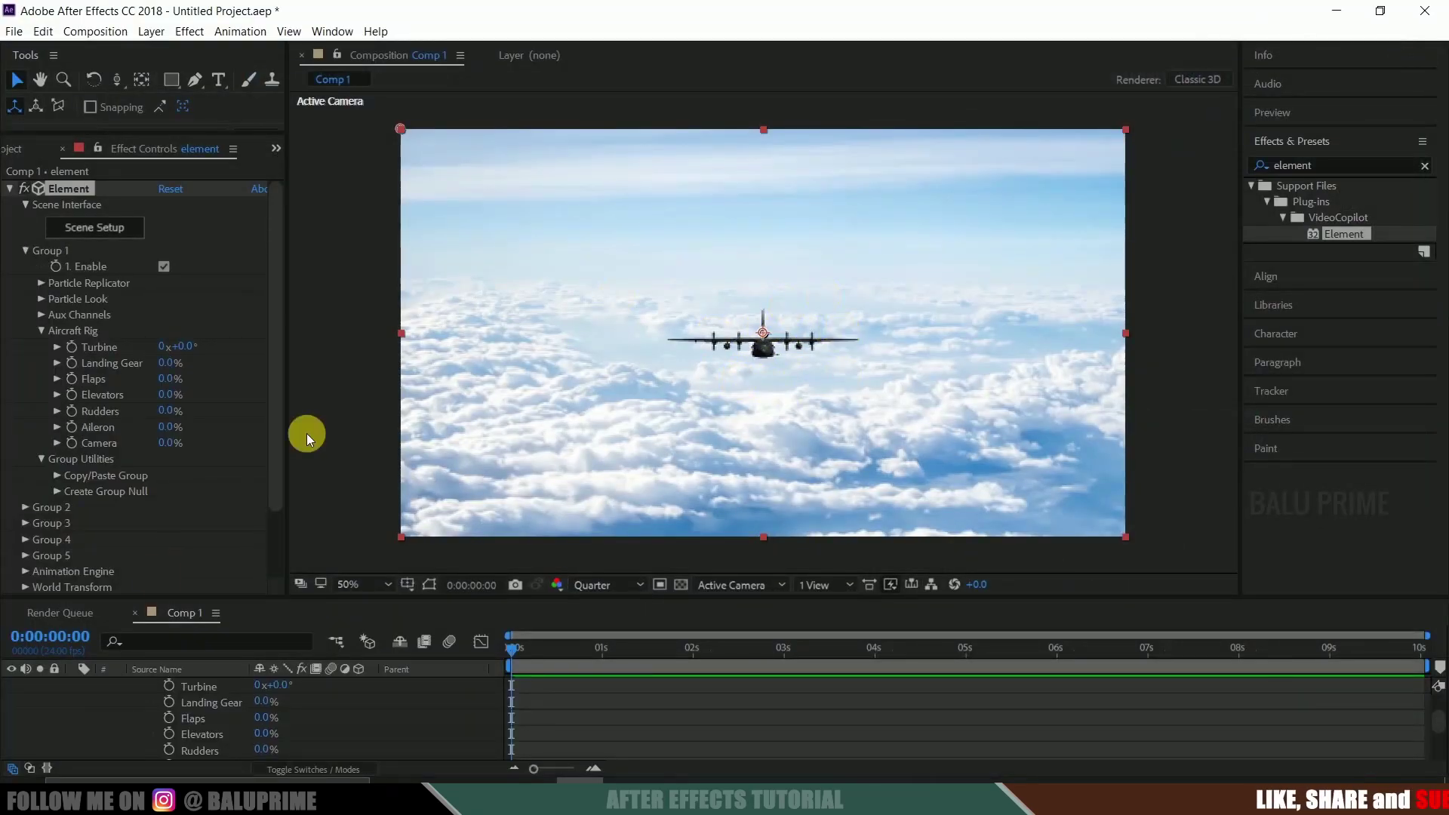
scroll(128, 709, up, 3)
click(73, 686)
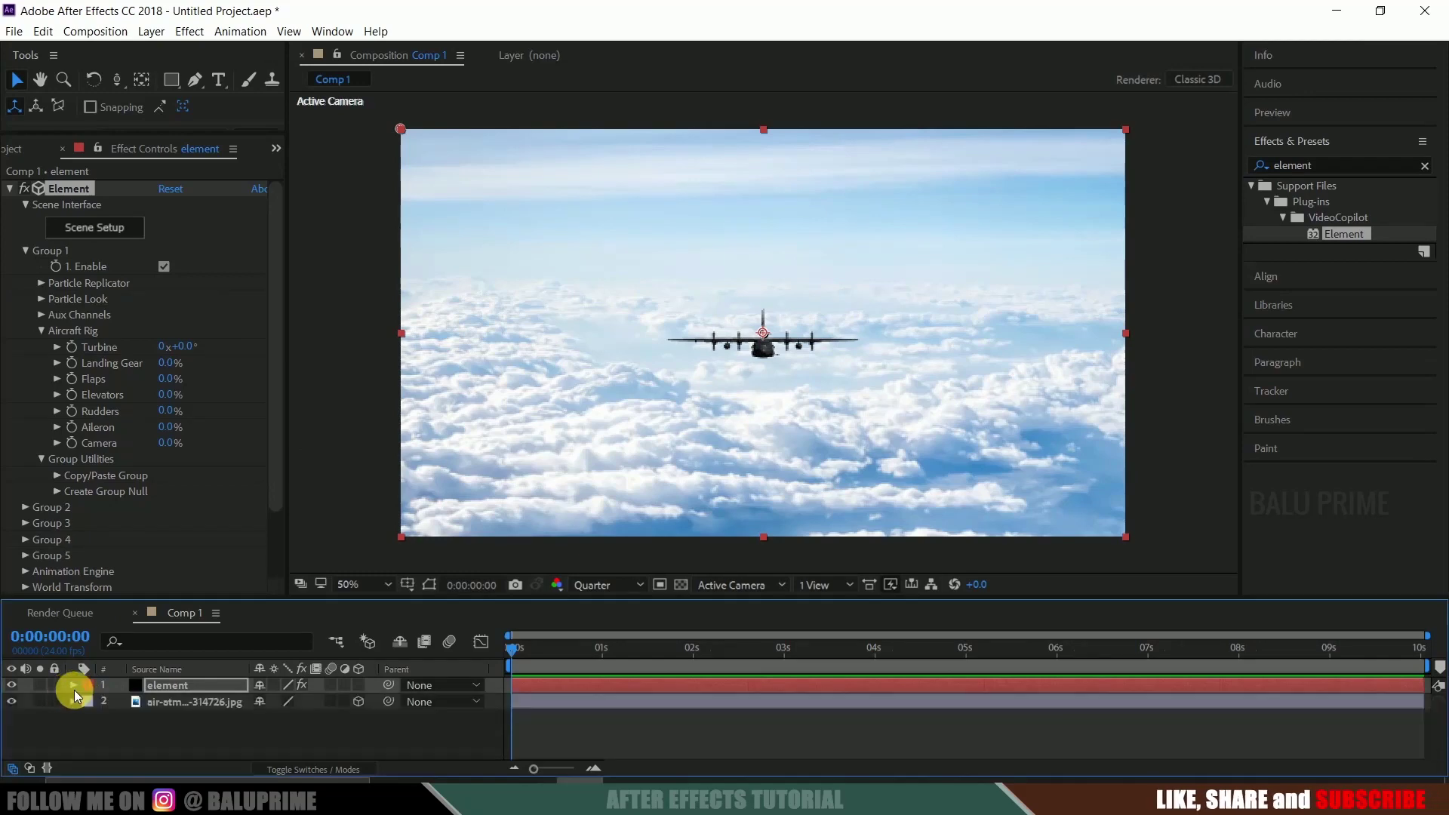
click(152, 688)
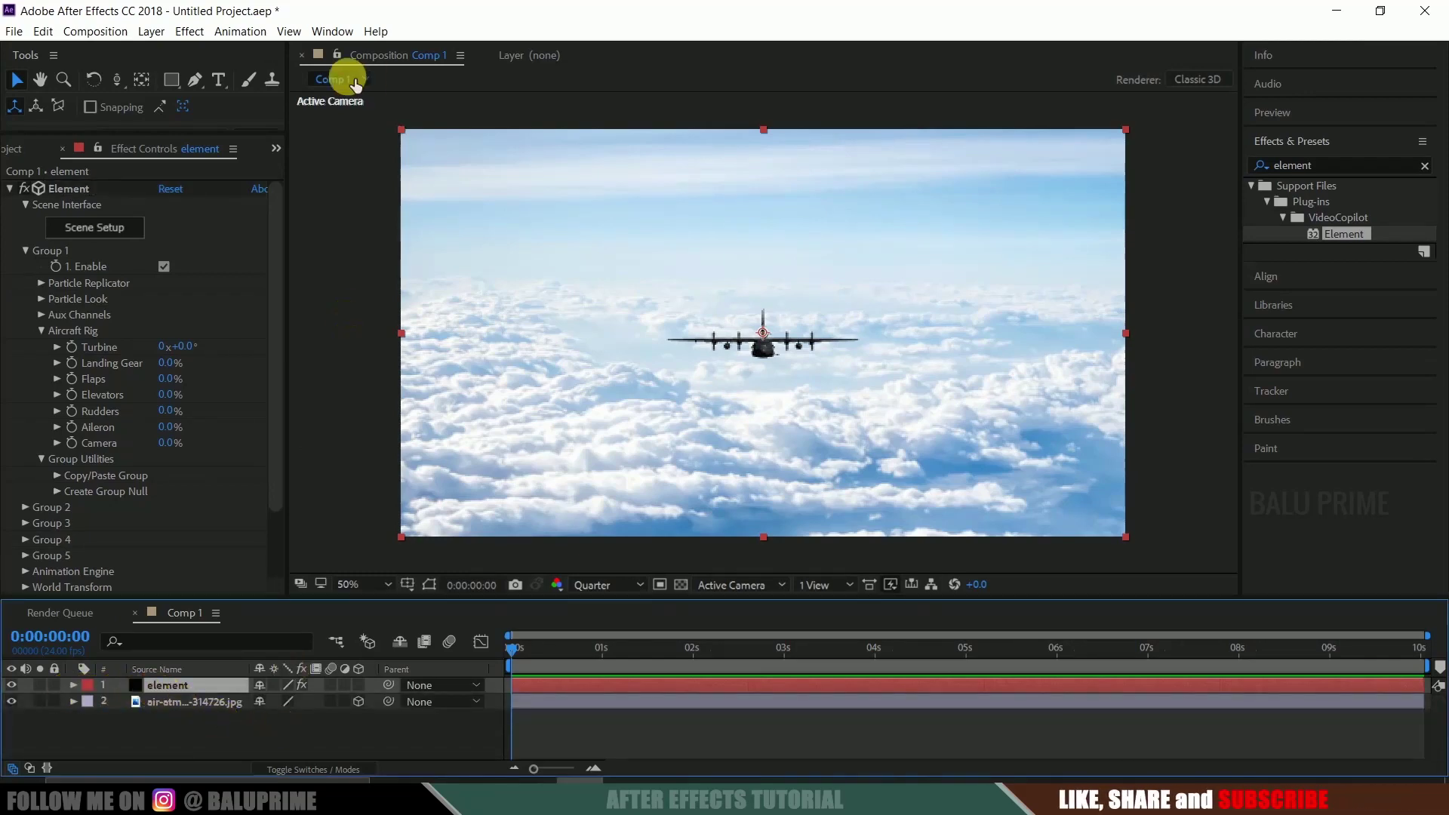
- Add Camera 1 and dolly it in with the Track Z Camera Tool so the plane looks larger
click(151, 31)
mouse_move(423, 51)
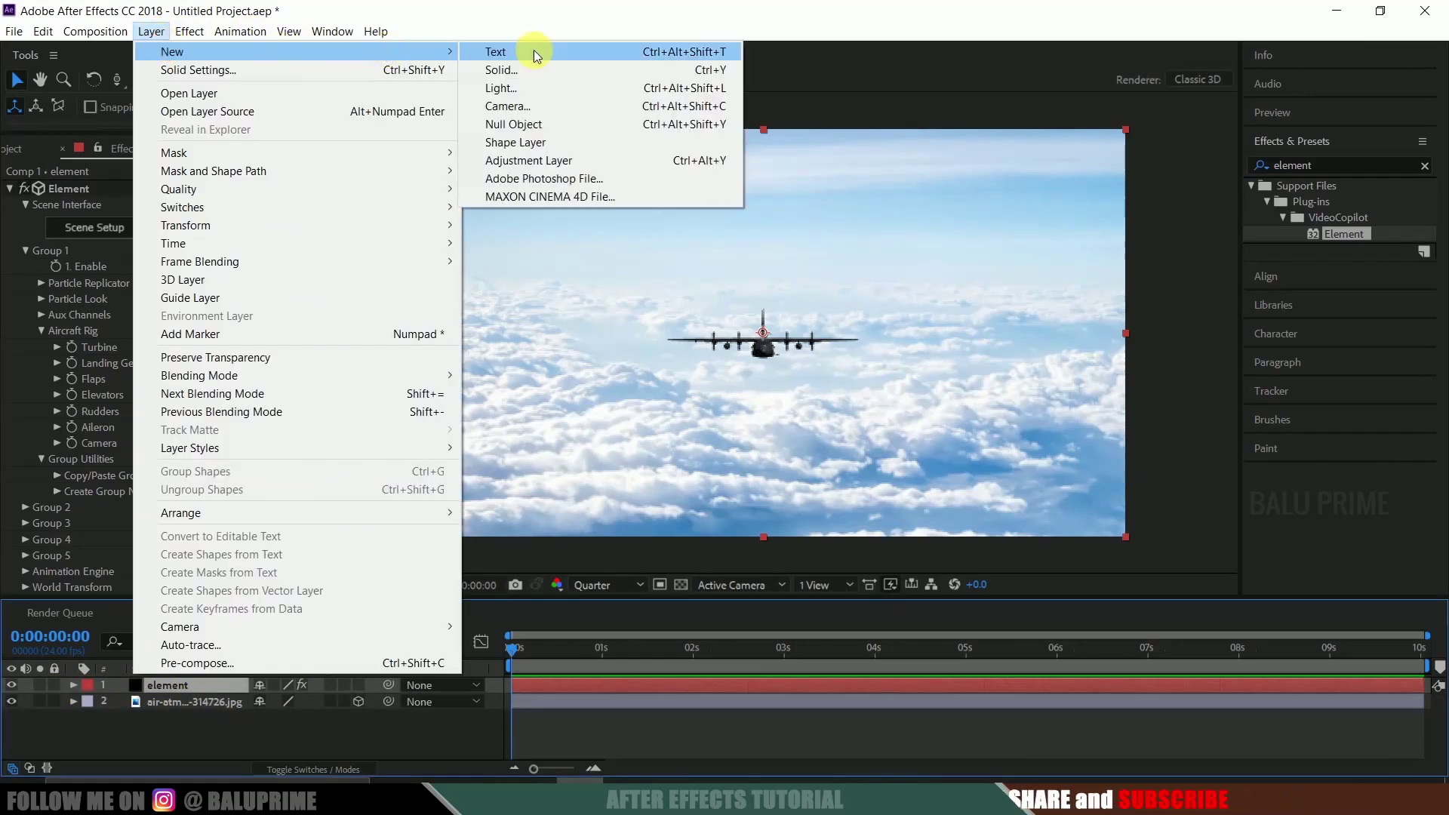
click(502, 107)
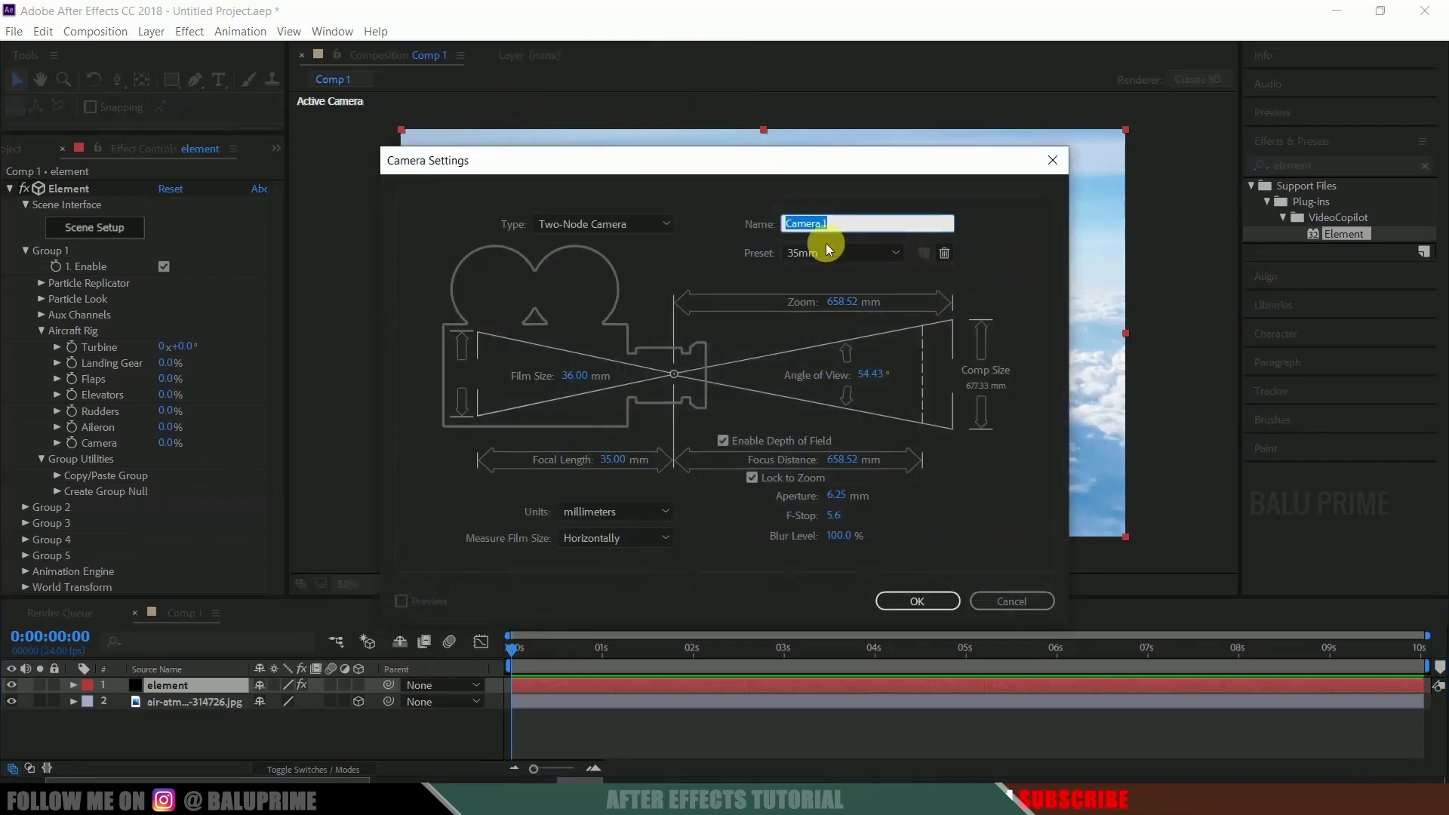
click(915, 602)
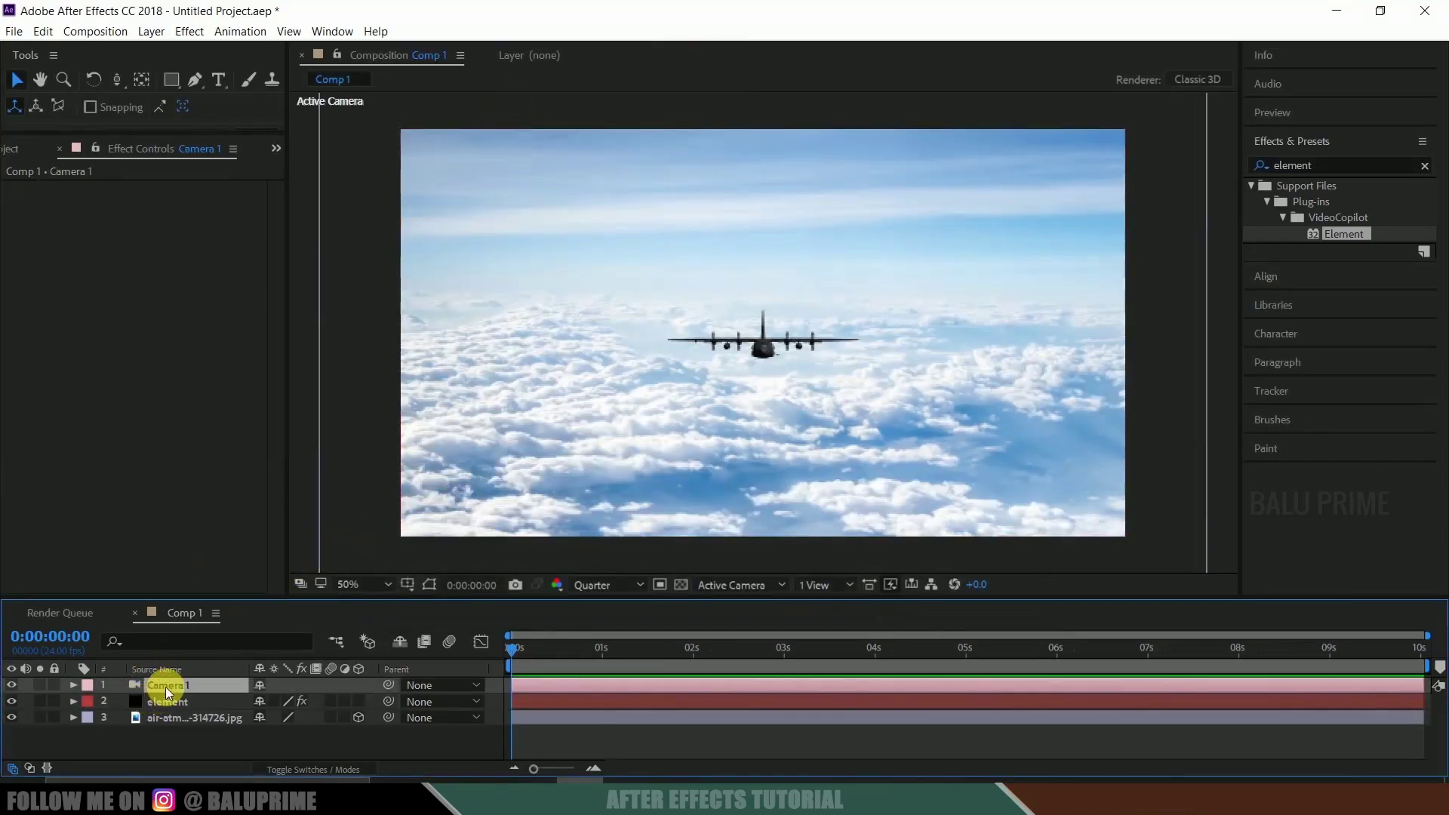
click(120, 86)
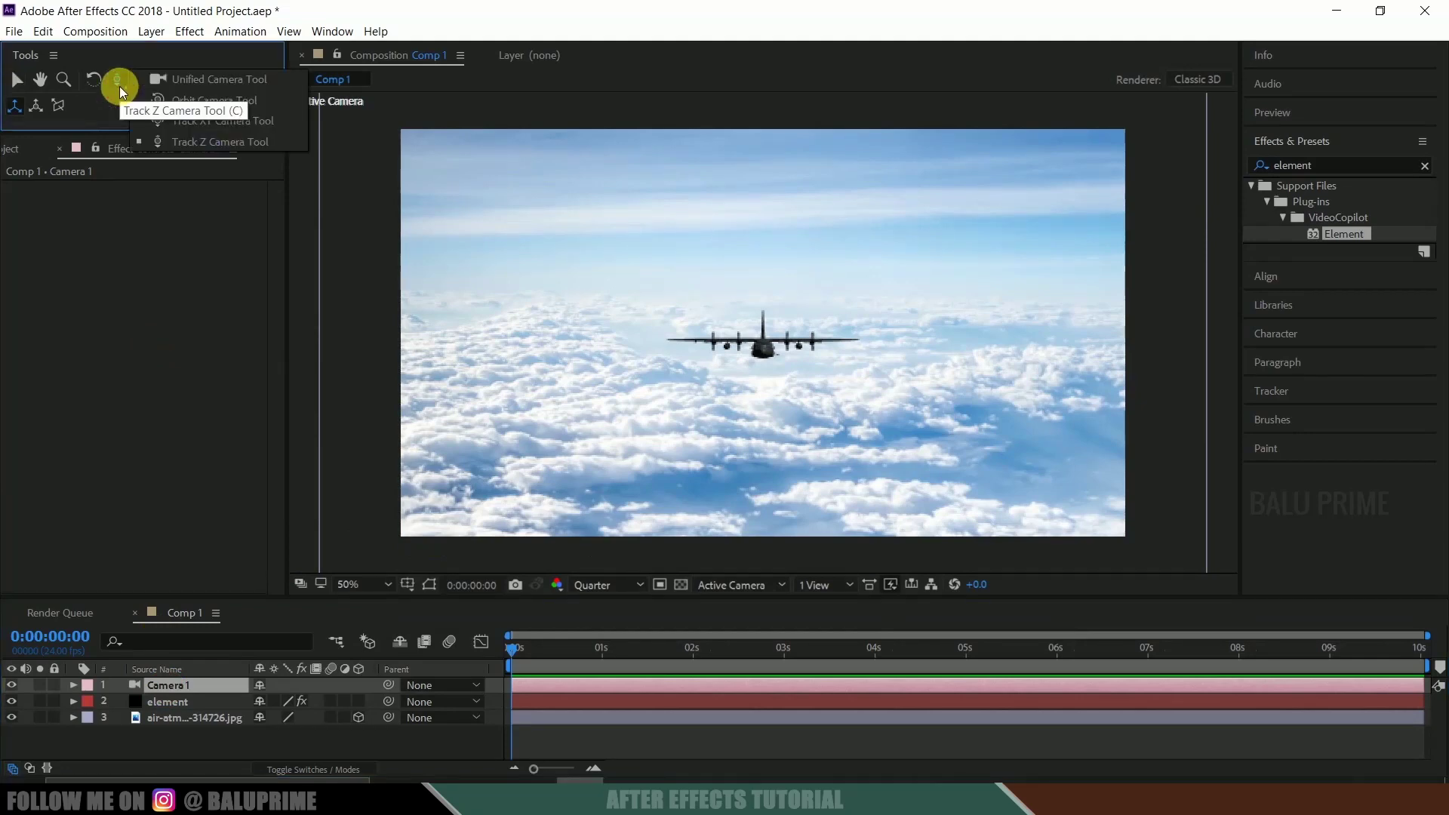
click(201, 142)
drag(815, 428, 818, 240)
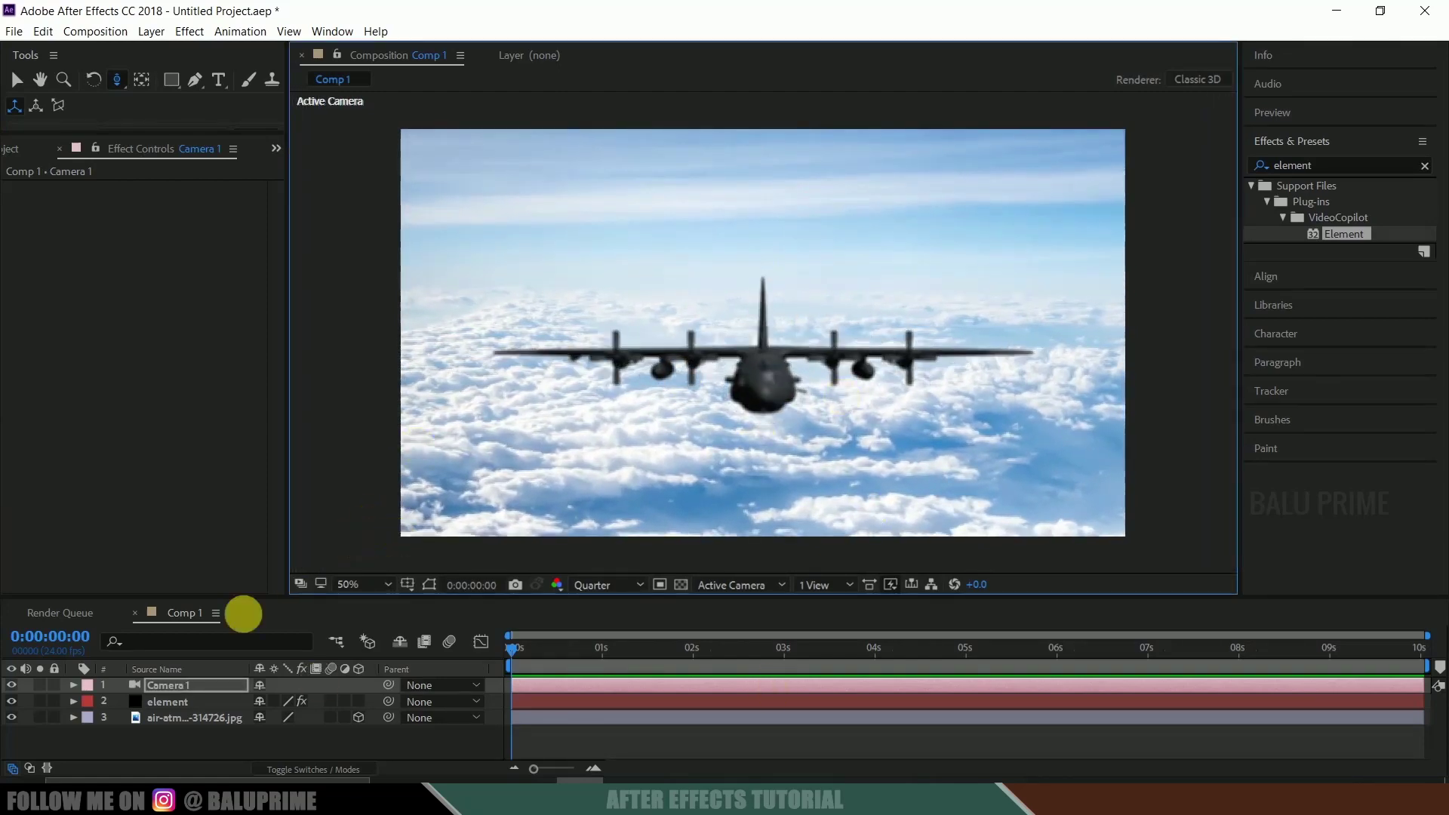
- Inspect Camera 1's Camera Options, leaving Depth of Field Off, then collapse the layer
click(72, 685)
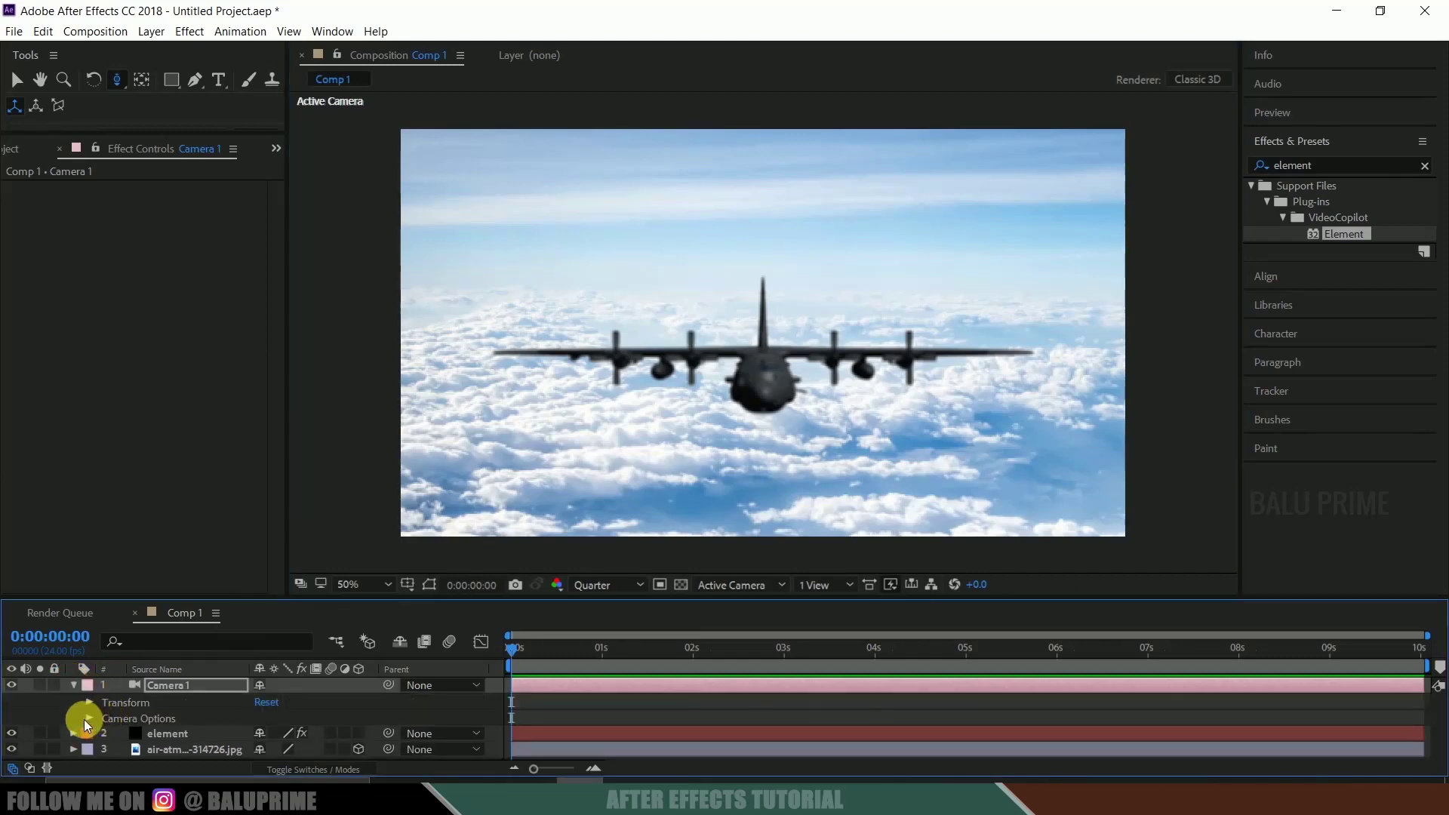
click(89, 718)
scroll(84, 719, down, 2)
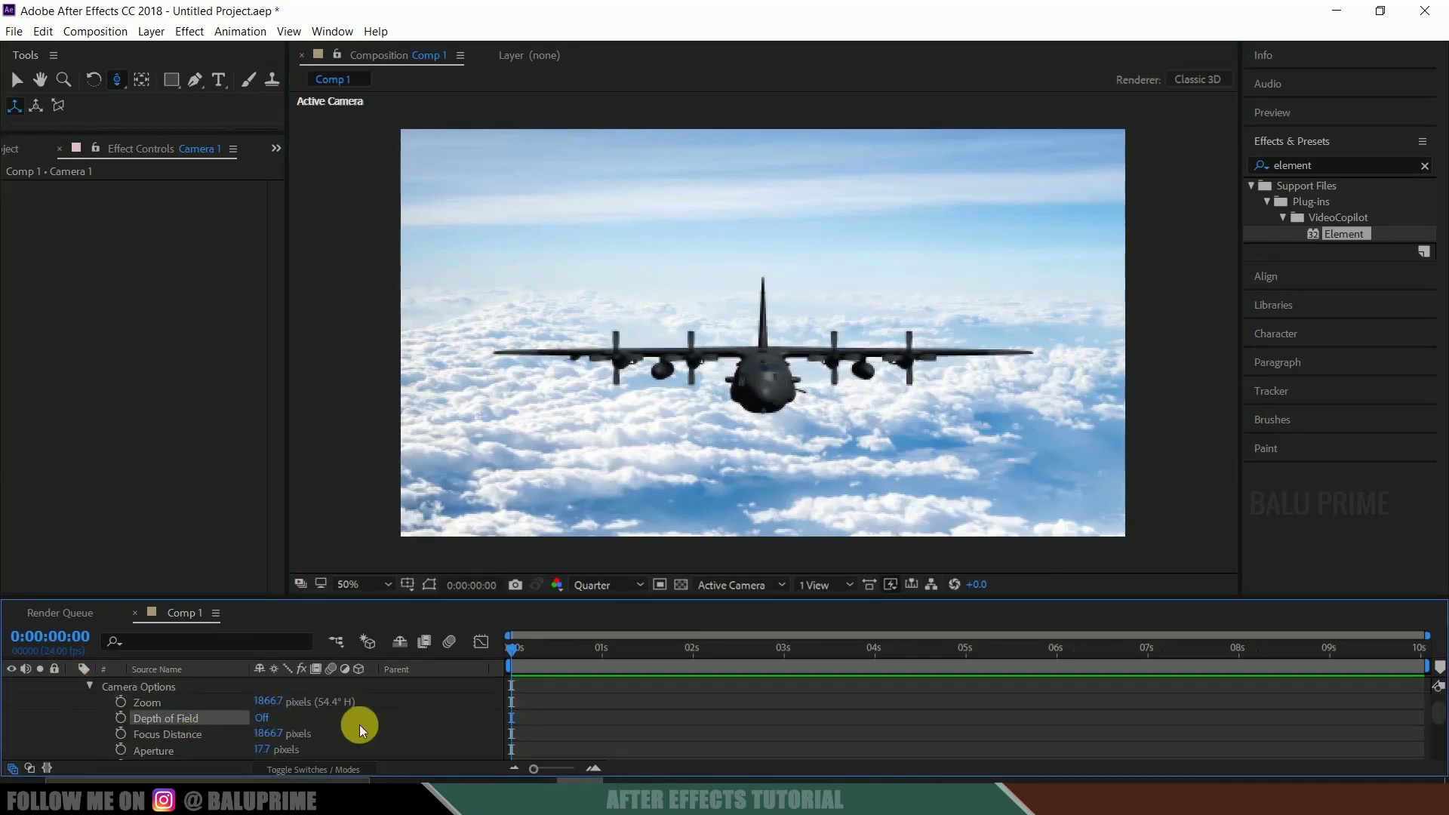
scroll(360, 724, up, 2)
click(74, 685)
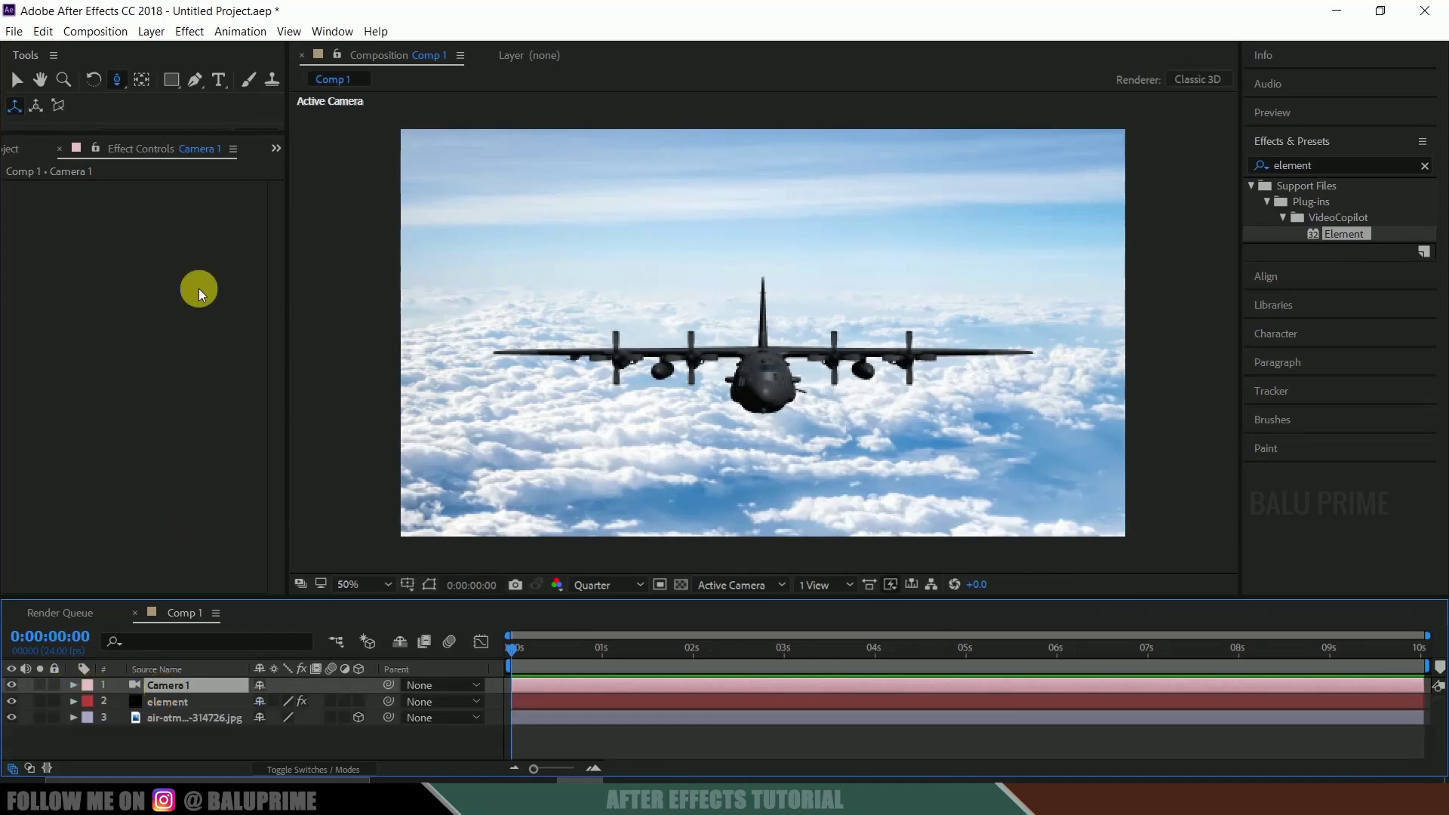
- Orbit Camera 1 to tilt the view, then move the sky layer down and left behind the plane
drag(119, 89, 182, 80)
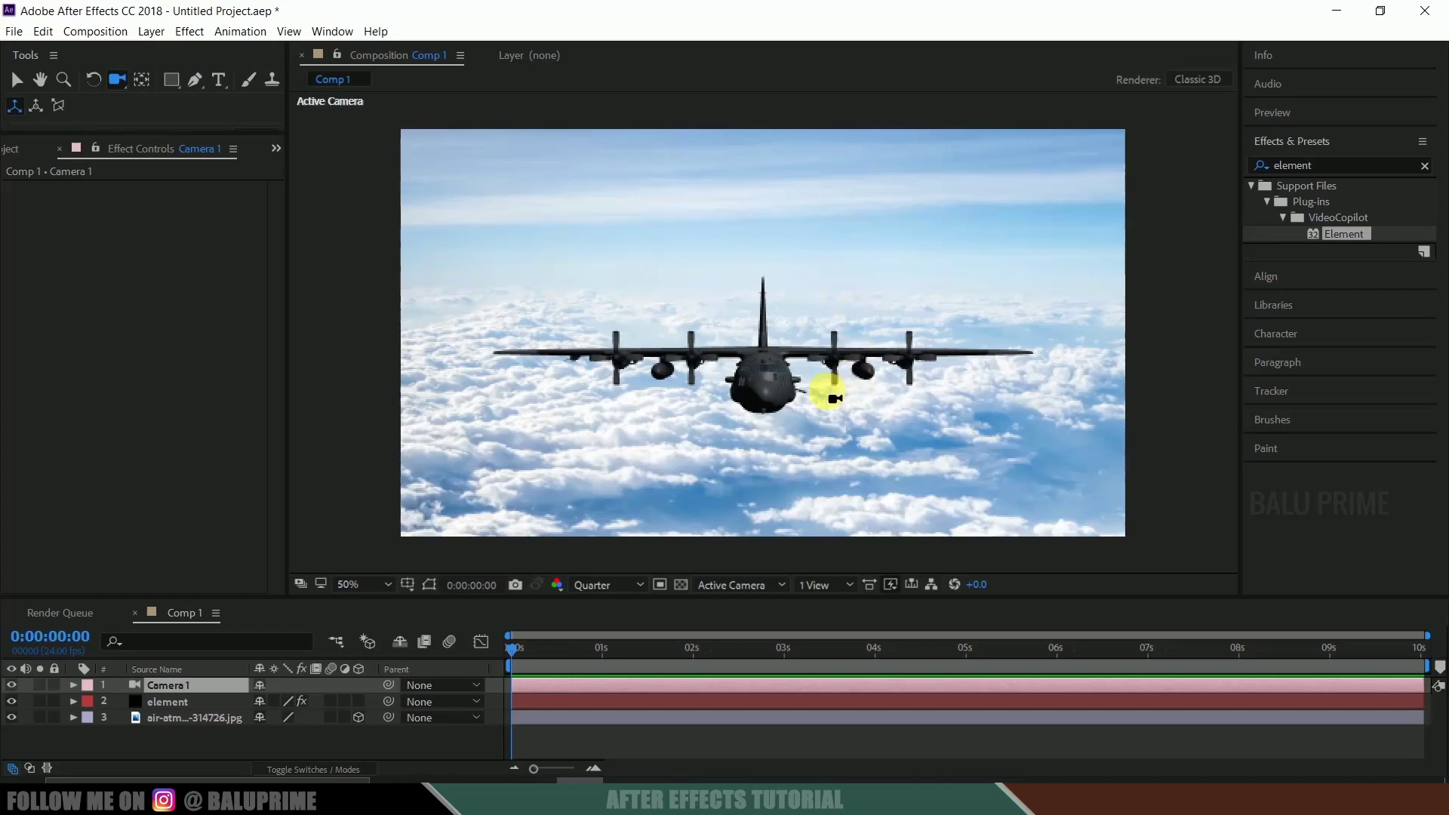
drag(835, 398, 786, 332)
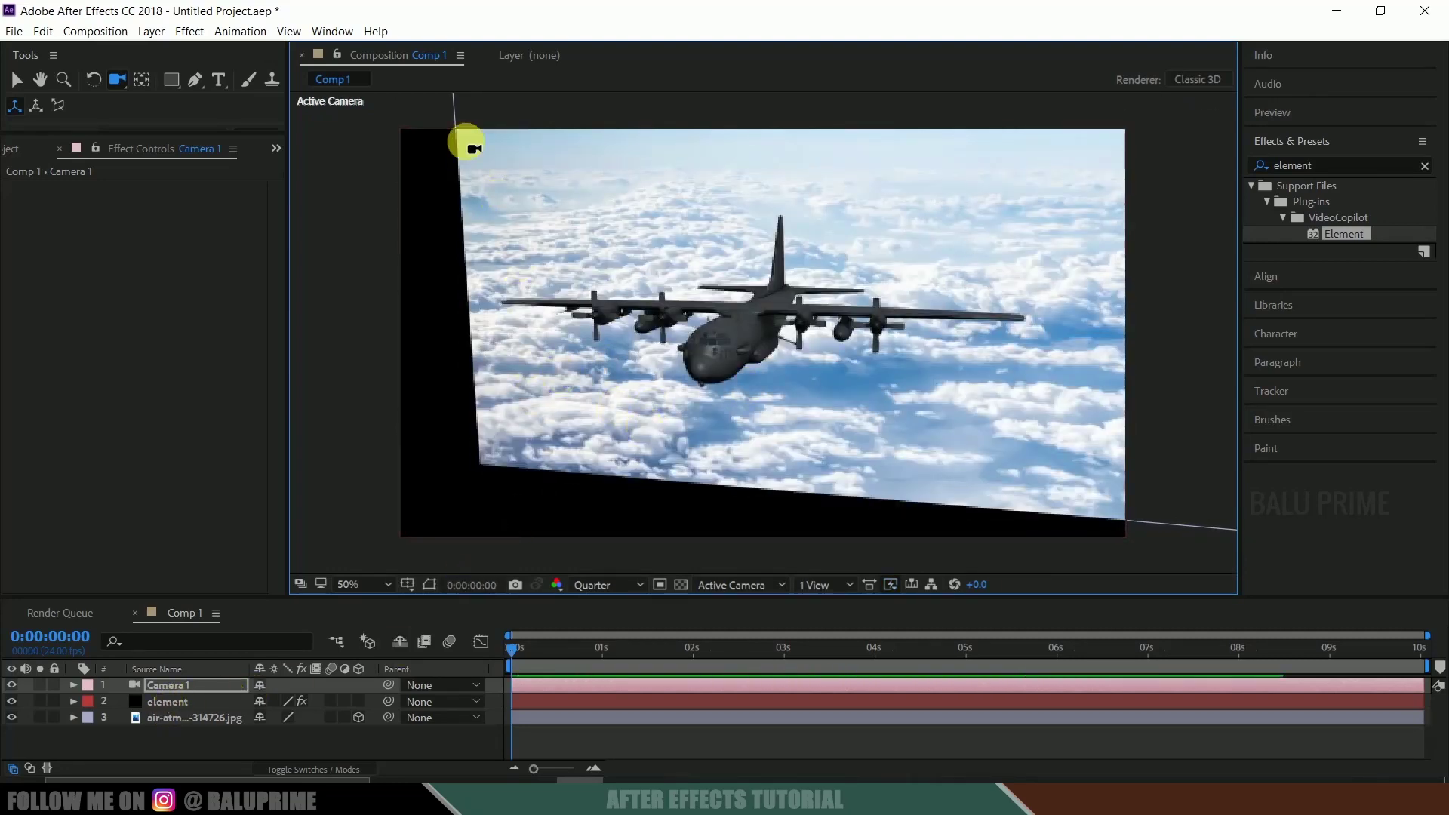
click(179, 719)
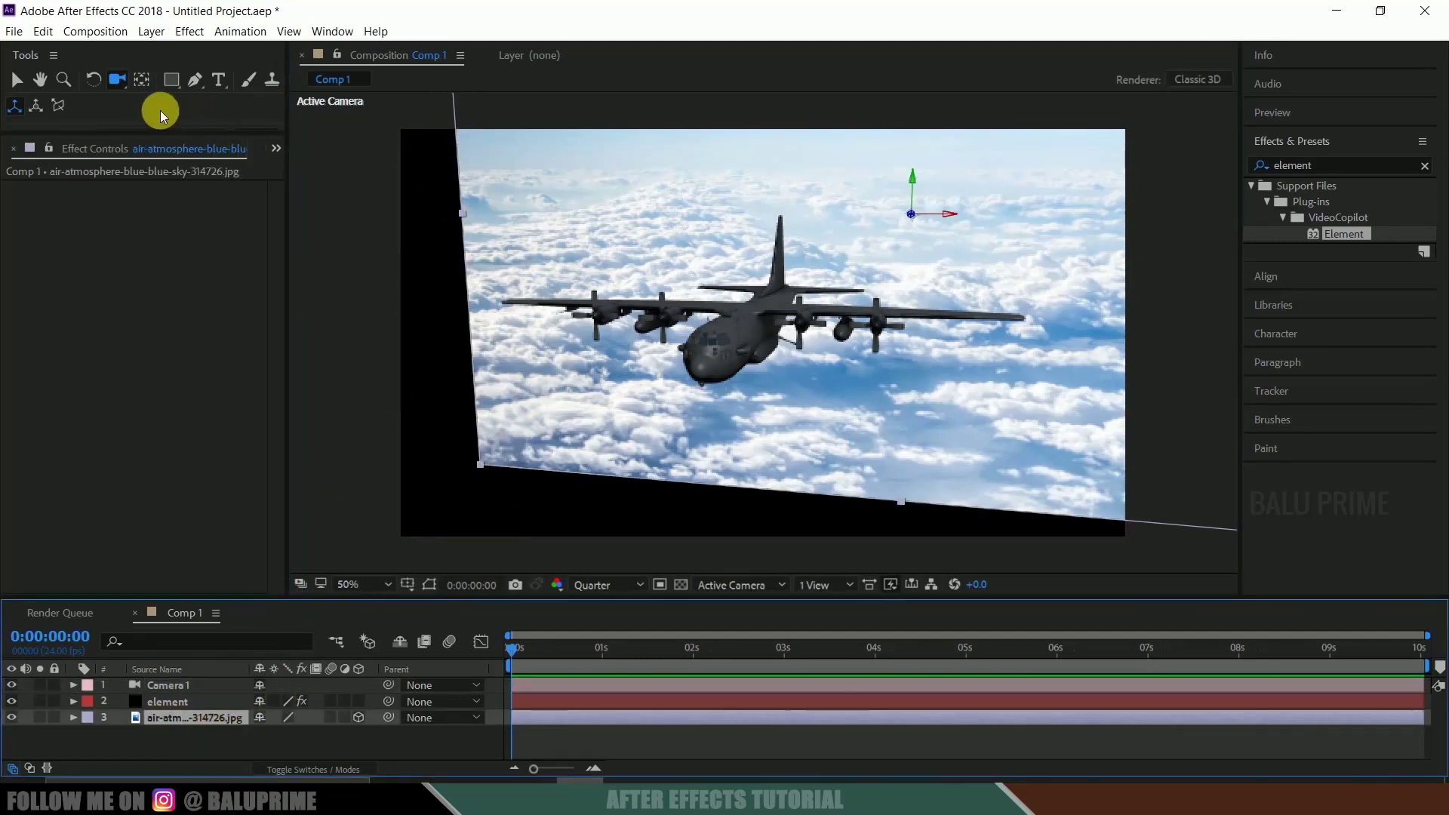
click(18, 80)
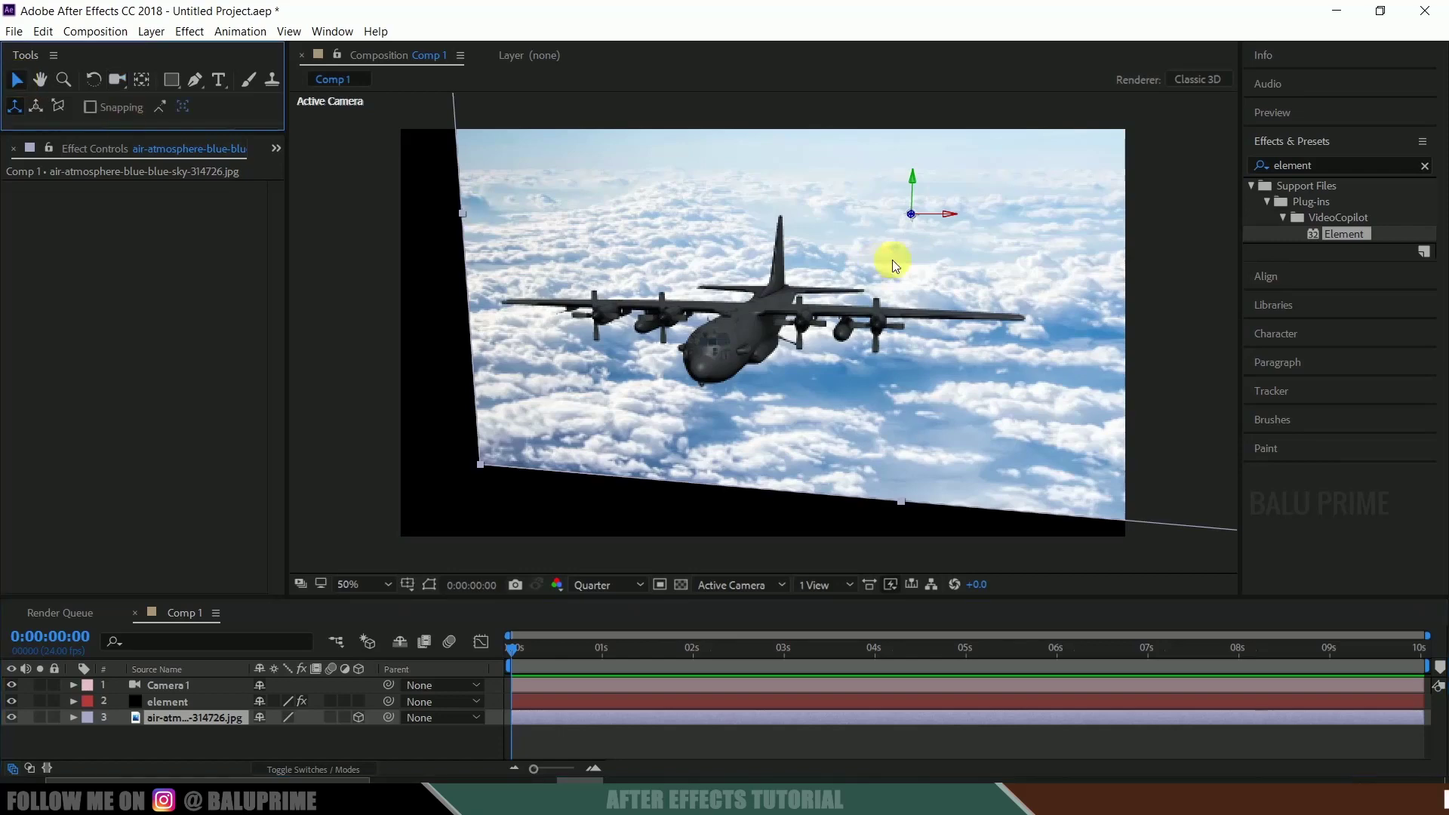
drag(955, 213, 608, 342)
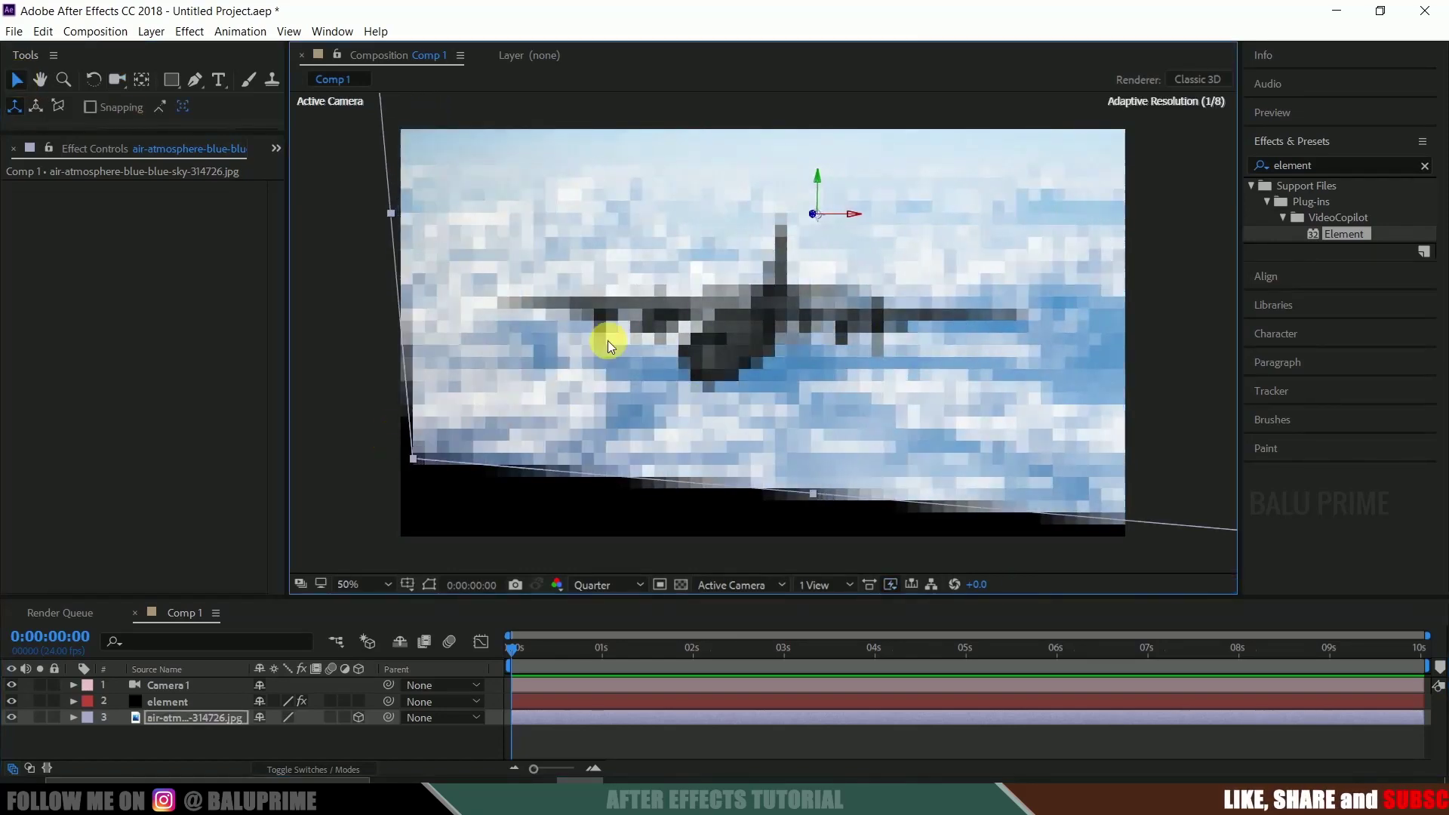
drag(820, 175, 754, 627)
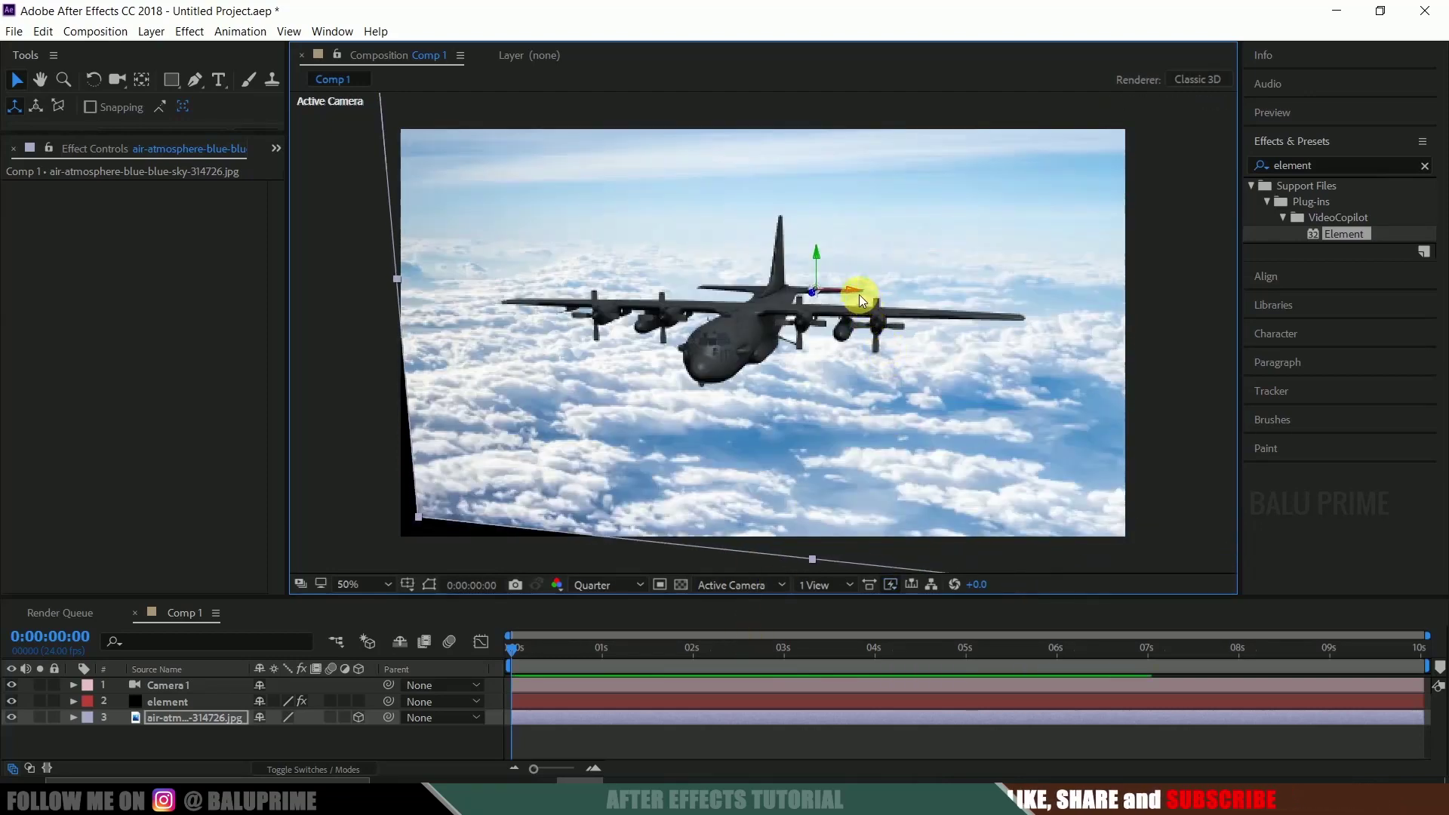
drag(851, 291, 763, 119)
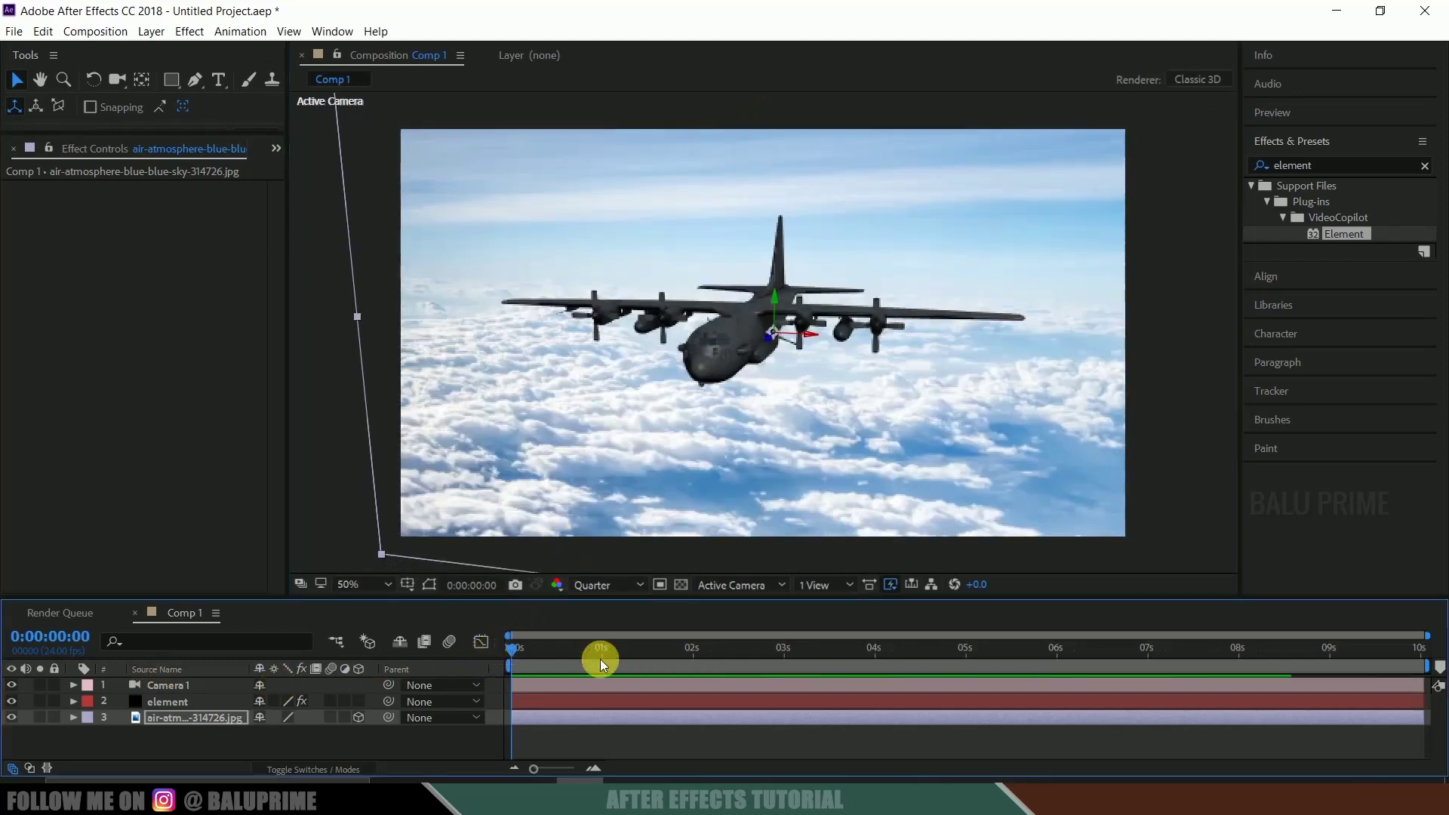
- Set starting Point of Interest and Position keyframes on Camera 1 at 0 seconds
click(188, 685)
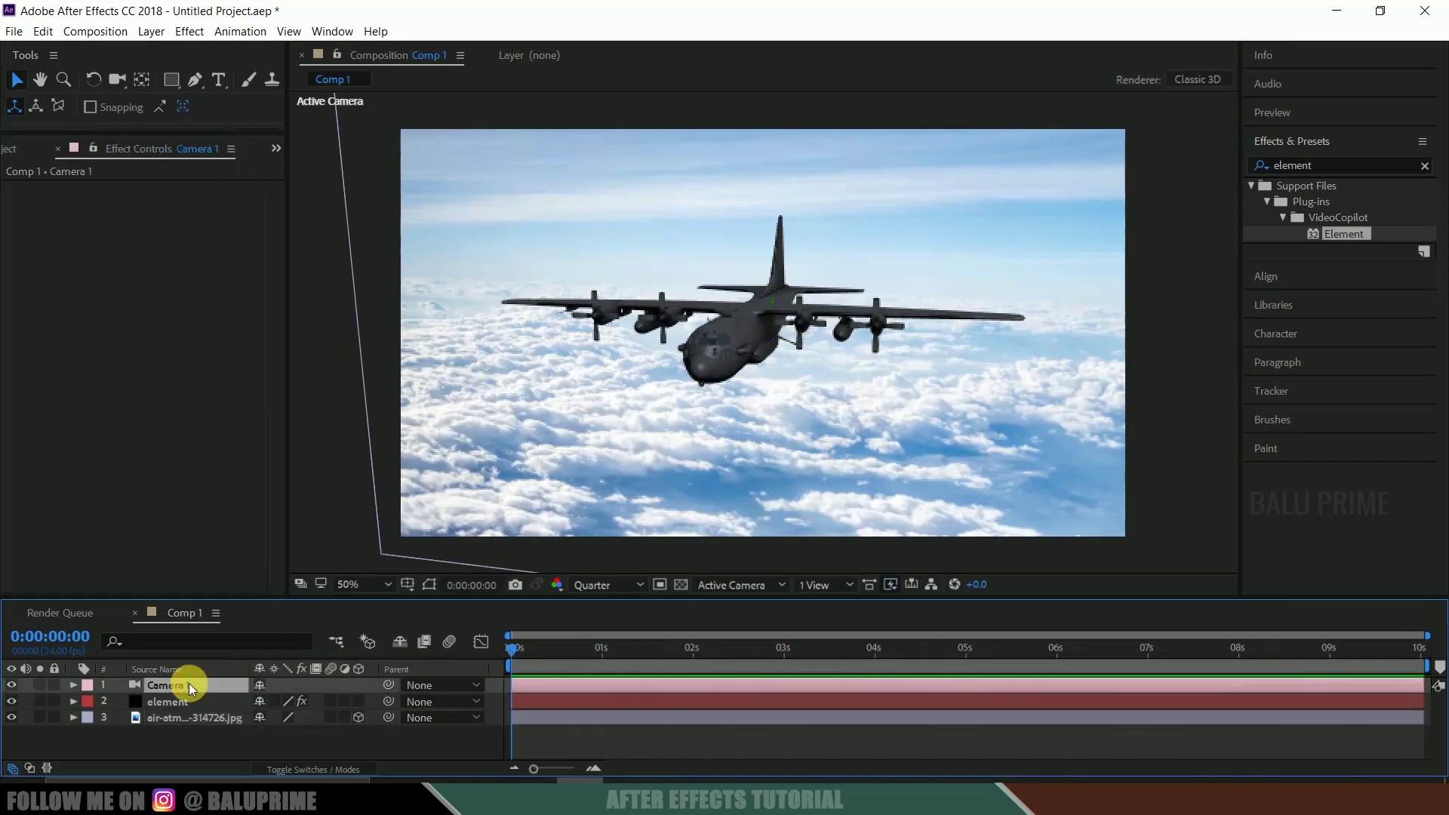
click(73, 684)
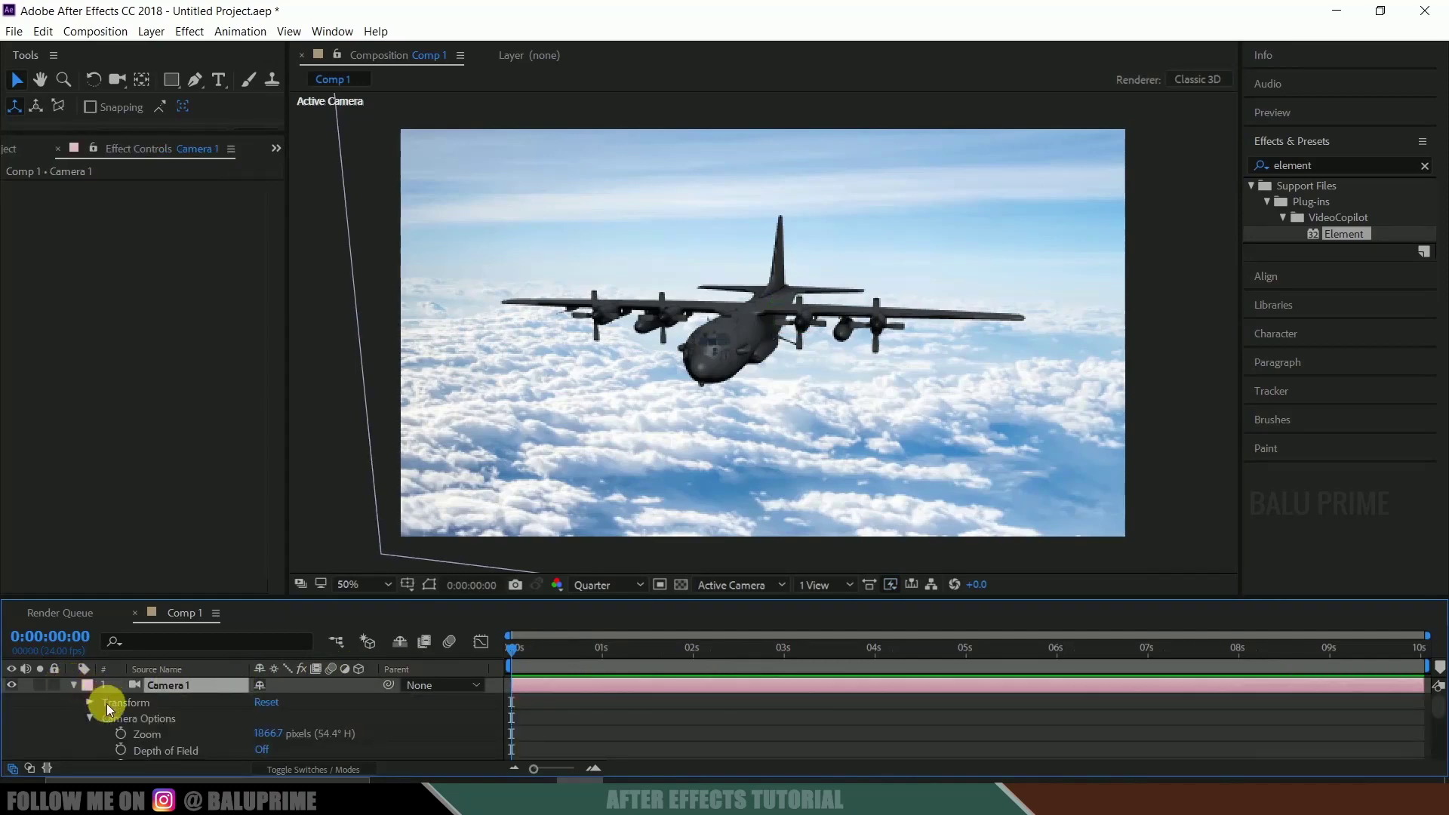
click(89, 704)
scroll(146, 708, down, 2)
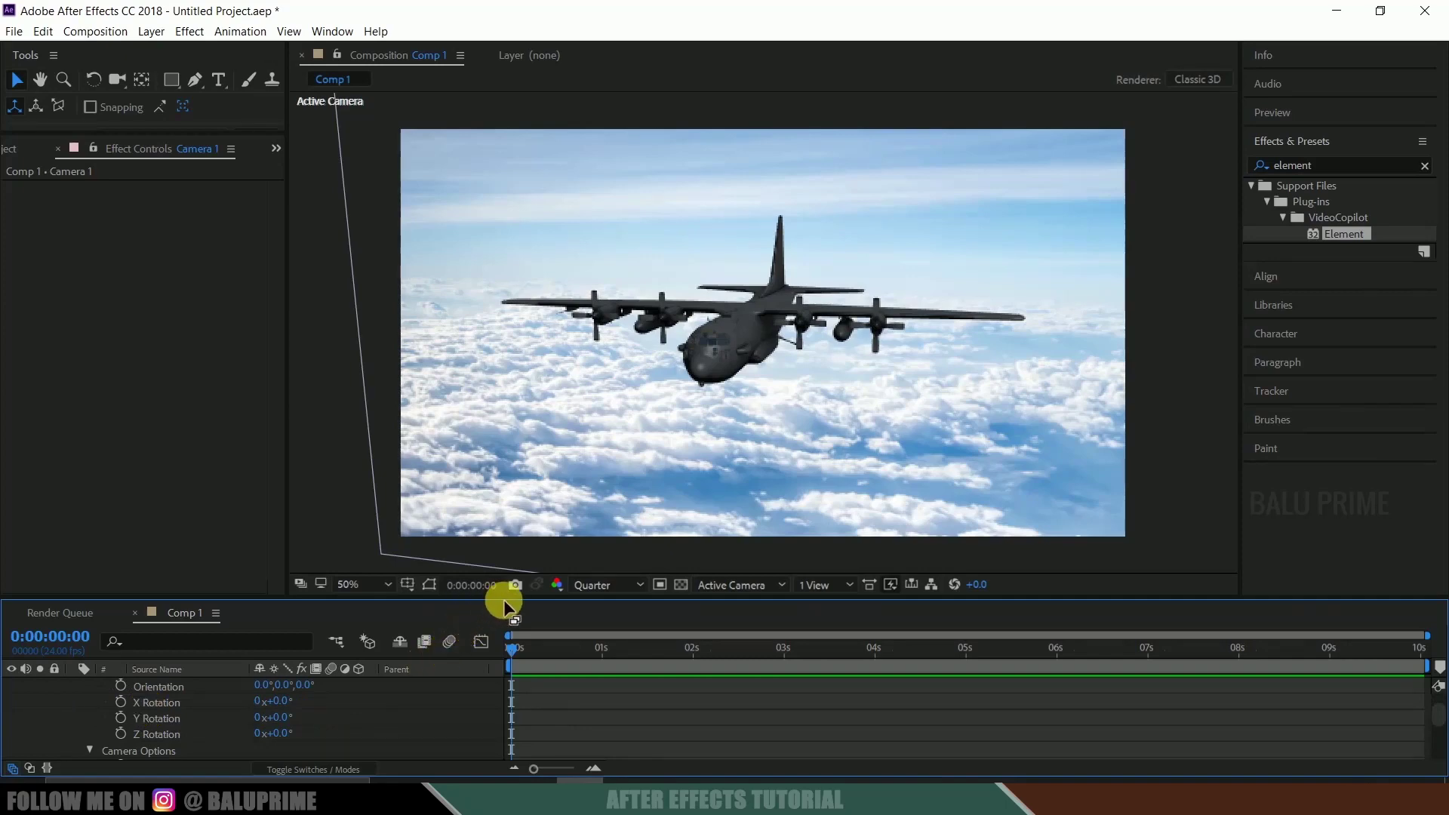
drag(505, 599, 518, 532)
scroll(157, 673, up, 2)
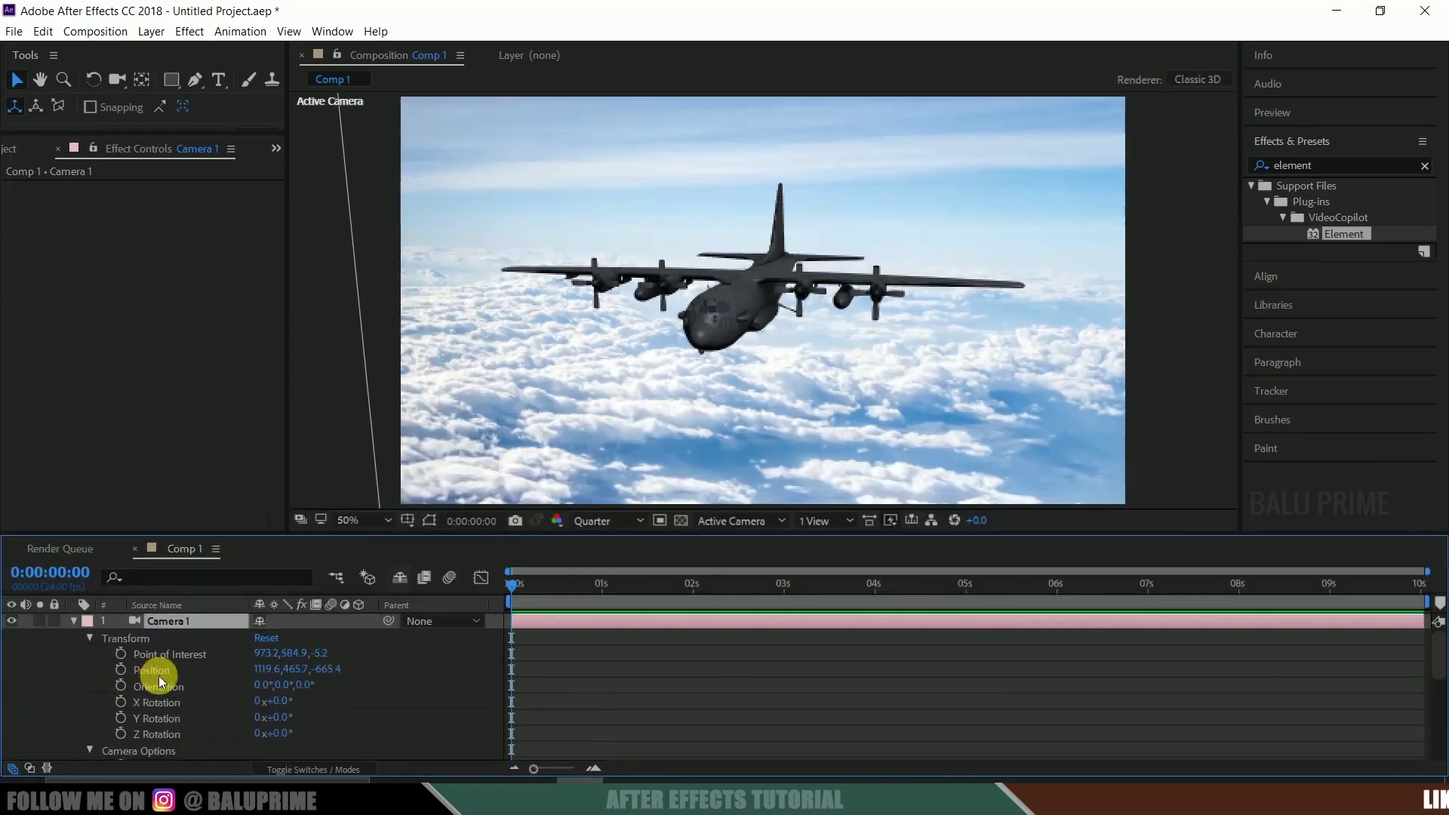
click(121, 652)
click(120, 670)
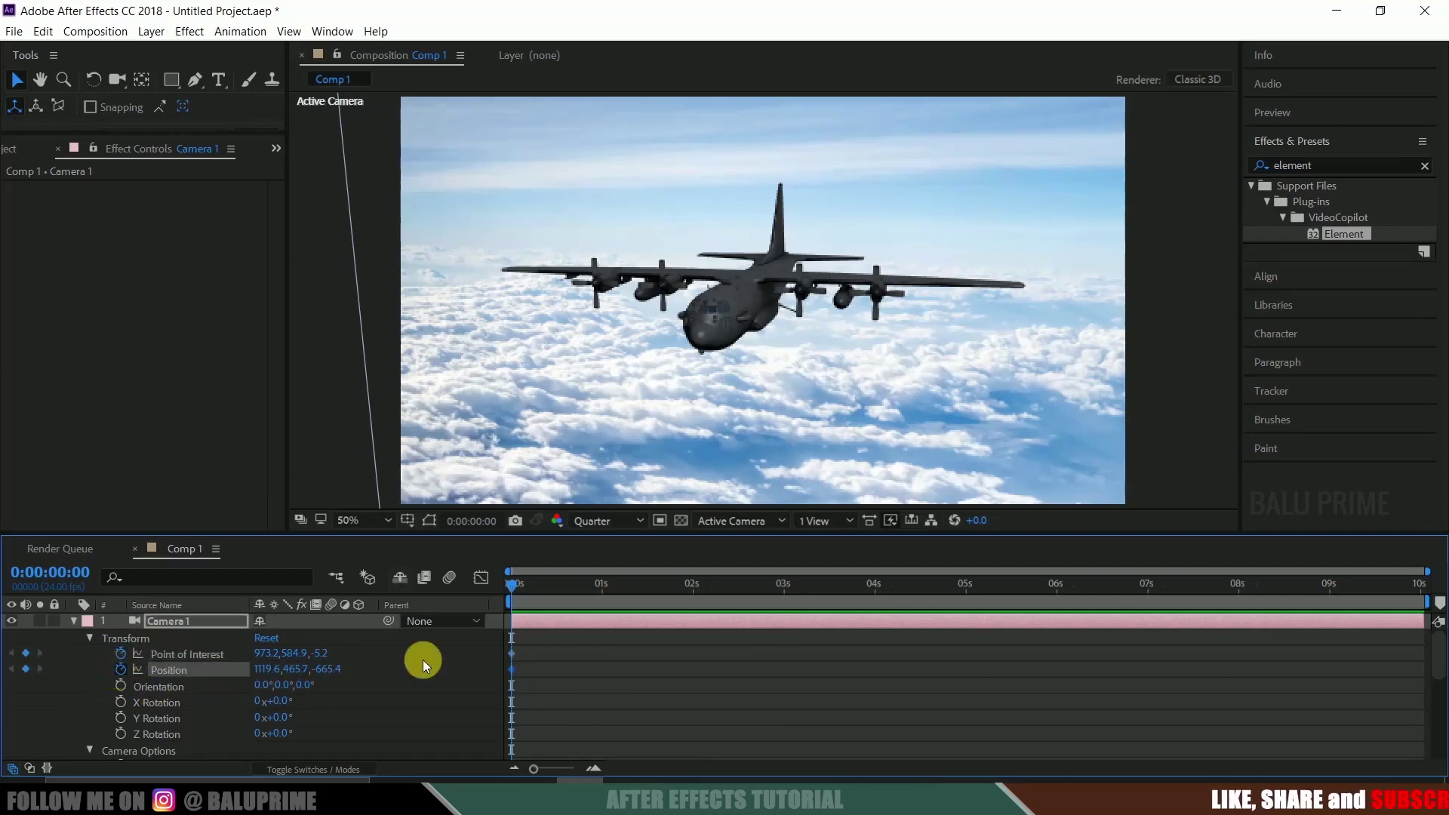
- At 10 seconds, orbit Camera 1 to a new position with the Unified Camera tool
drag(511, 583, 1441, 591)
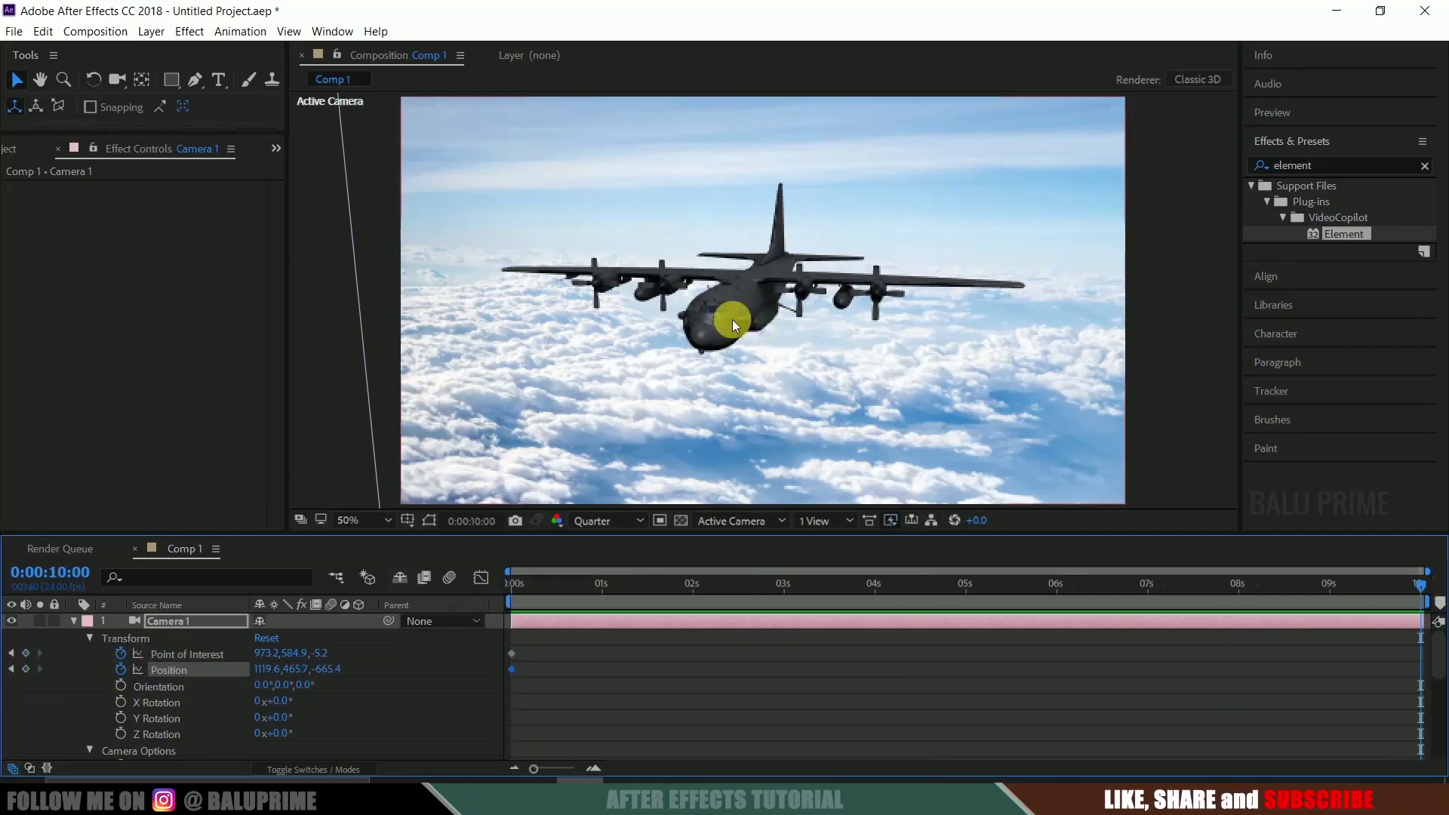
click(118, 81)
drag(119, 84, 211, 84)
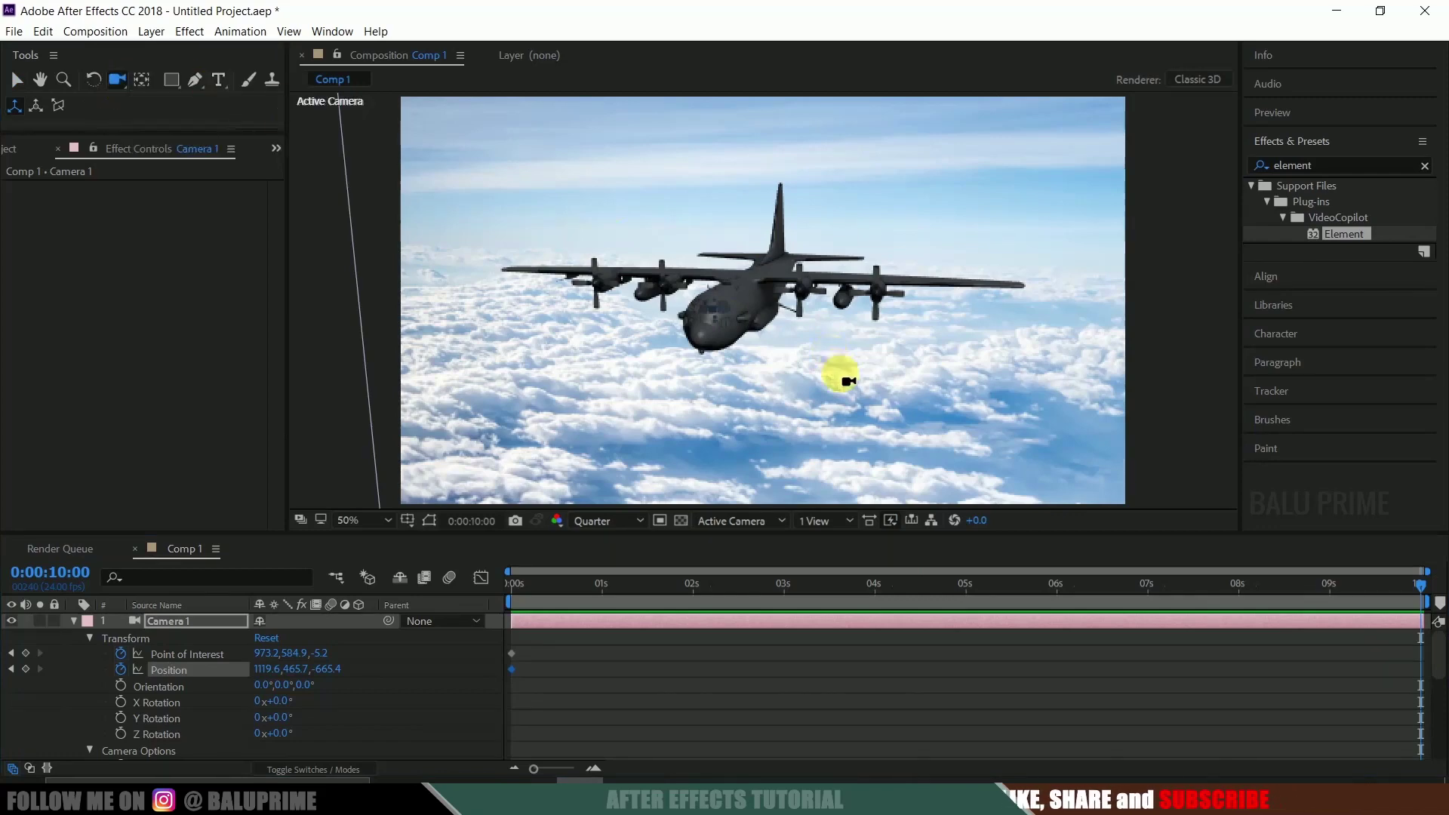
drag(841, 375, 863, 382)
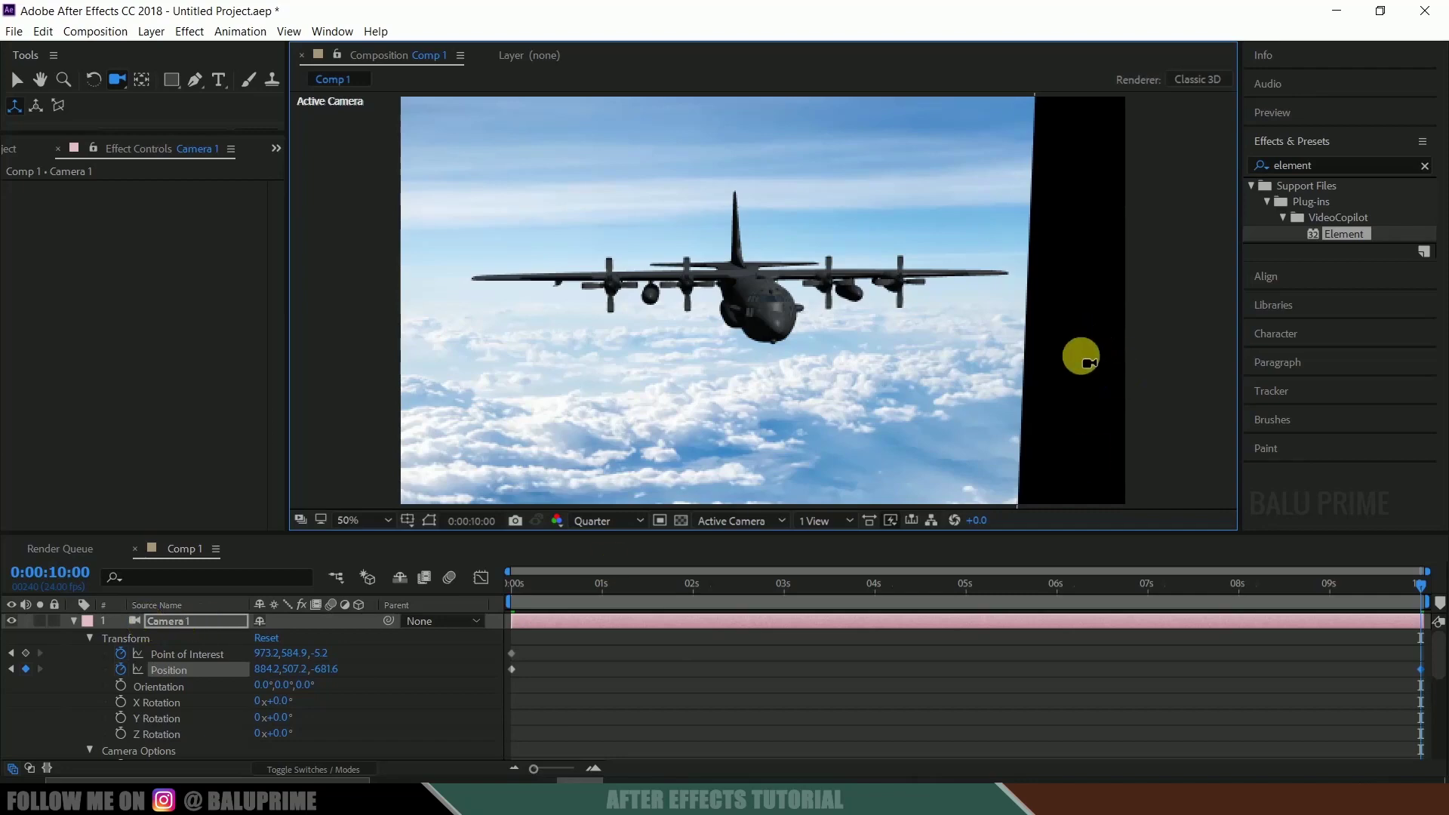
- Scale the sky image layer to 131% so it keeps covering the frame
scroll(332, 717, down, 10)
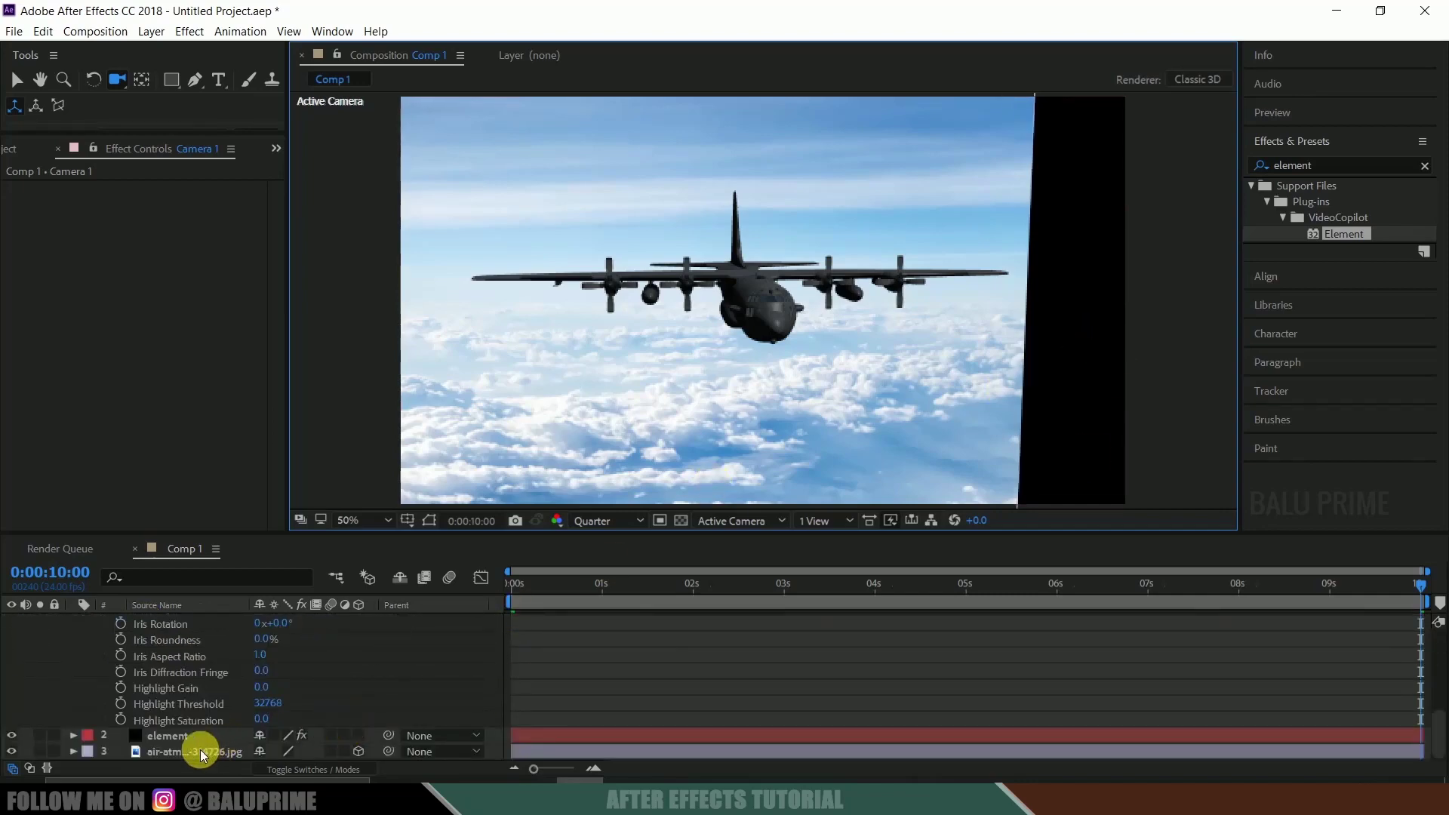
click(198, 750)
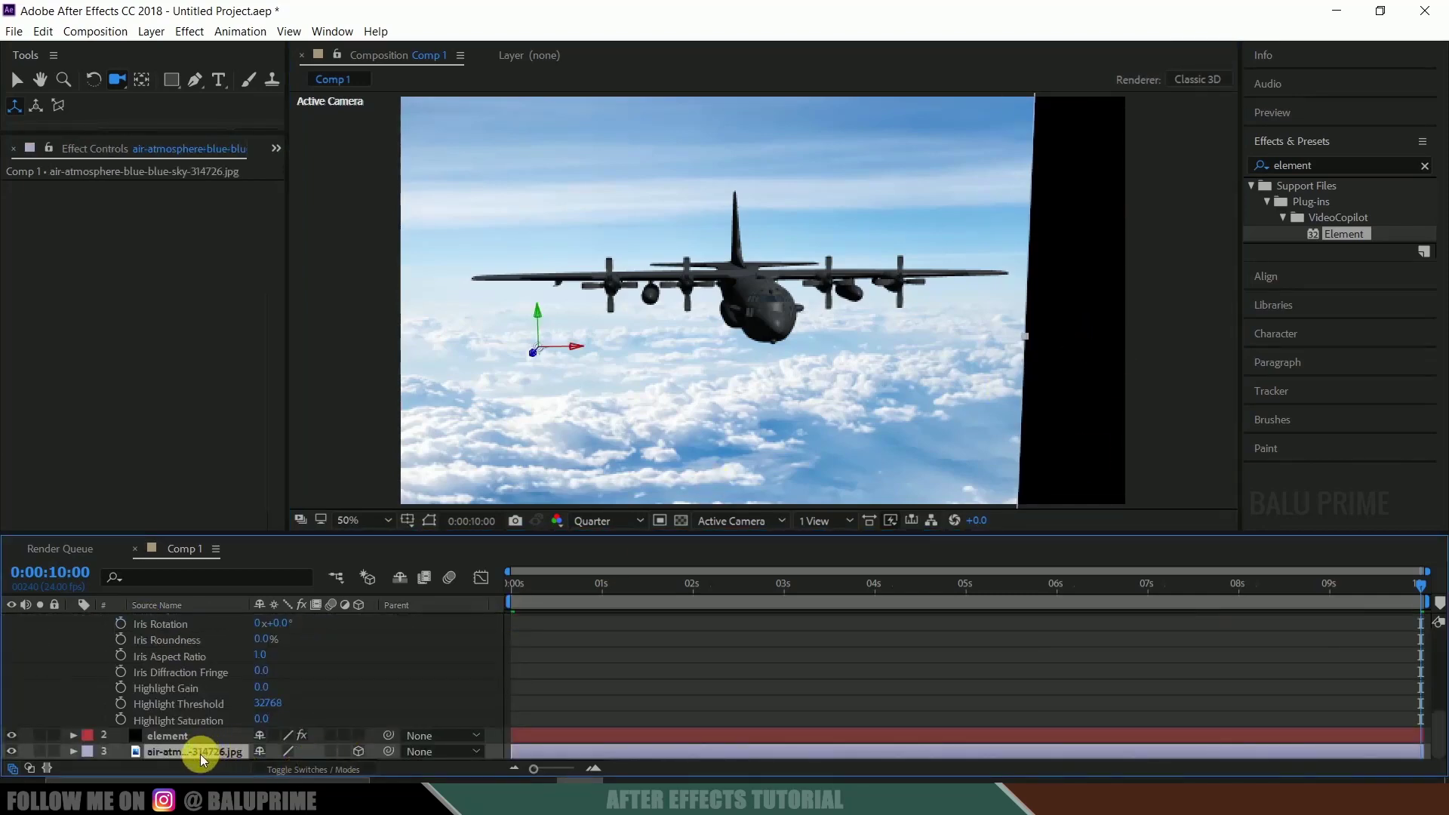
key(s)
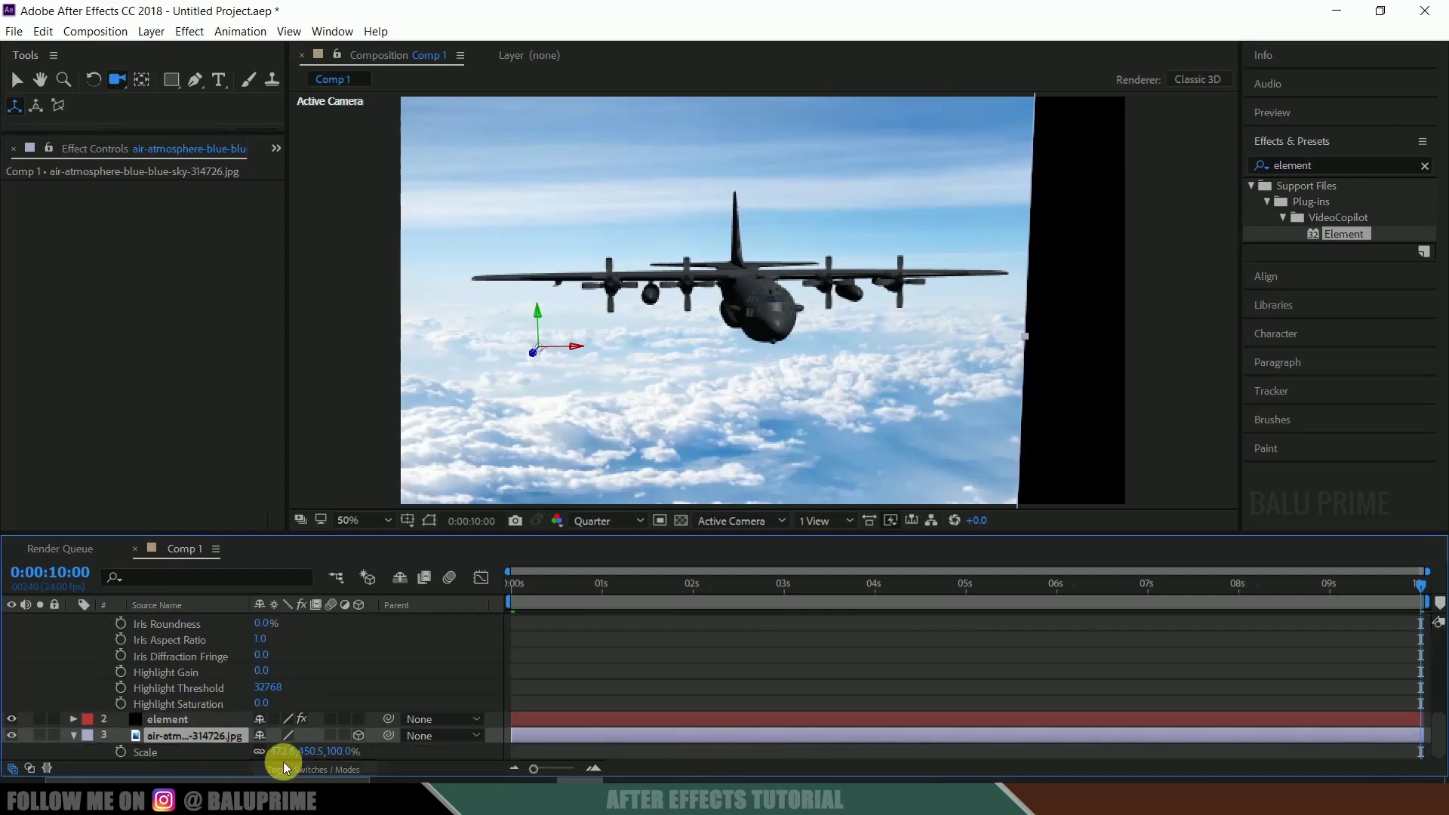
mouse_move(351, 753)
mouse_down()
mouse_move(408, 751)
mouse_move(372, 750)
mouse_up()
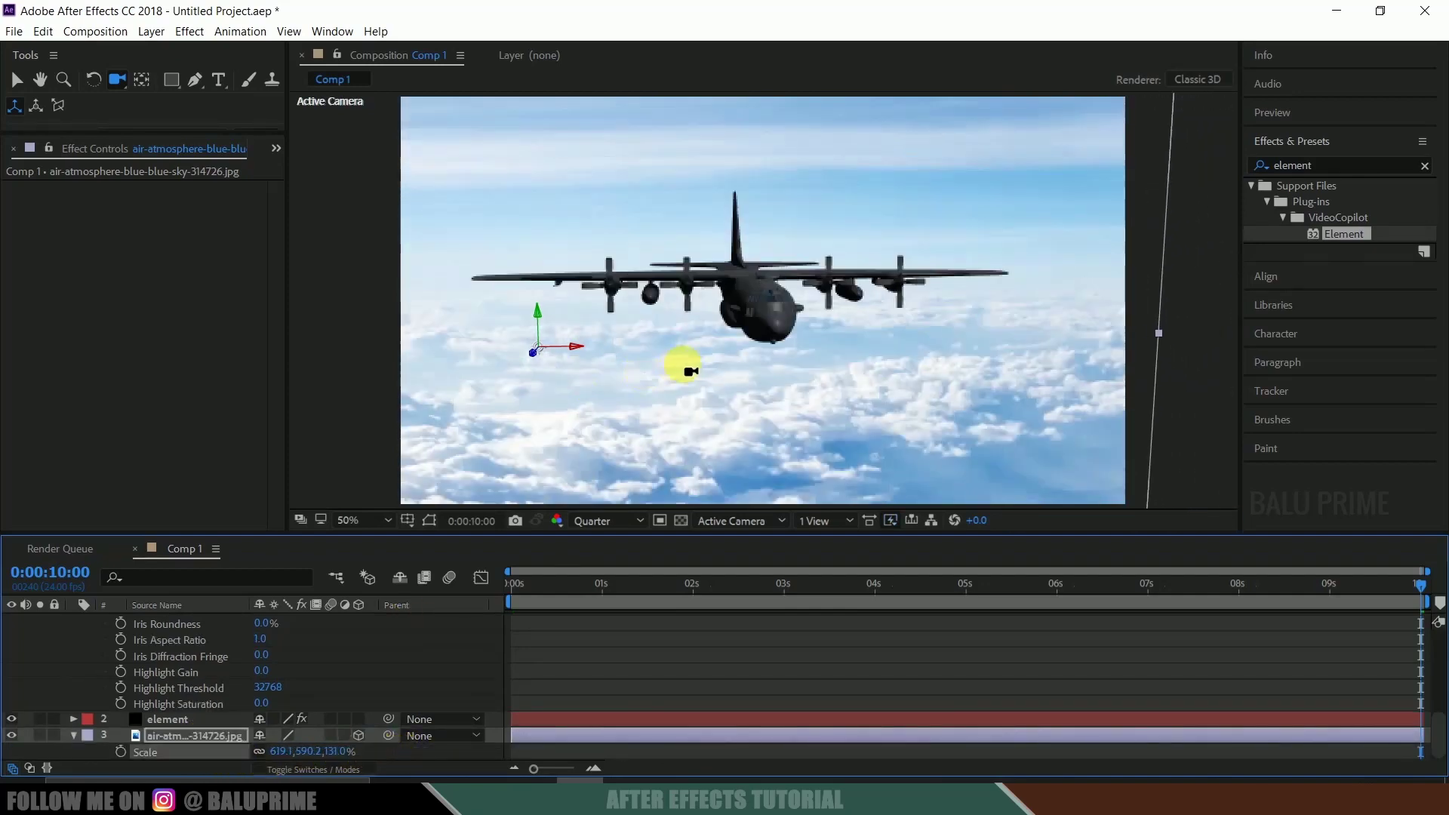
drag(708, 365, 696, 369)
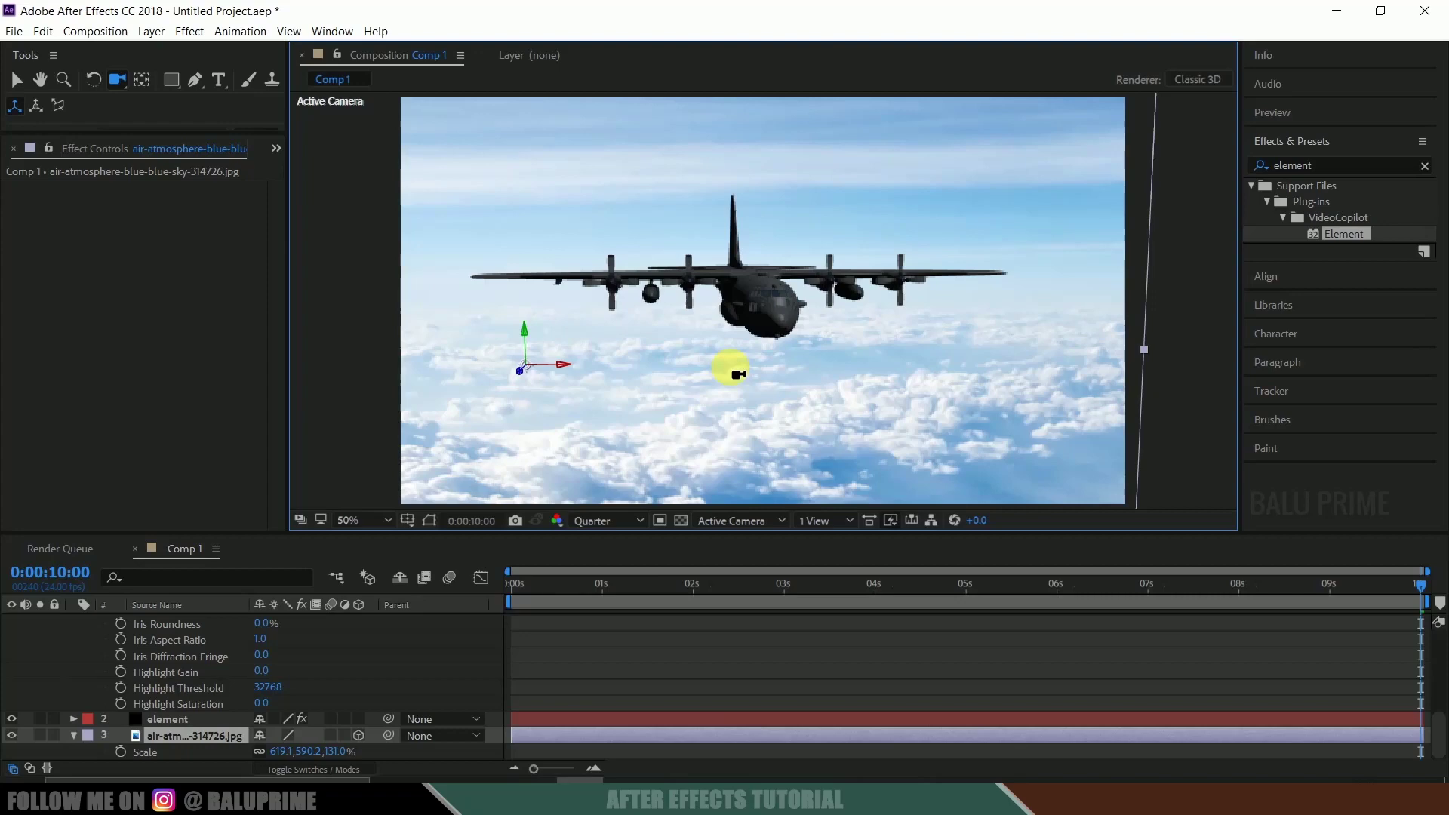
- Preview the camera animation, then collapse Camera 1's transform properties
key(space)
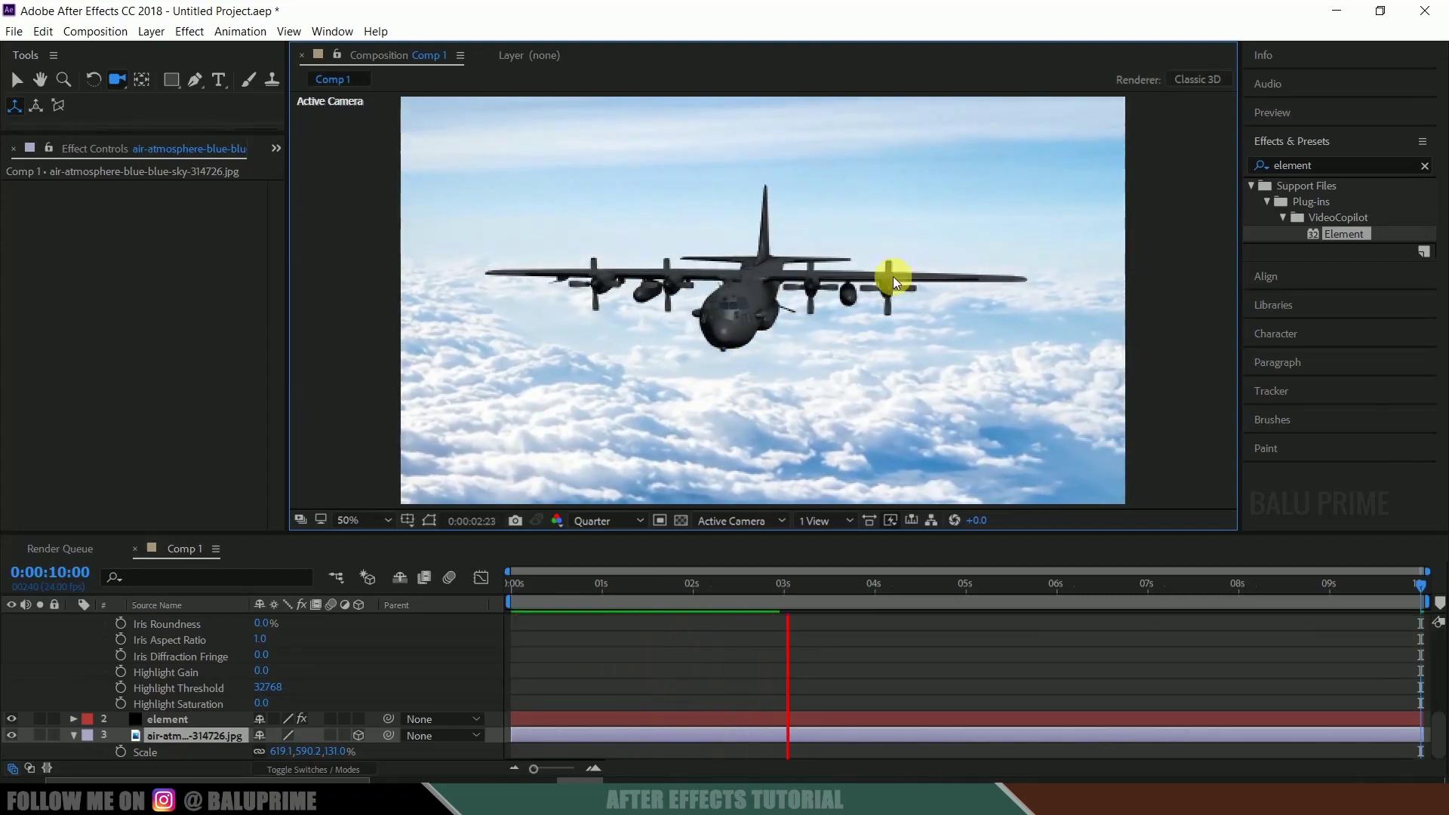
key(space)
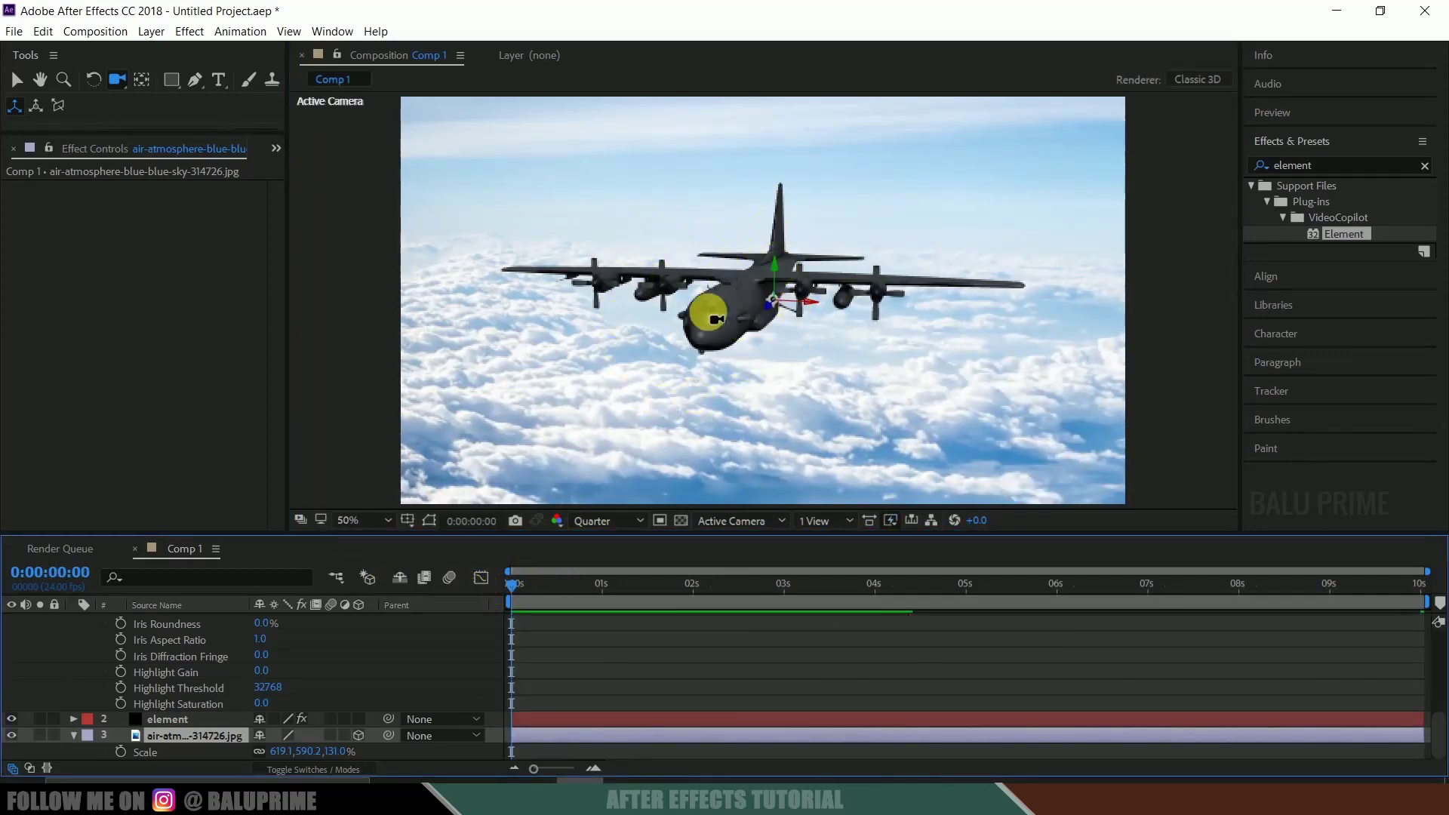
scroll(227, 642, up, 5)
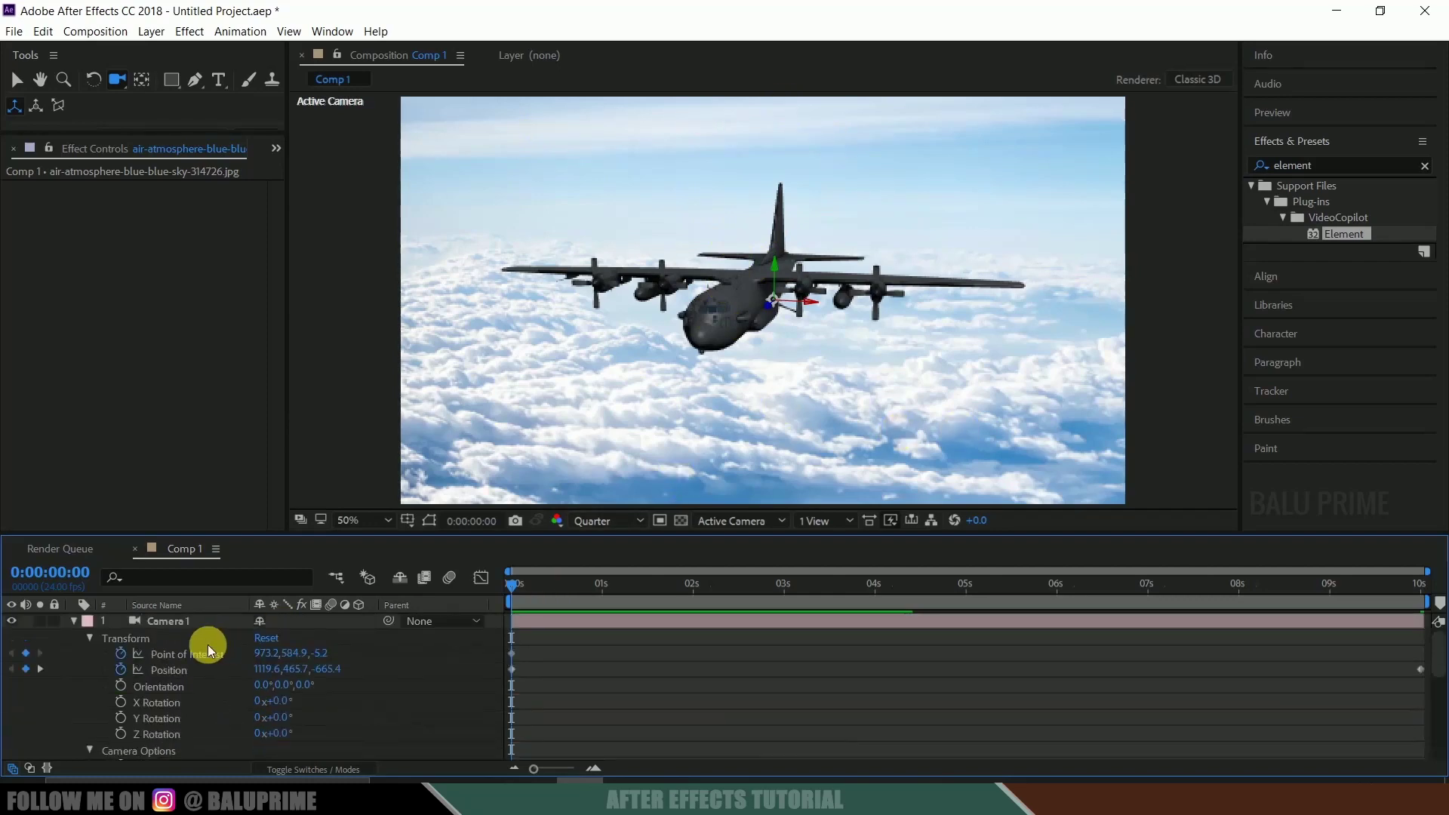
click(71, 621)
- Create a Parallel light with its colour eyedropped from the sky and a new Intensity value
click(155, 620)
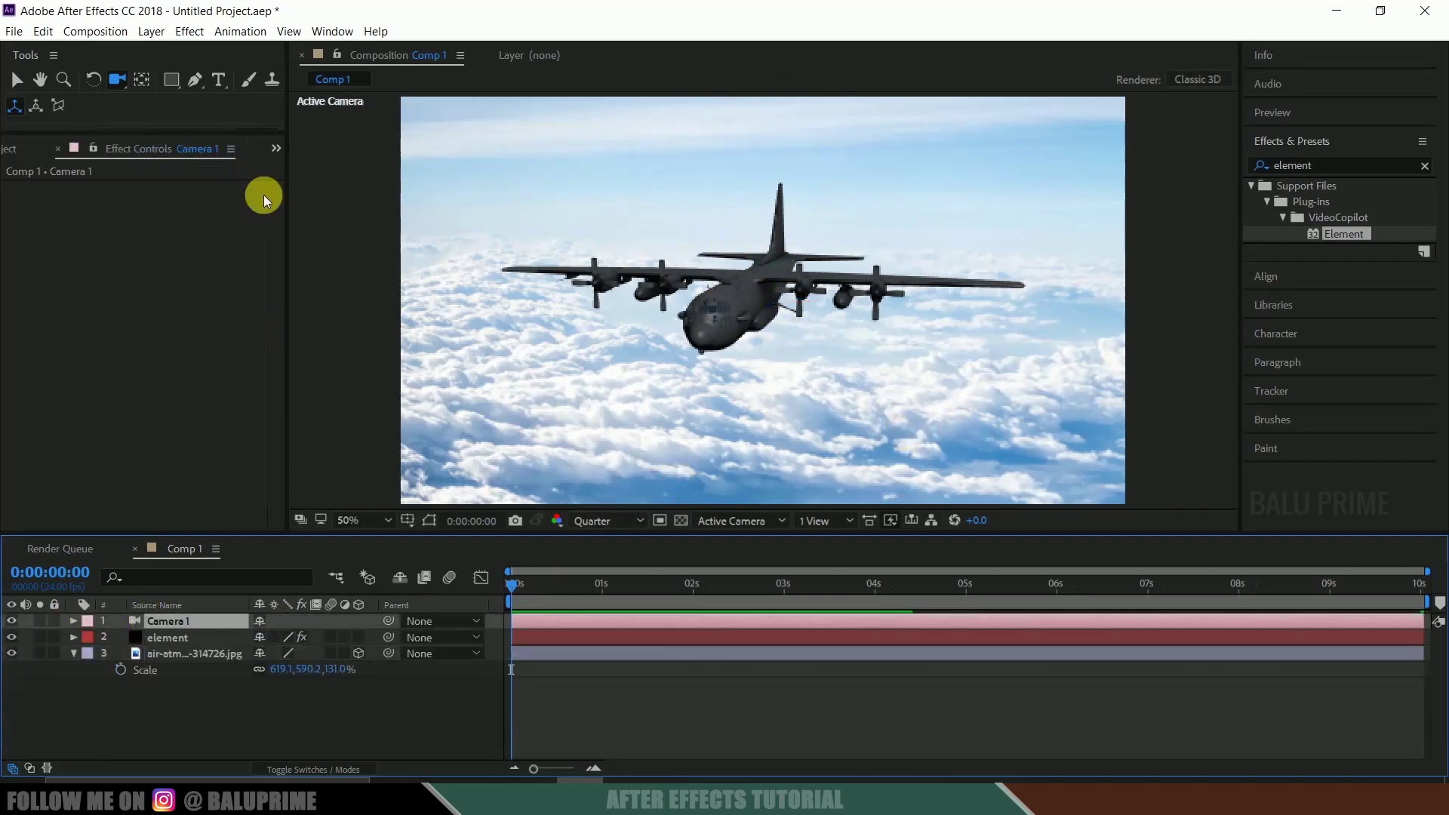
click(156, 32)
mouse_move(171, 52)
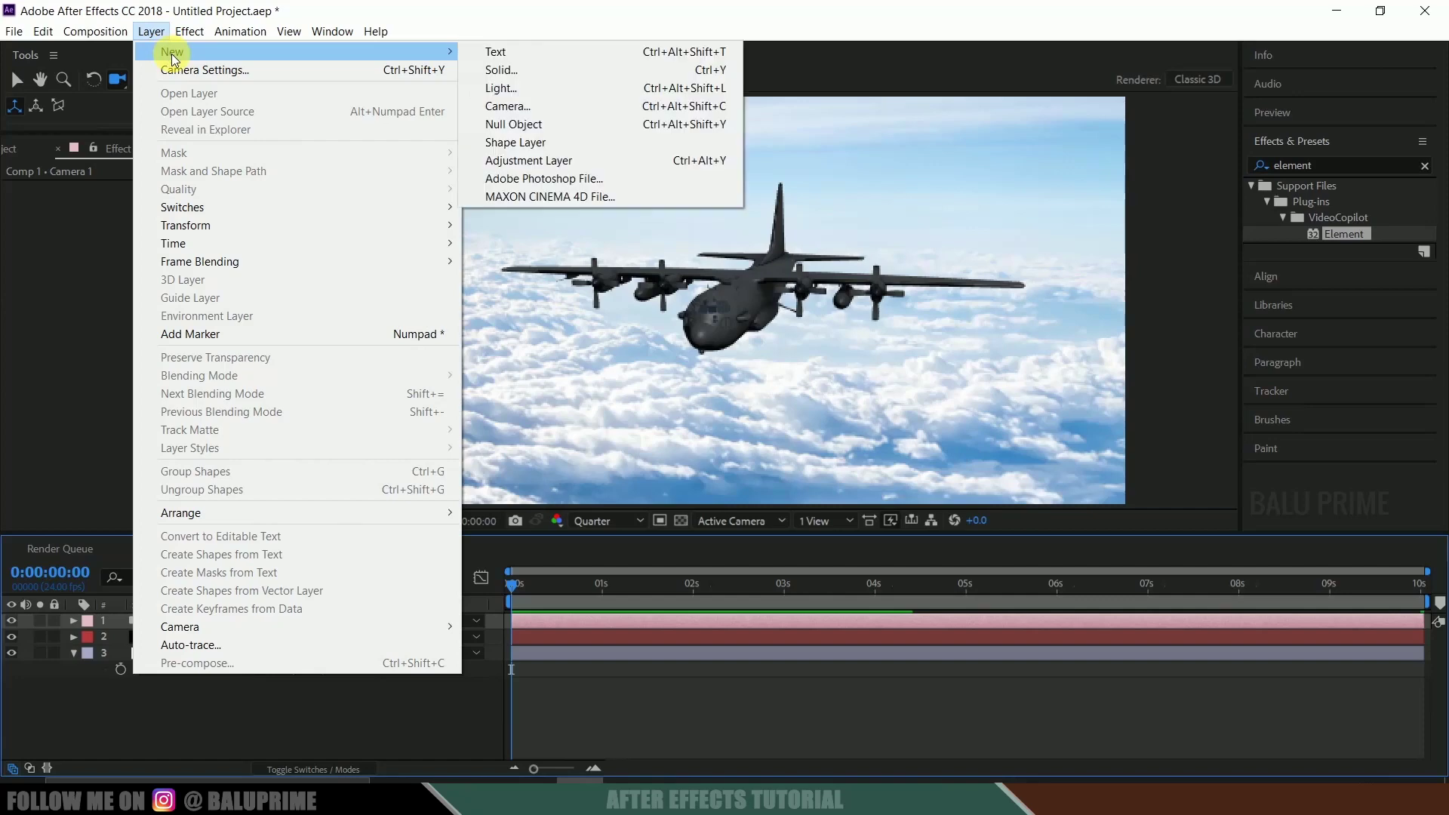
click(523, 88)
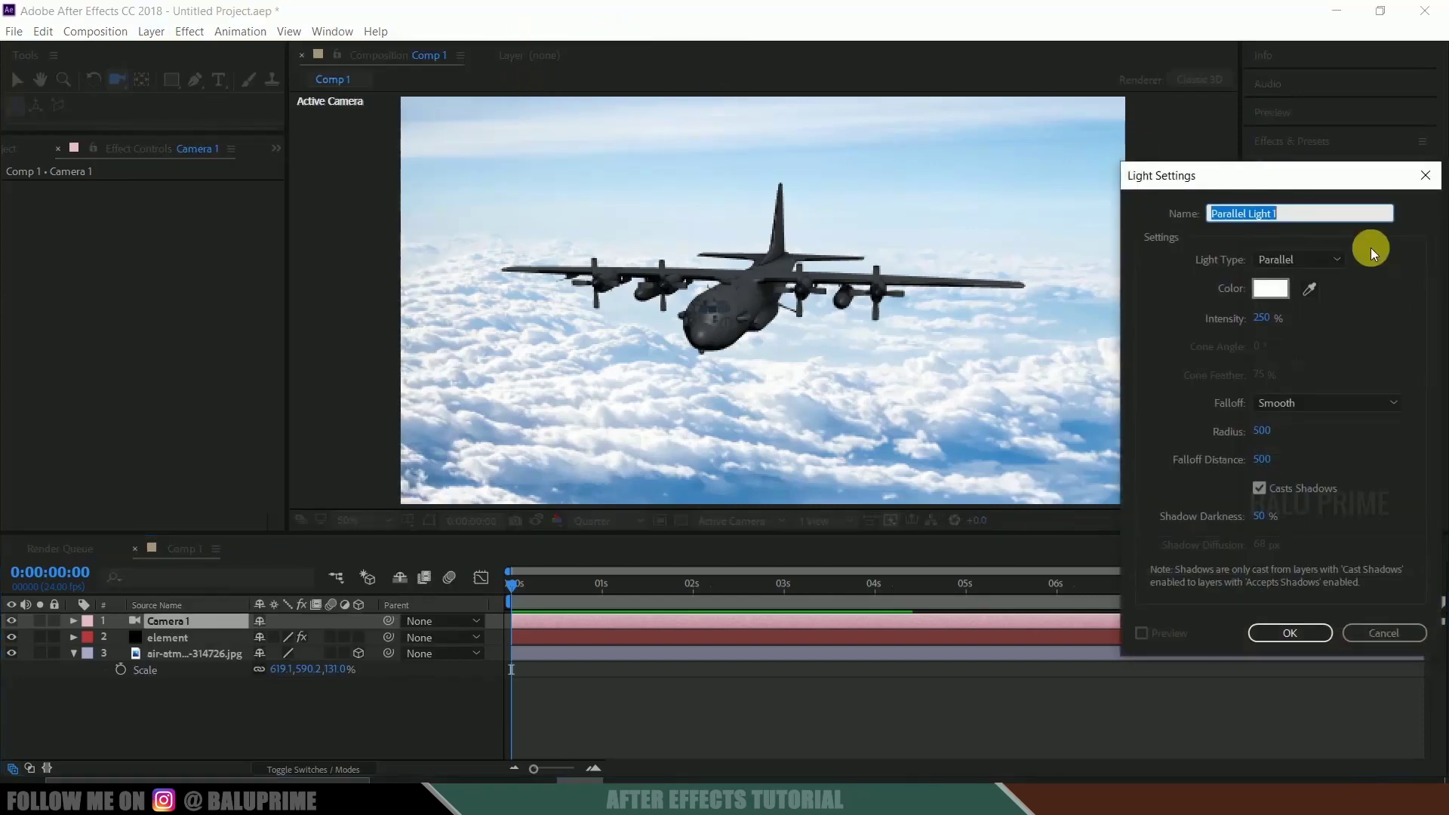
click(1298, 259)
click(1298, 280)
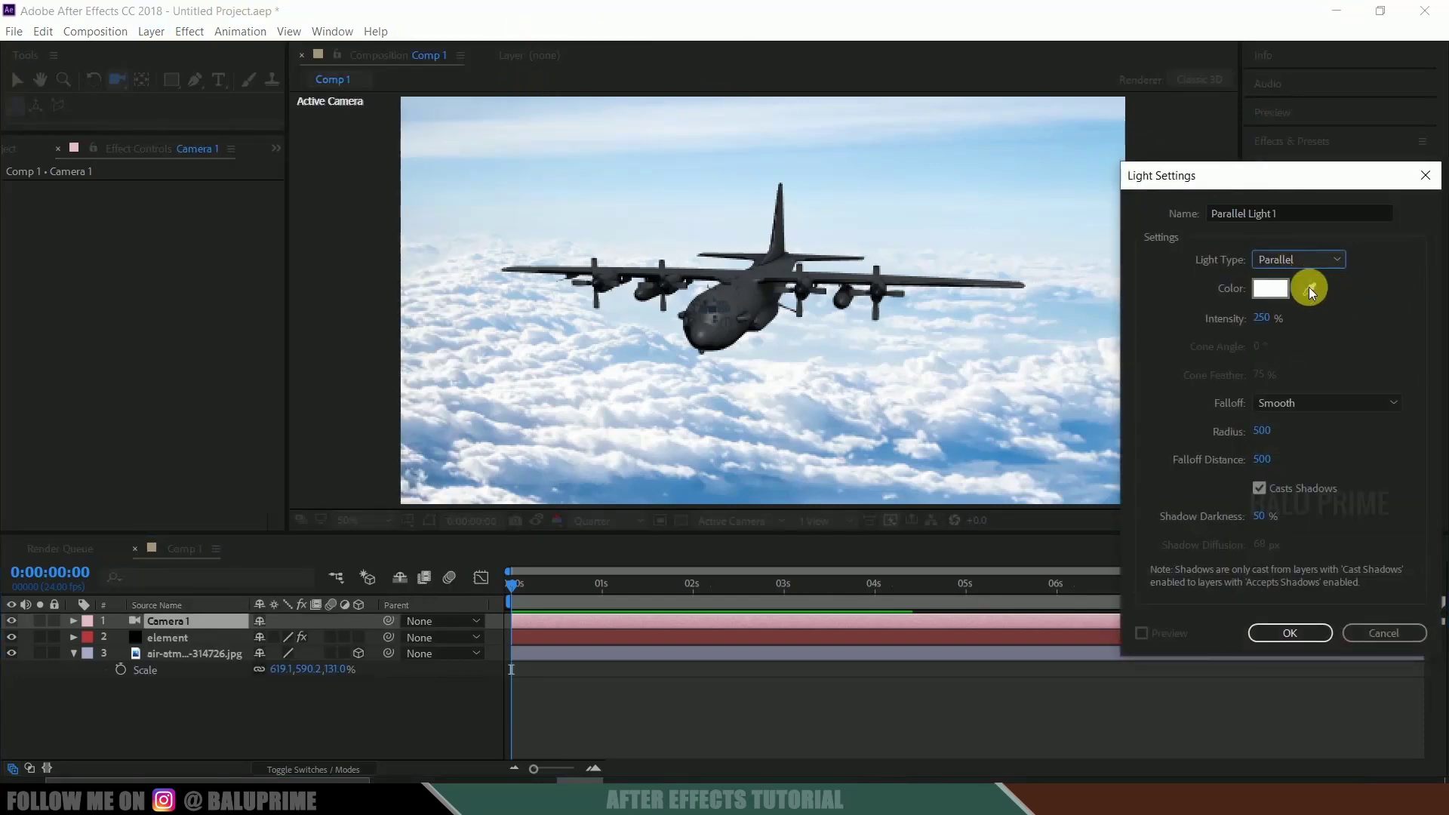
click(1311, 290)
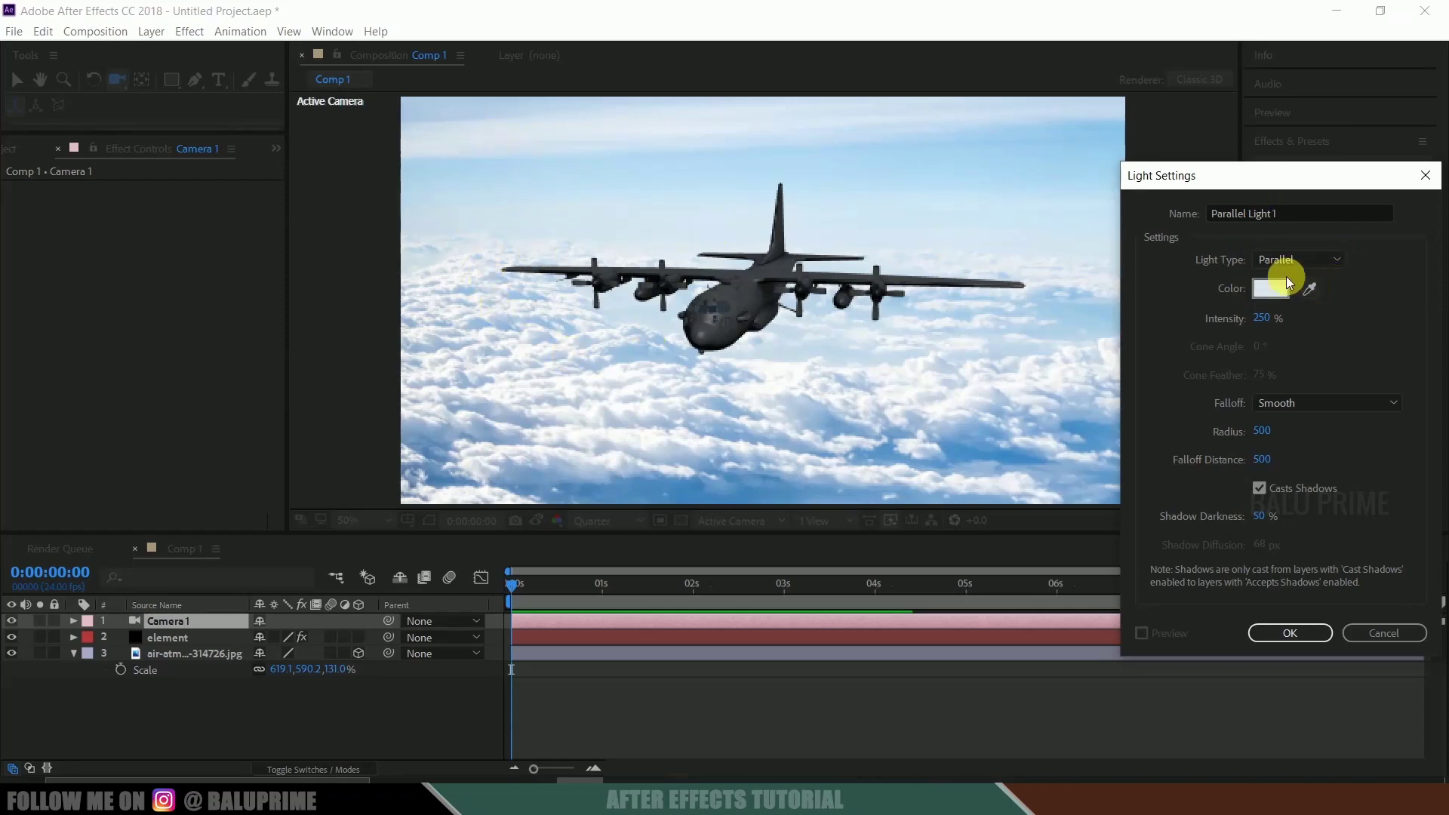
click(1265, 320)
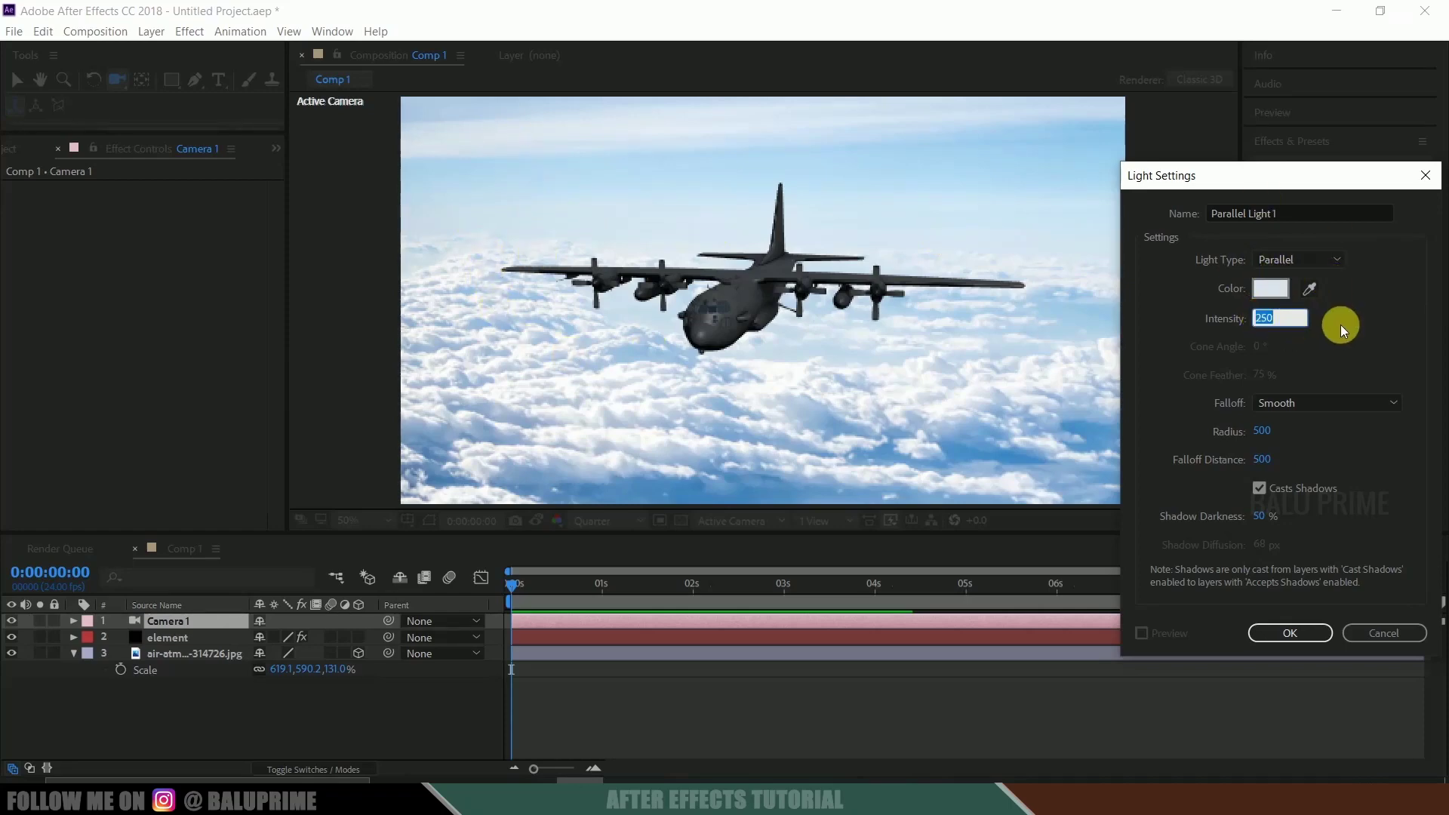
text(1,590)
key(Return)
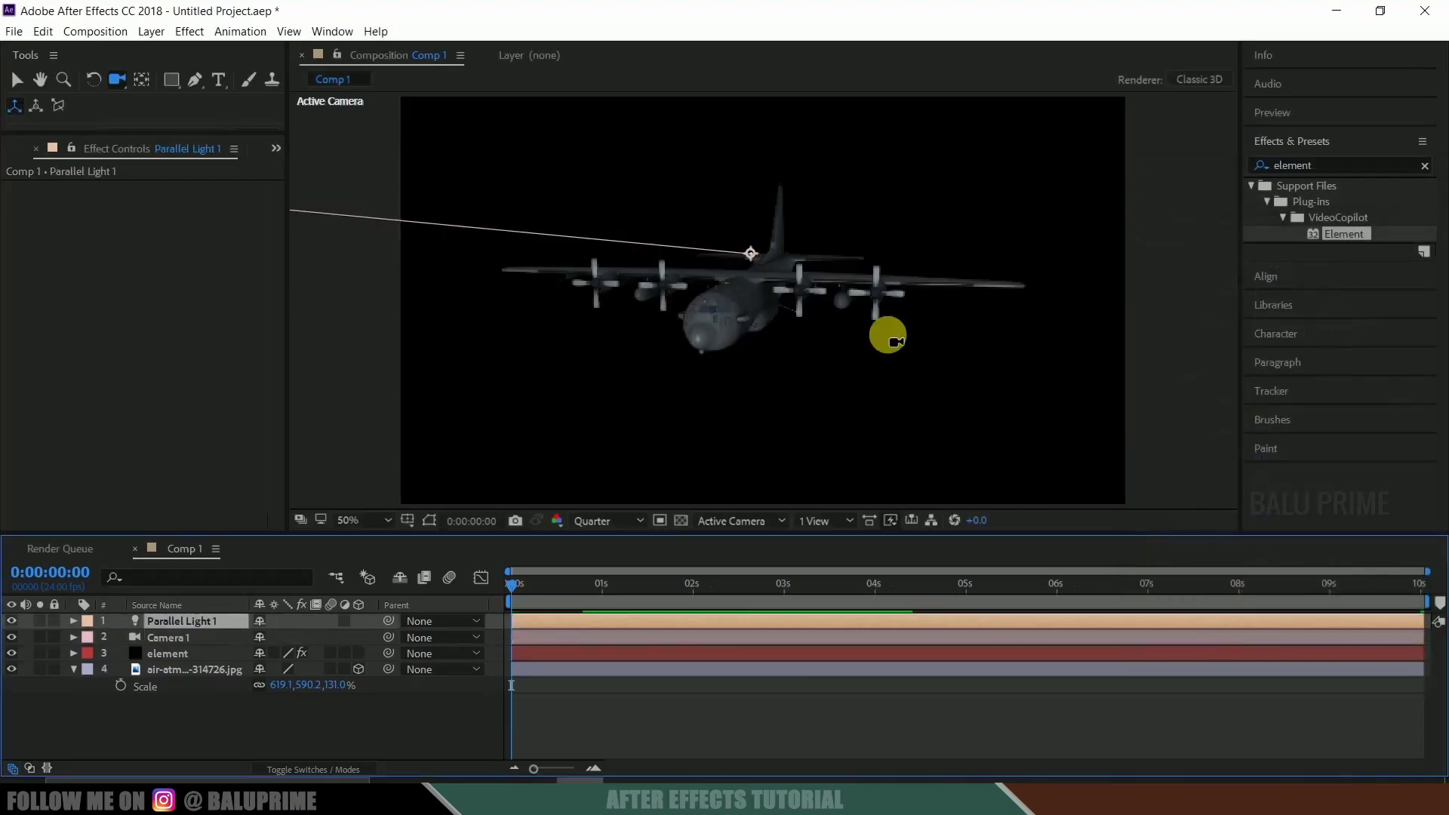
- Set the sky image layer's Material Options Accepts Lights to Off
click(161, 670)
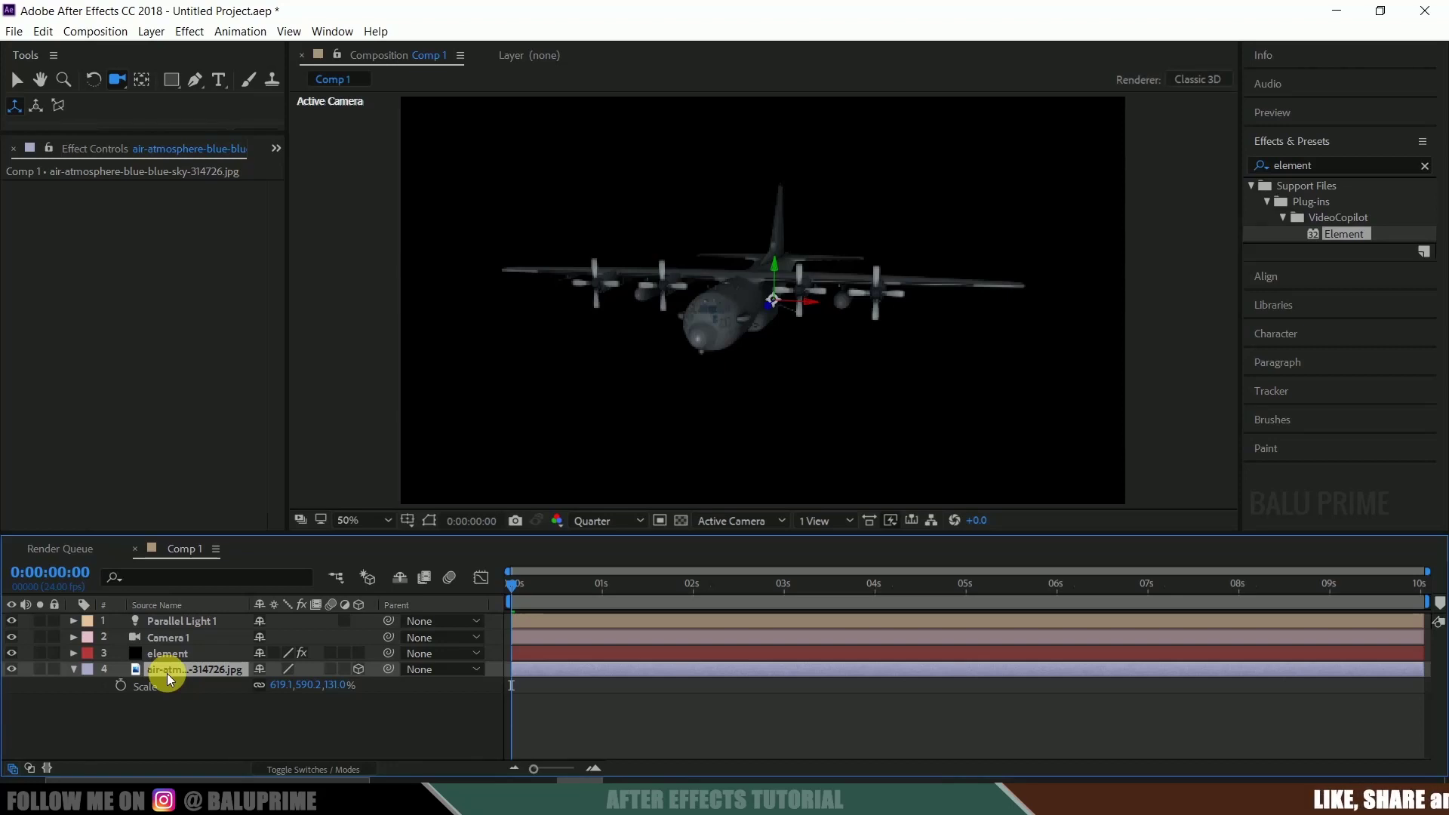
click(73, 669)
click(73, 670)
scroll(74, 669, down, 2)
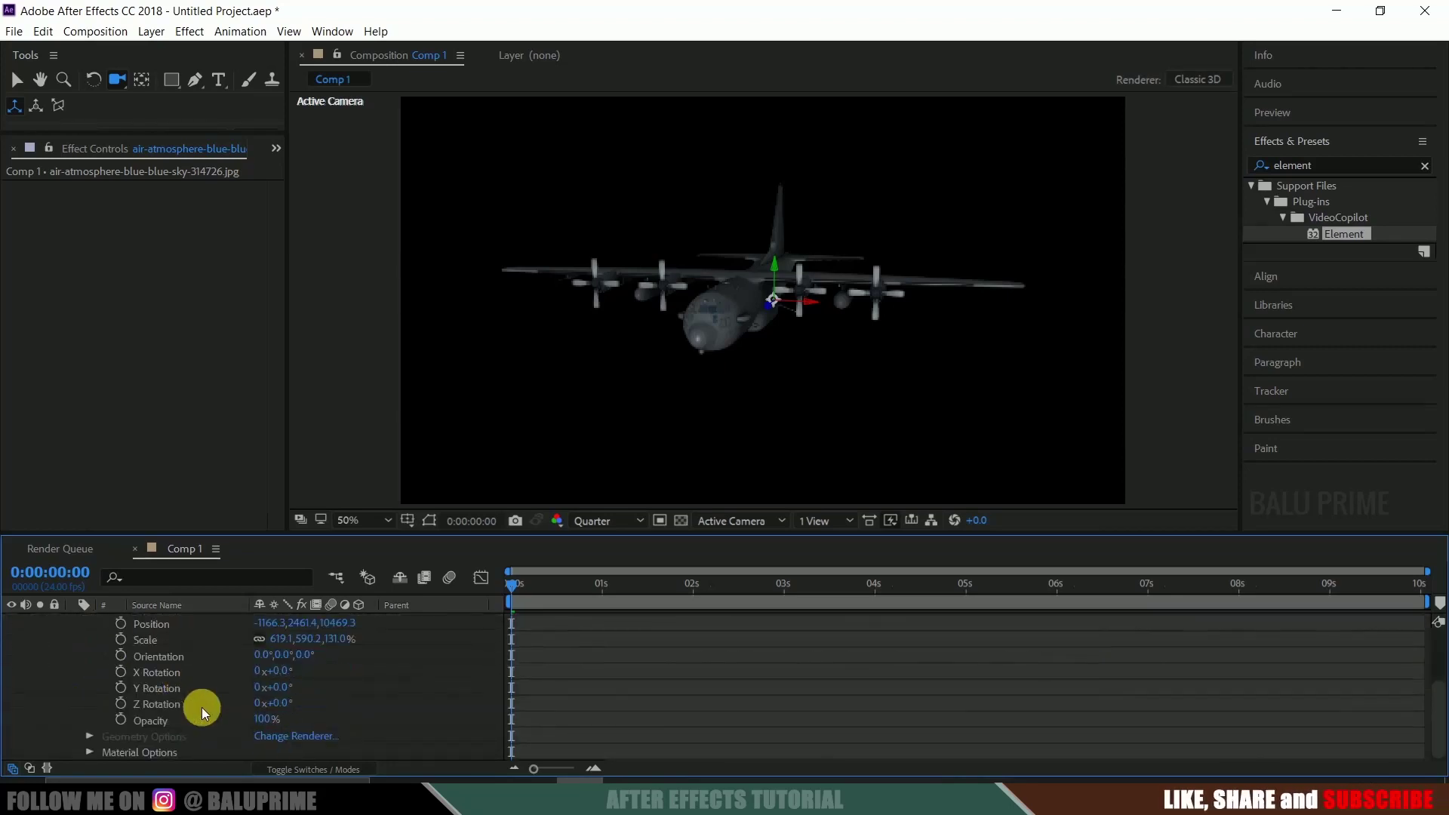
click(88, 752)
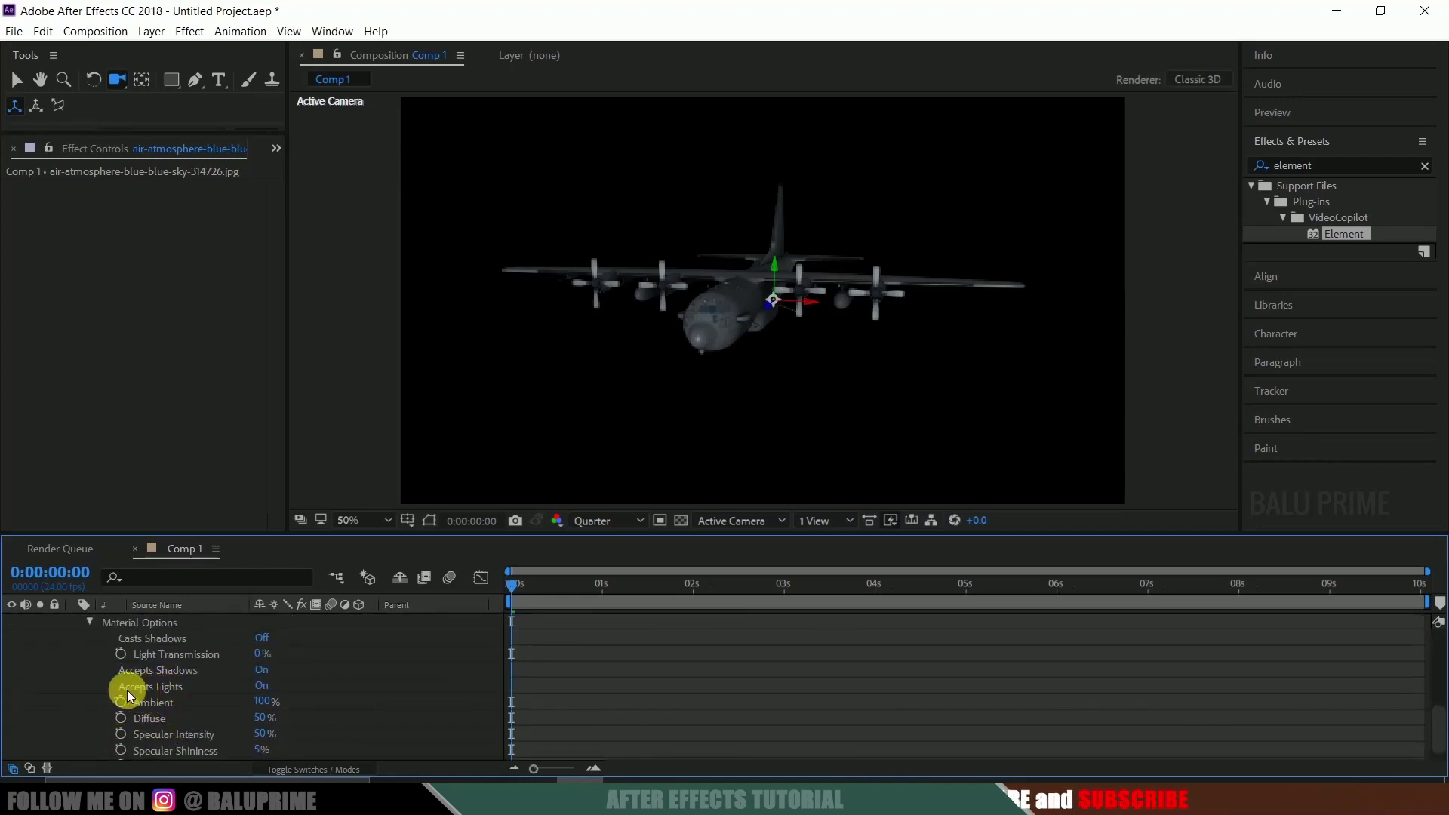
click(268, 687)
scroll(209, 669, up, 5)
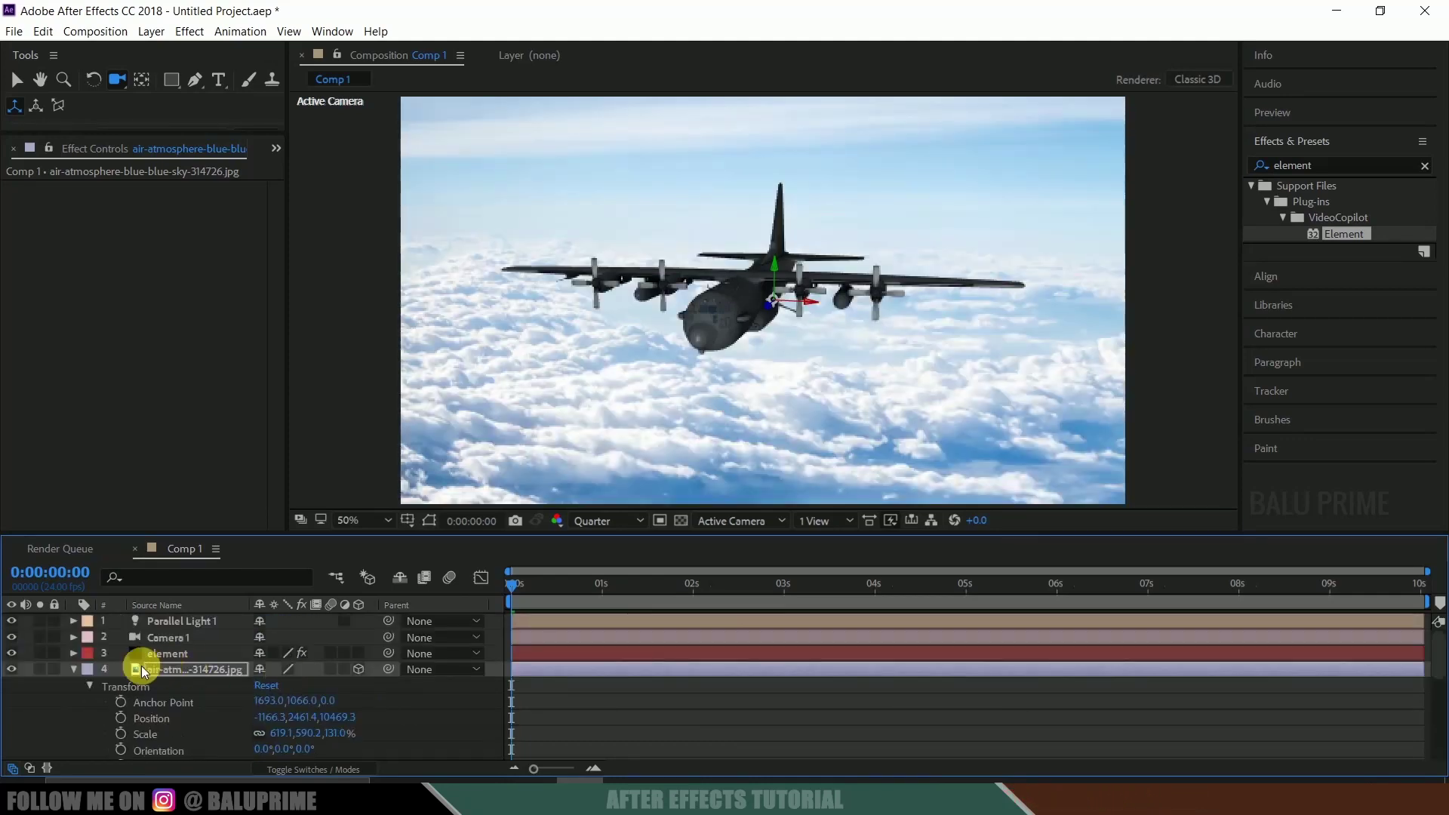
click(74, 669)
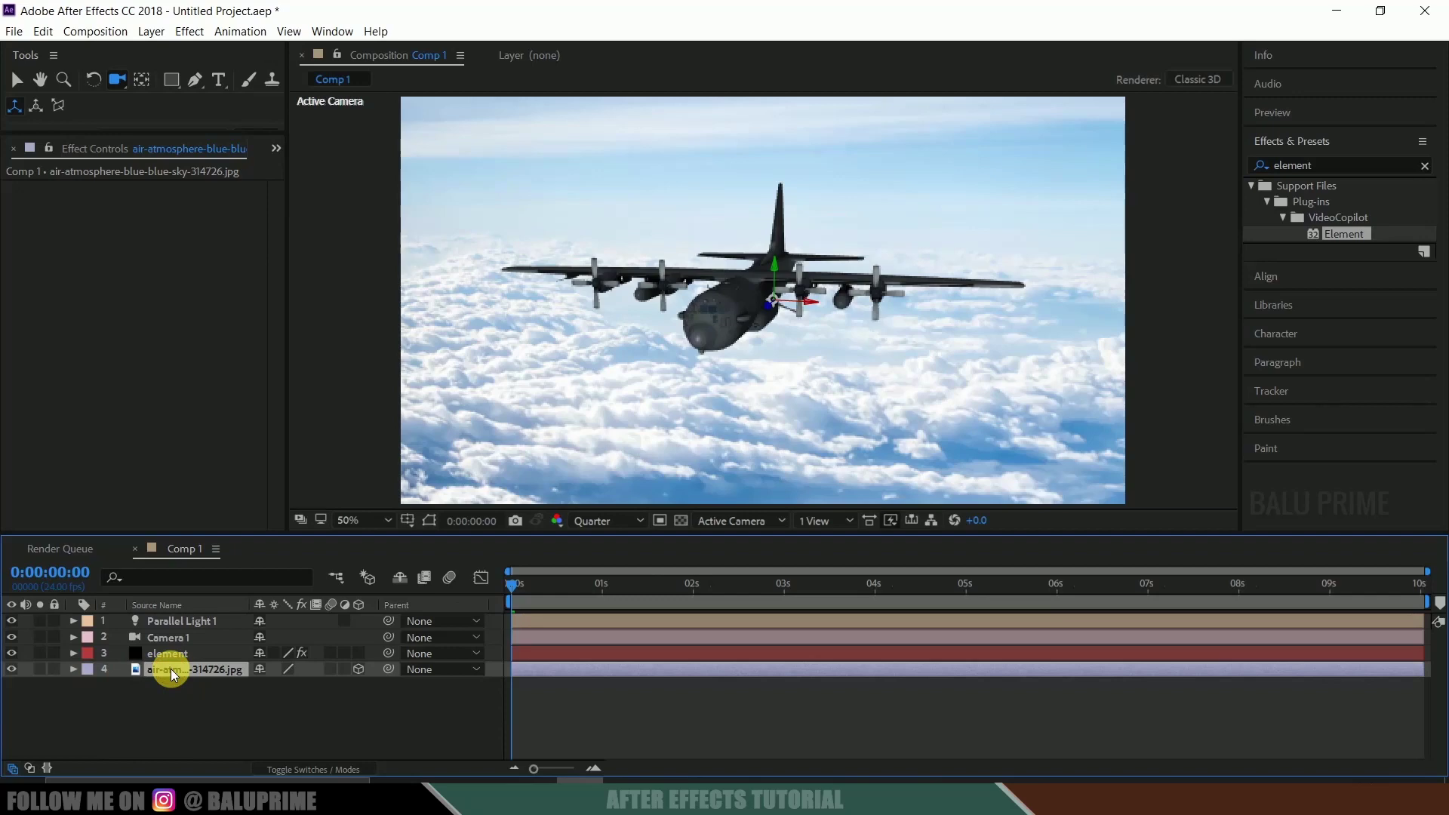
- Shift Parallel Light 1's Point of Interest leftward in its Transform properties
click(173, 617)
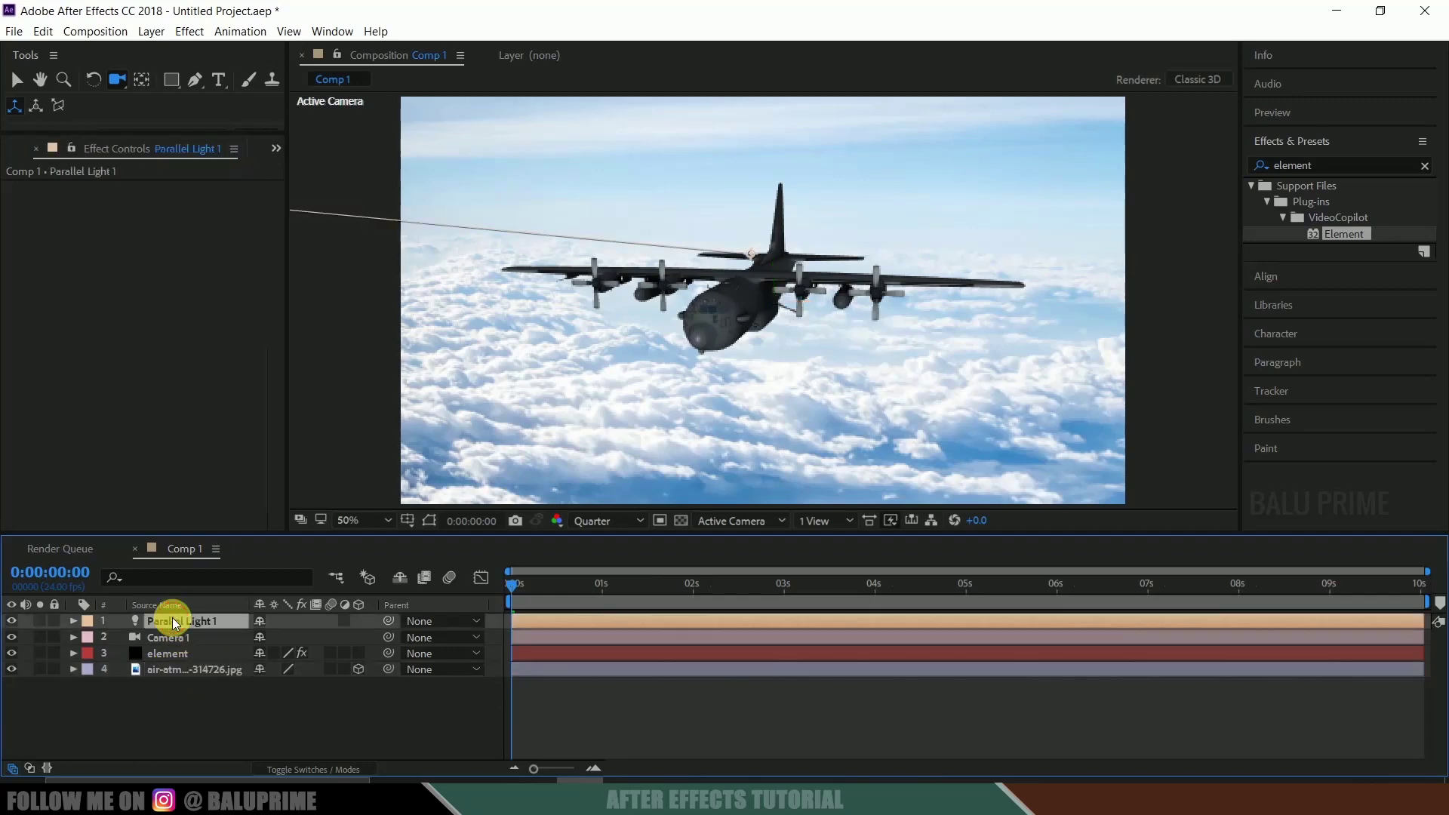
click(72, 621)
click(90, 639)
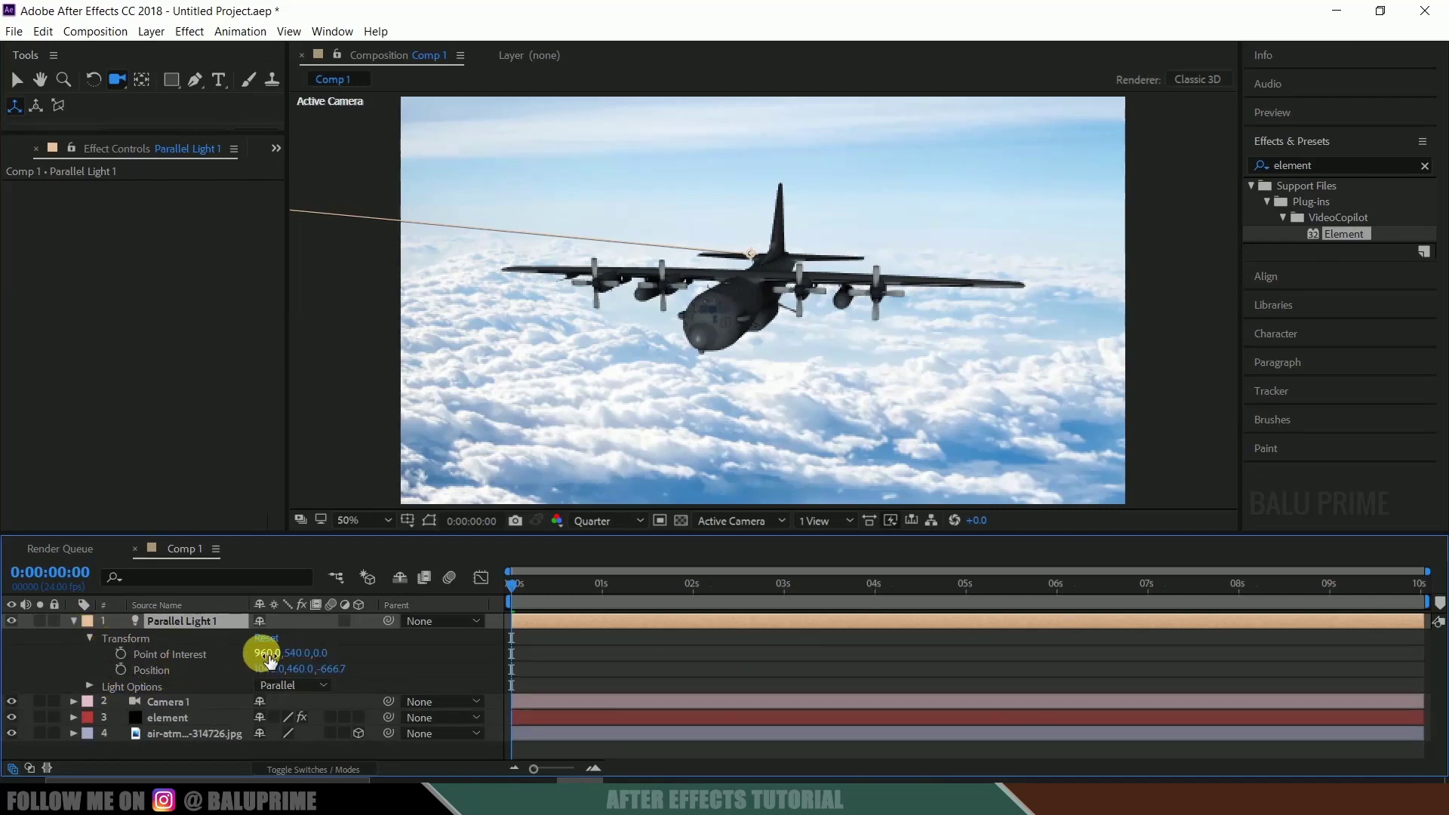
mouse_move(270, 661)
mouse_down()
mouse_move(297, 664)
mouse_move(278, 673)
mouse_up()
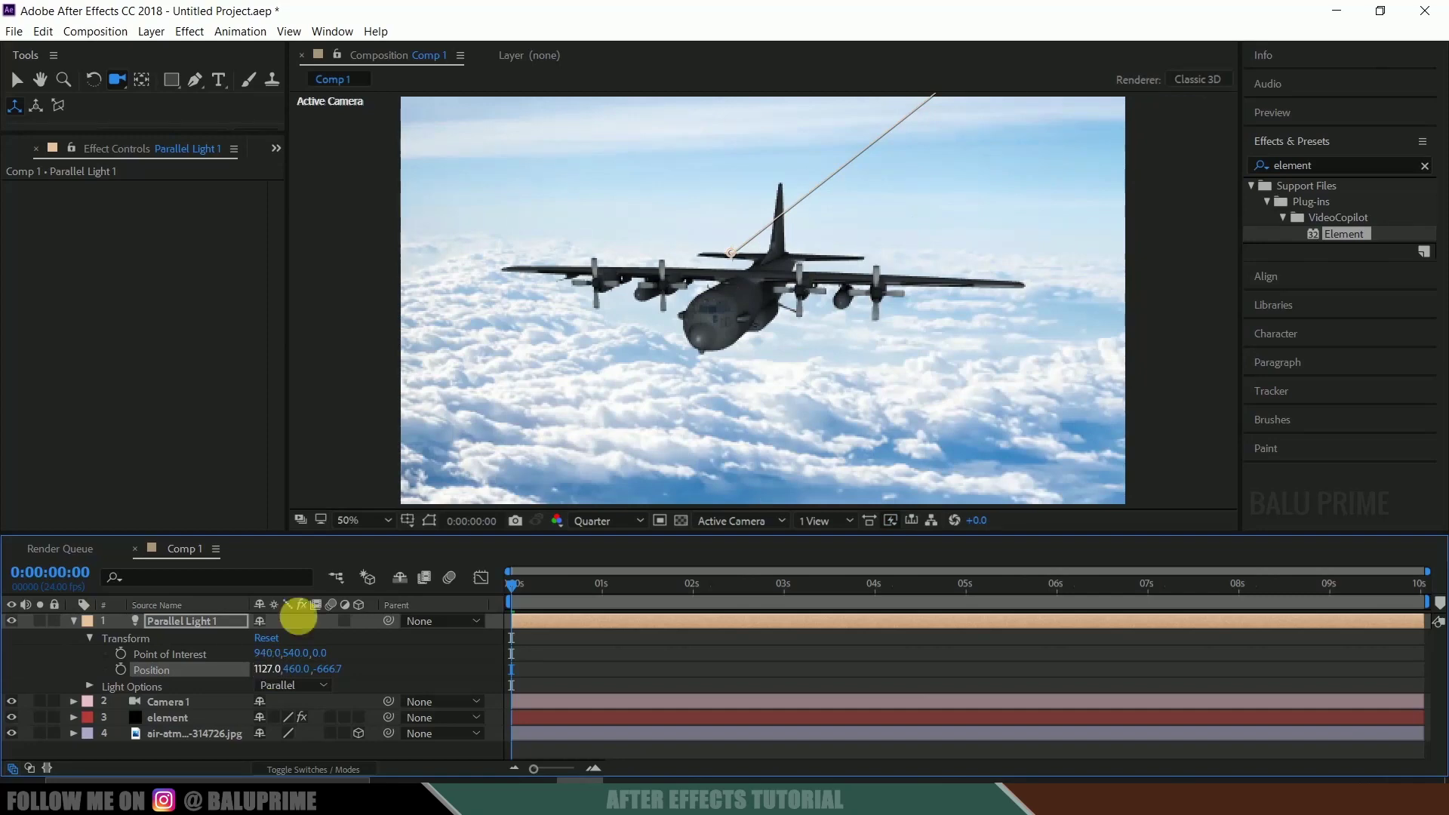
- Set Parallel Light 1's Intensity to 250%
click(89, 686)
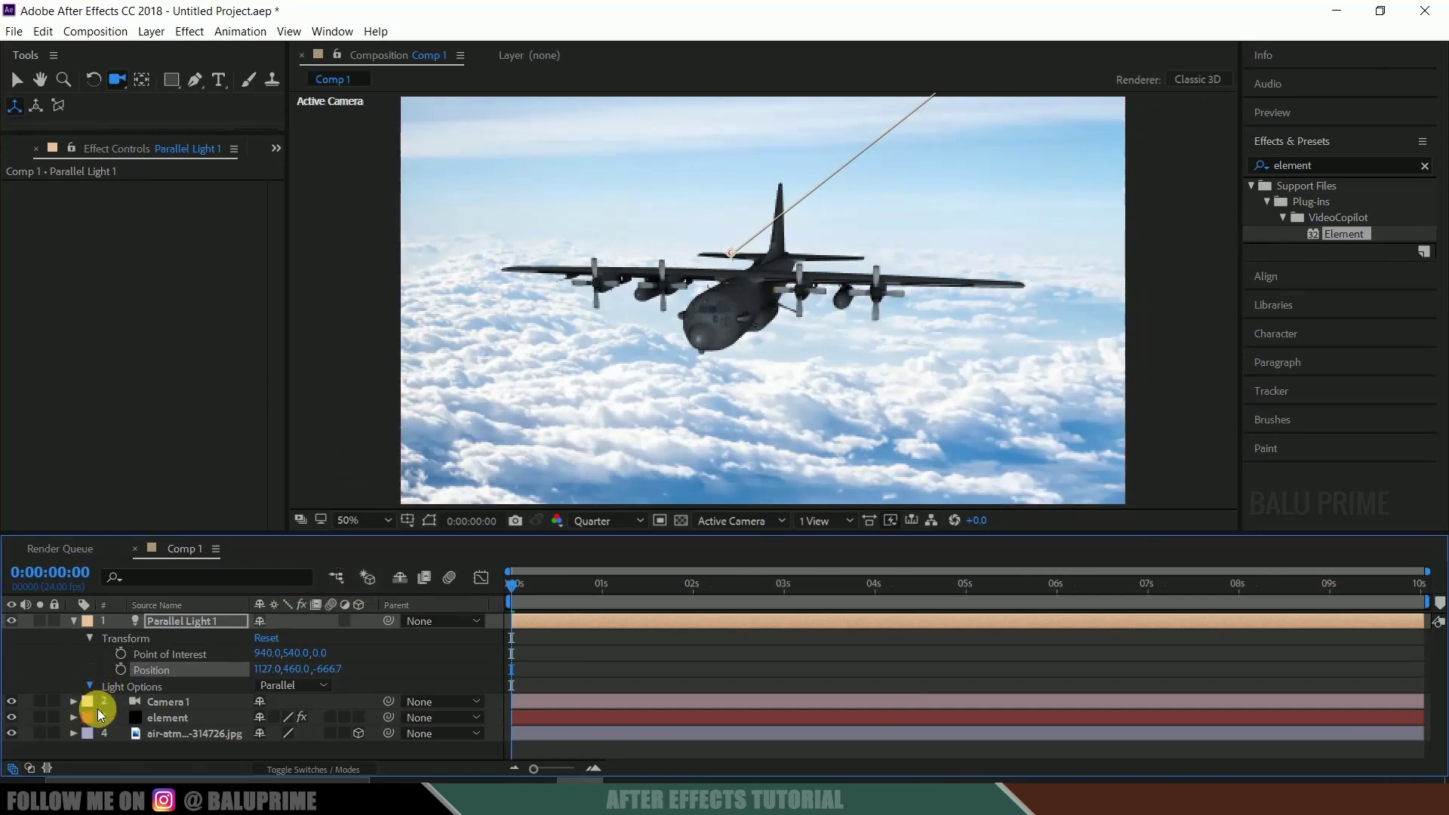
scroll(97, 705, down, 2)
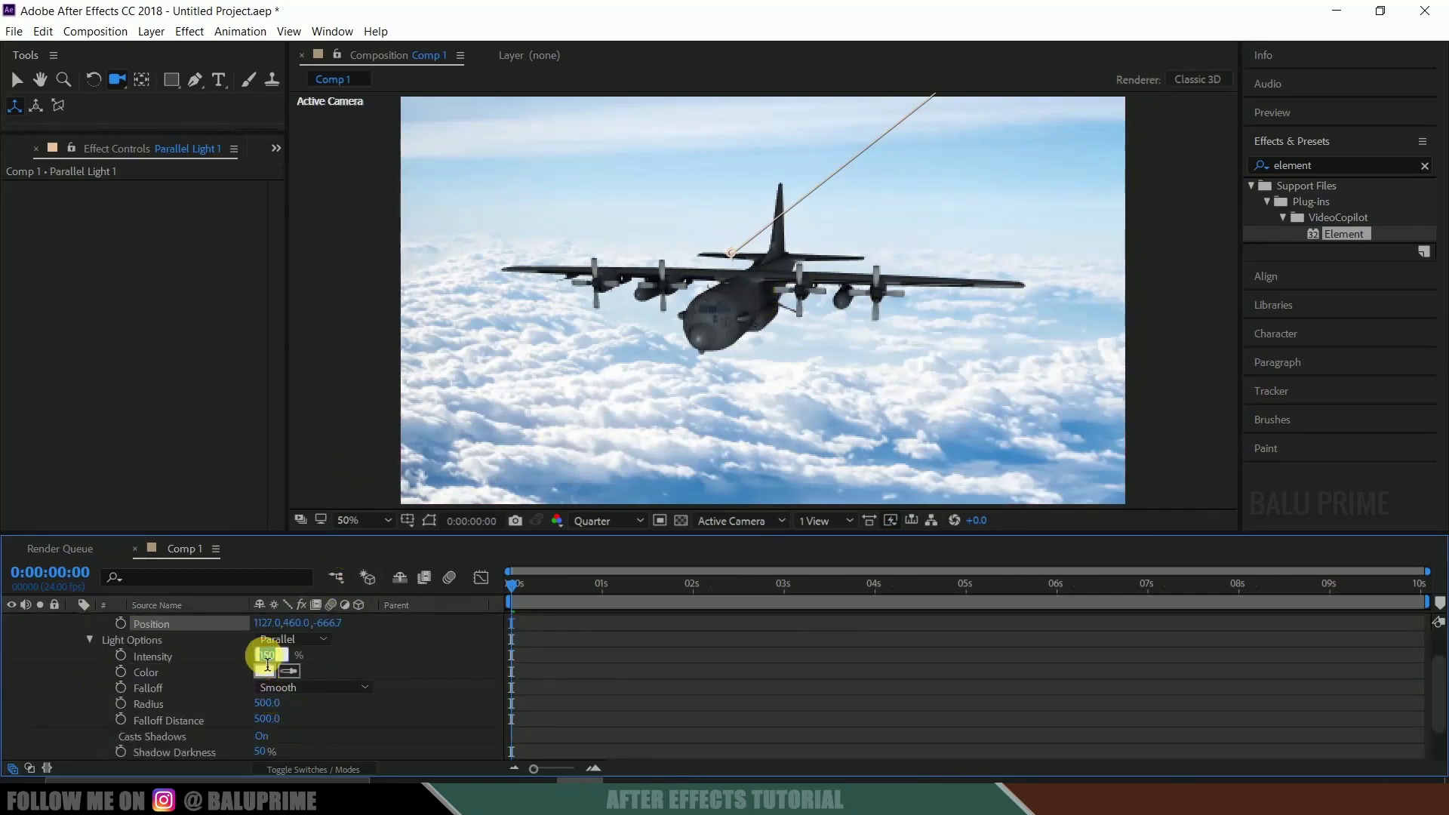
text(0)
key(Return)
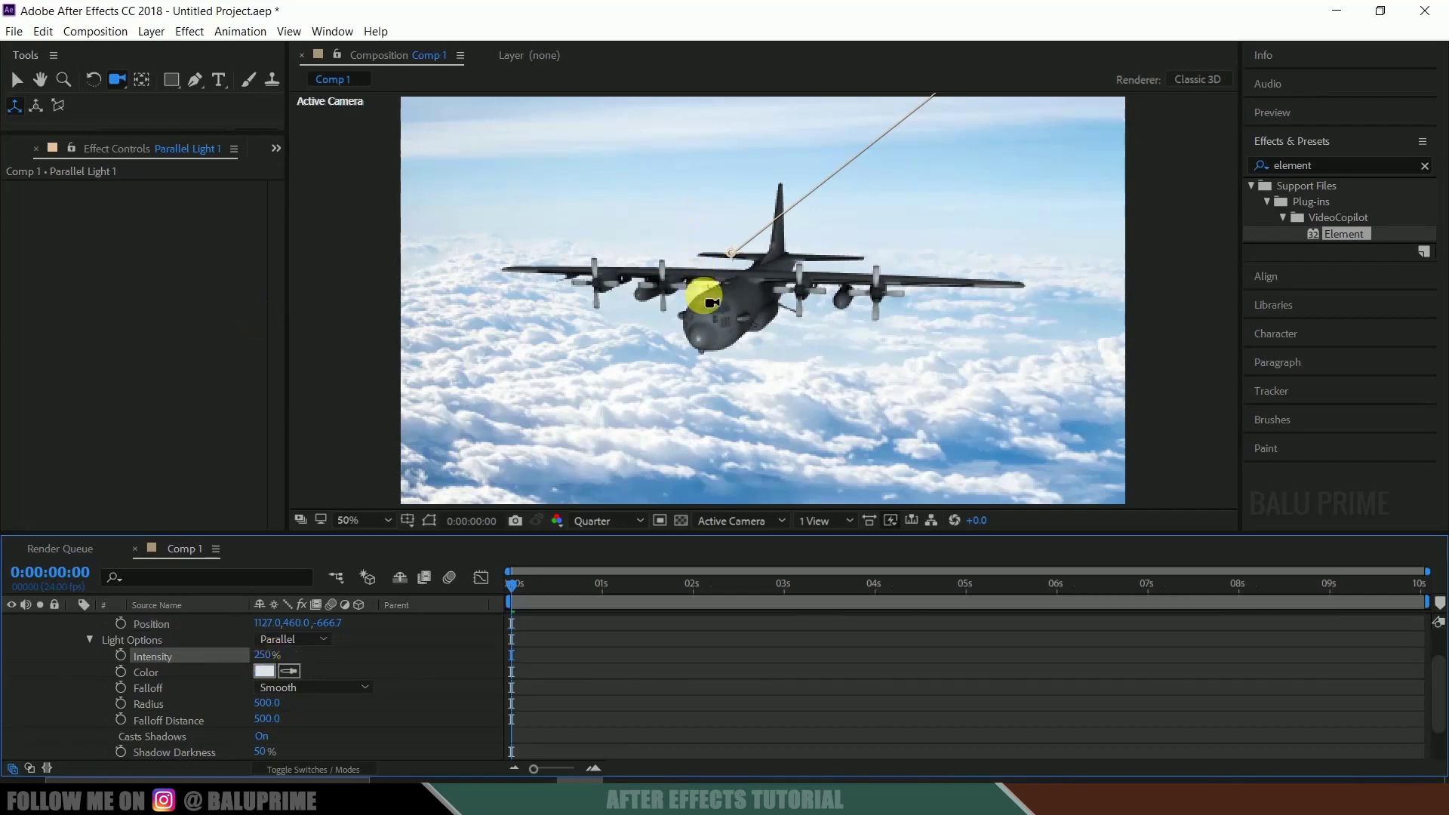
- Drag Parallel Light 1 in the viewer to light the plane from the upper right
click(17, 76)
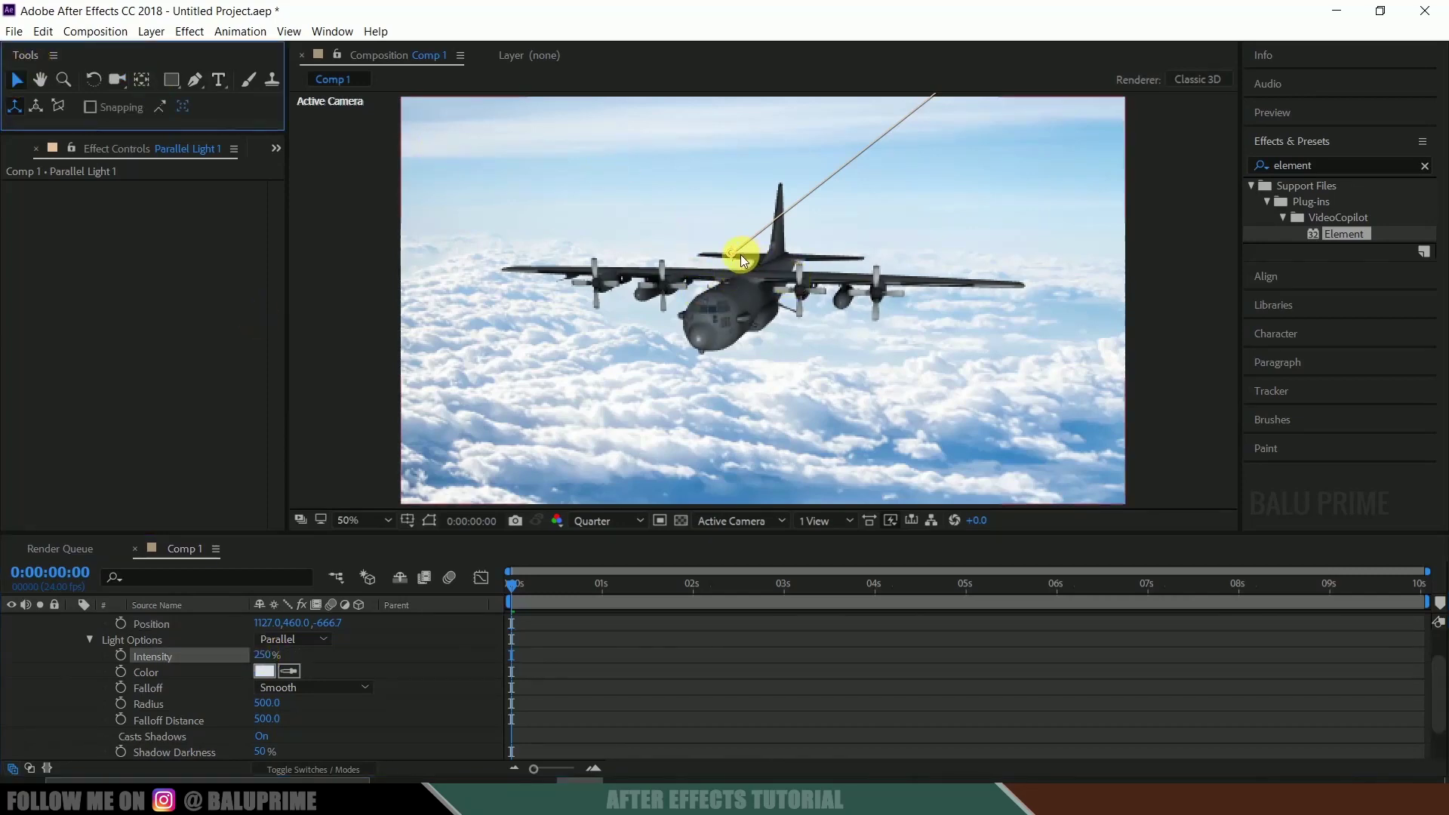
drag(732, 253, 798, 278)
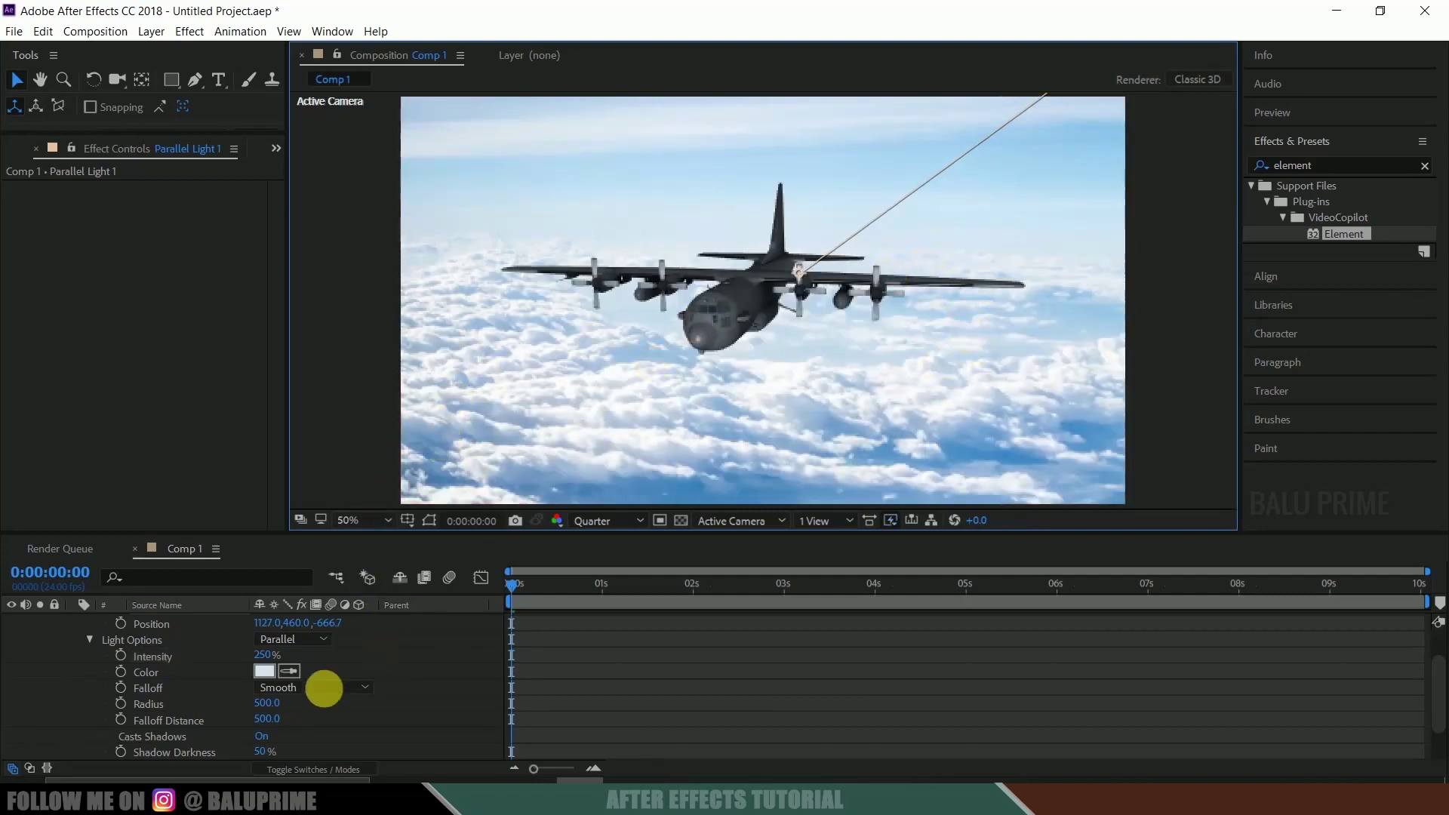
scroll(356, 699, up, 2)
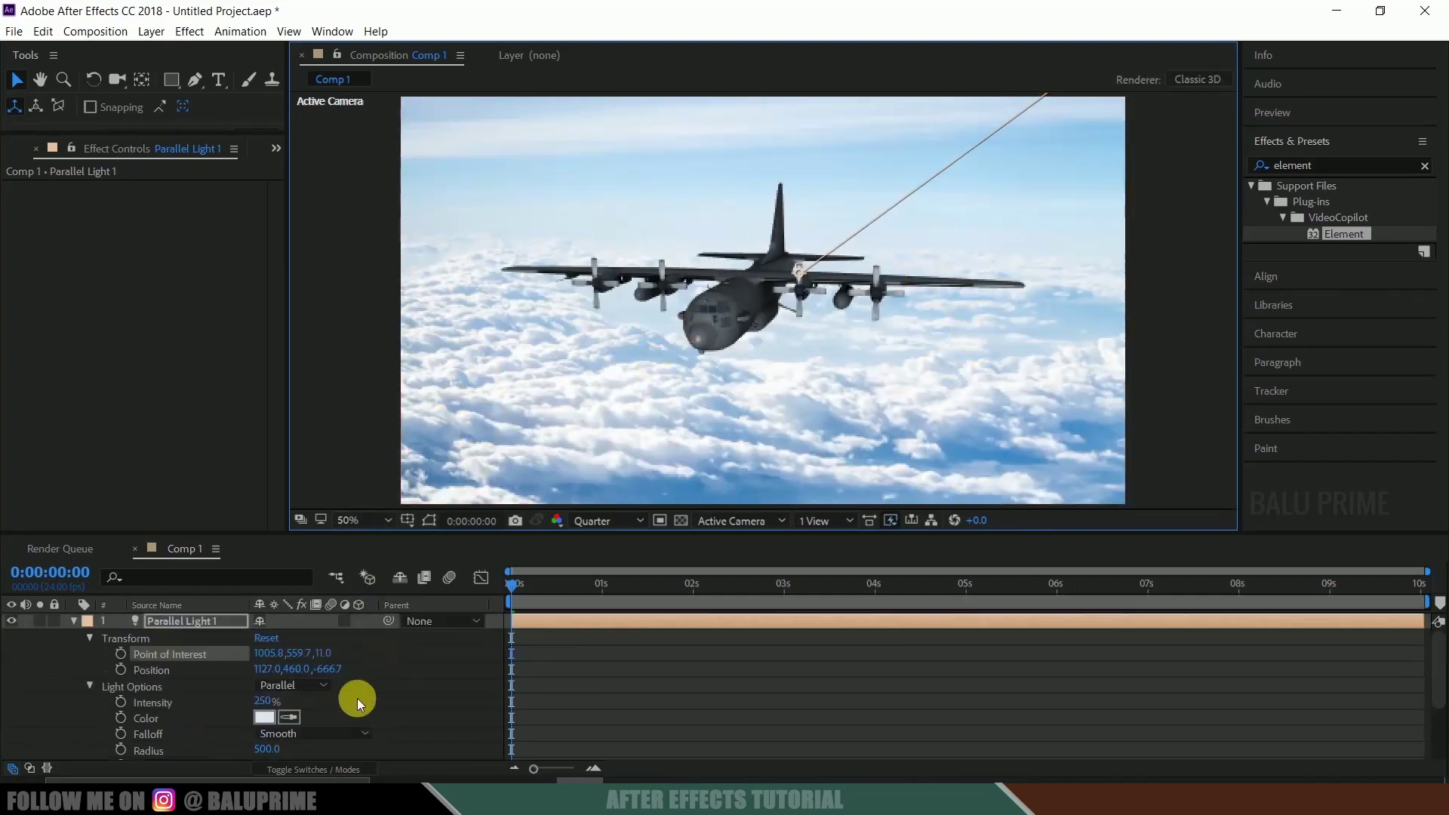
click(75, 621)
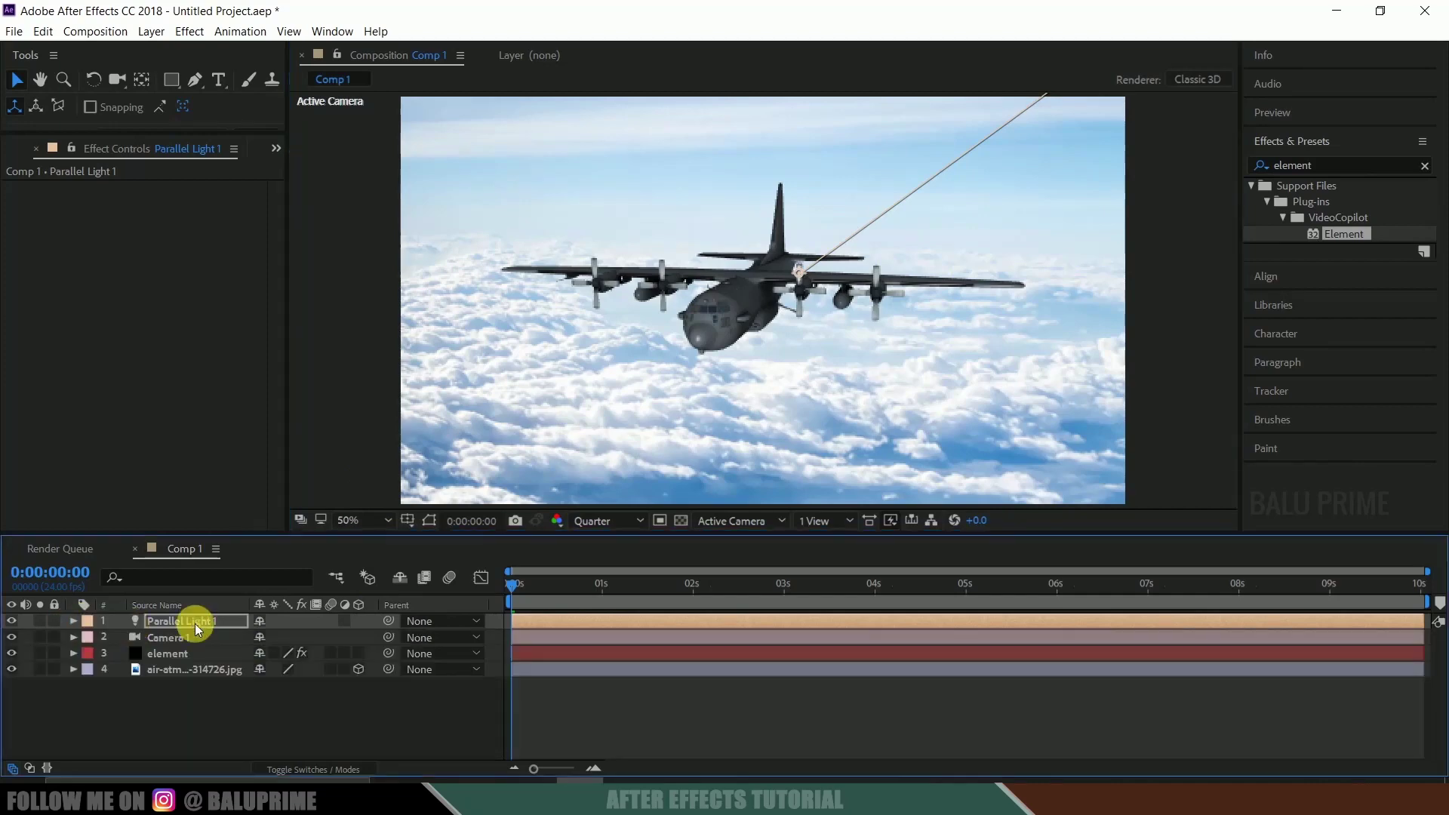
- Add Ambient Light 1 with a pale sky-blue colour sampled from the sky
click(150, 31)
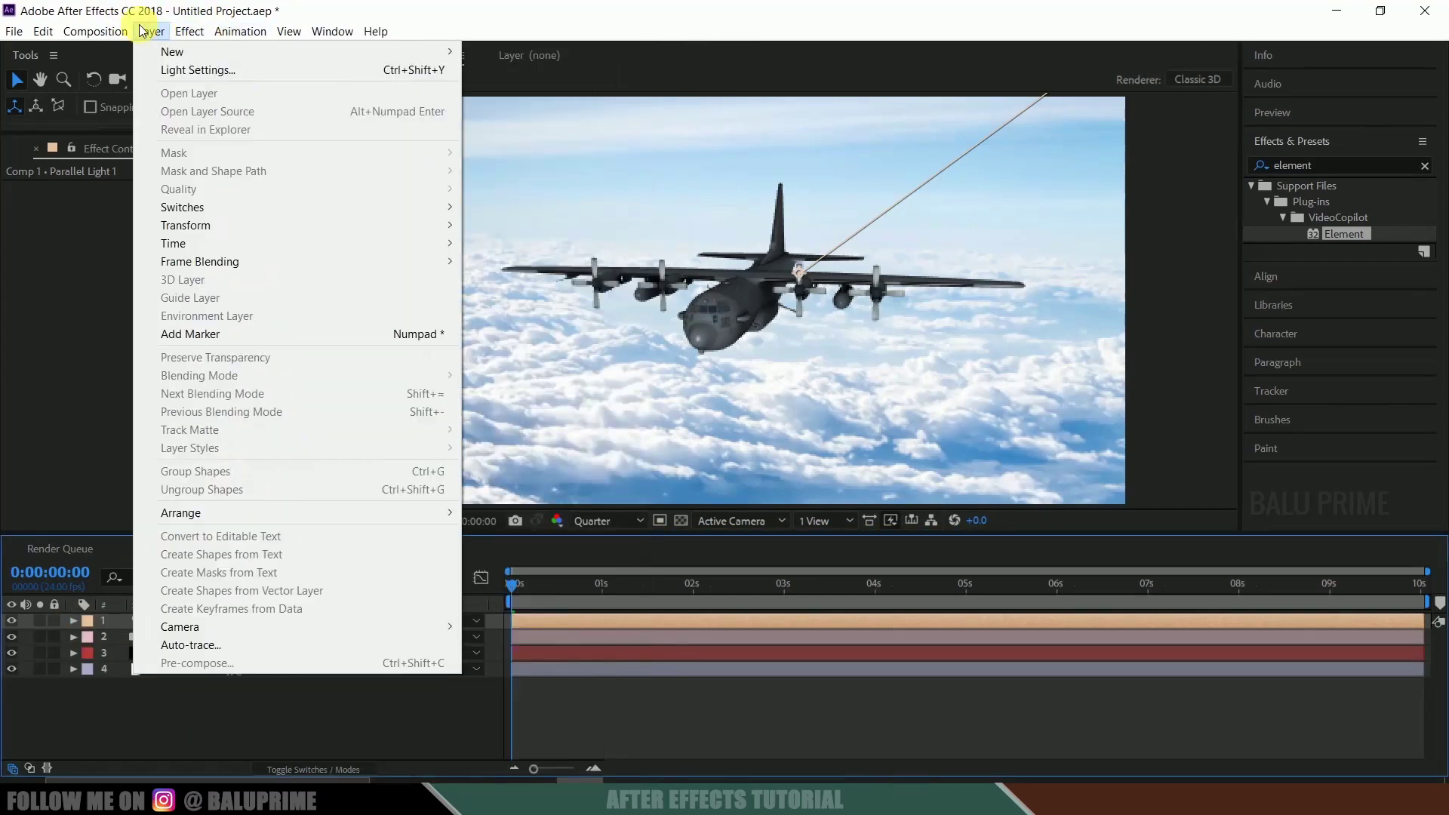
mouse_move(166, 42)
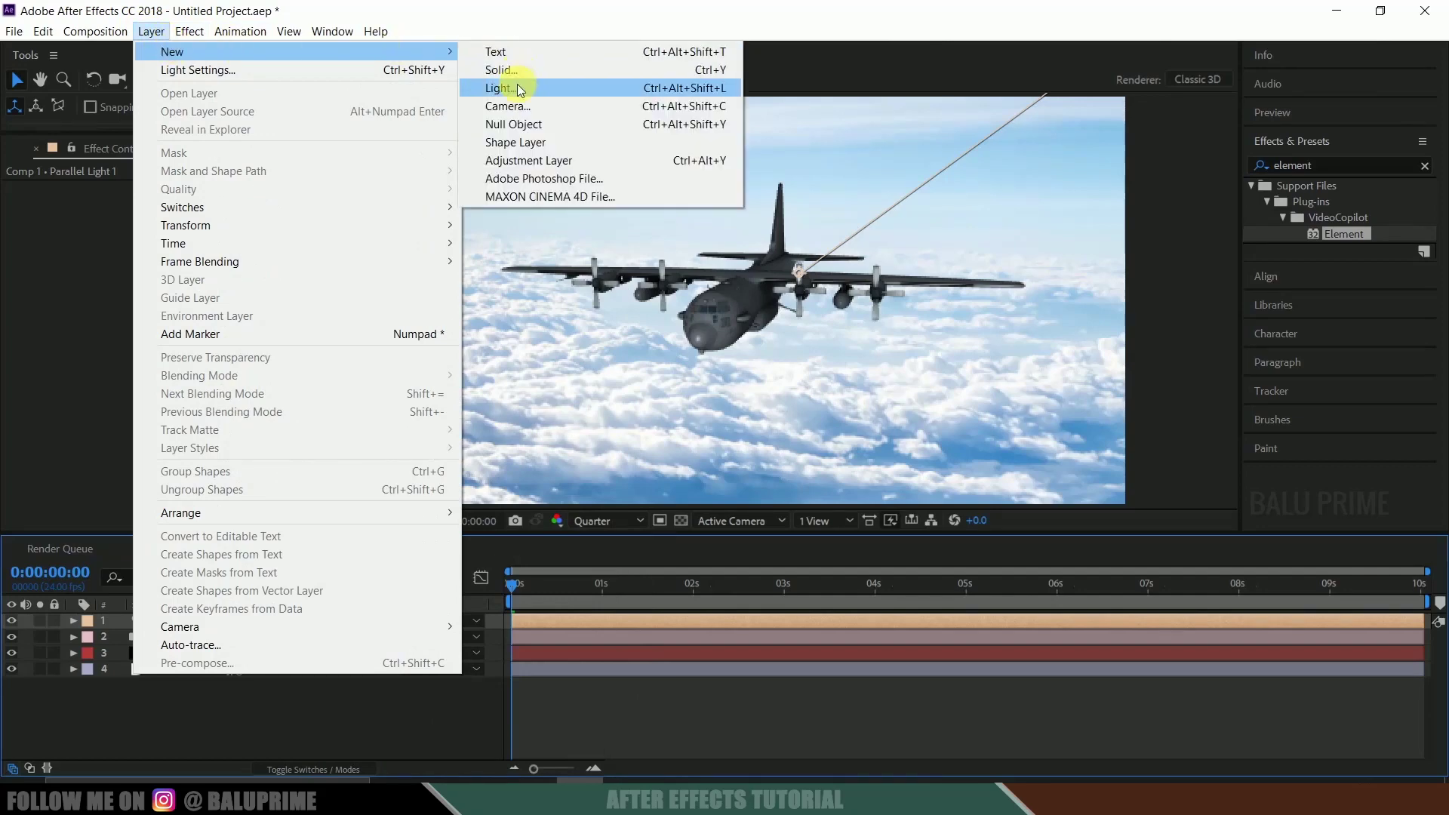
click(487, 84)
click(1302, 259)
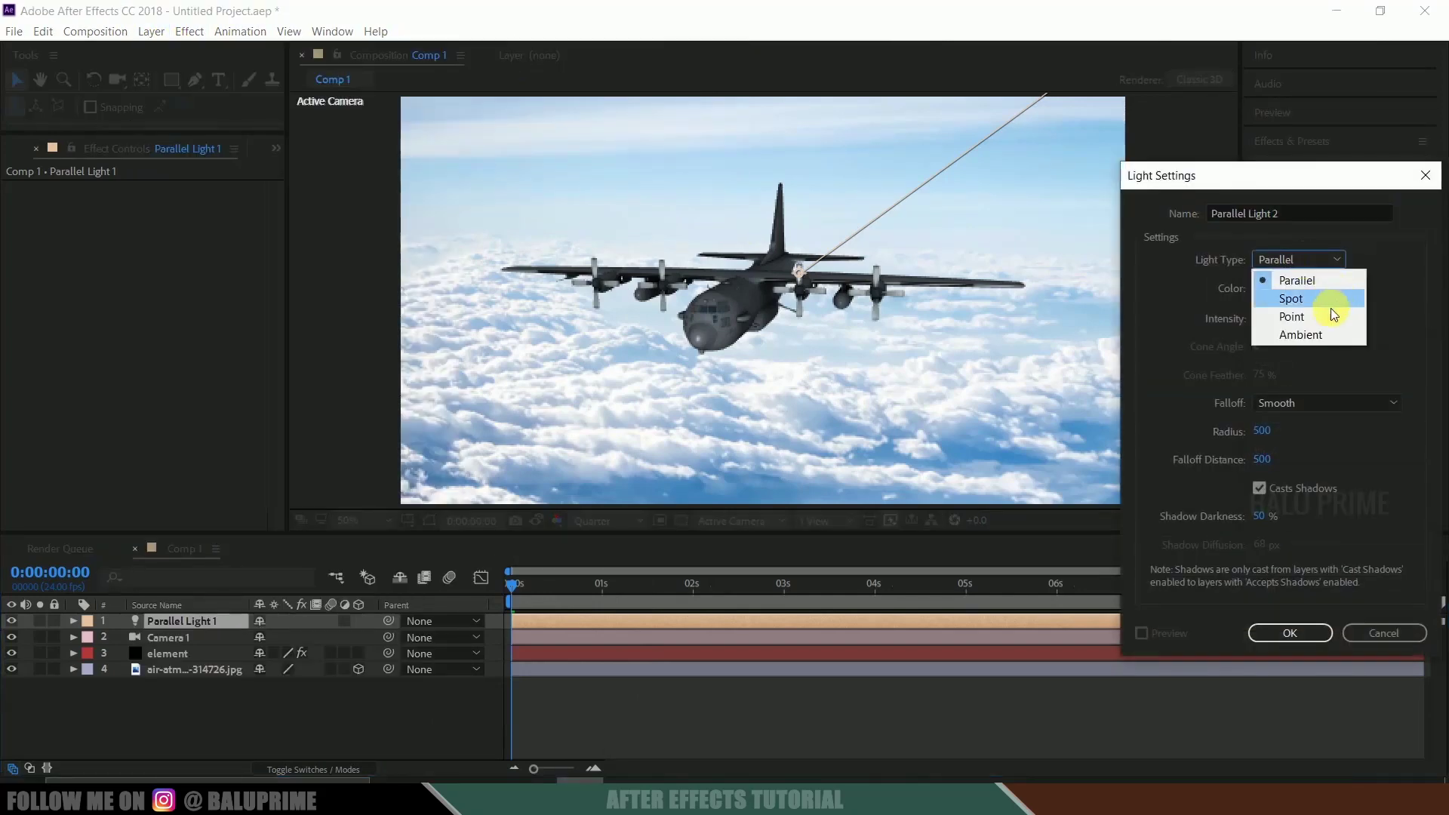
click(1312, 332)
click(1310, 291)
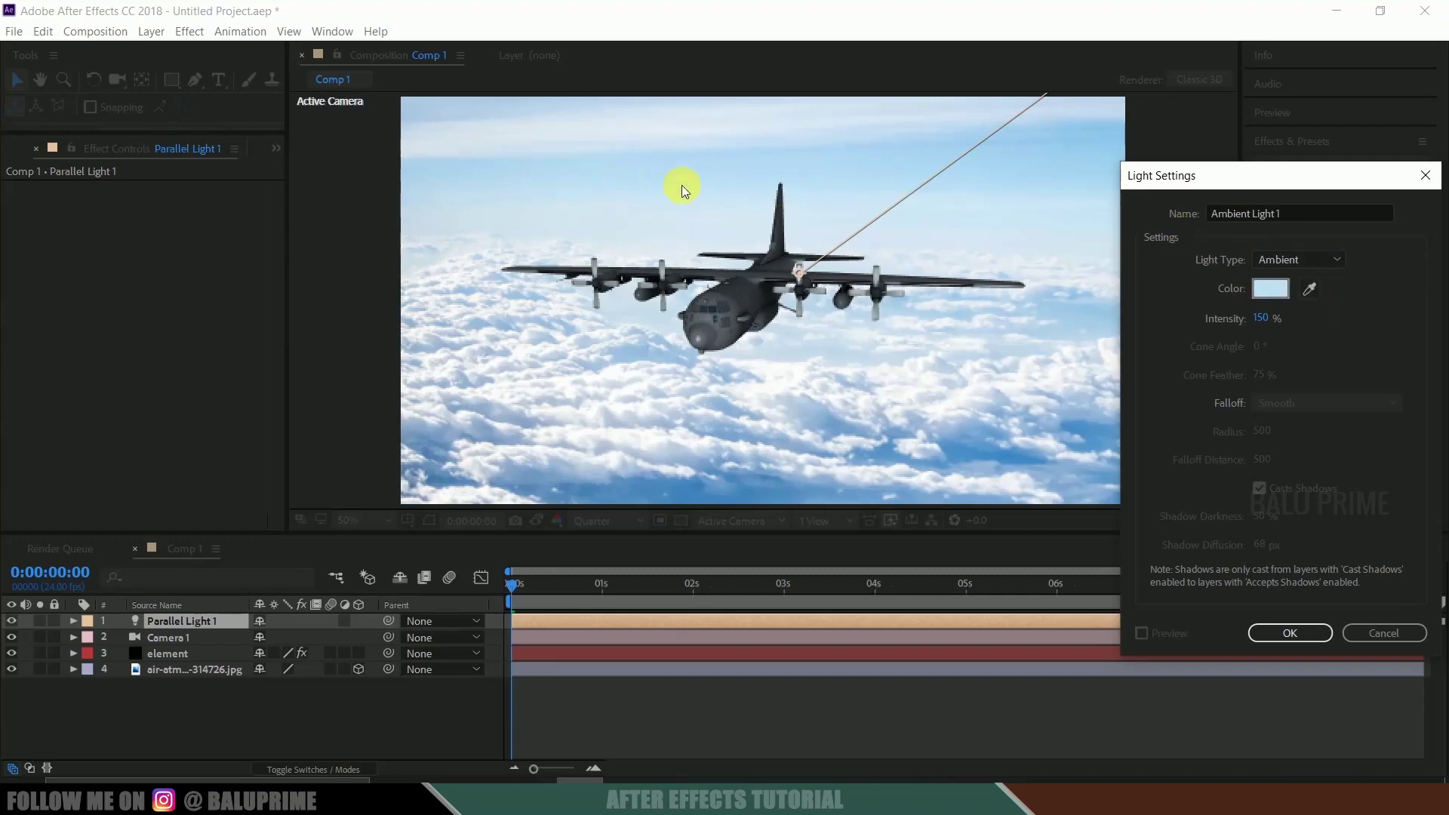
click(1288, 633)
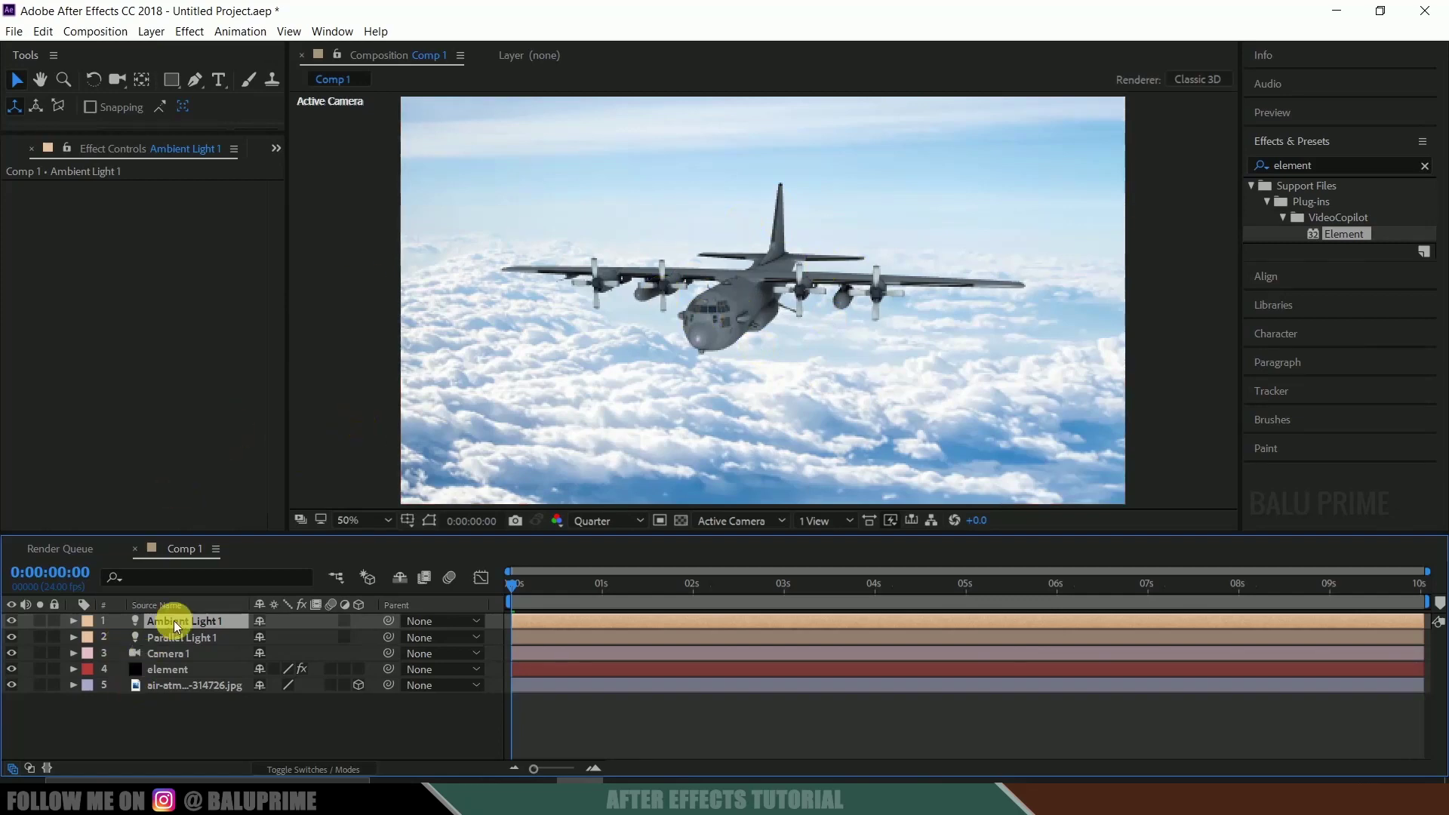
- Set up a second Parallel light with white sampled from the clouds
click(147, 34)
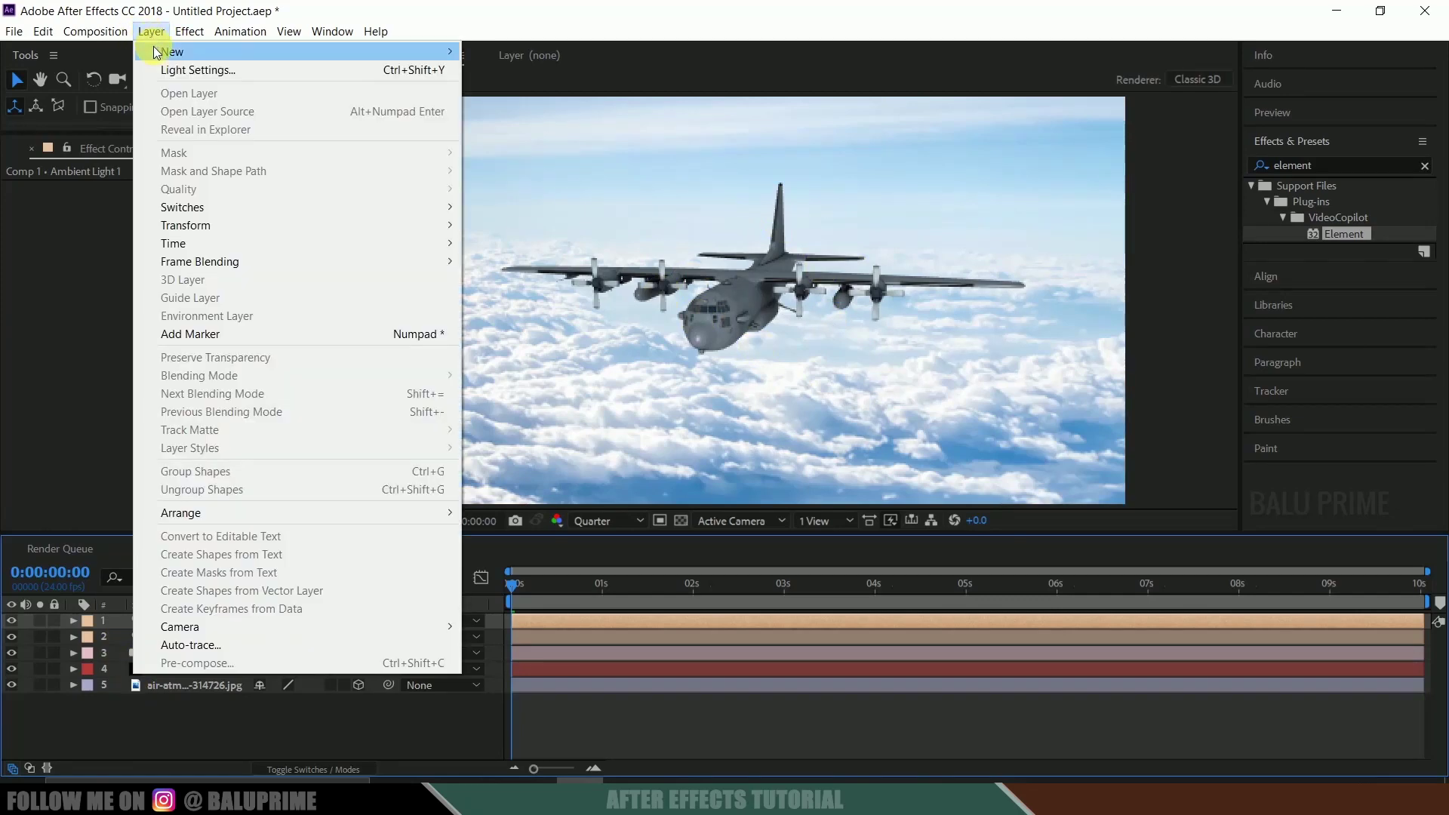
mouse_move(320, 52)
click(486, 88)
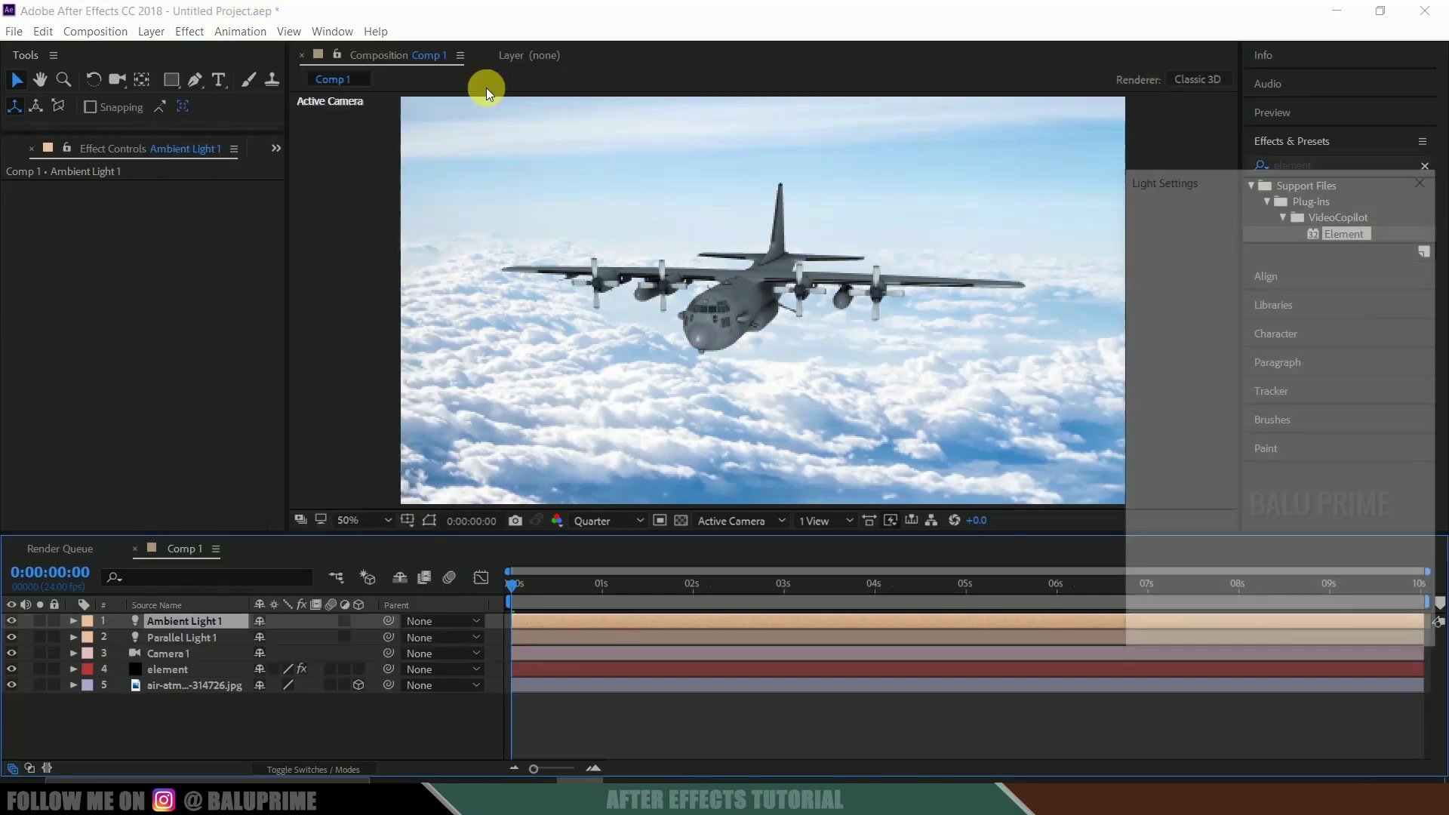
click(1300, 259)
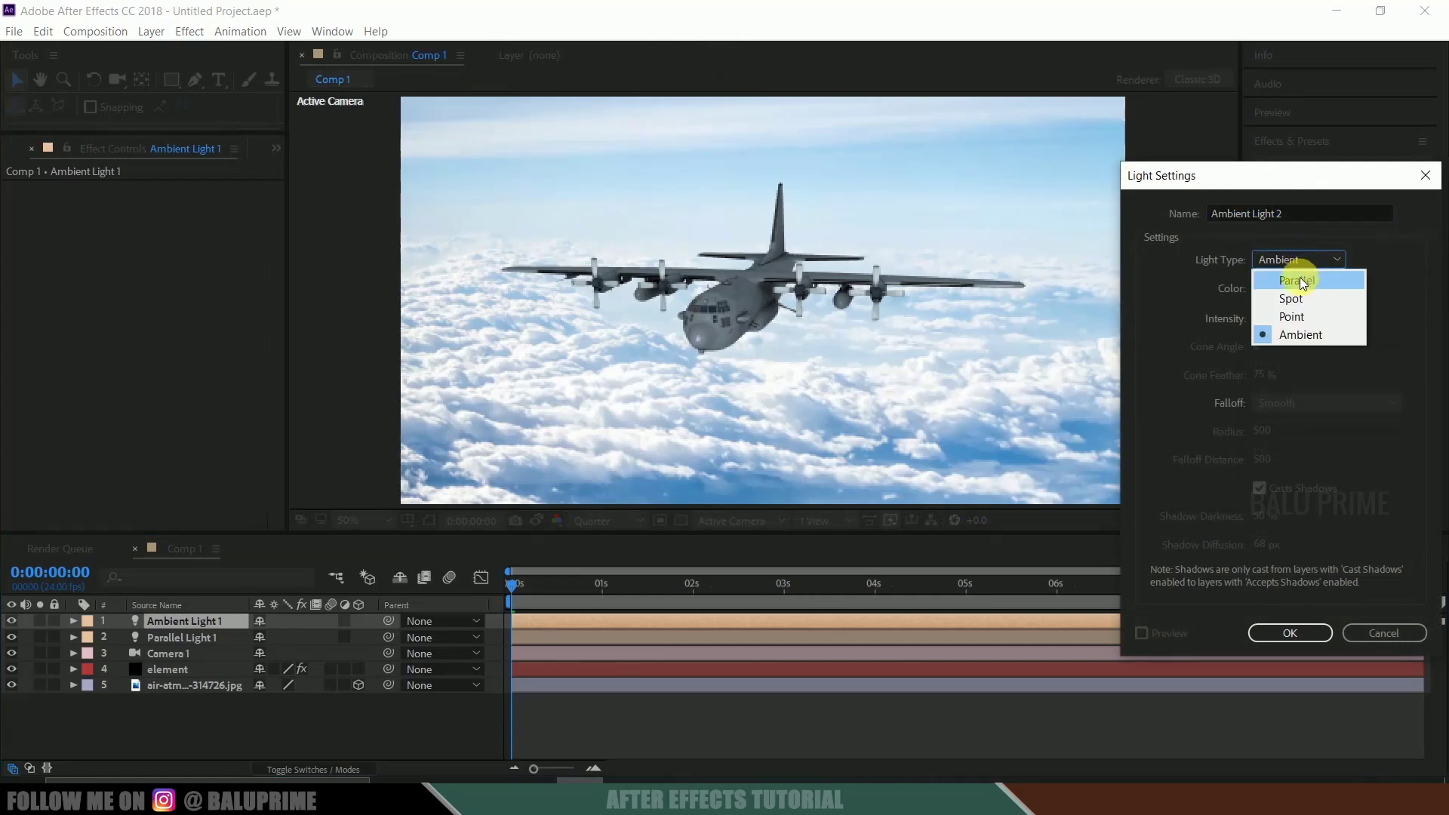
click(1300, 278)
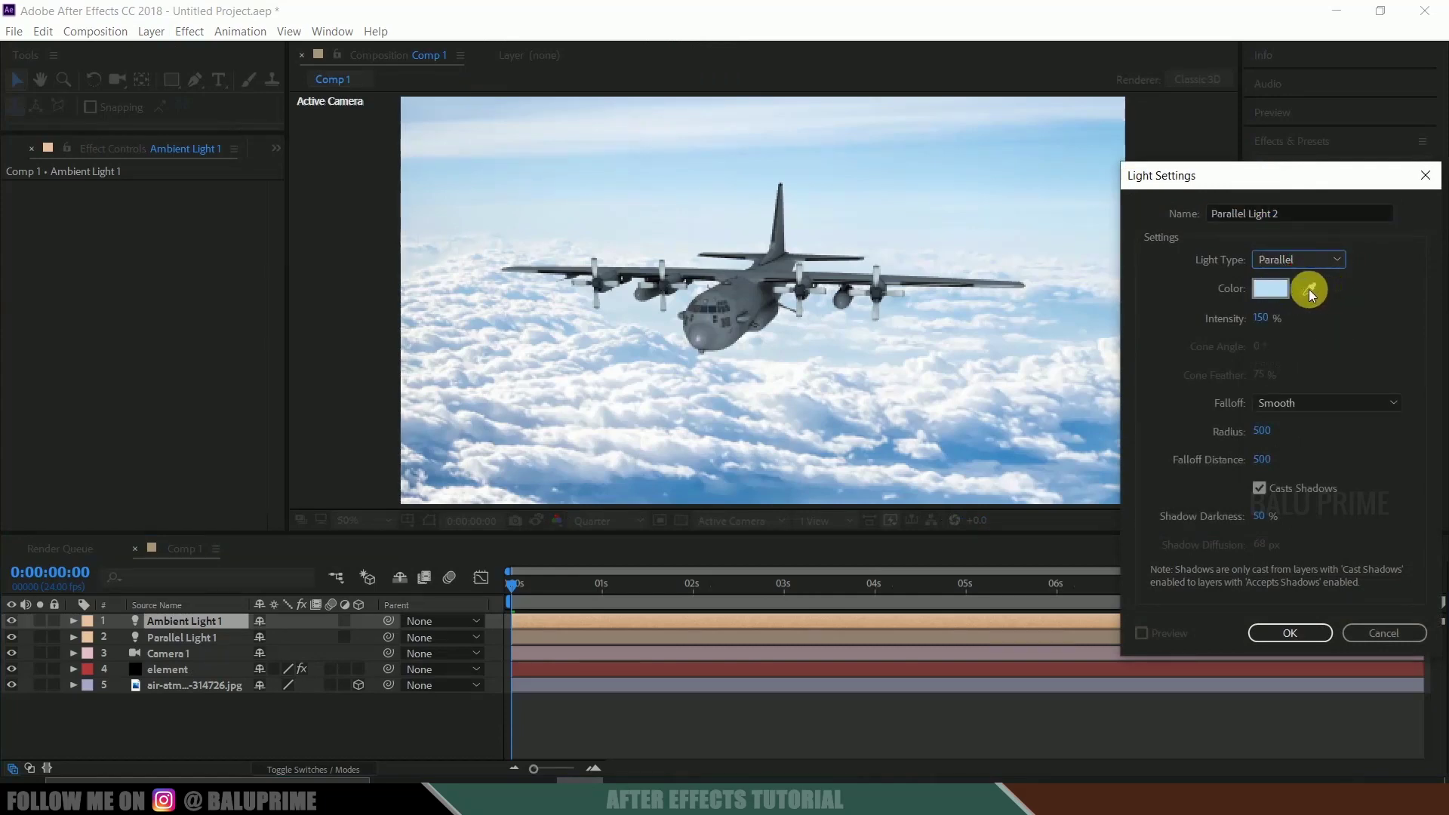
click(1310, 291)
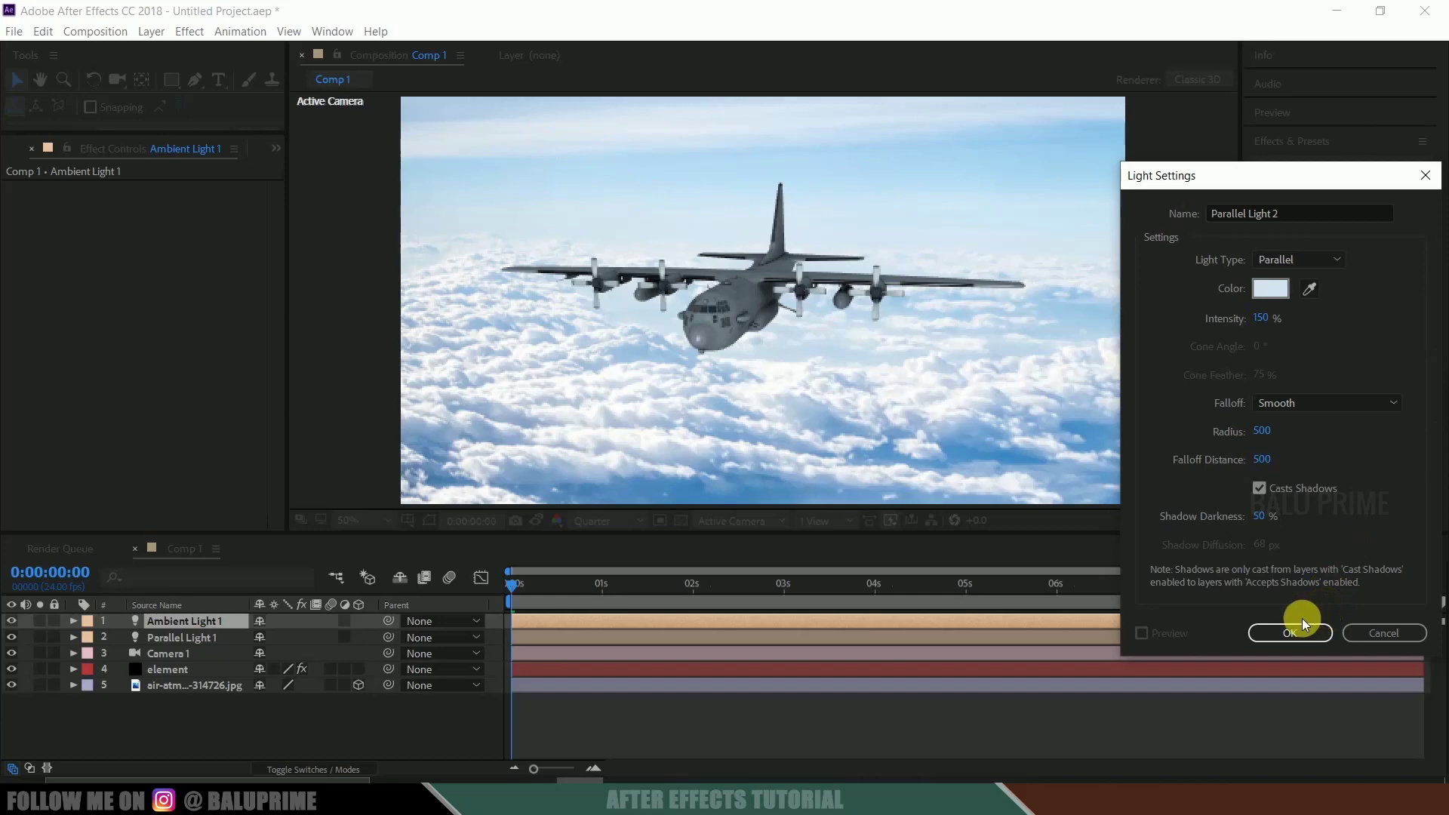
click(1310, 288)
click(623, 423)
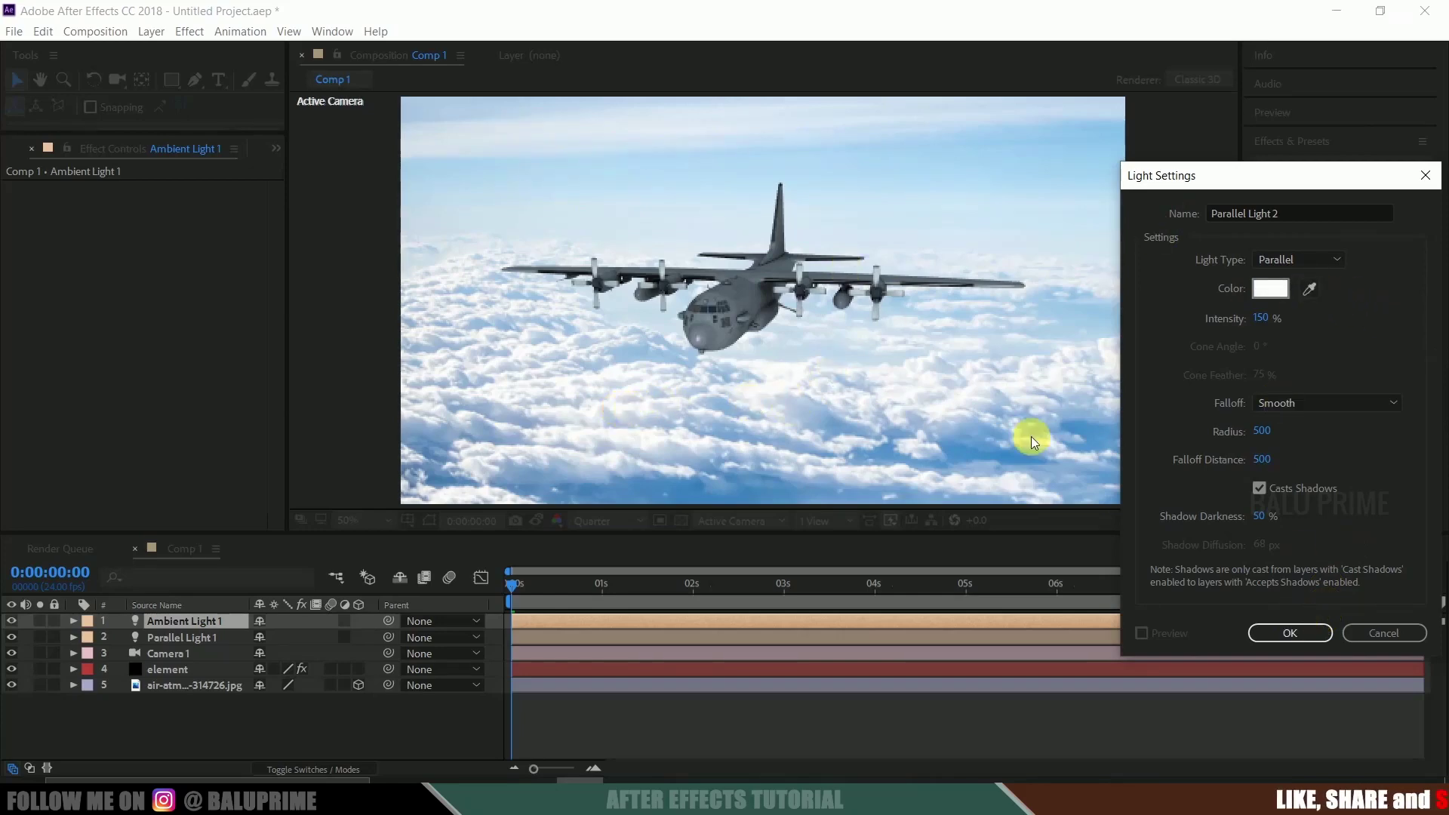
- Add Parallel Light 2 and frame the scene in the Top 3D view
click(1266, 631)
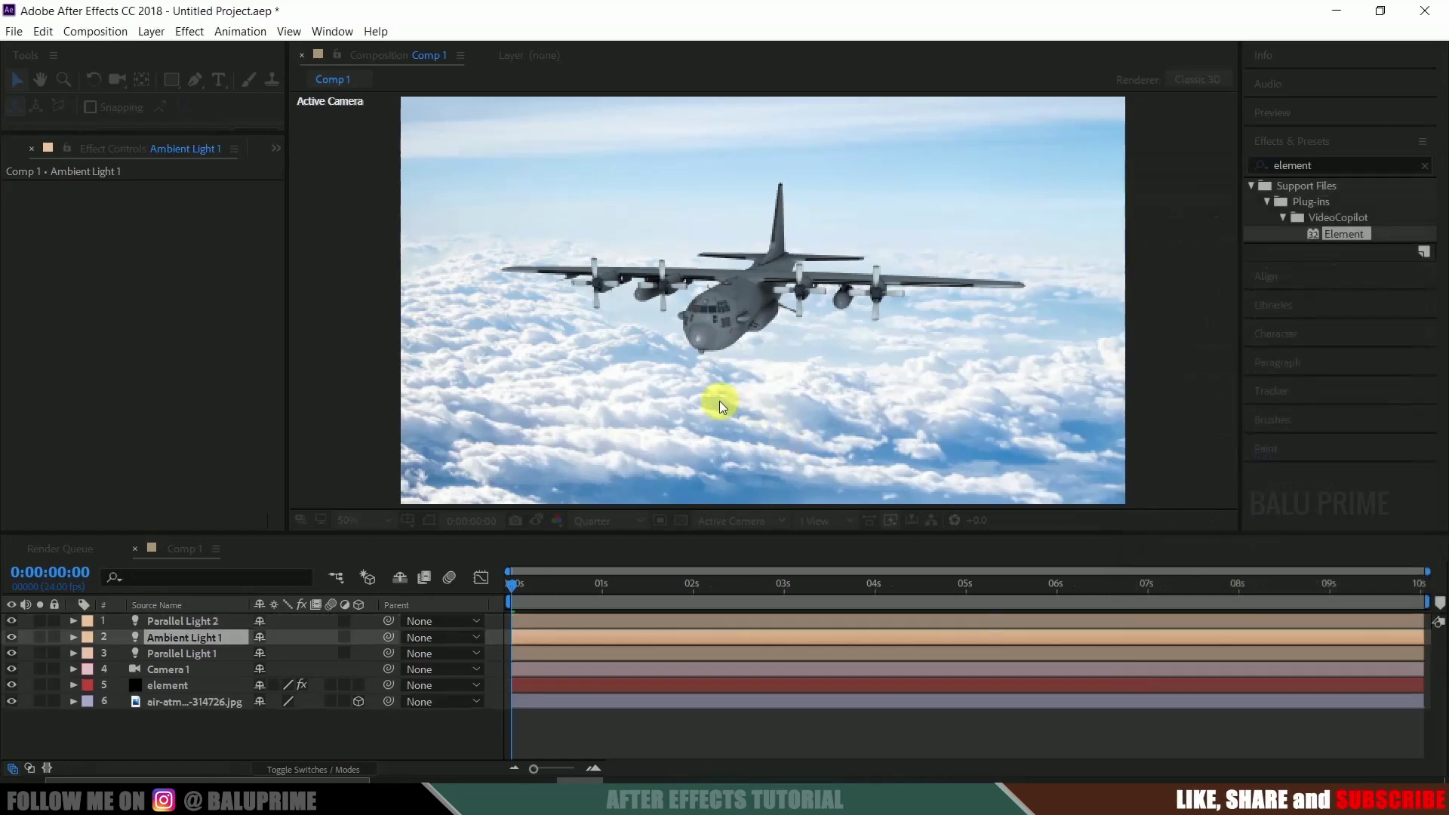
click(730, 520)
click(732, 619)
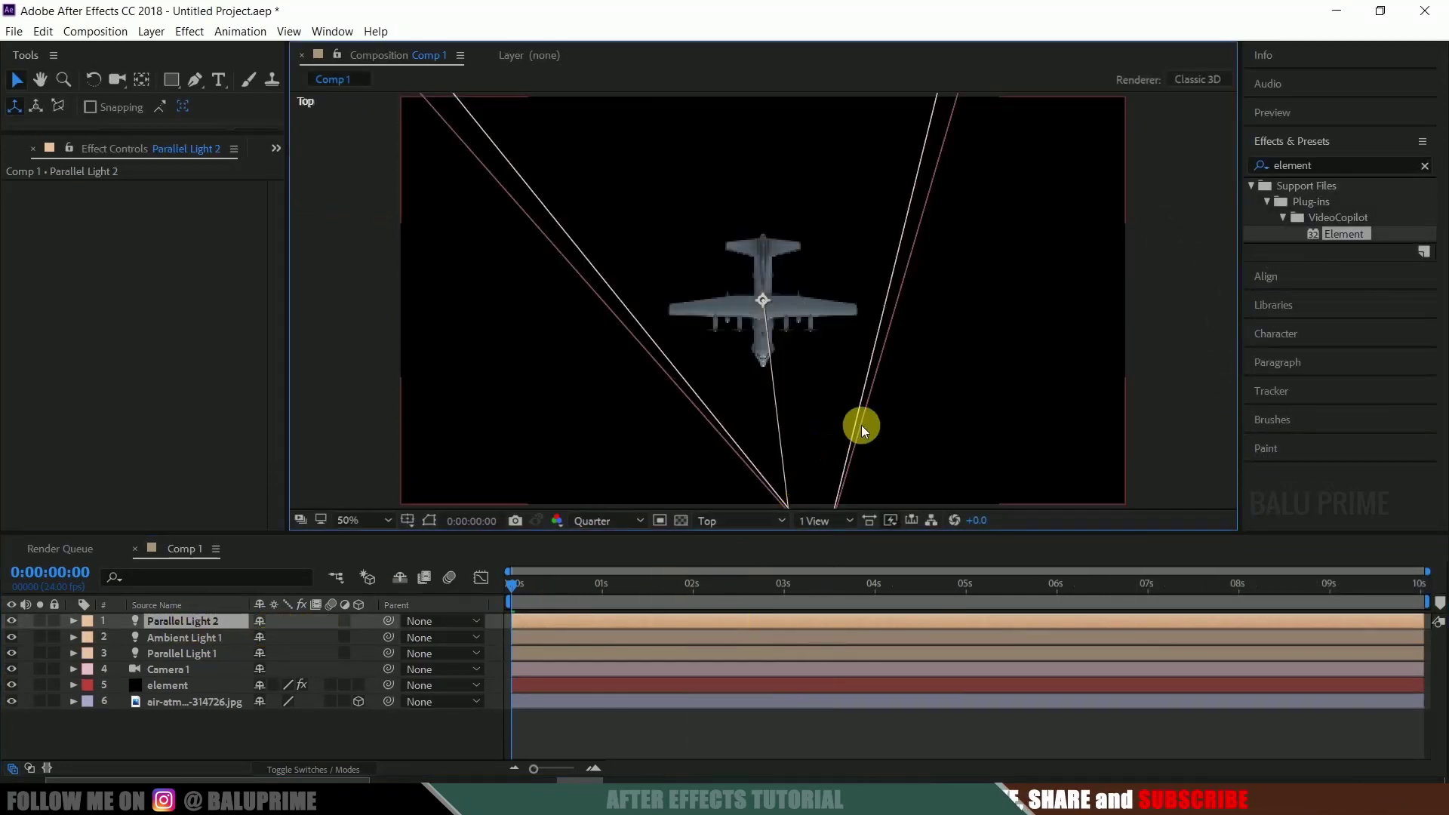
key(comma)
click(21, 89)
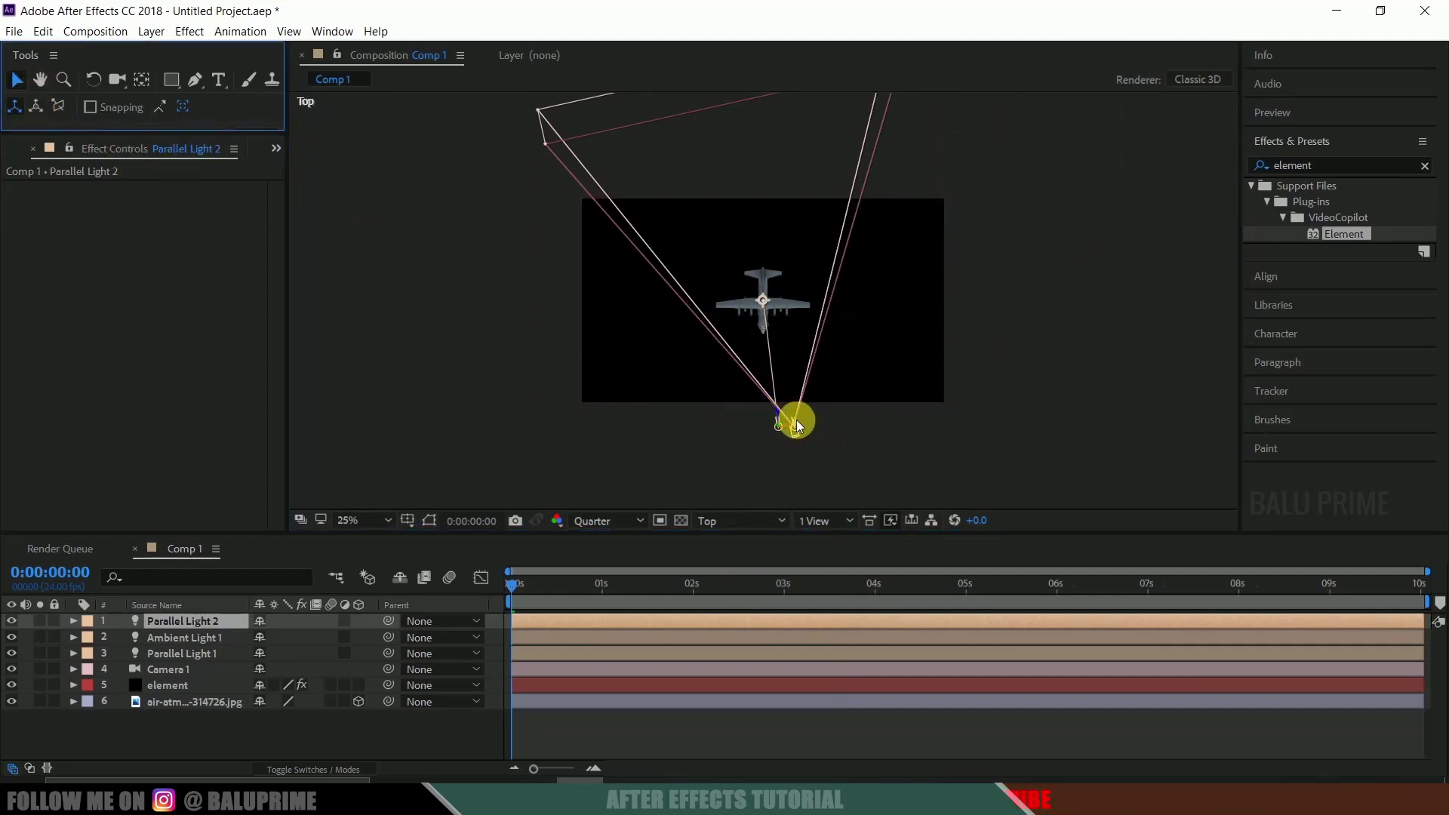
key(period)
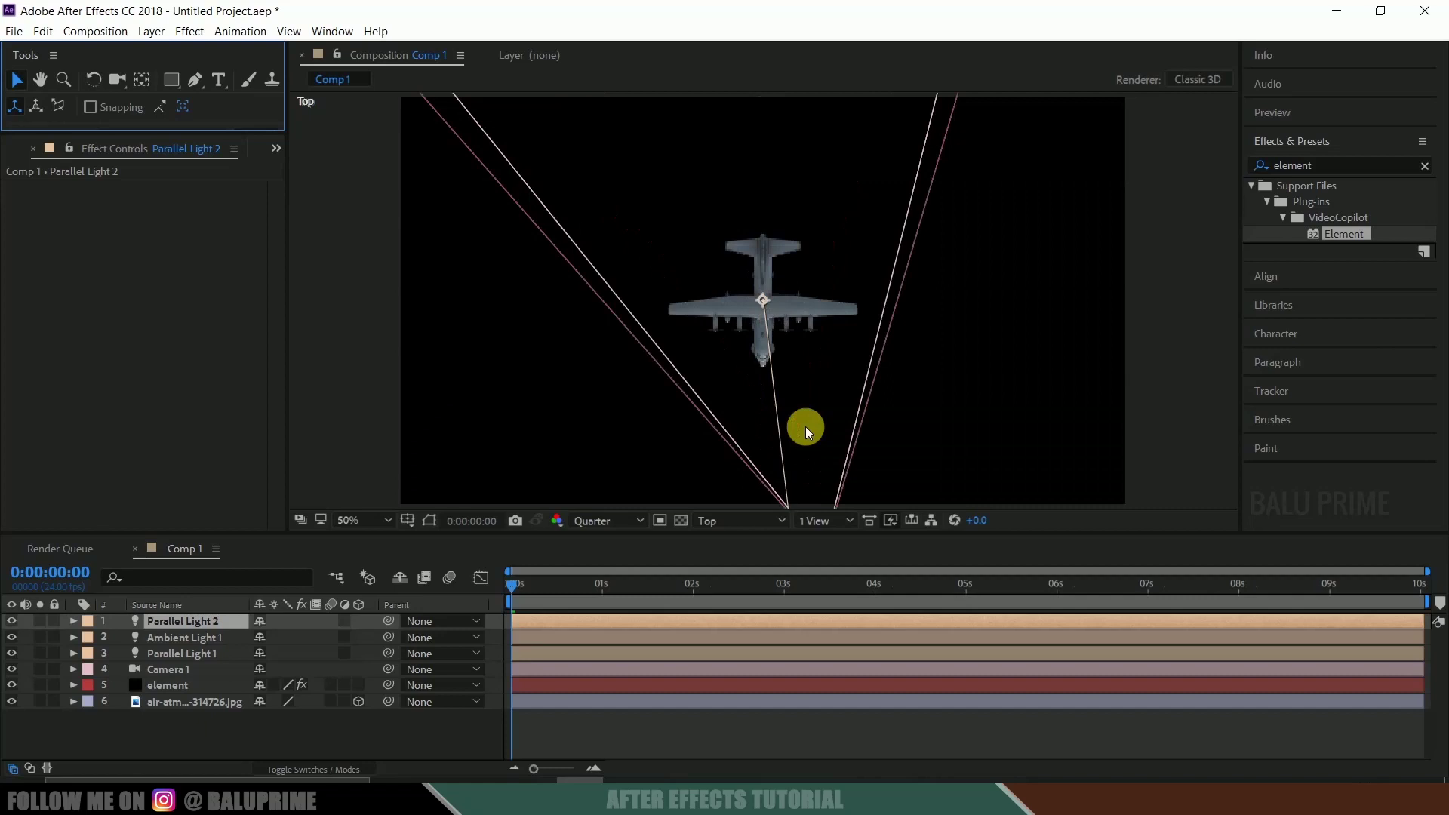
key(h)
drag(828, 410, 828, 370)
key(v)
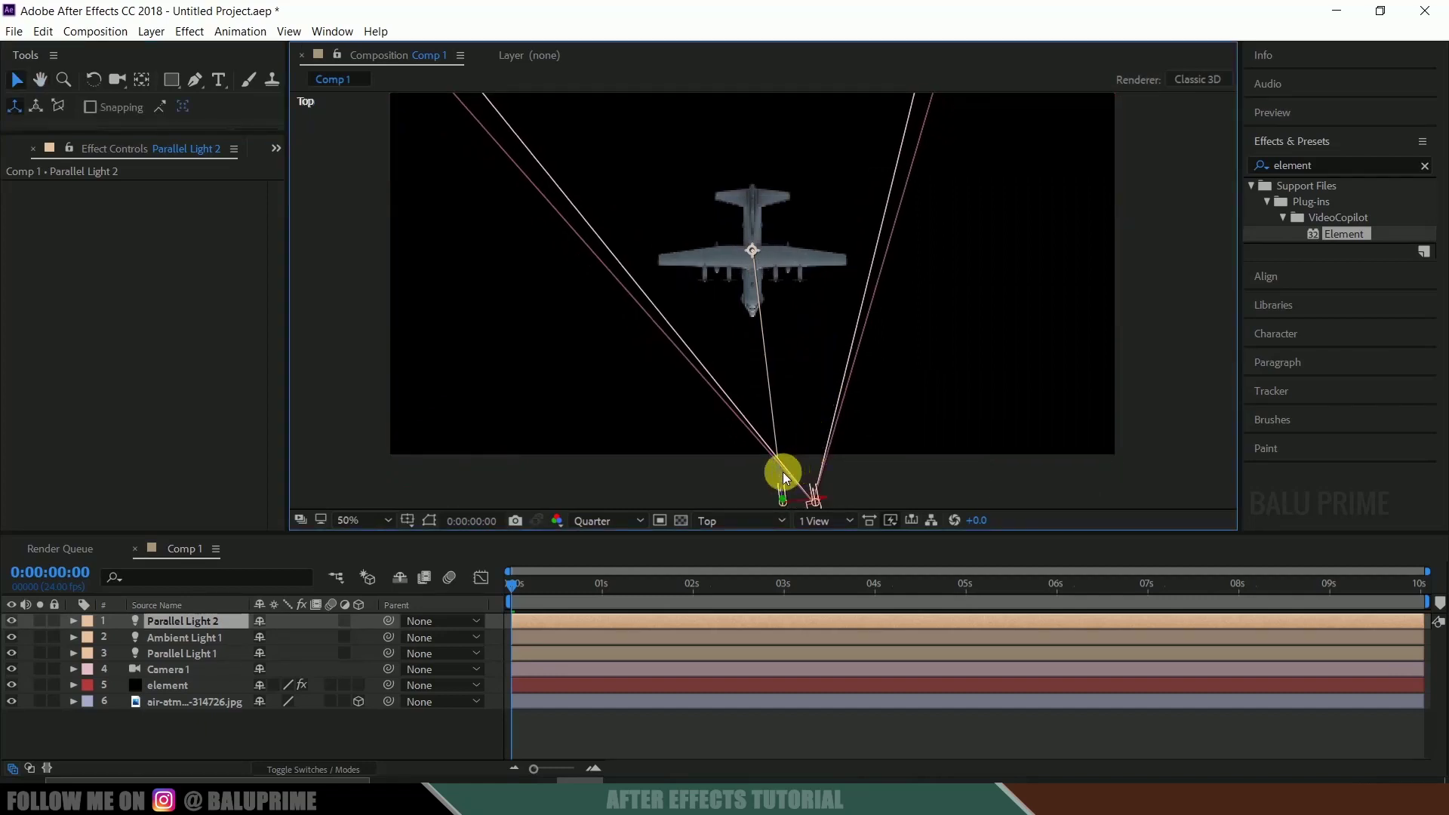
- Move Parallel Light 2 and aim it at the plane's centre, then return to Active Camera
drag(773, 410, 758, 217)
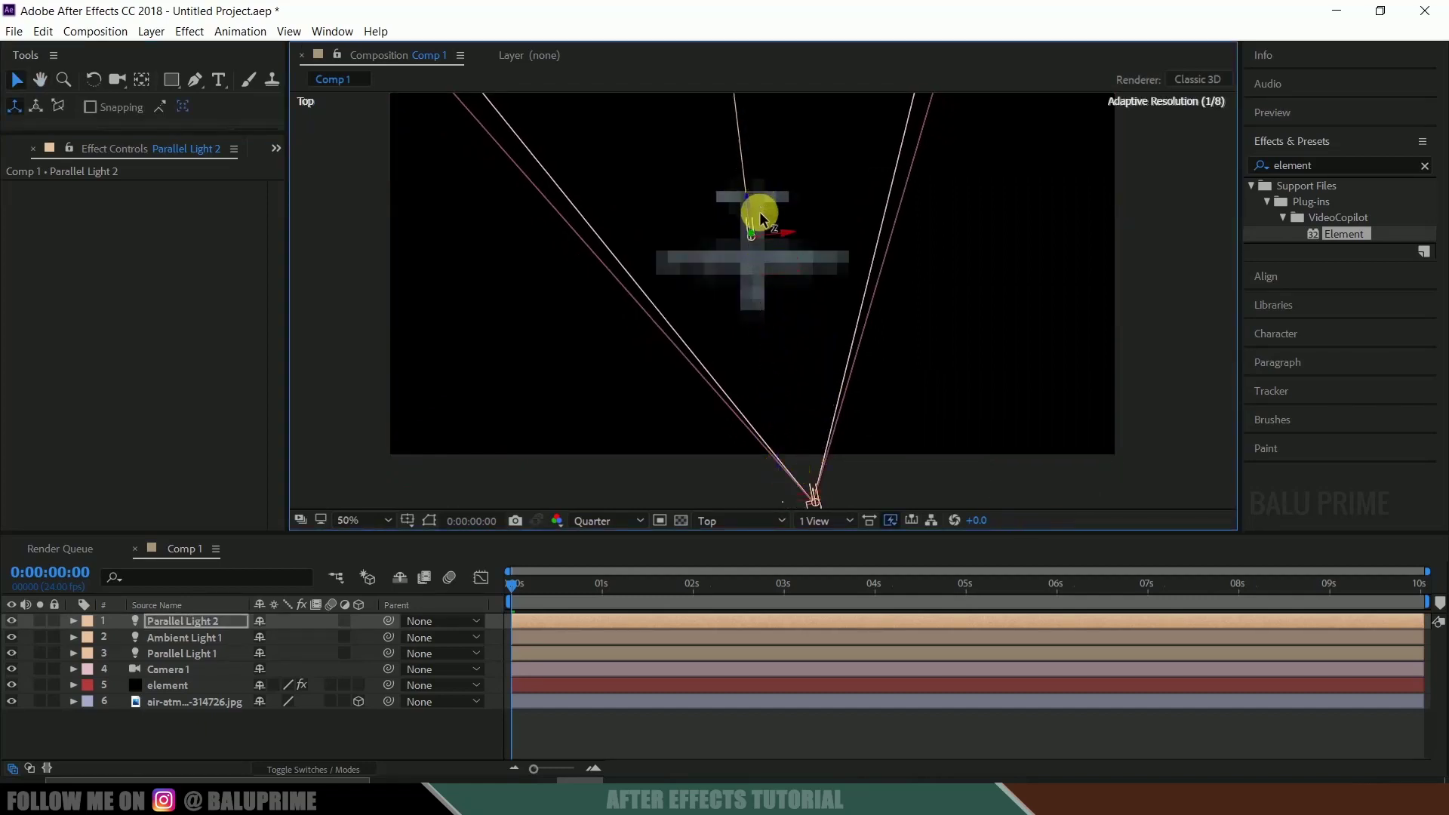
key(comma)
drag(743, 151, 757, 307)
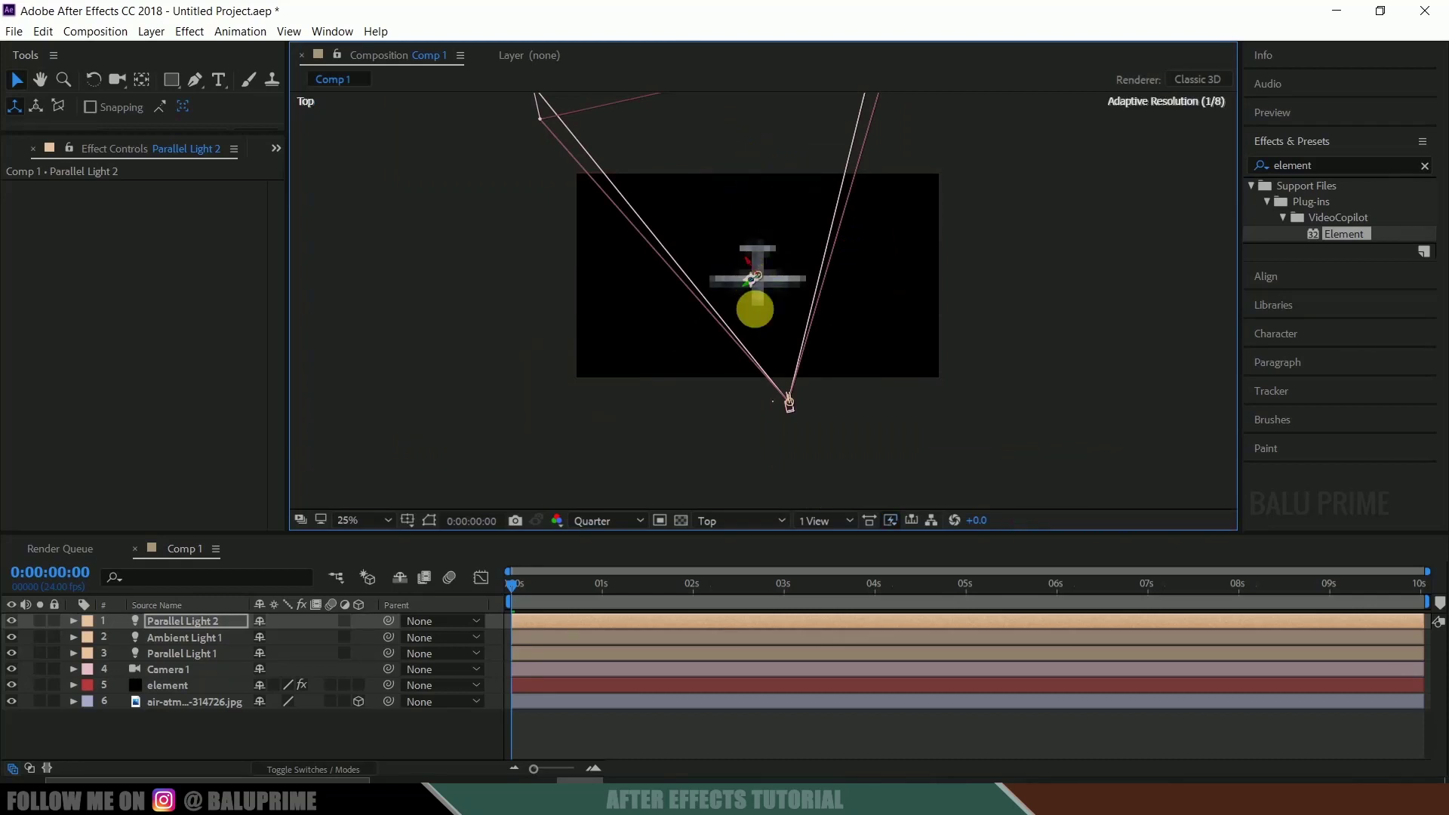
click(733, 520)
click(769, 539)
scroll(859, 420, up, 4)
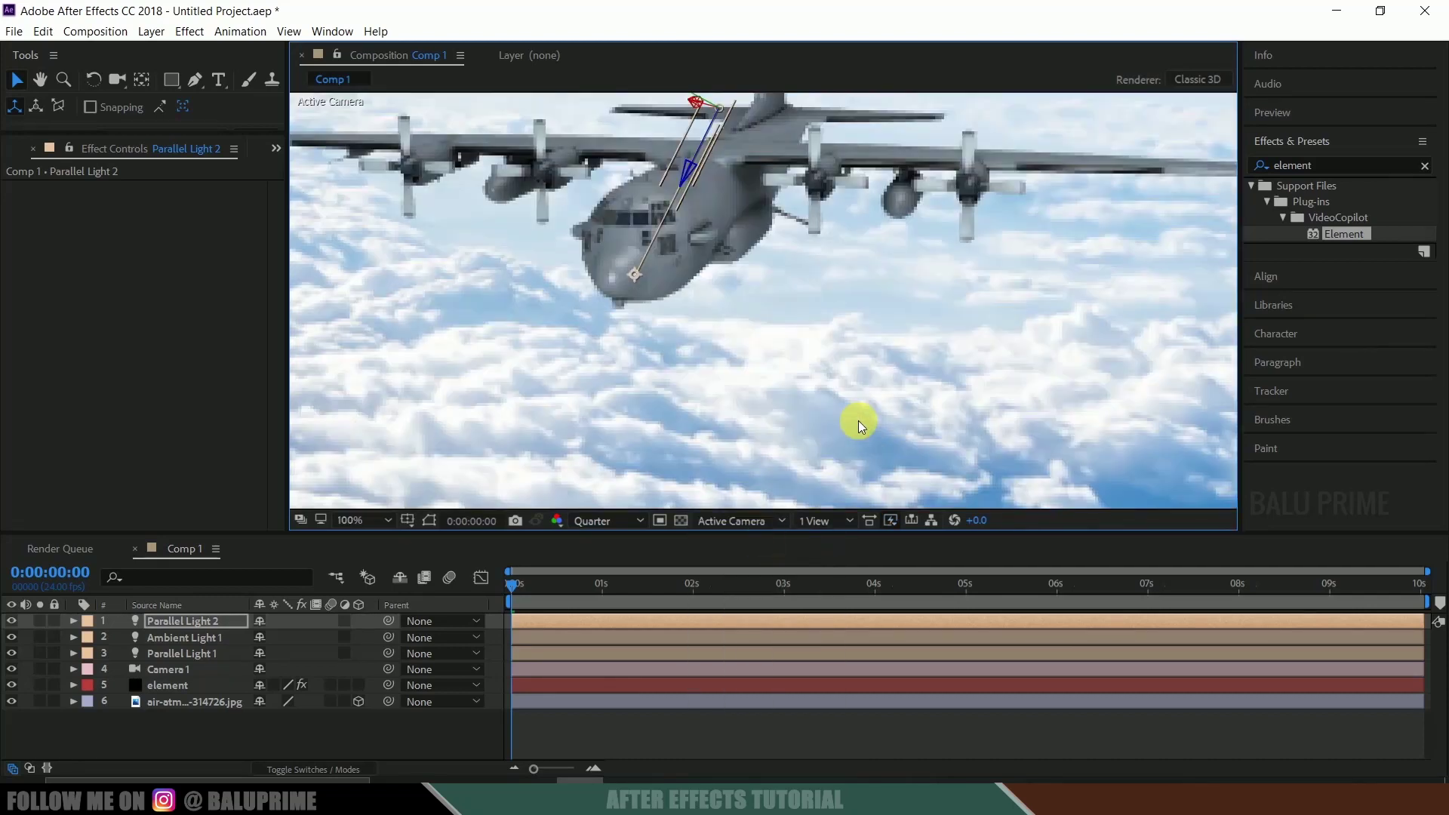
- Raise Parallel Light 2 toward the top of the frame and toggle it to compare lighting
scroll(860, 355, down, 2)
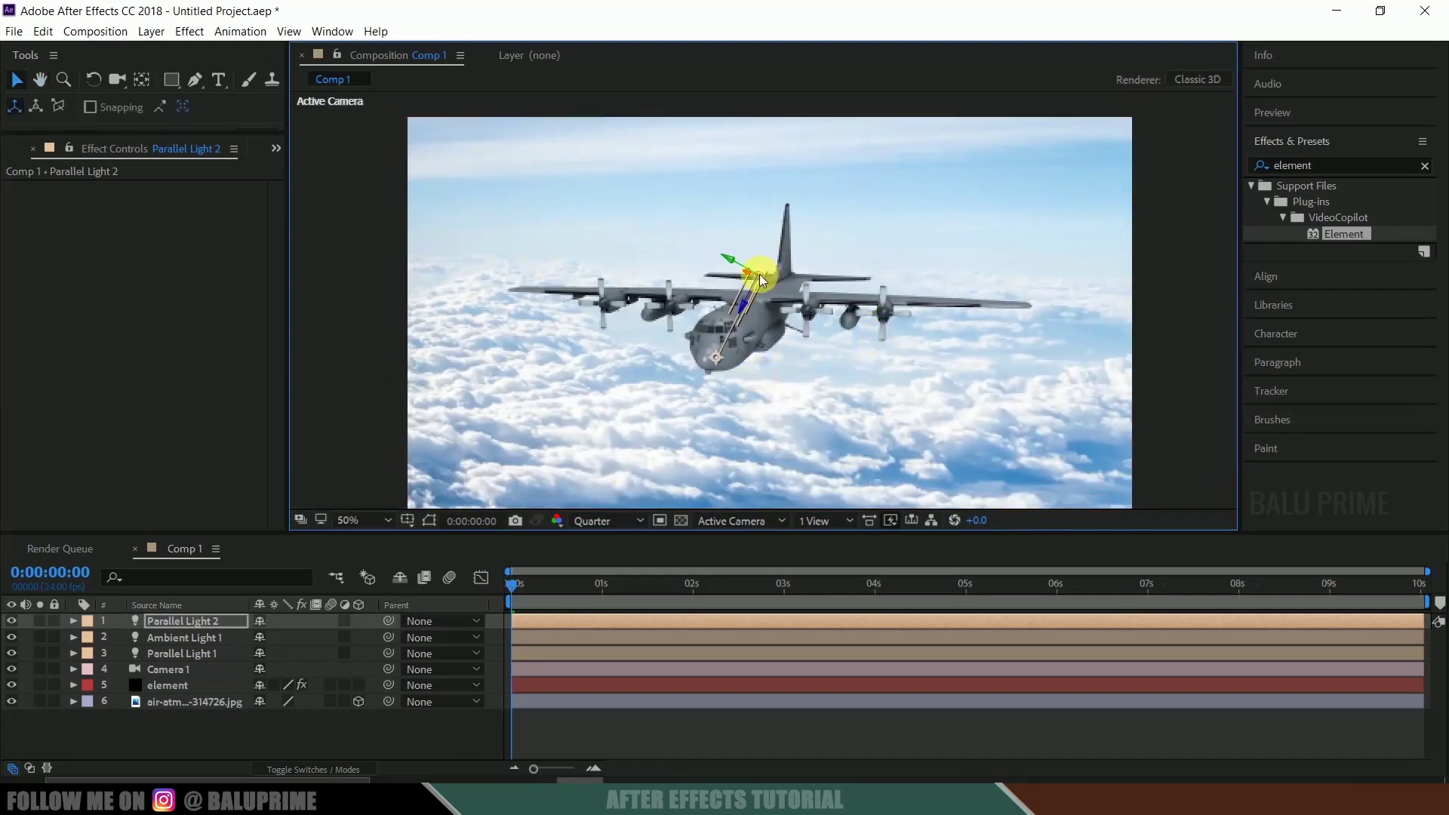
drag(756, 269, 749, 227)
click(12, 623)
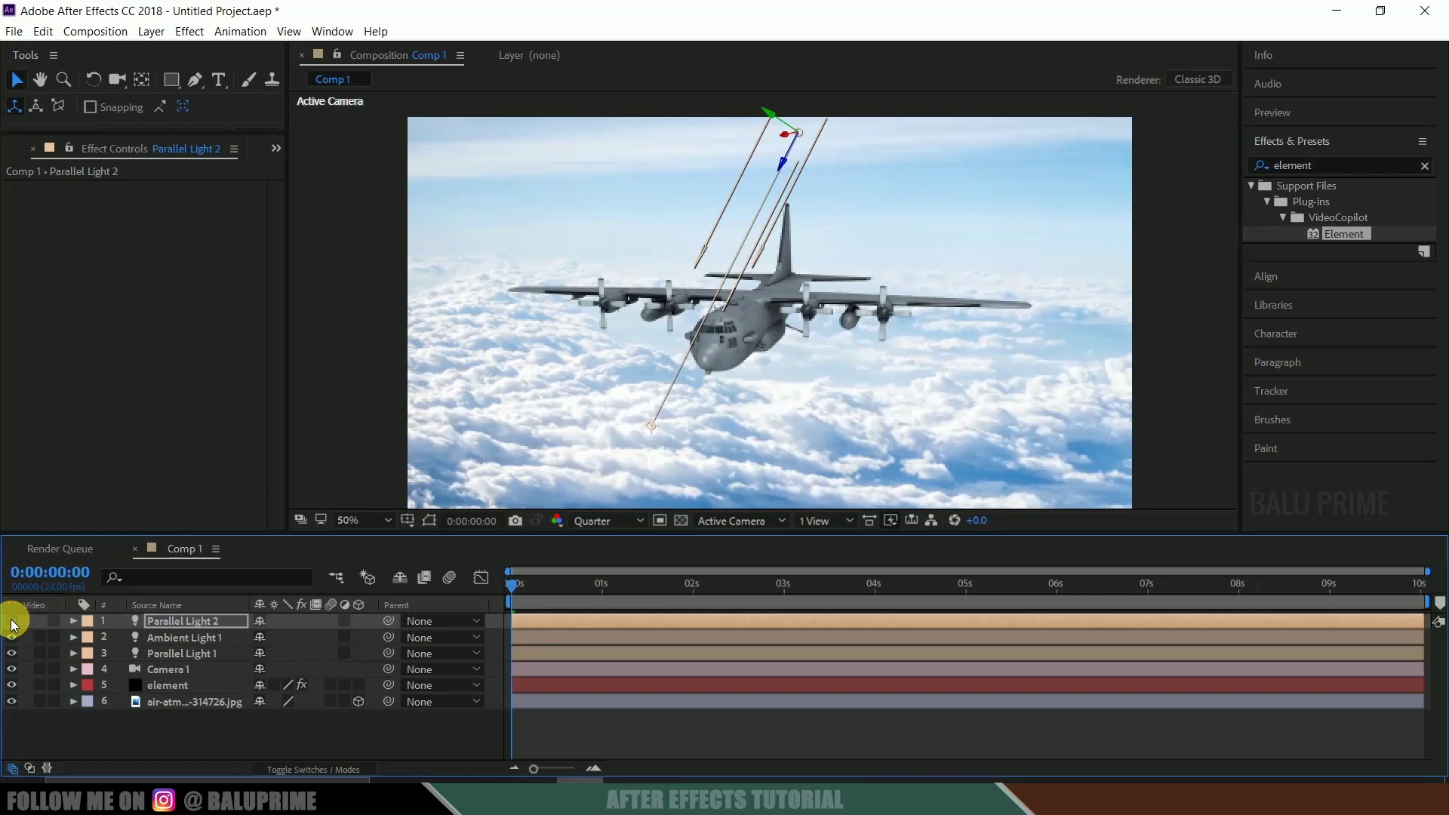
click(12, 623)
click(12, 623)
click(13, 624)
click(12, 623)
click(12, 623)
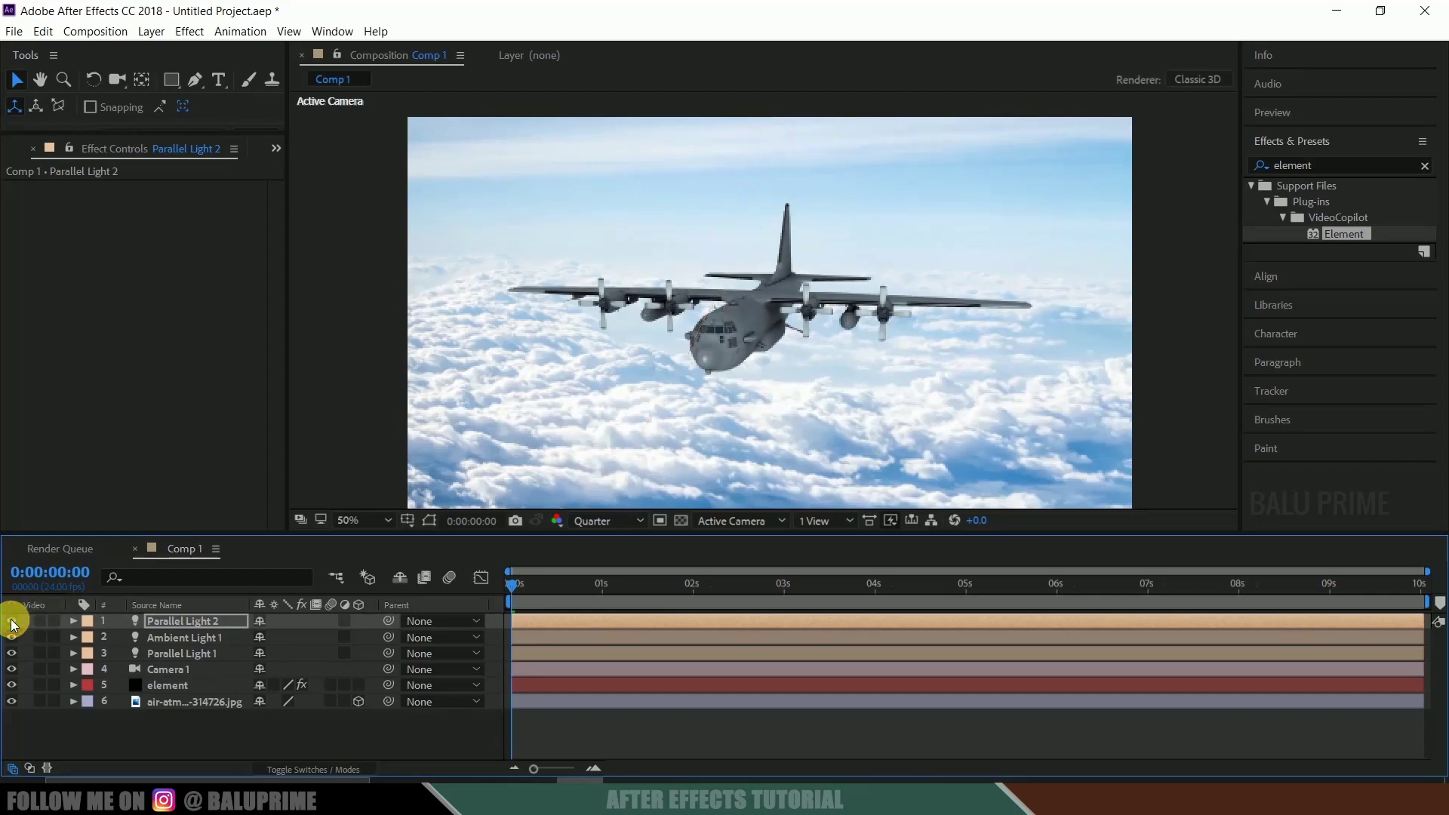
click(12, 623)
- Rename Parallel Light 2 to 'fill'
right_click(157, 623)
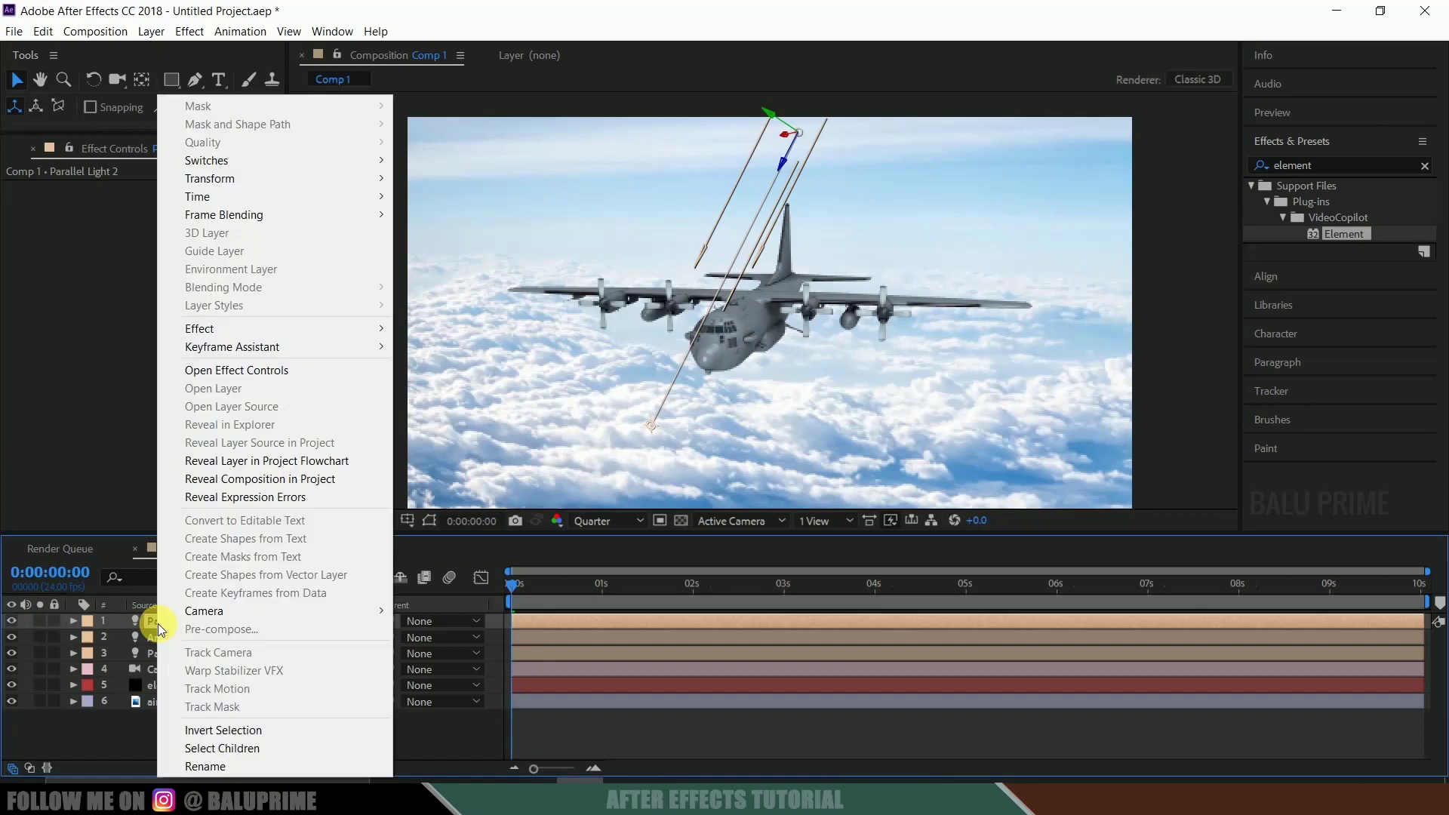
click(205, 764)
text(fill)
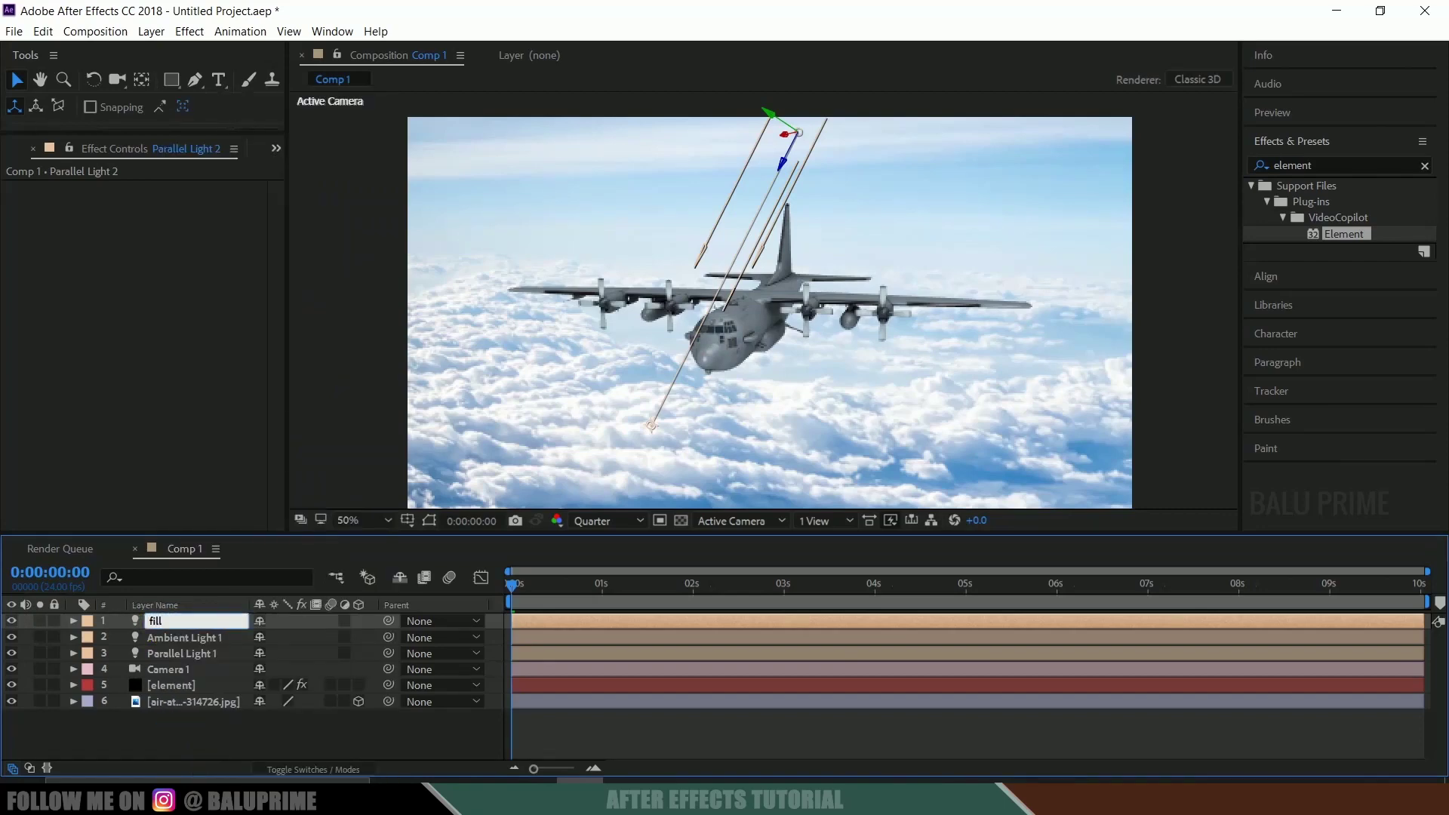
key(Return)
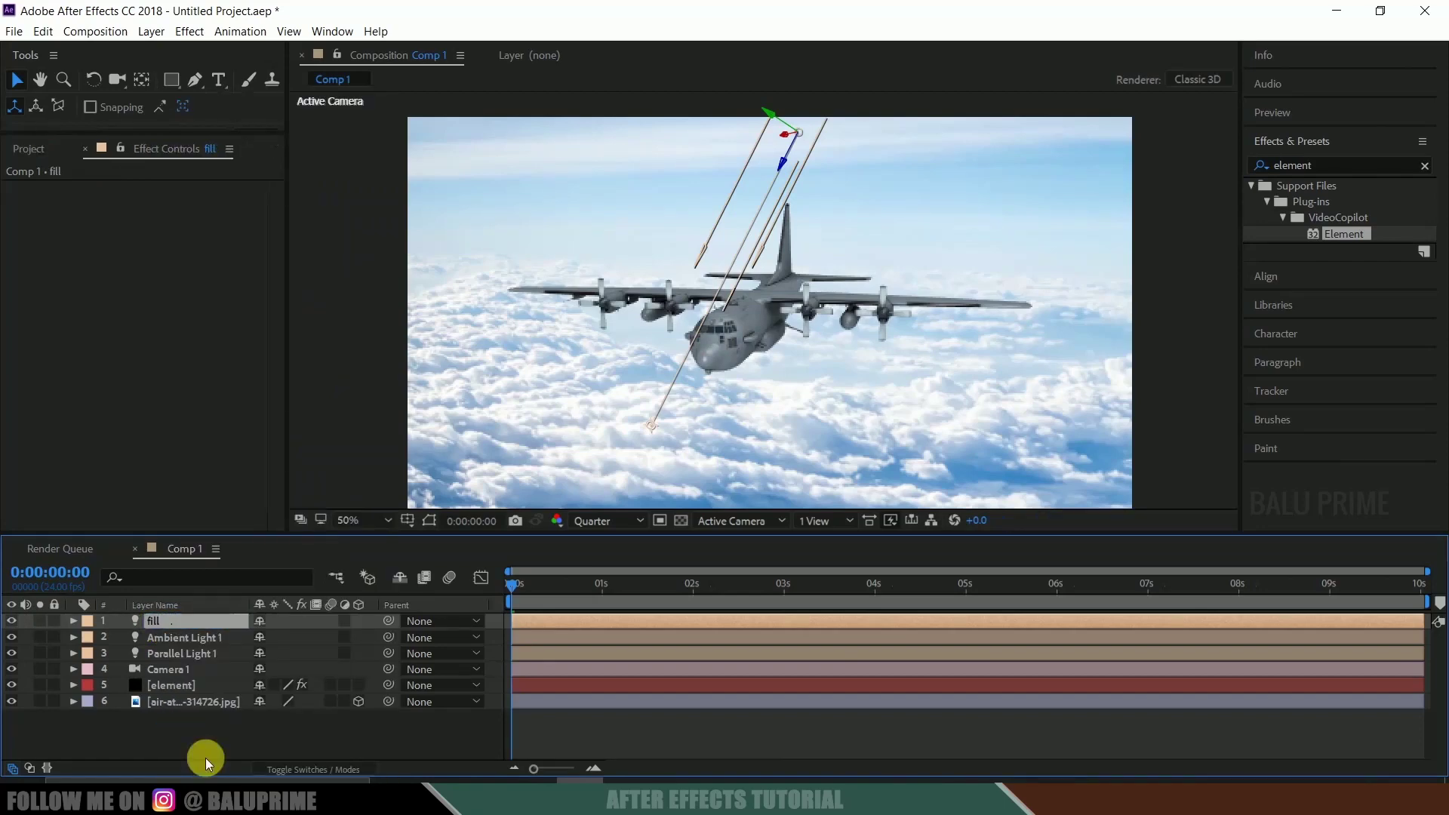
- Preview the animation with the new fill lighting
click(582, 750)
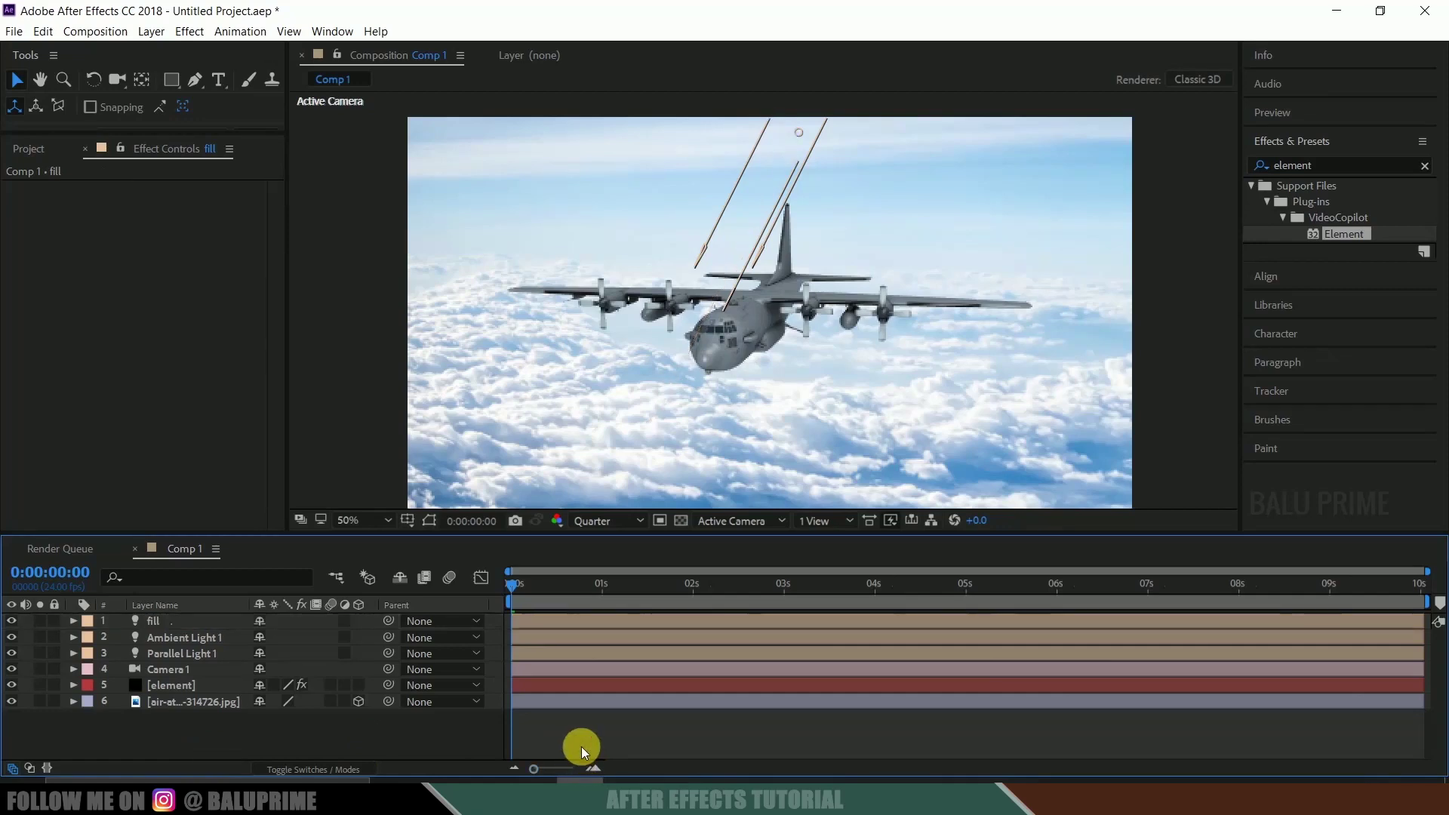
key(space)
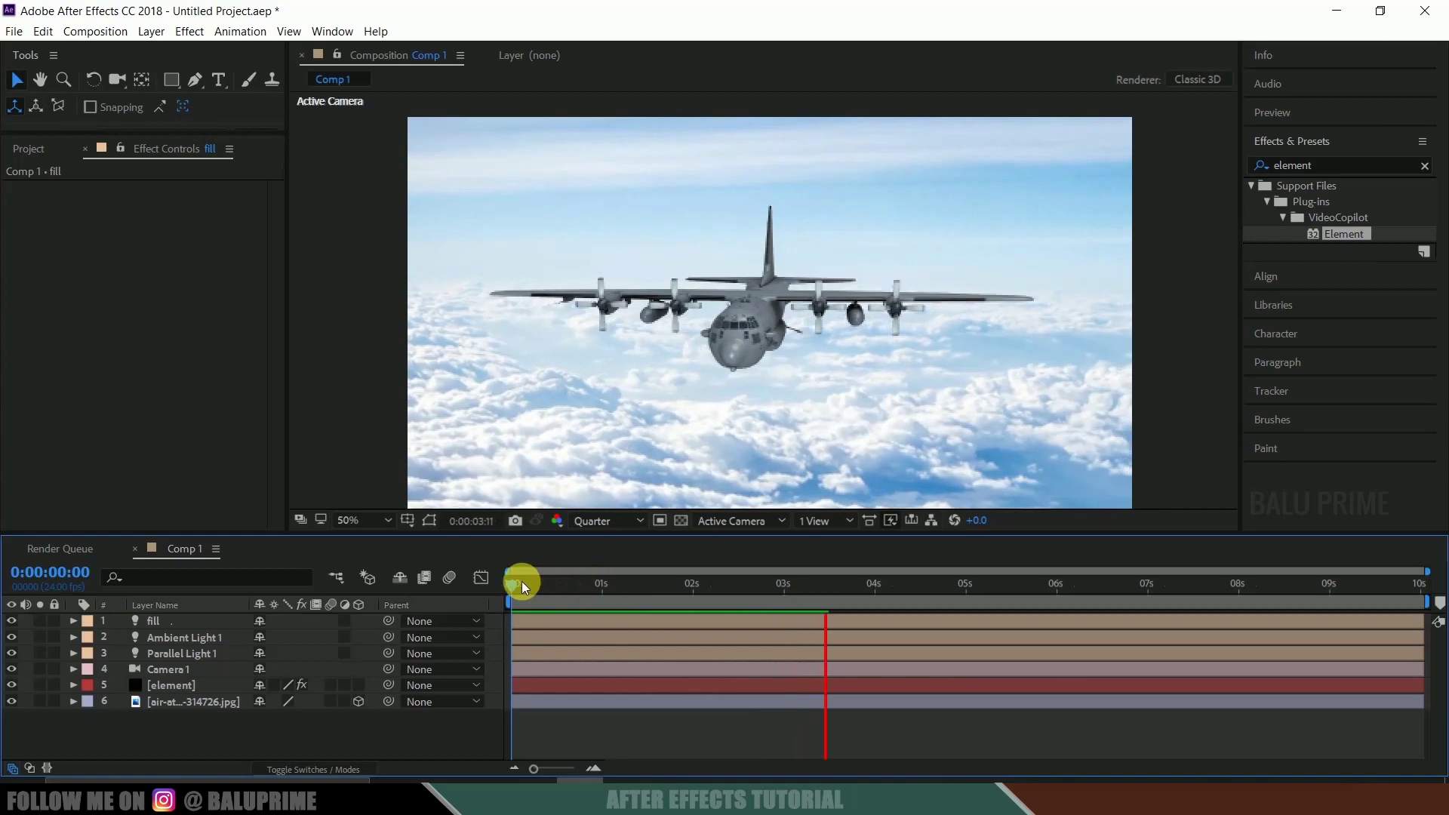
key(space)
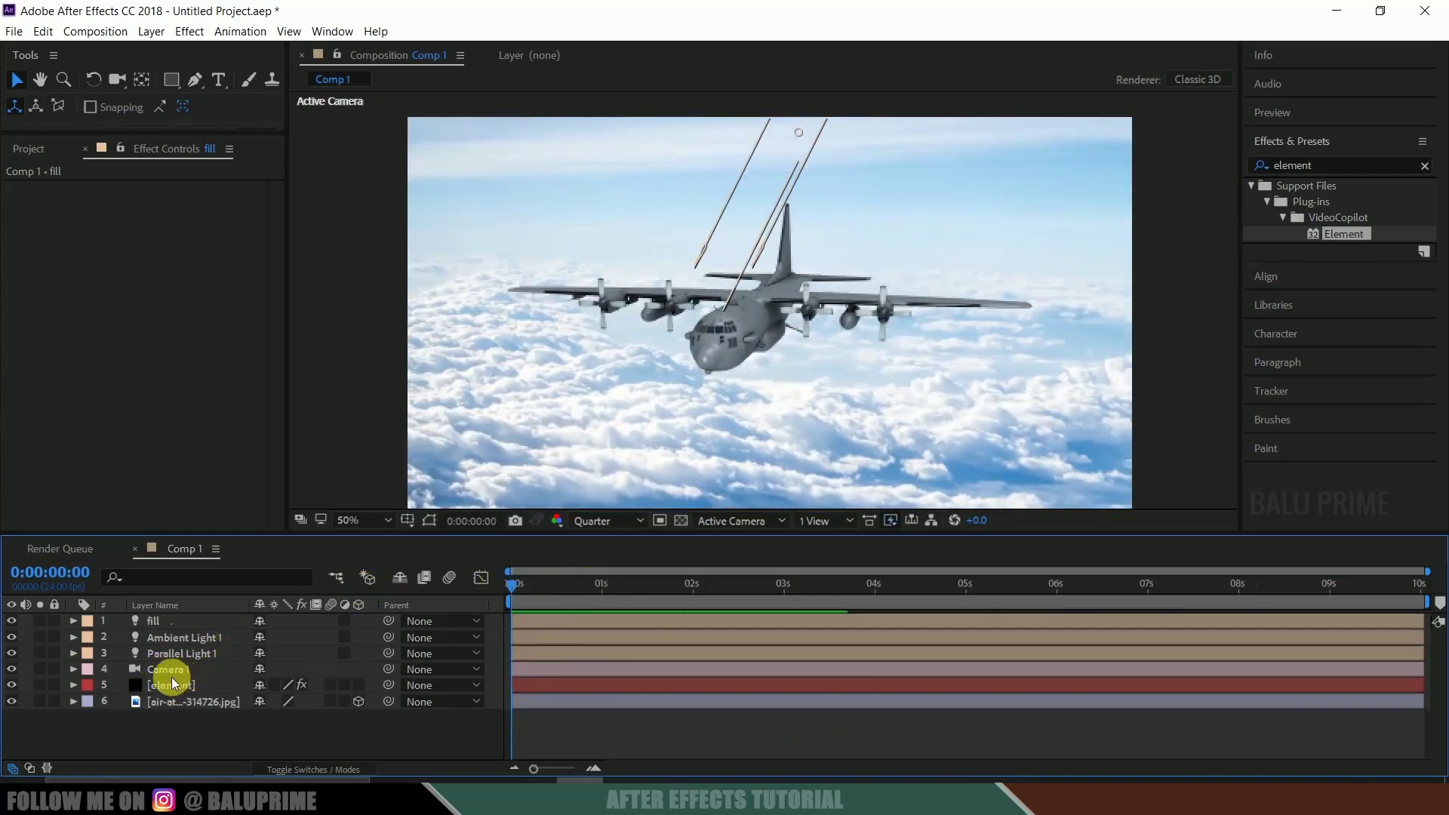
click(171, 684)
- Enable Ambient Occlusion in Element's Render Settings and set SSAO Intensity to 6.0
scroll(146, 429, down, 5)
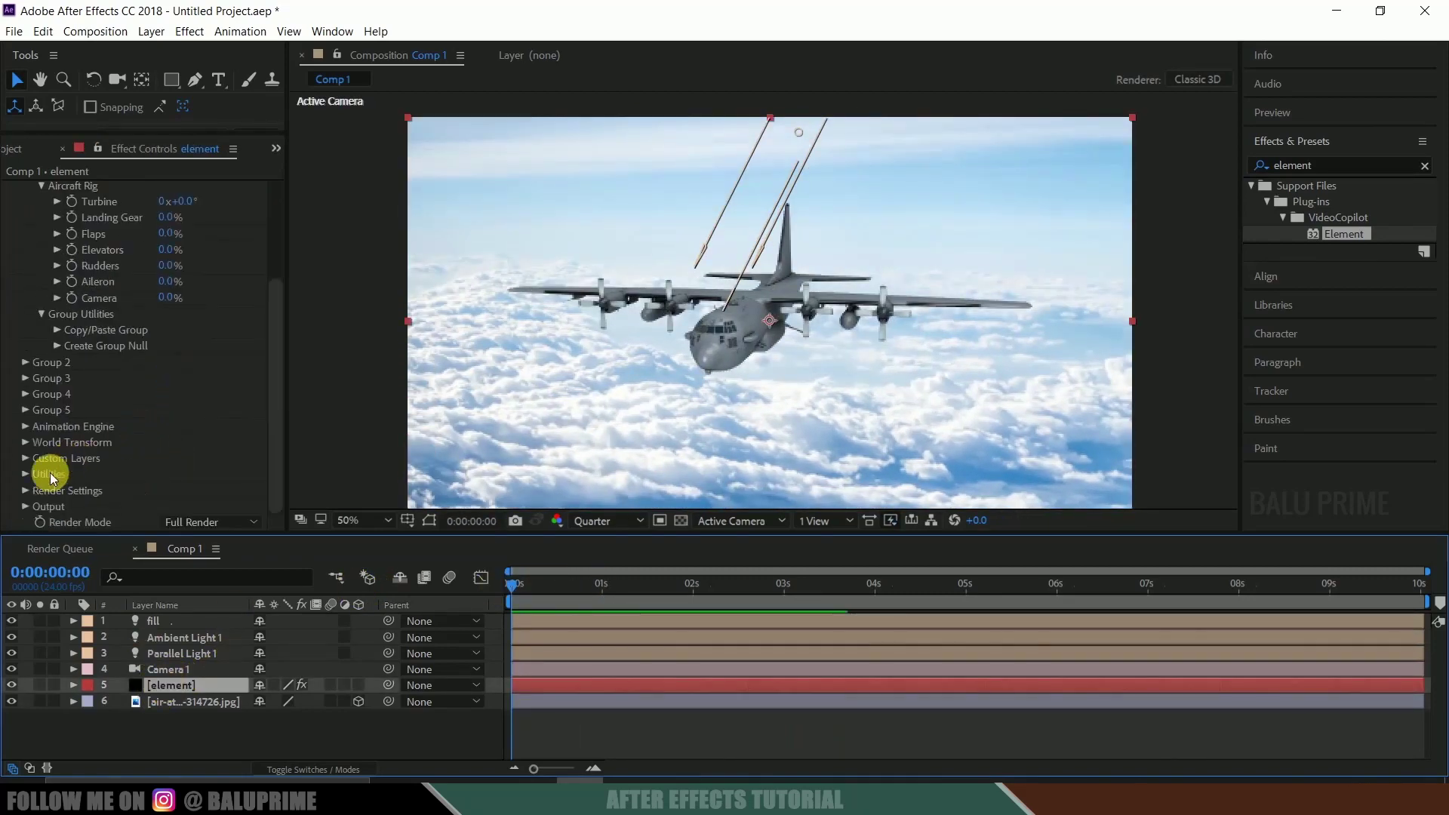
click(25, 492)
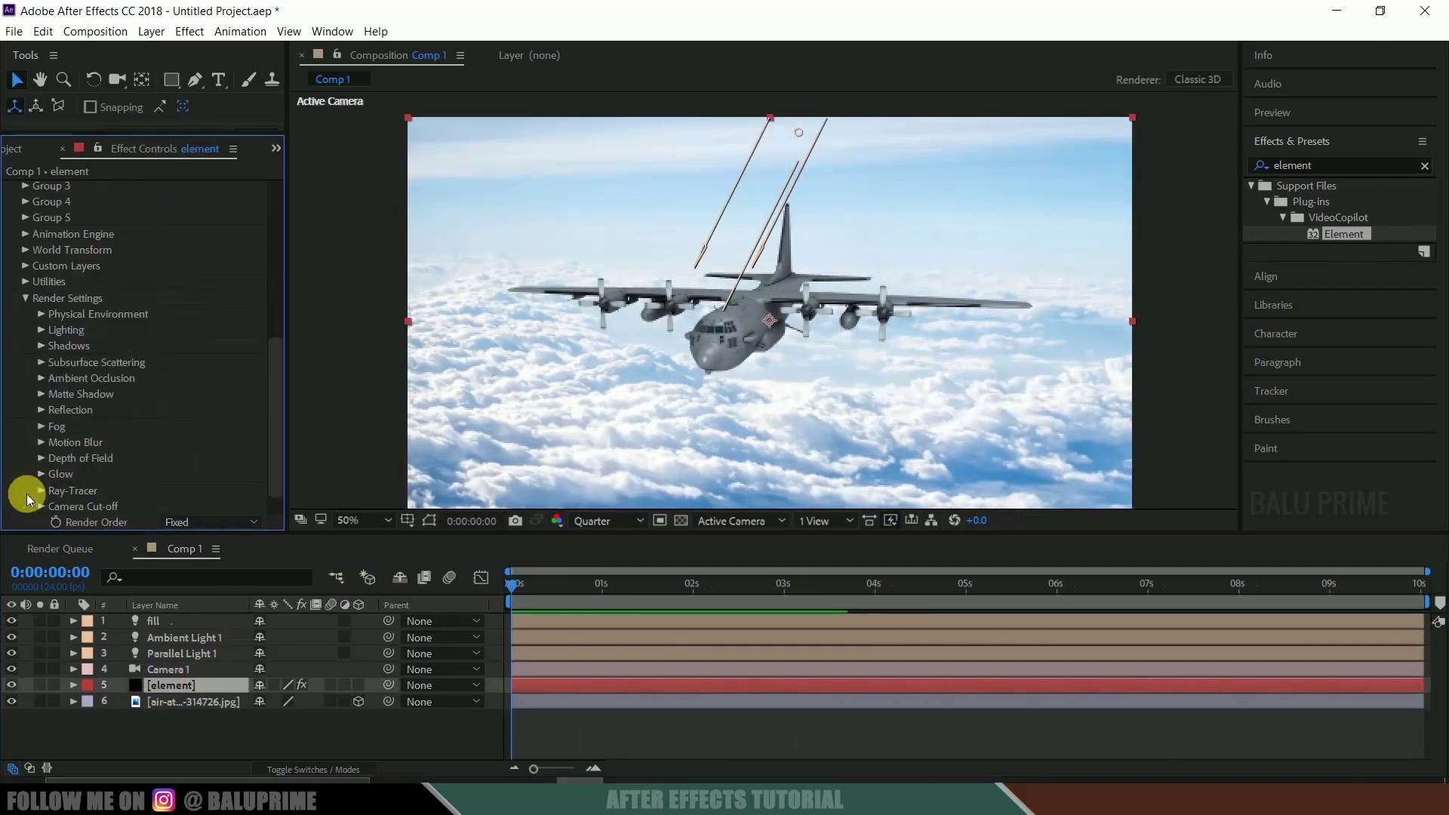
click(40, 379)
click(164, 298)
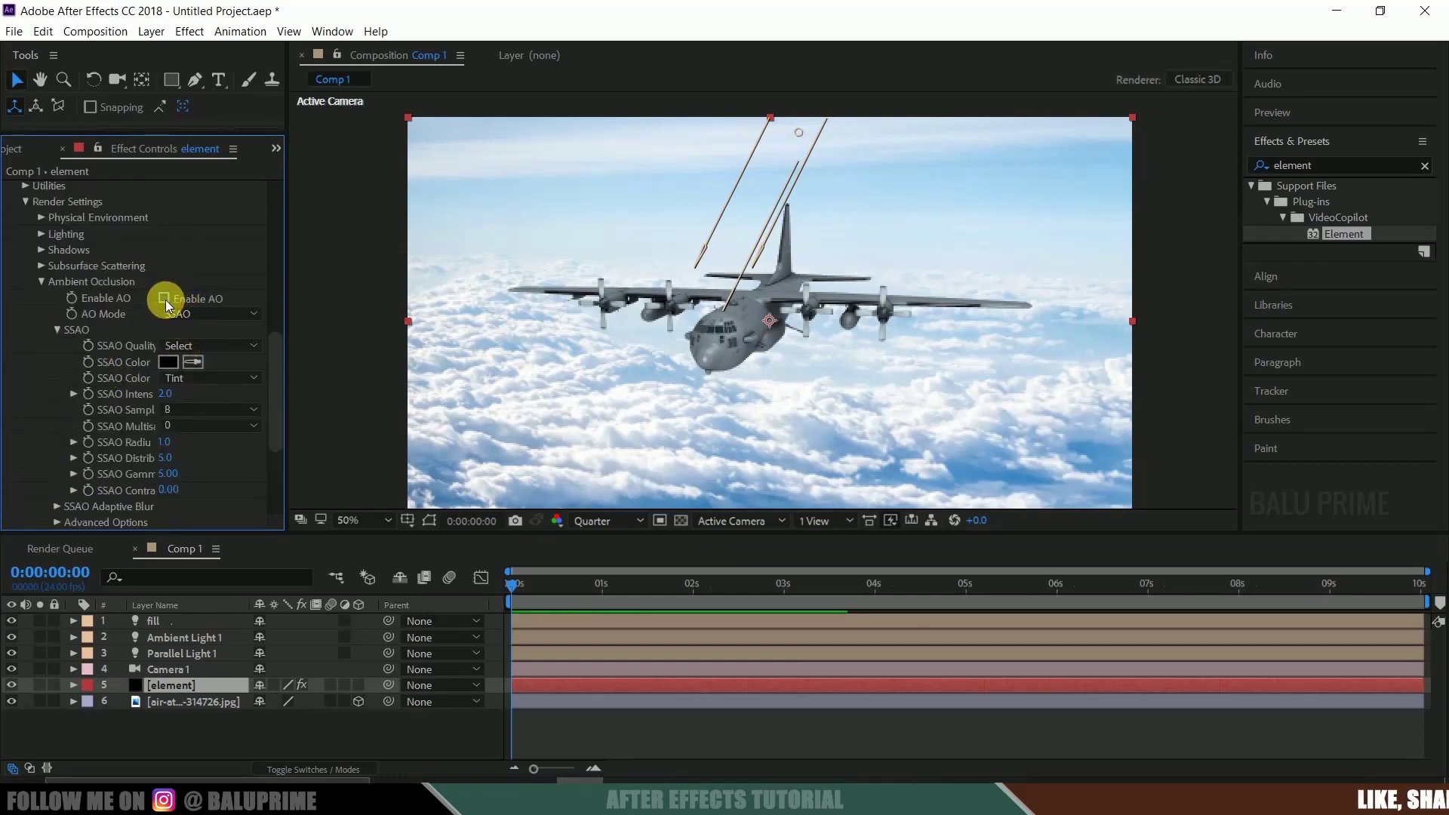
click(169, 398)
text(6)
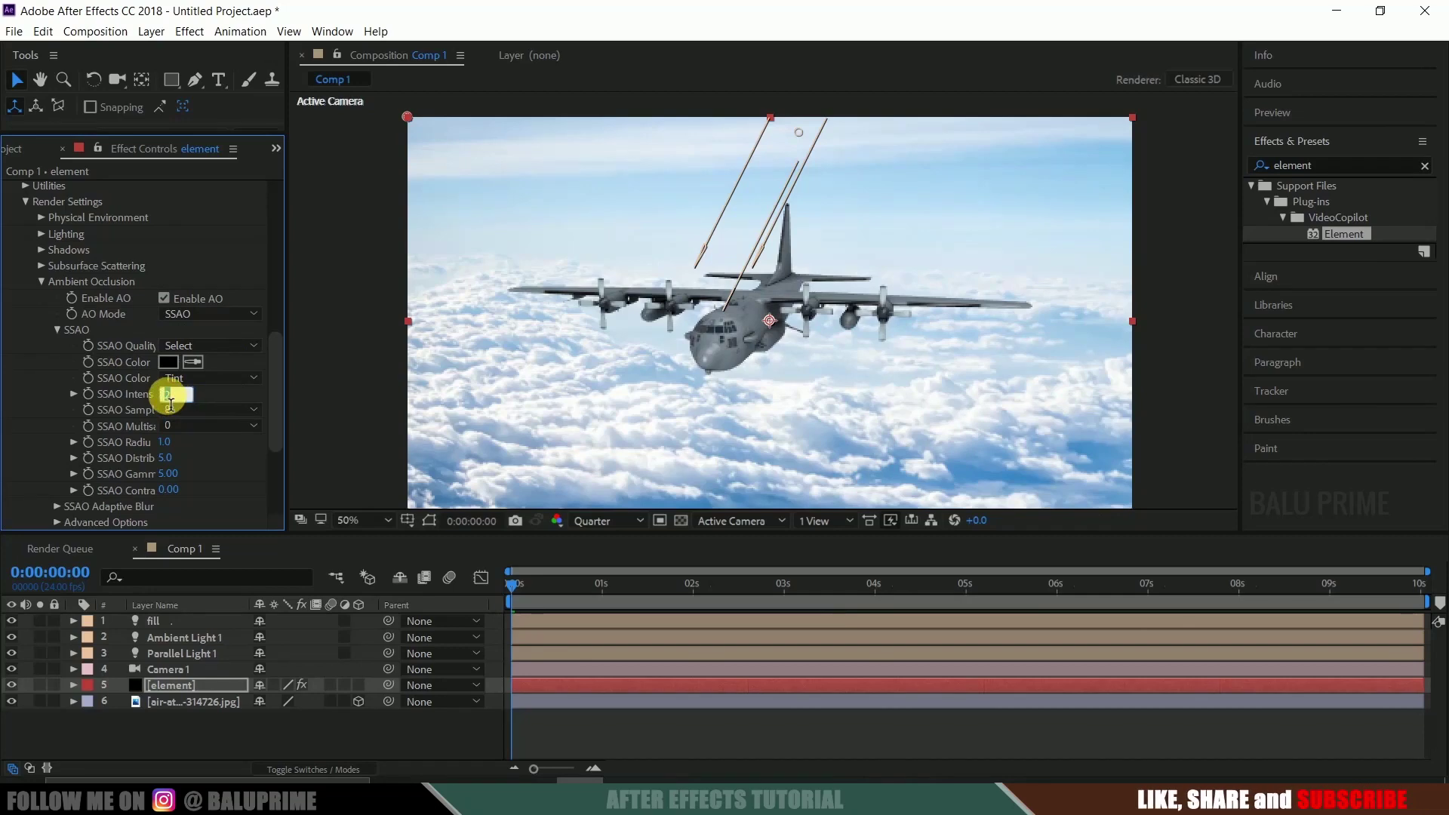
key(Return)
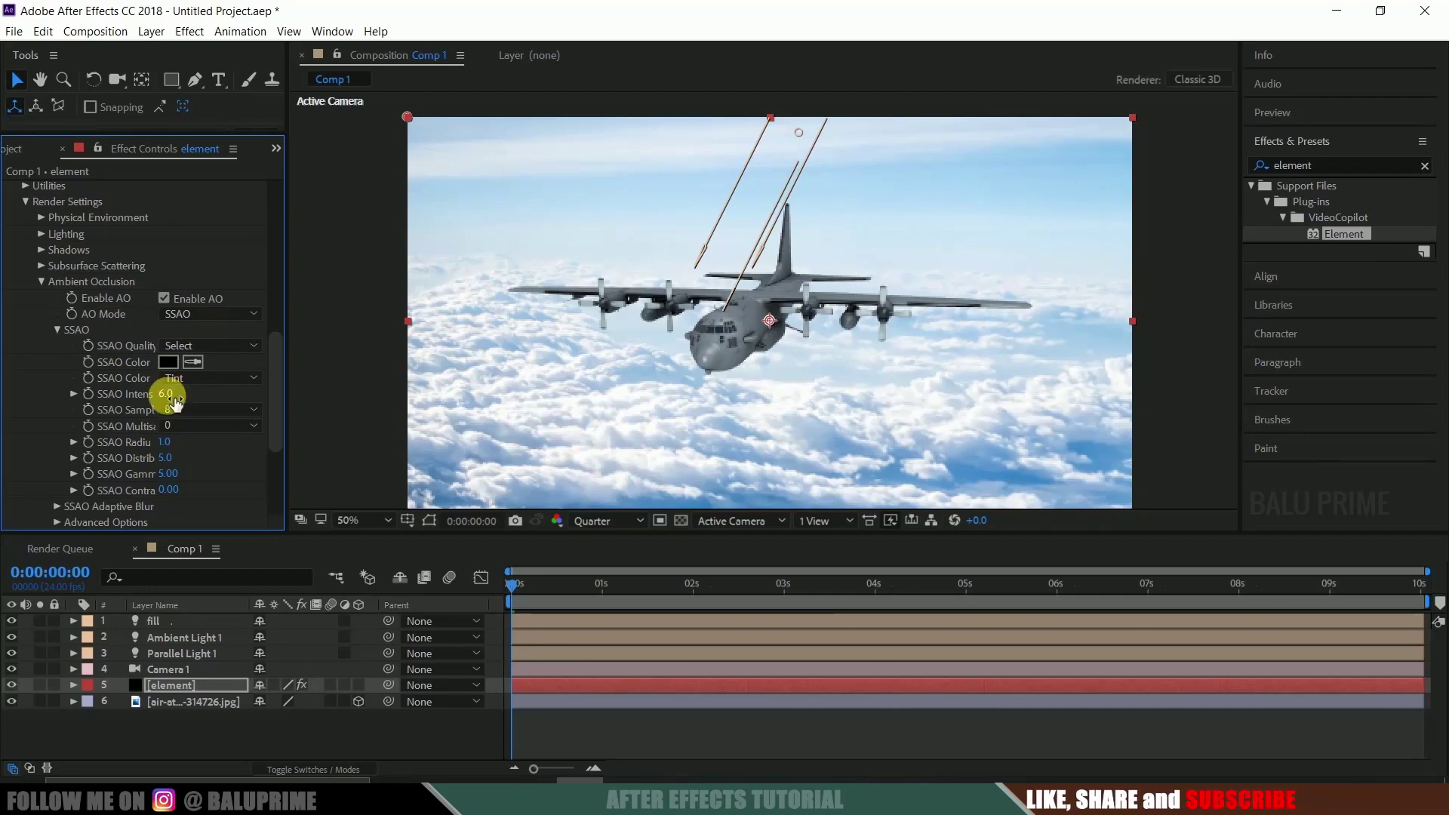
scroll(189, 377, down, 5)
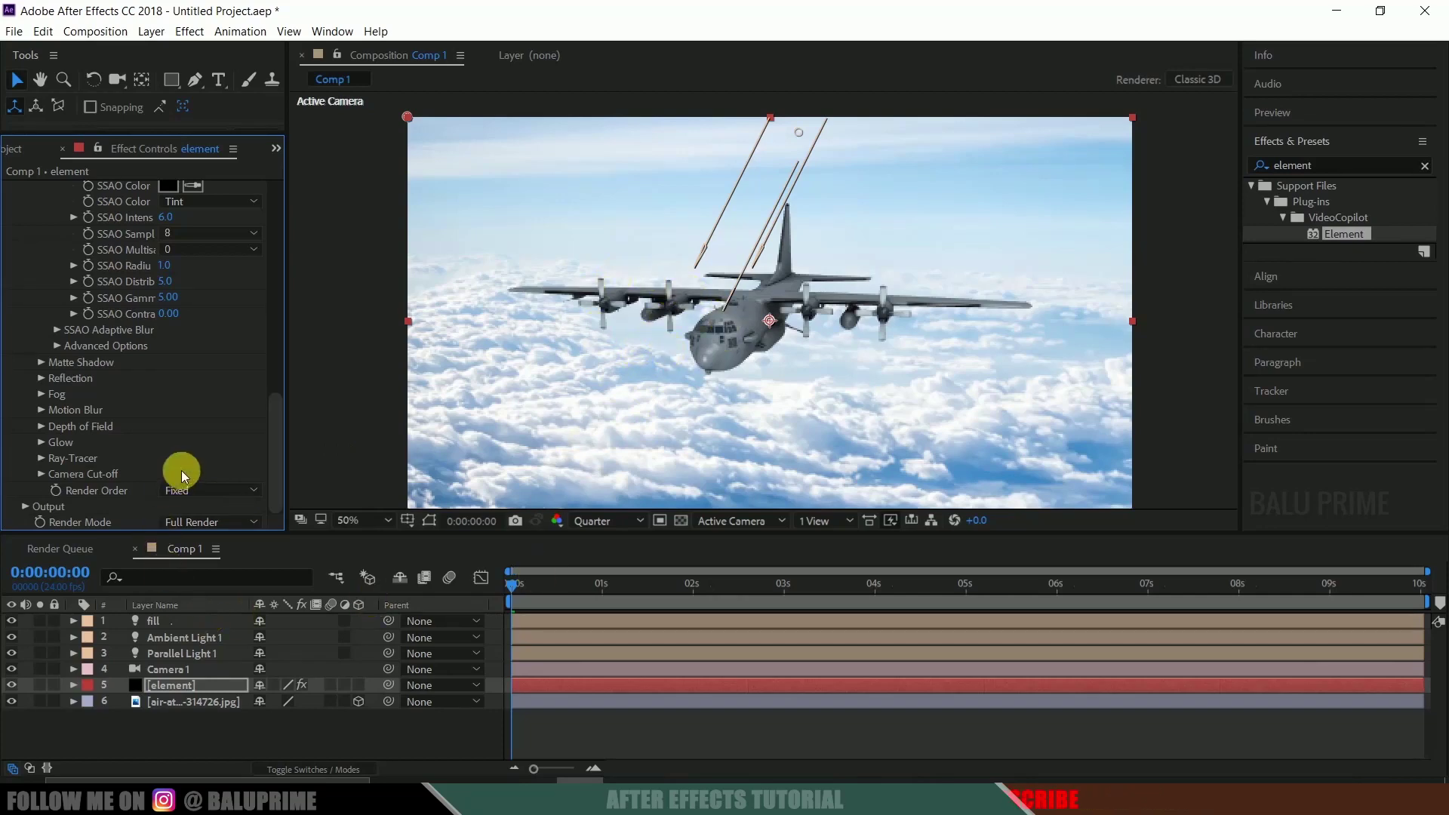
scroll(173, 437, up, 7)
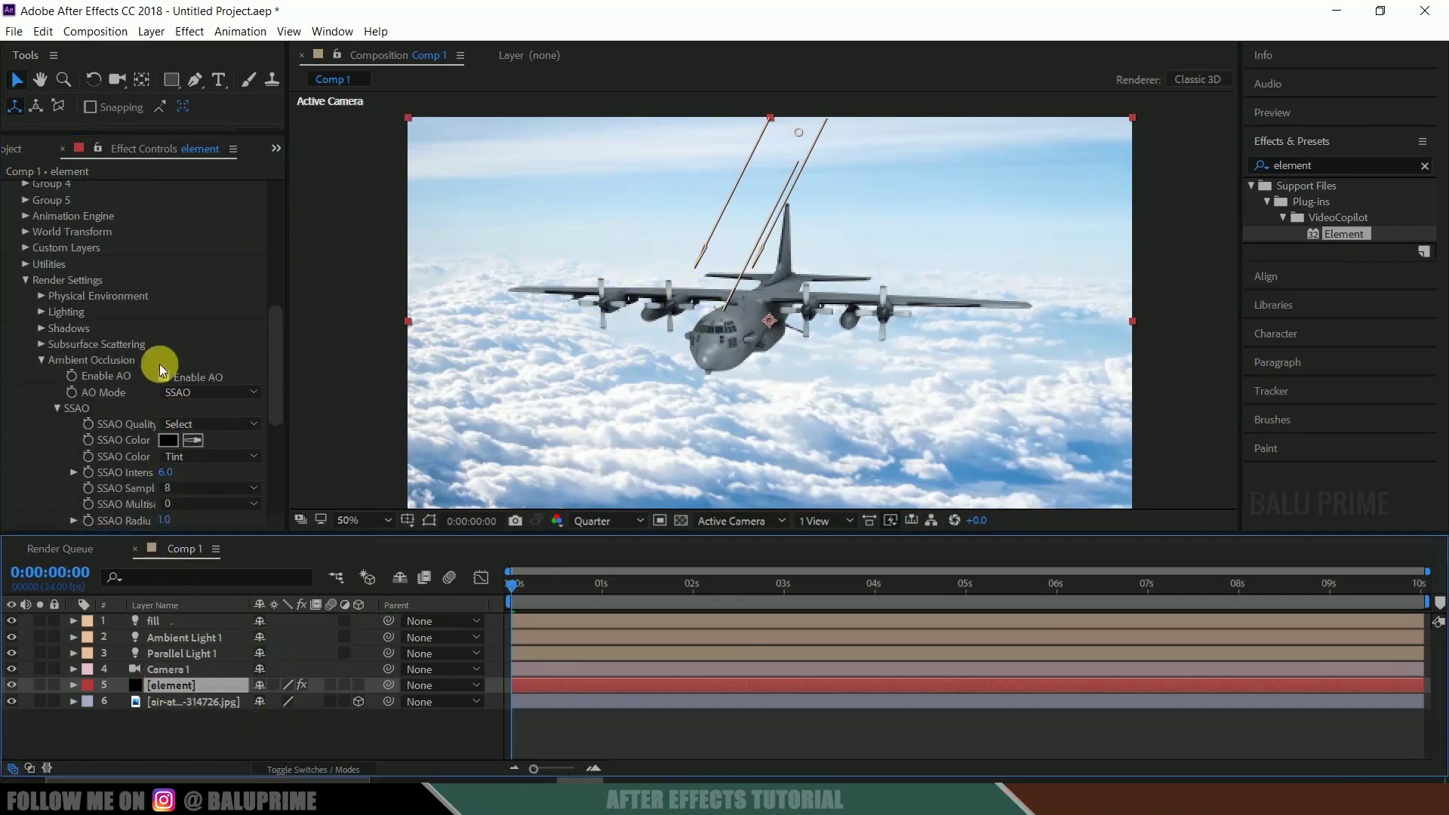
scroll(155, 355, up, 8)
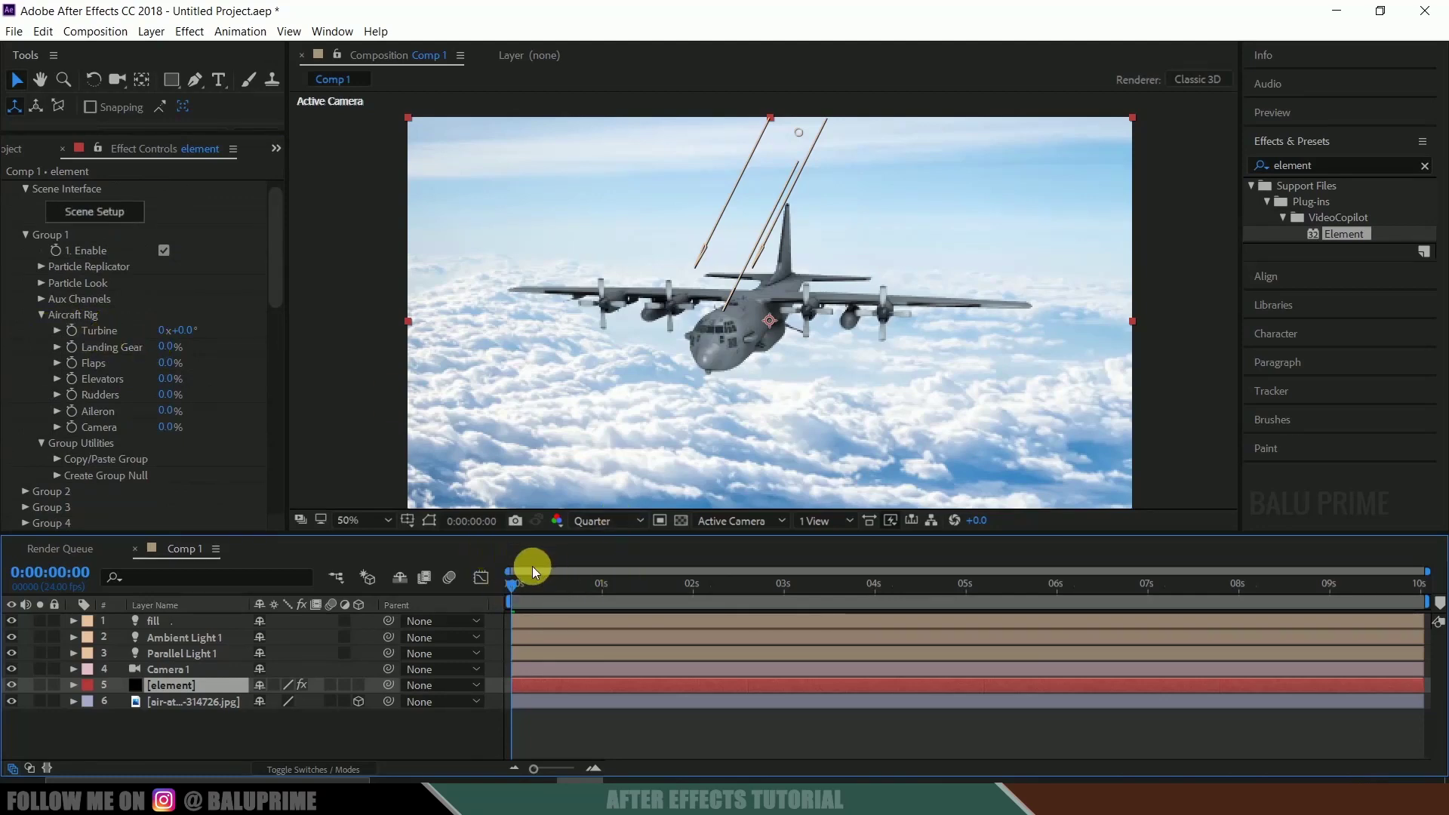
- Keyframe the Aircraft Rig Turbine from 0s to 50 at the comp end, then preview
click(518, 587)
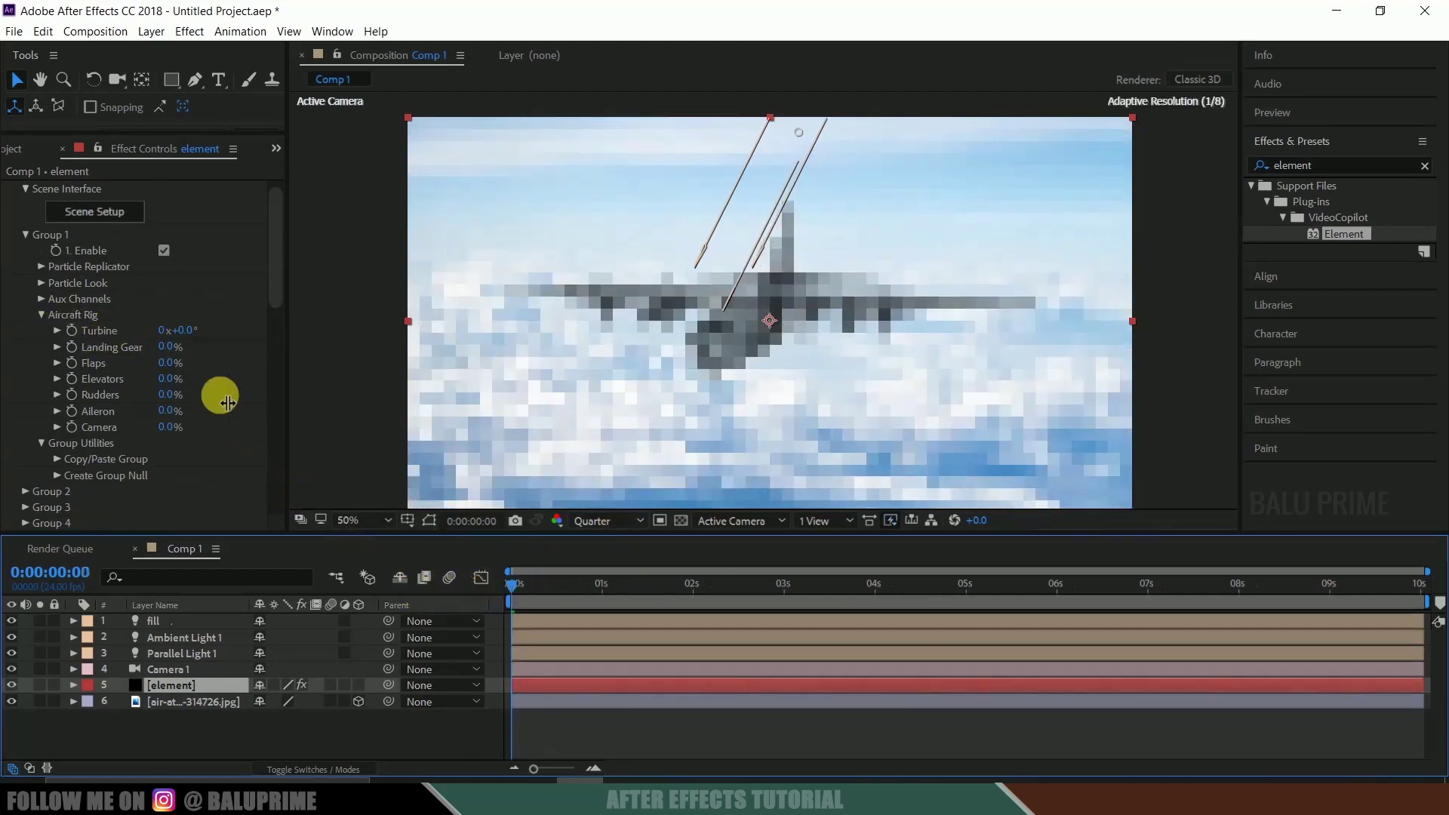
click(71, 332)
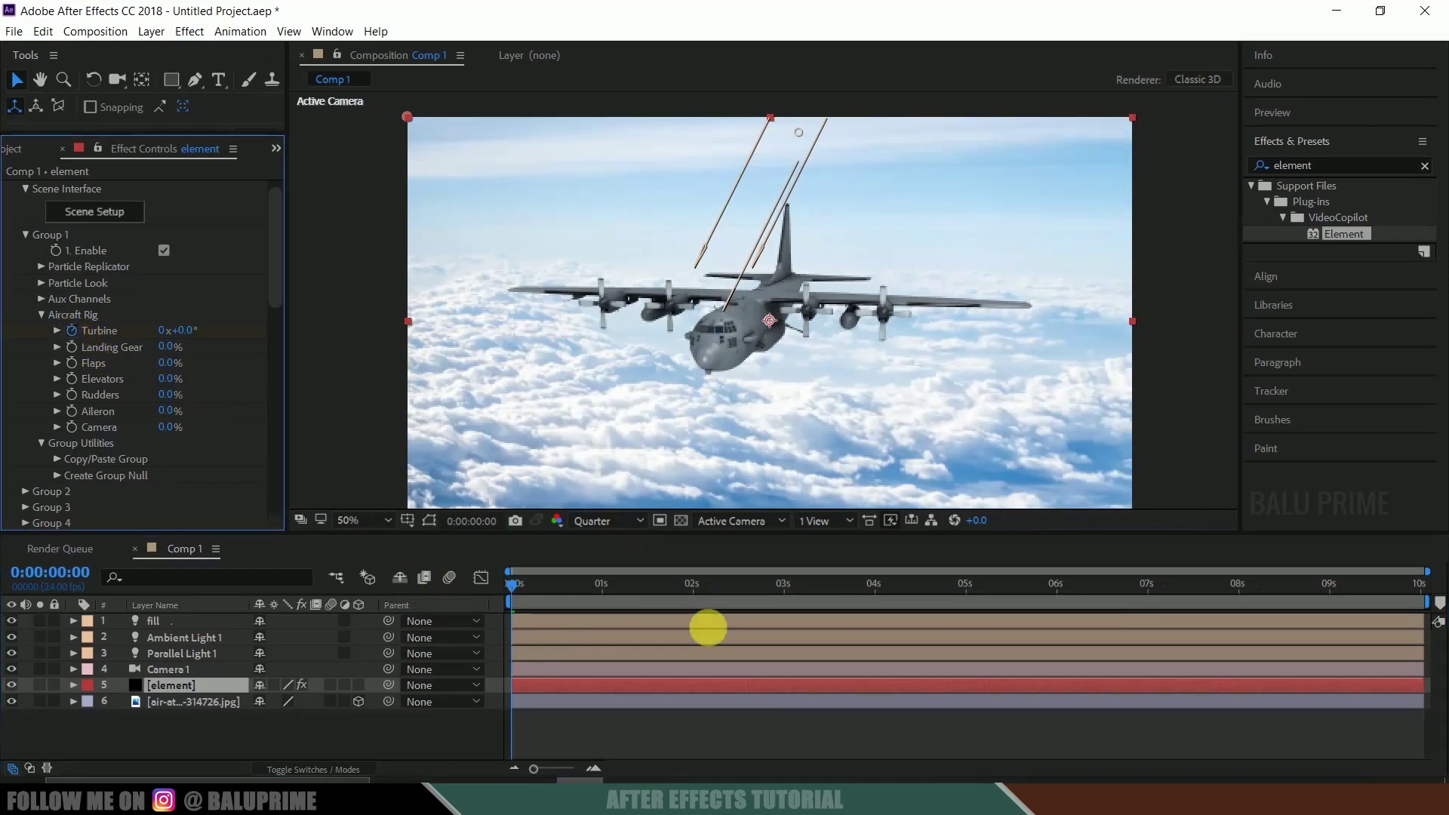
drag(513, 584, 1438, 606)
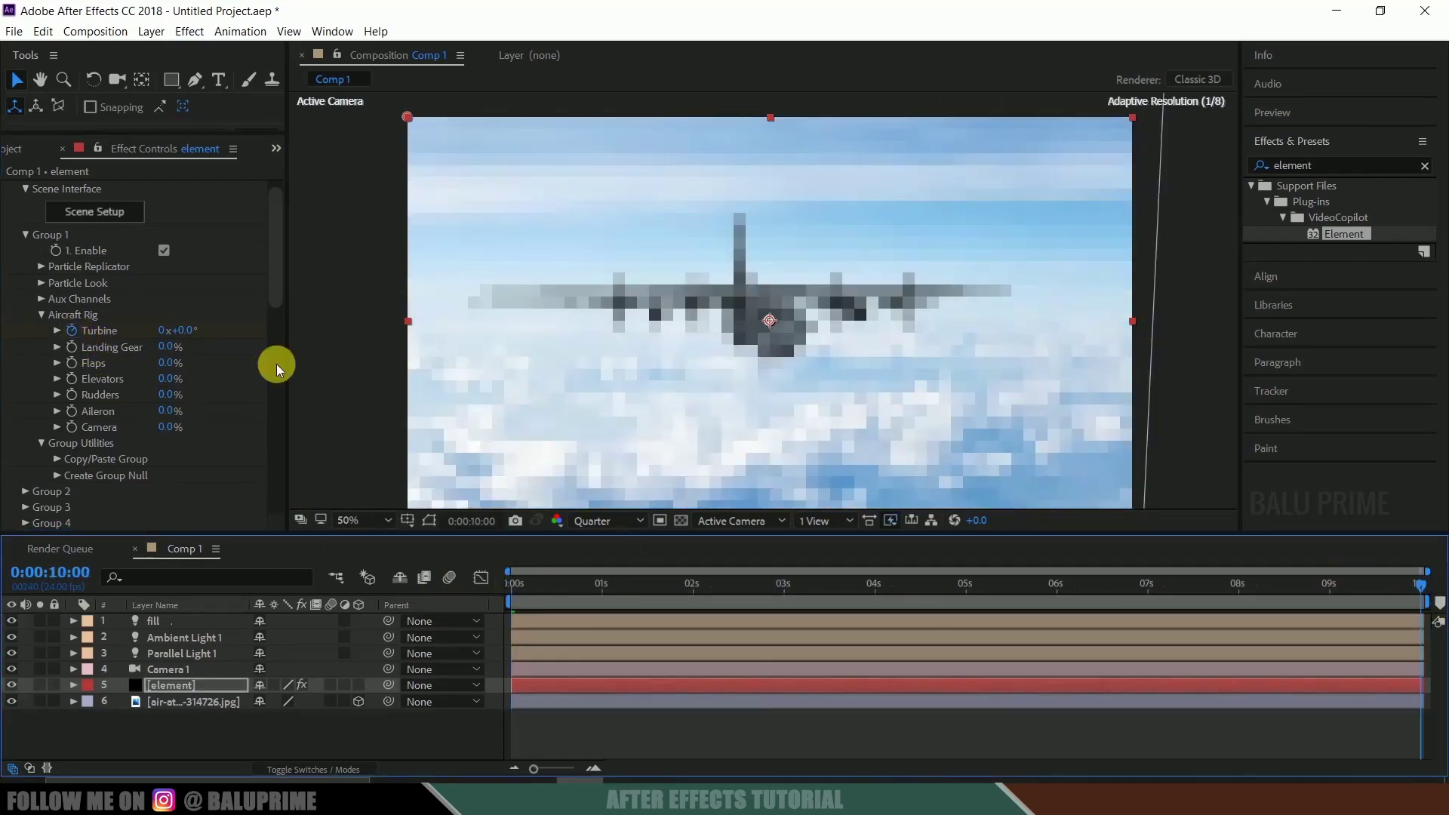
click(162, 332)
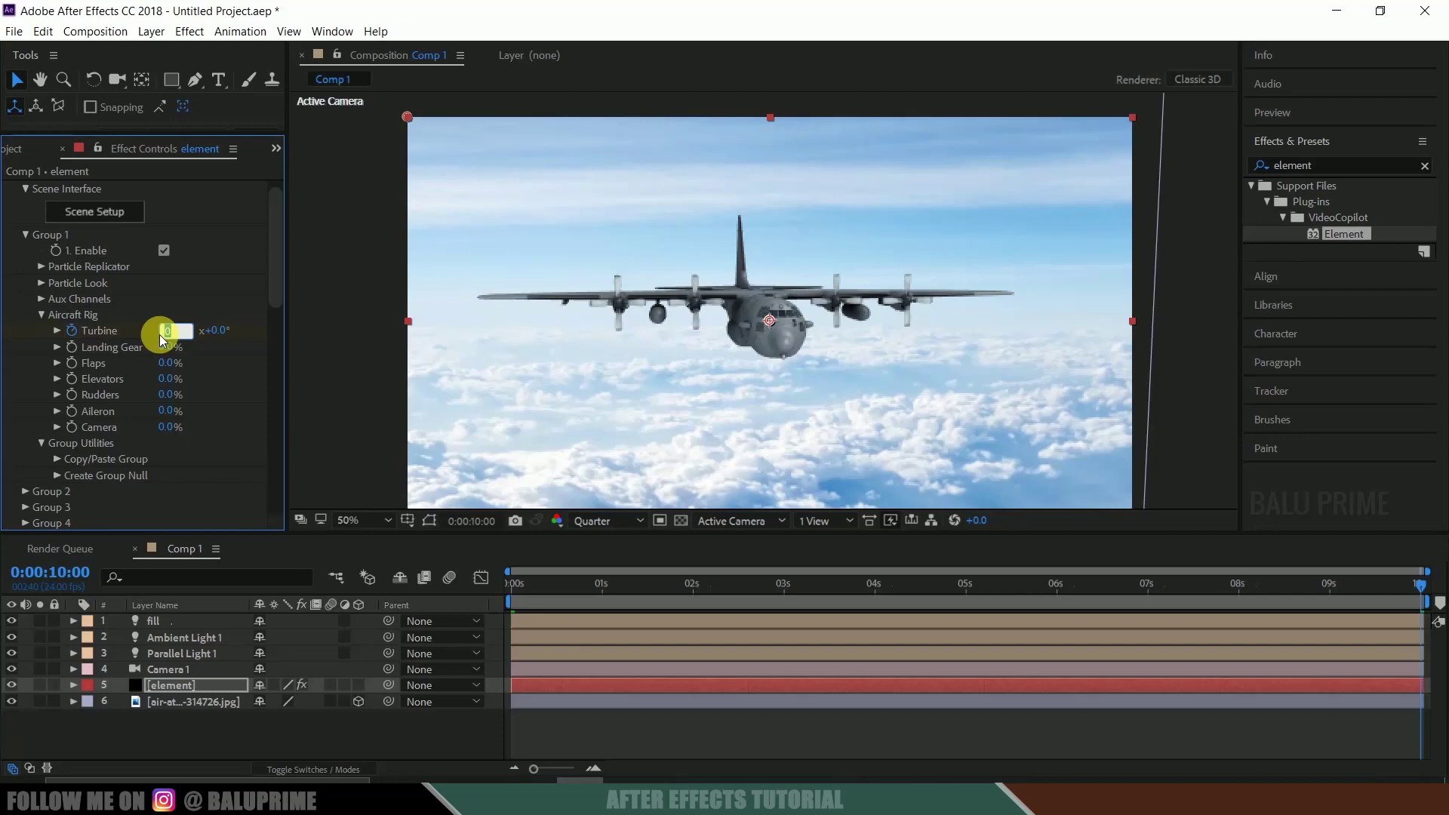
text(50)
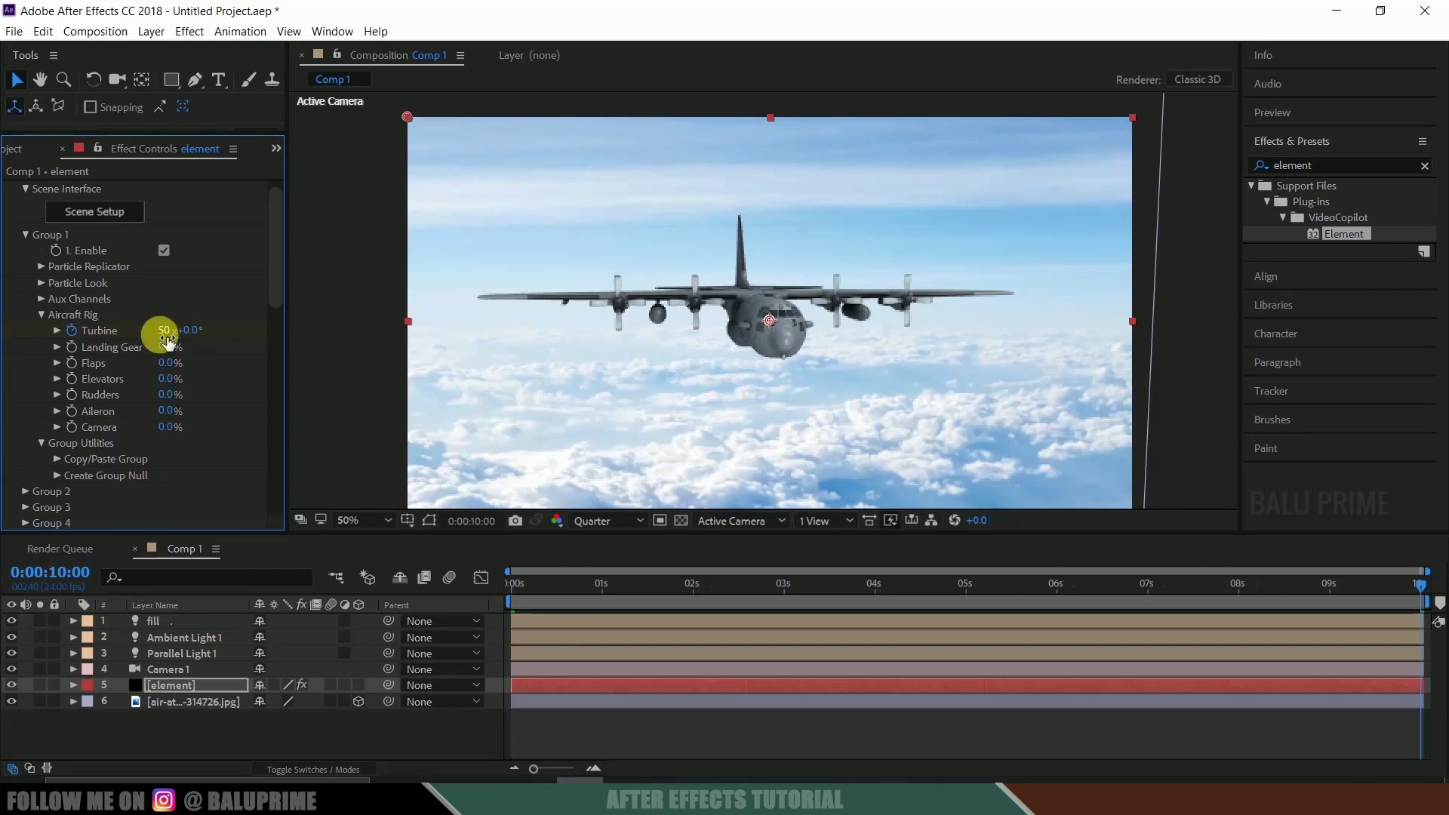
key(Return)
key(space)
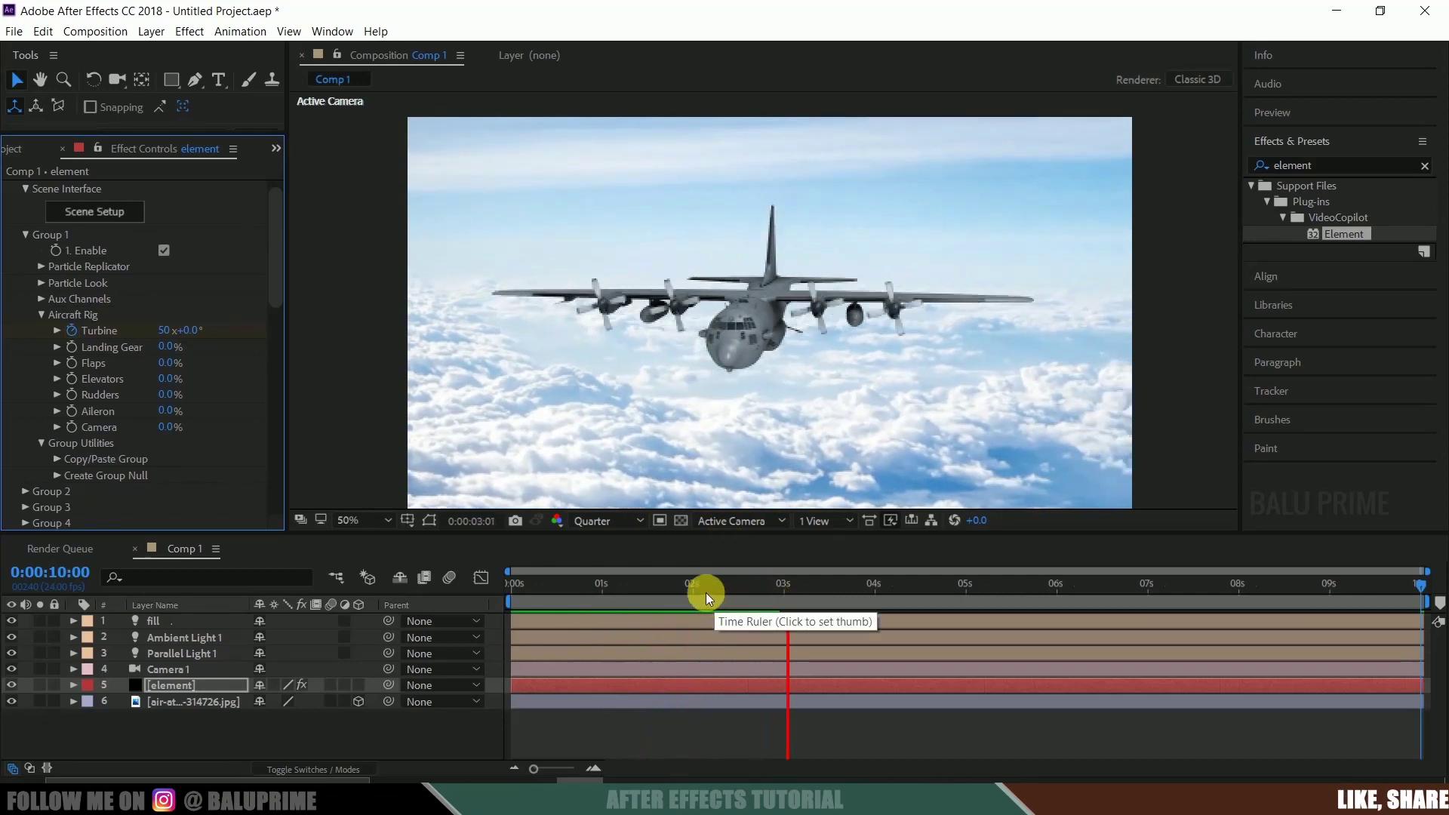
- Stop the preview and switch Element's Motion Blur to On
key(space)
scroll(244, 406, down, 15)
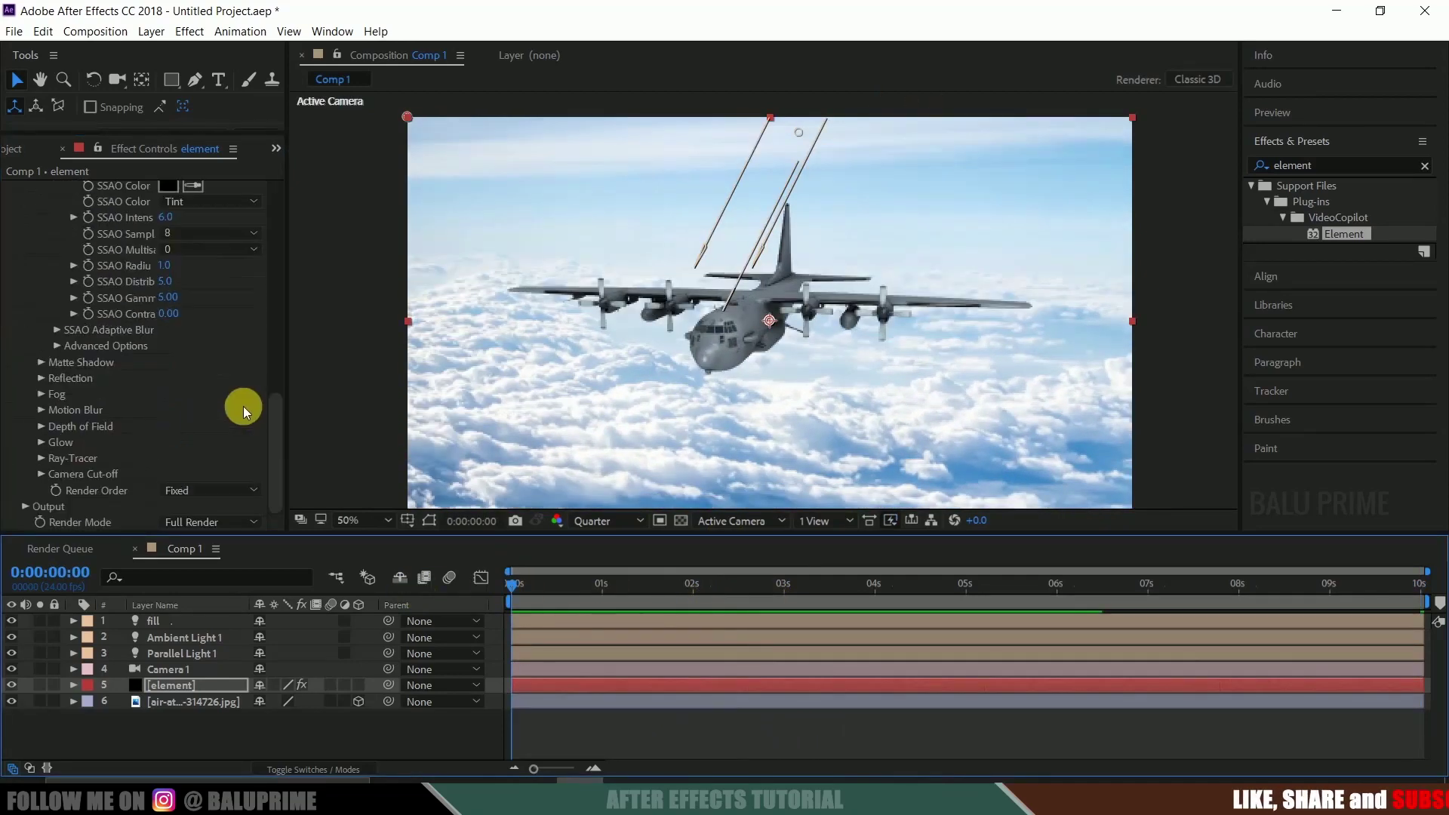
click(42, 410)
scroll(170, 442, down, 2)
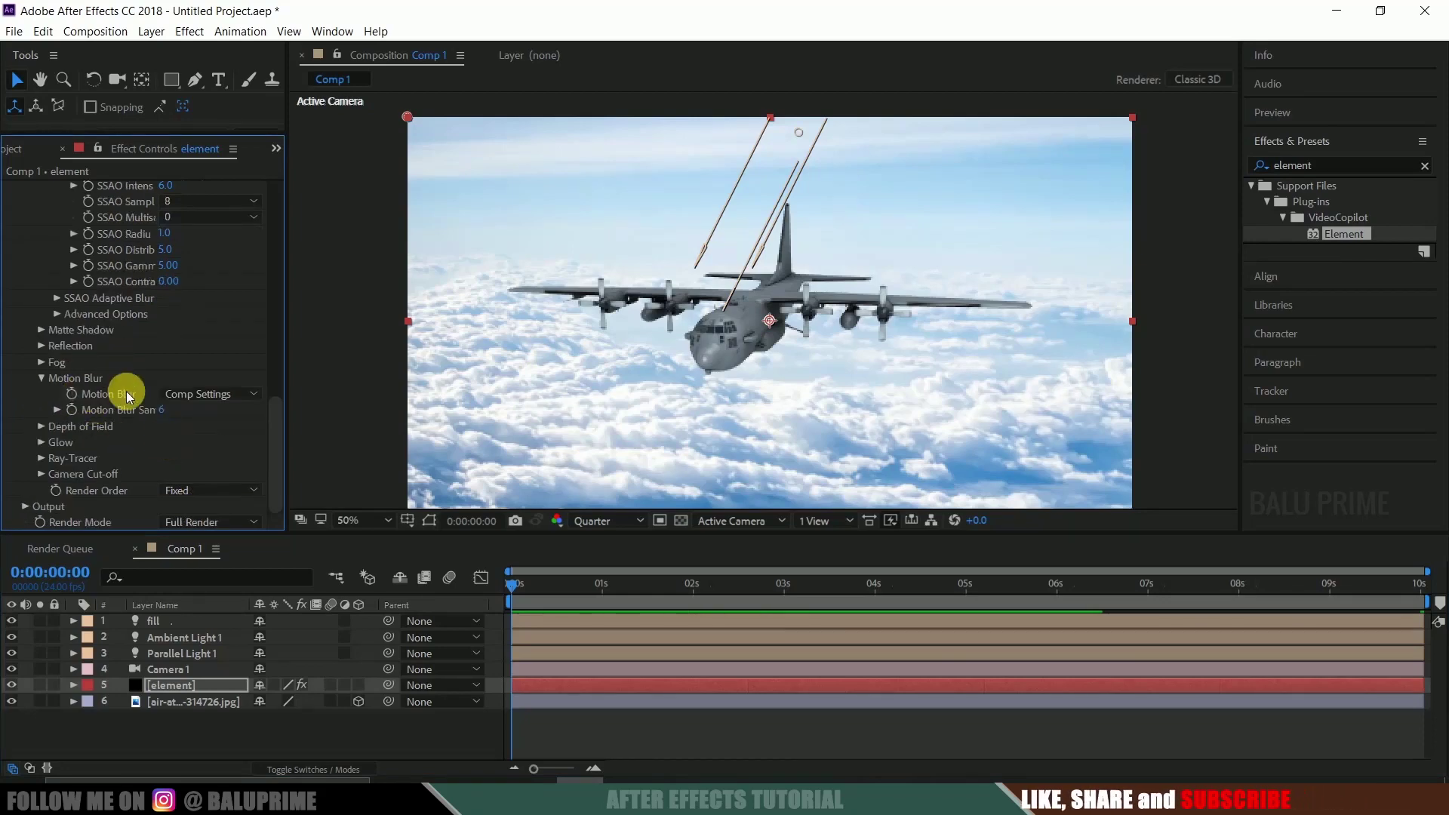
click(207, 394)
click(229, 429)
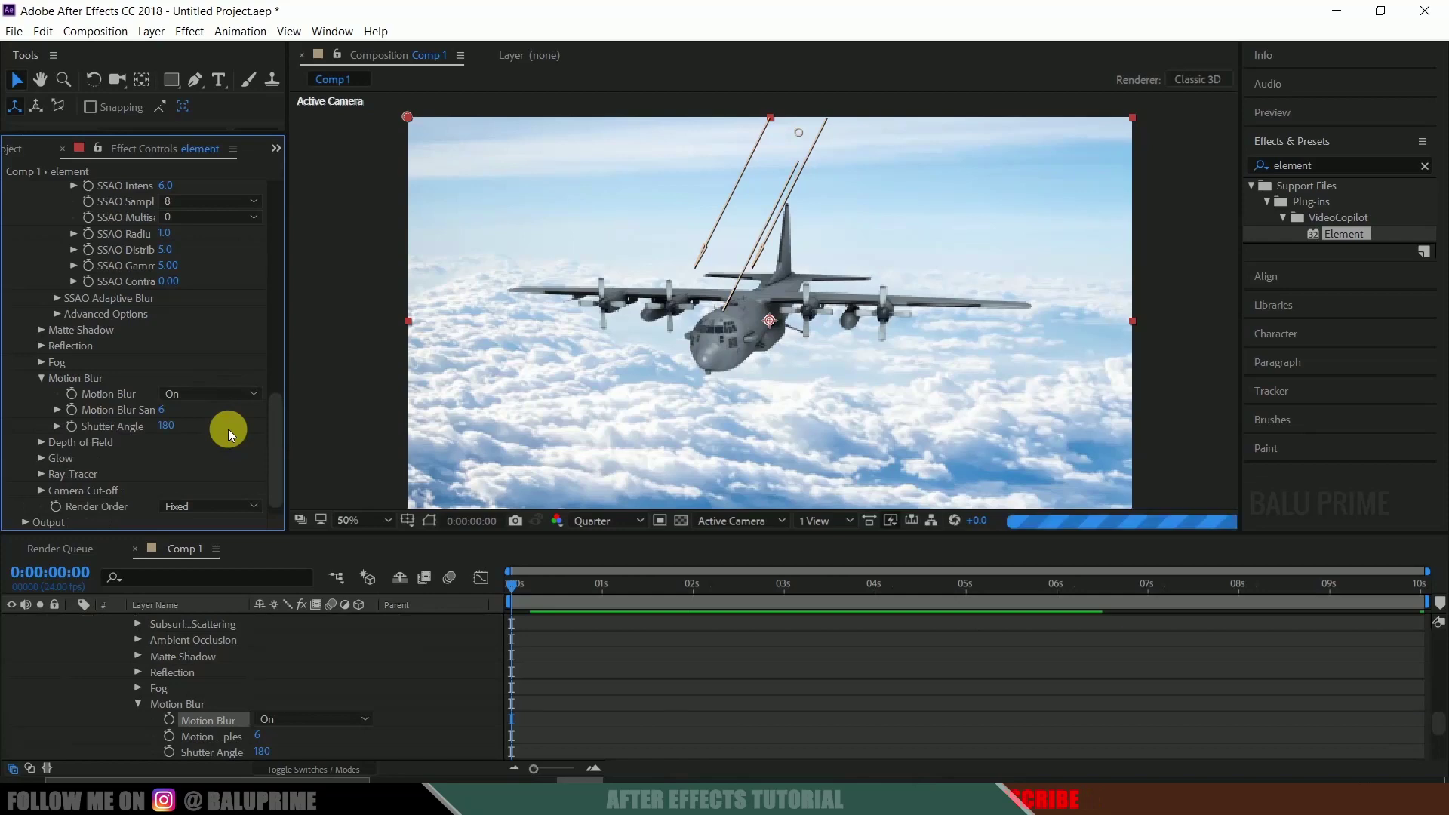
- Set Shutter Angle to 250 and Motion Blur Samples to 18, then preview and scrub the blur
click(167, 426)
text(250)
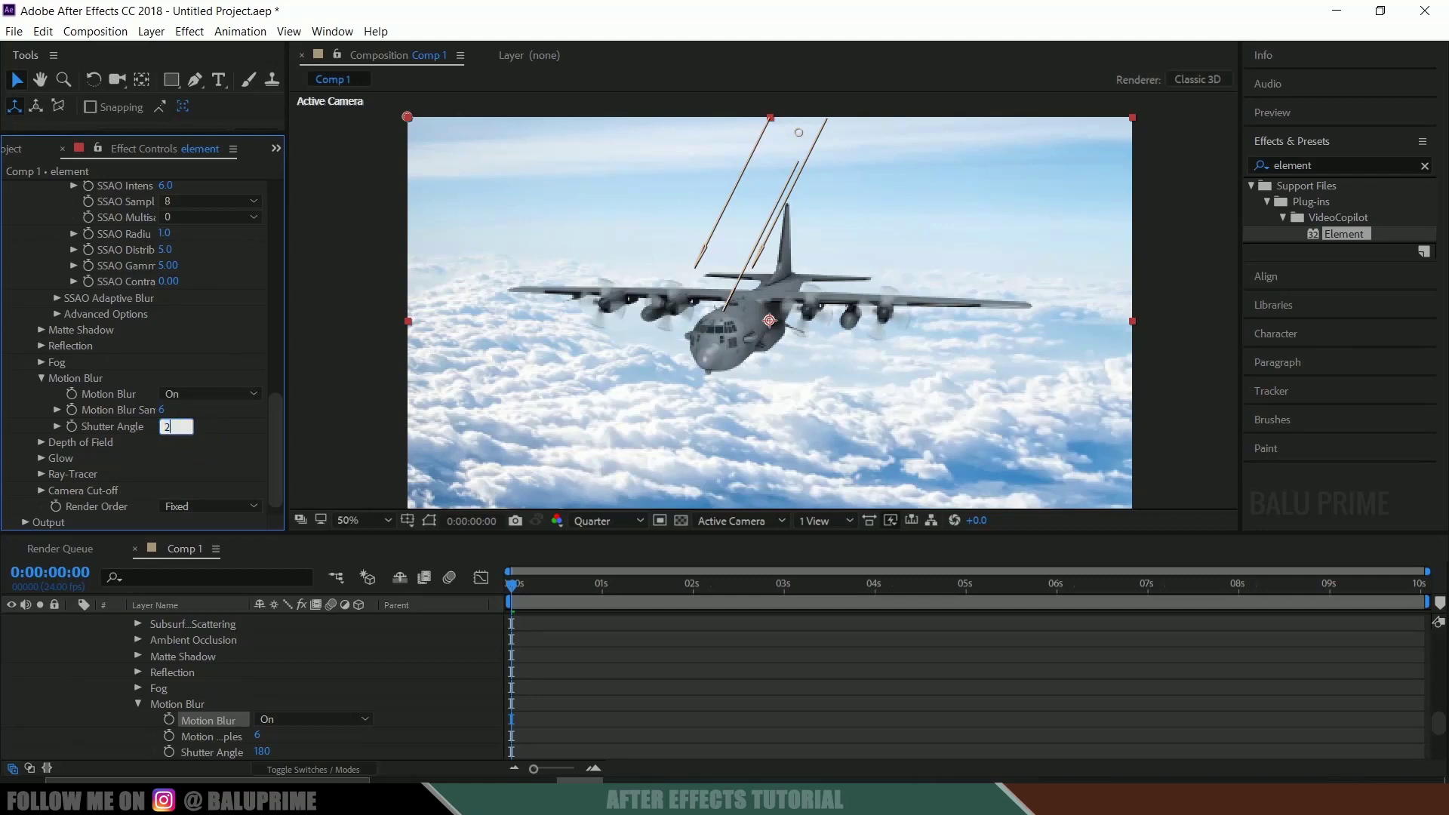
click(198, 437)
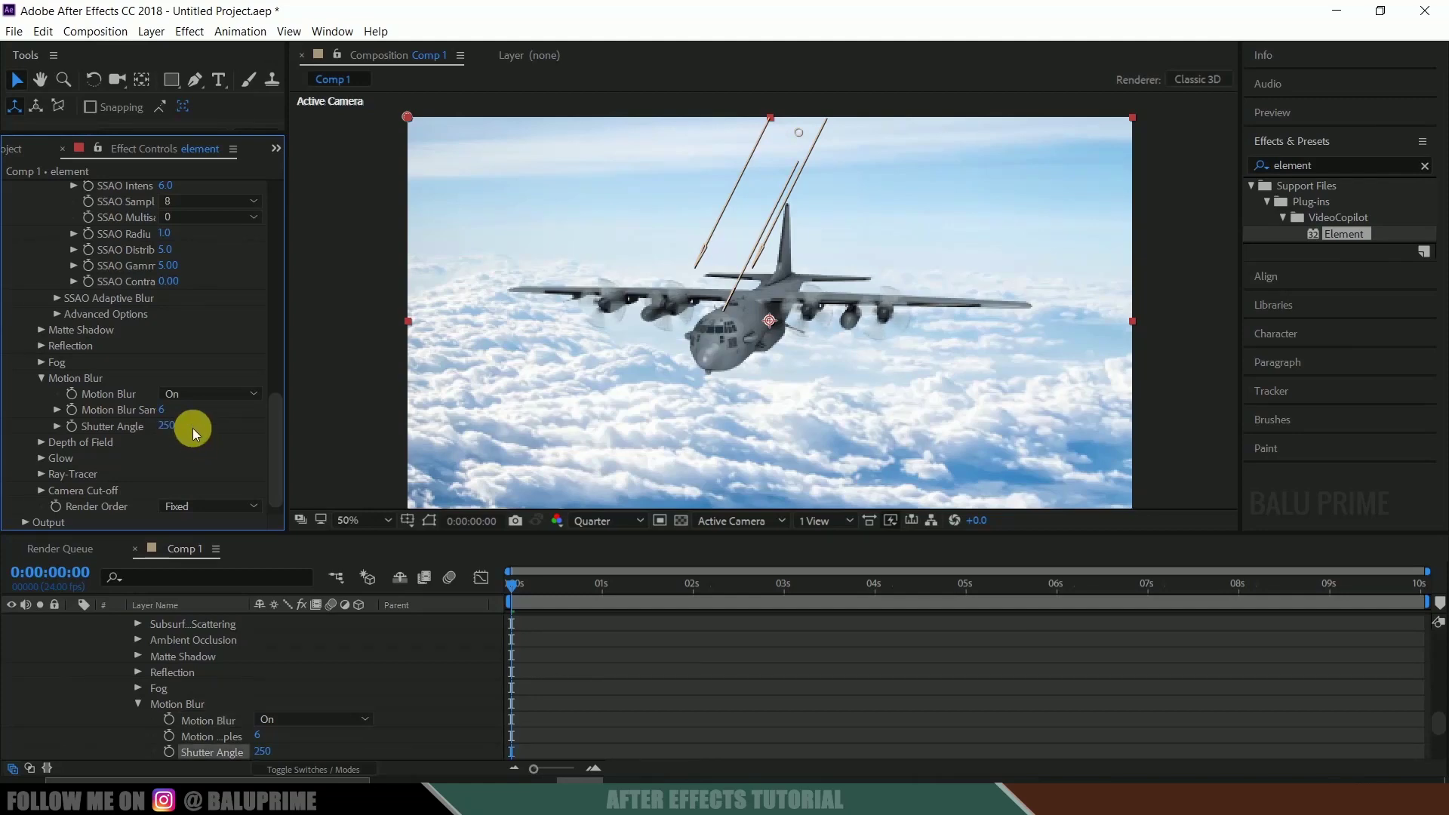
click(164, 411)
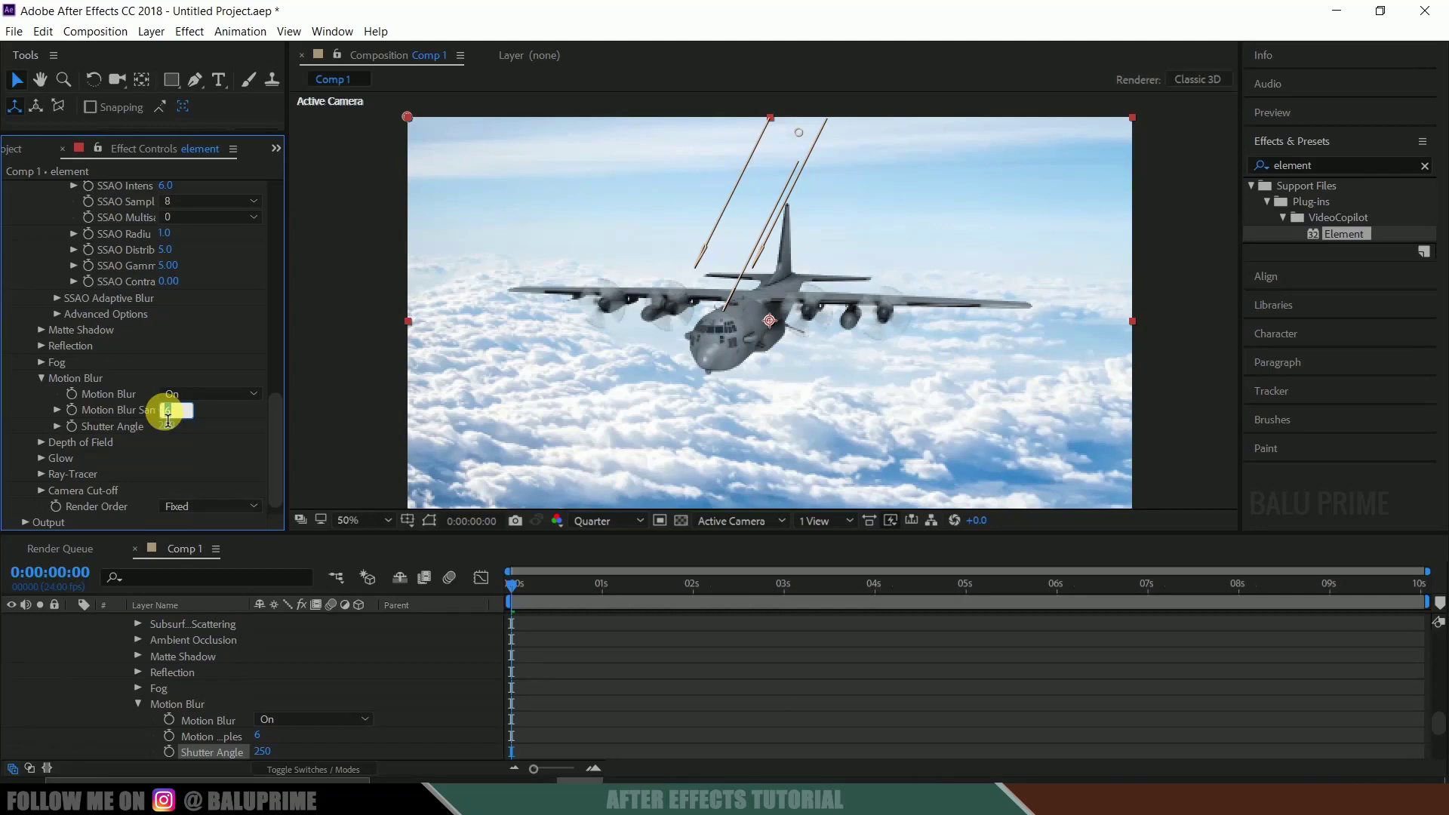
click(171, 417)
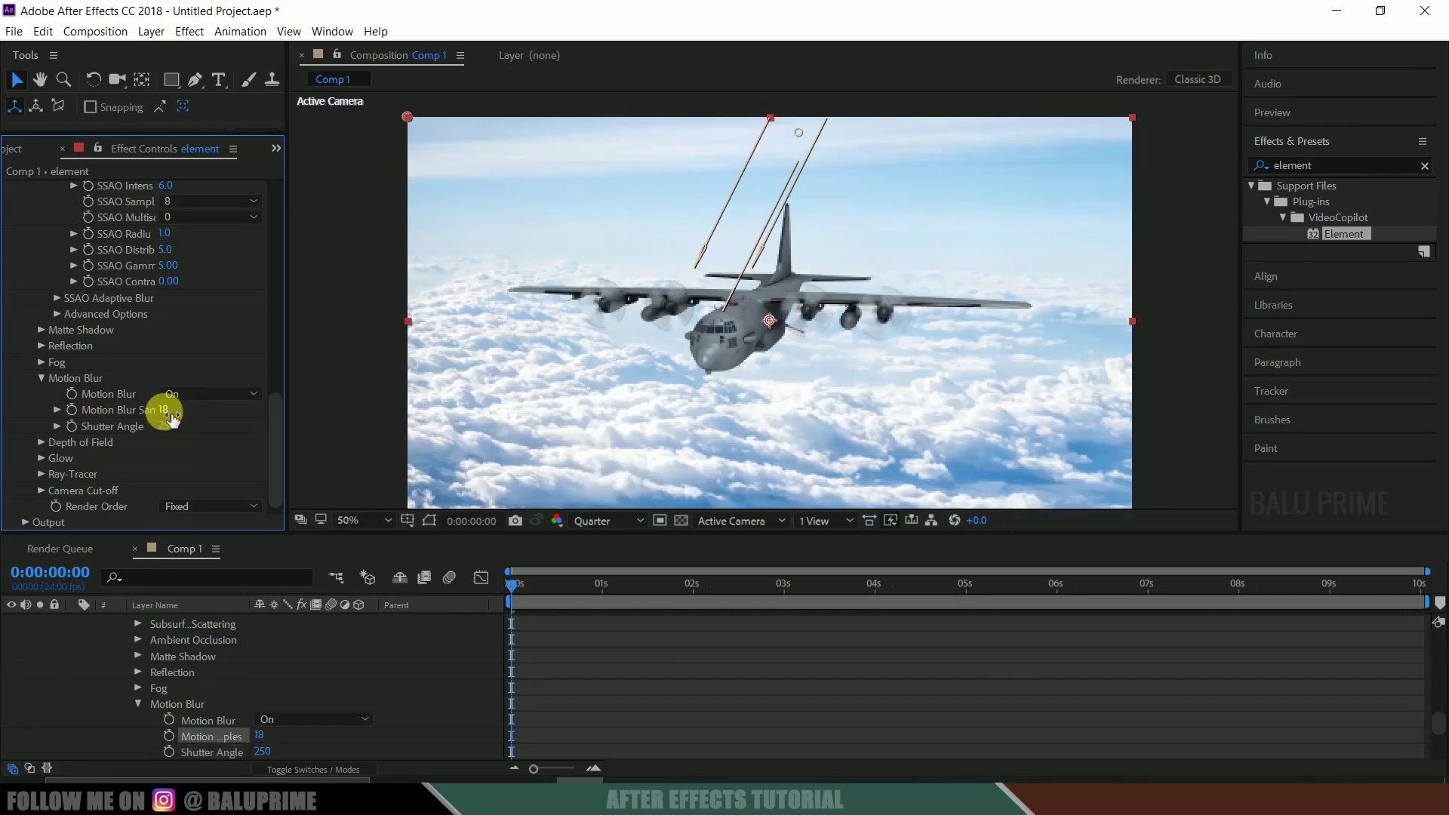
key(space)
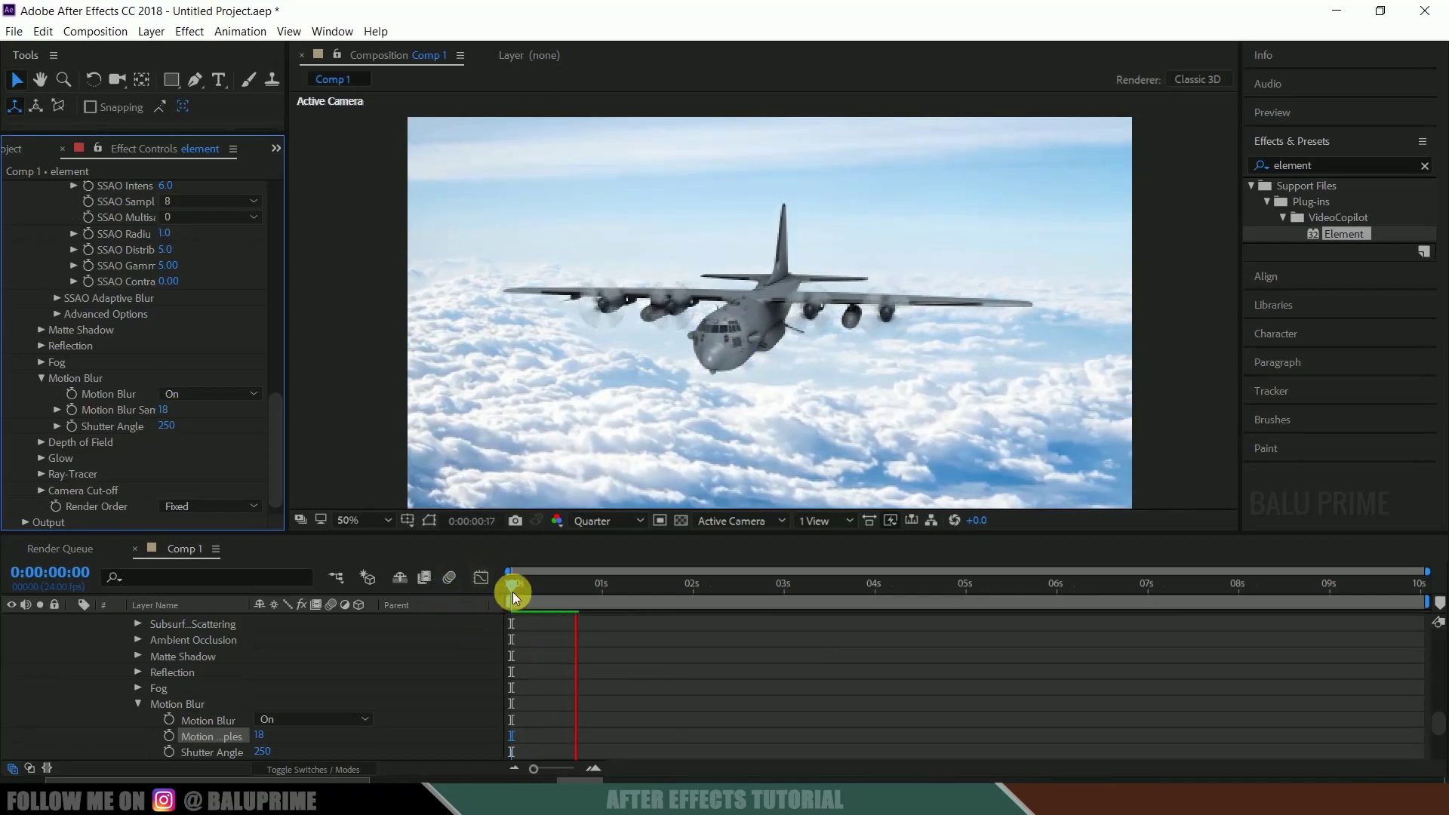
drag(522, 586, 1426, 586)
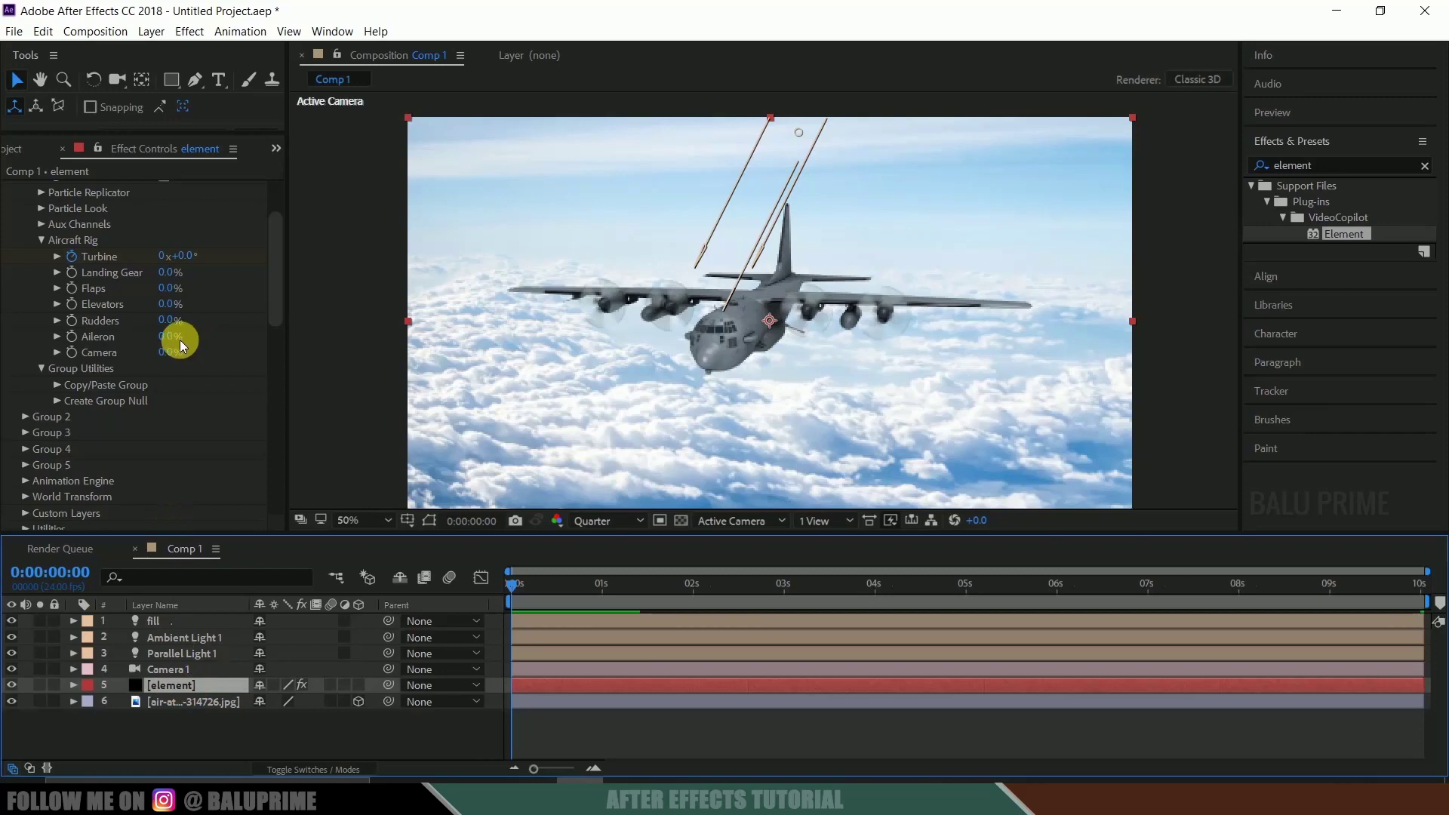
- Collapse the Aircraft Rig and create a group null controlling Group 1
scroll(185, 332, up, 3)
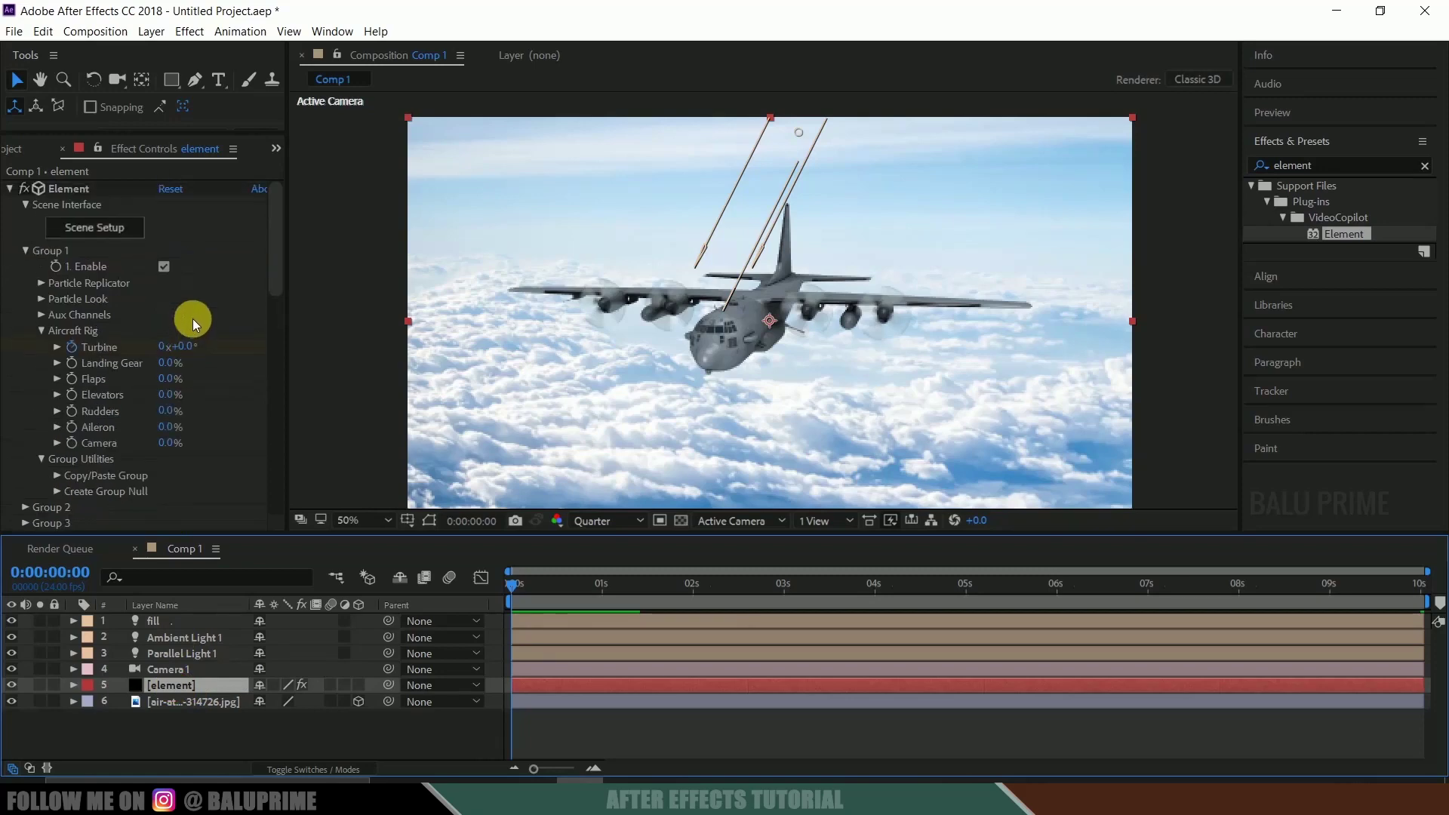
click(39, 328)
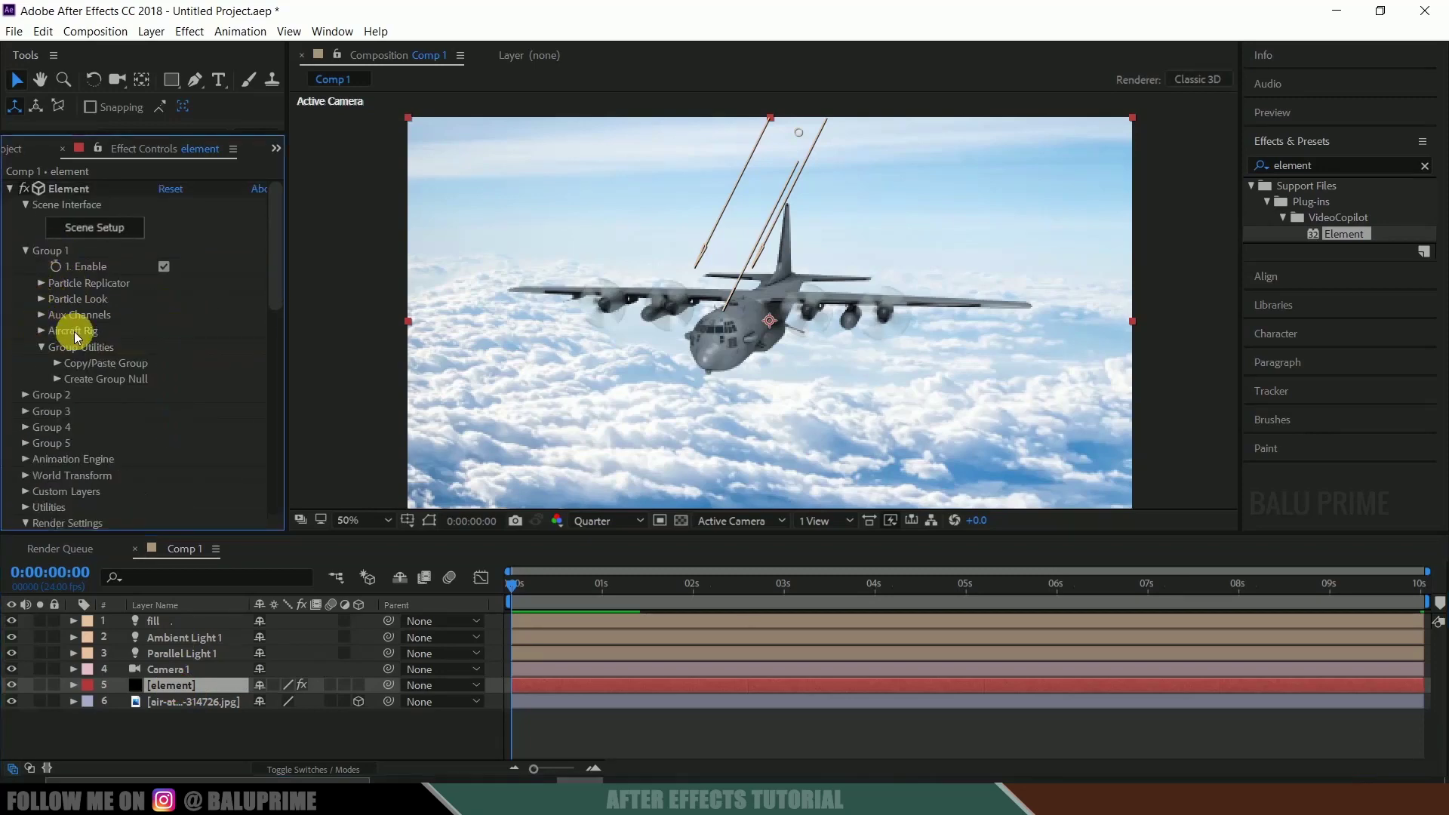
click(58, 379)
click(95, 407)
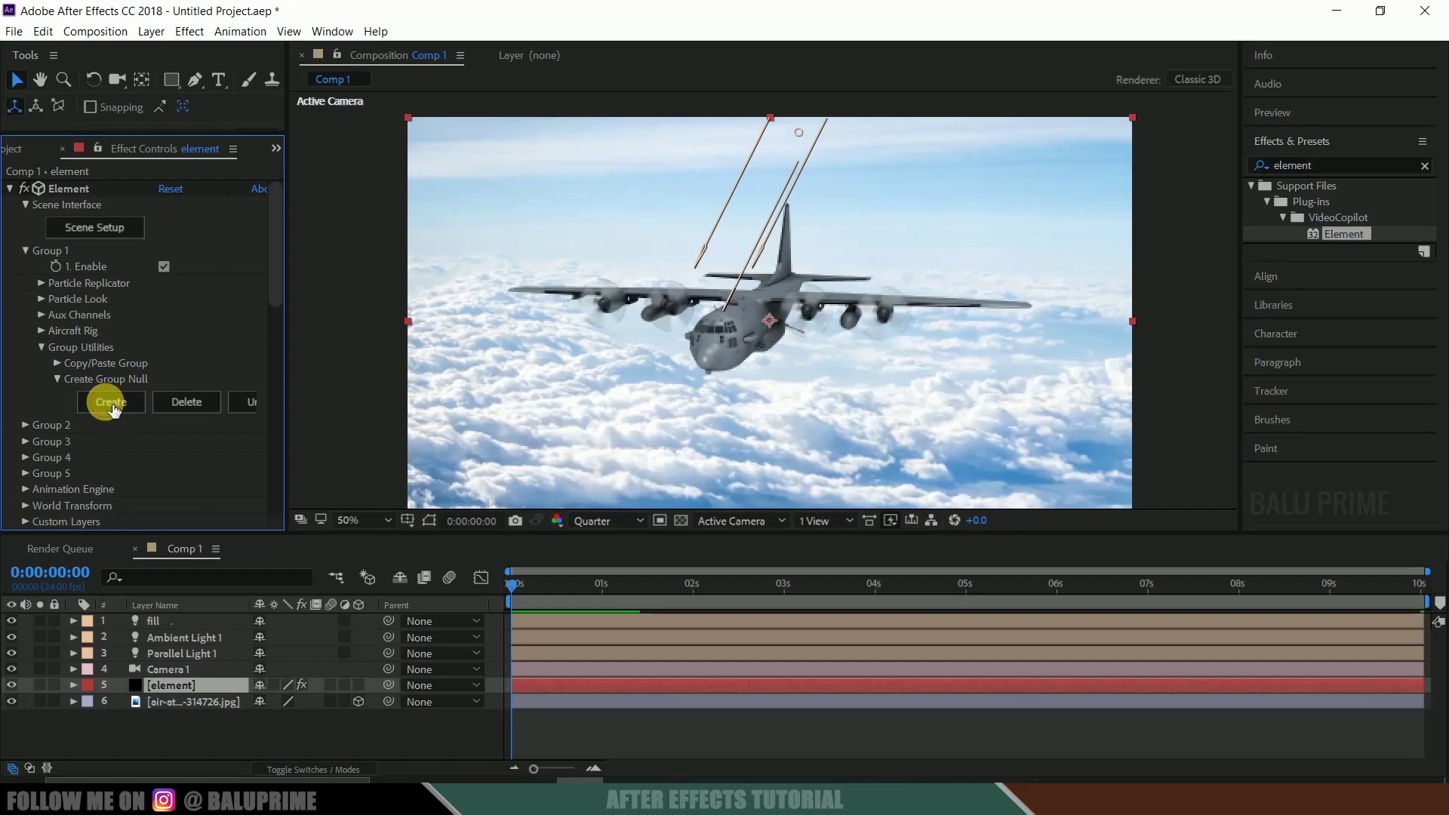
- Test-move the plane with Group 1 Null, undo each move, and scrub the opening seconds
click(172, 628)
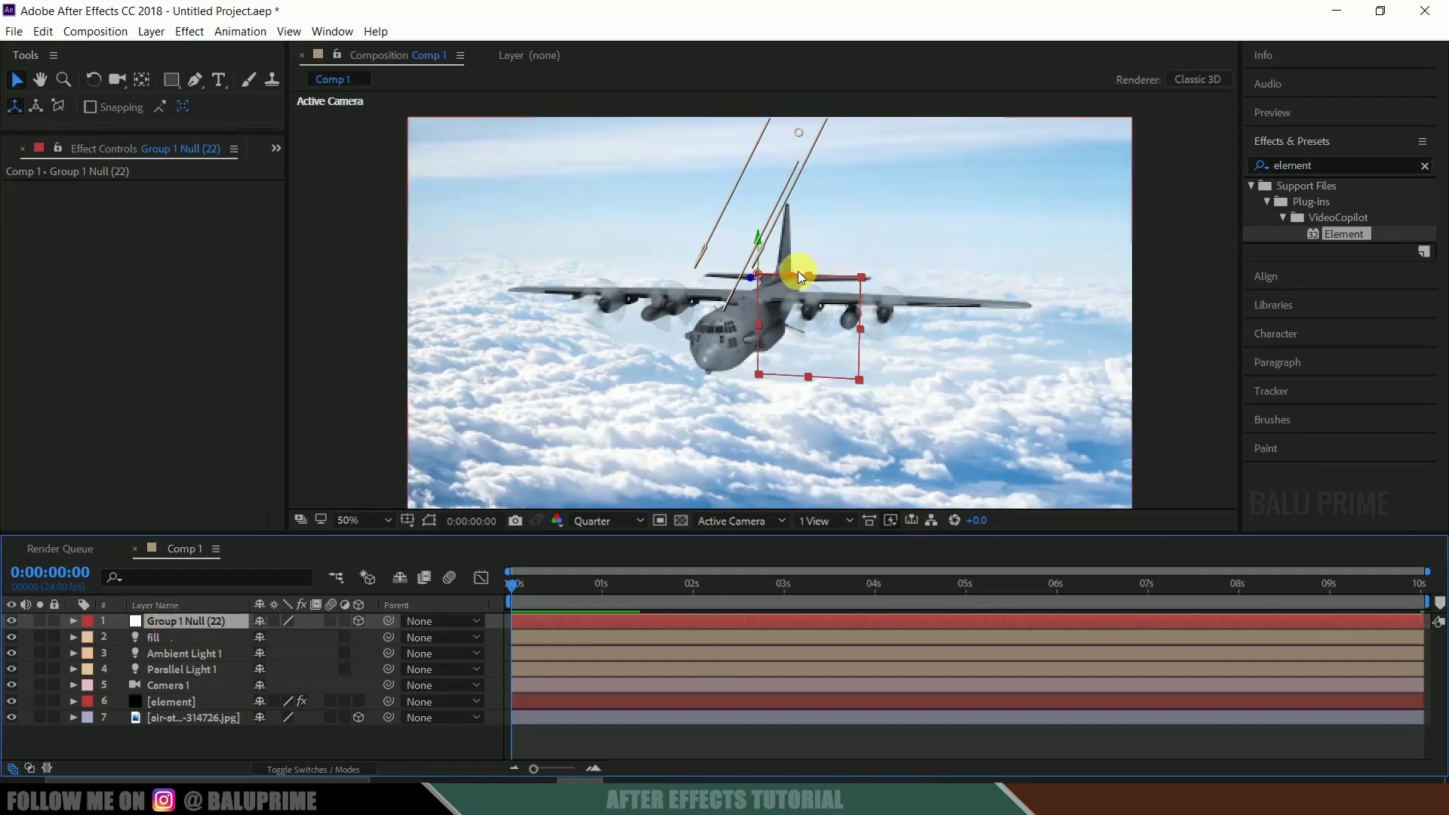
drag(794, 279, 919, 275)
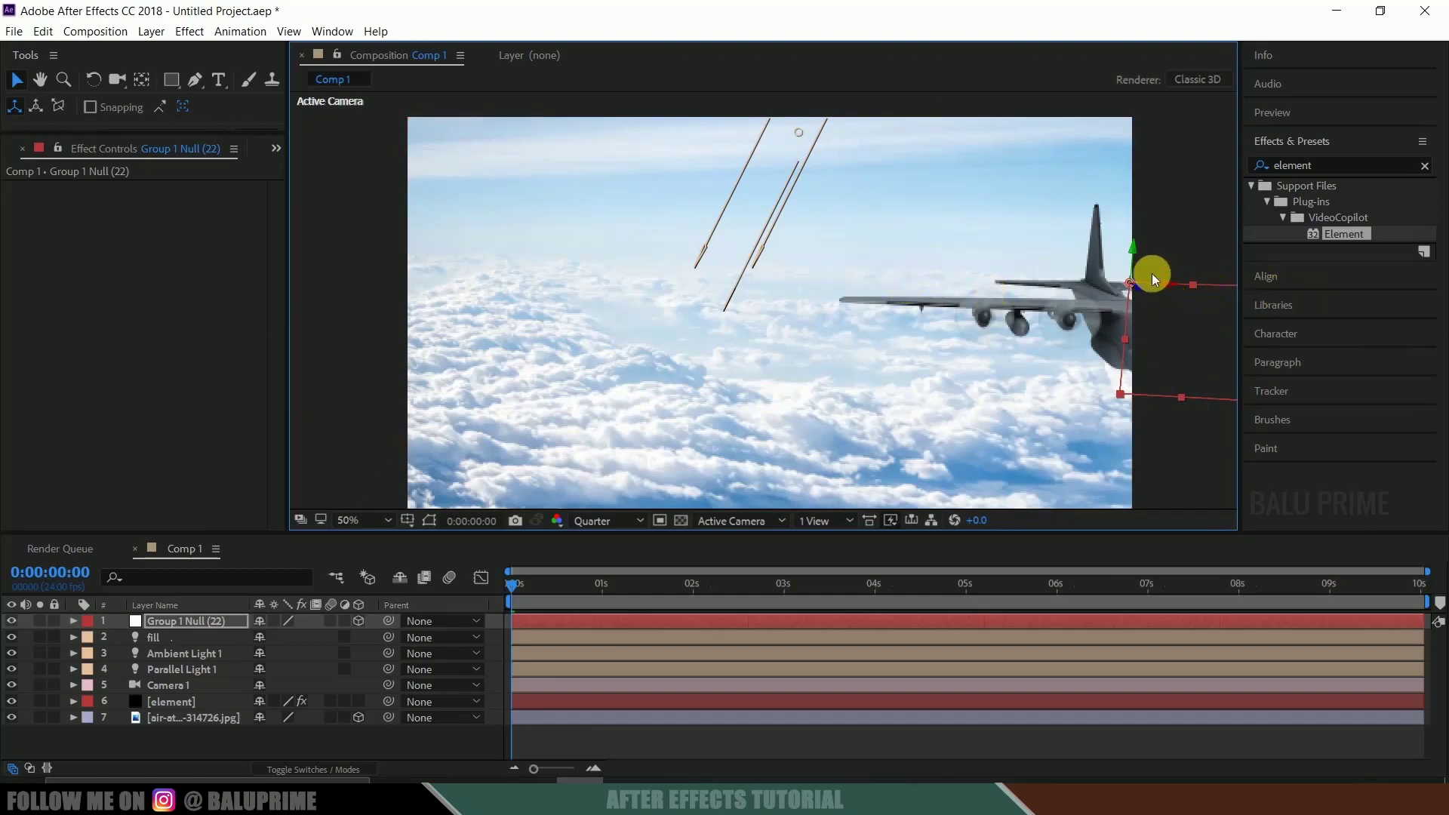
key(ctrl+z)
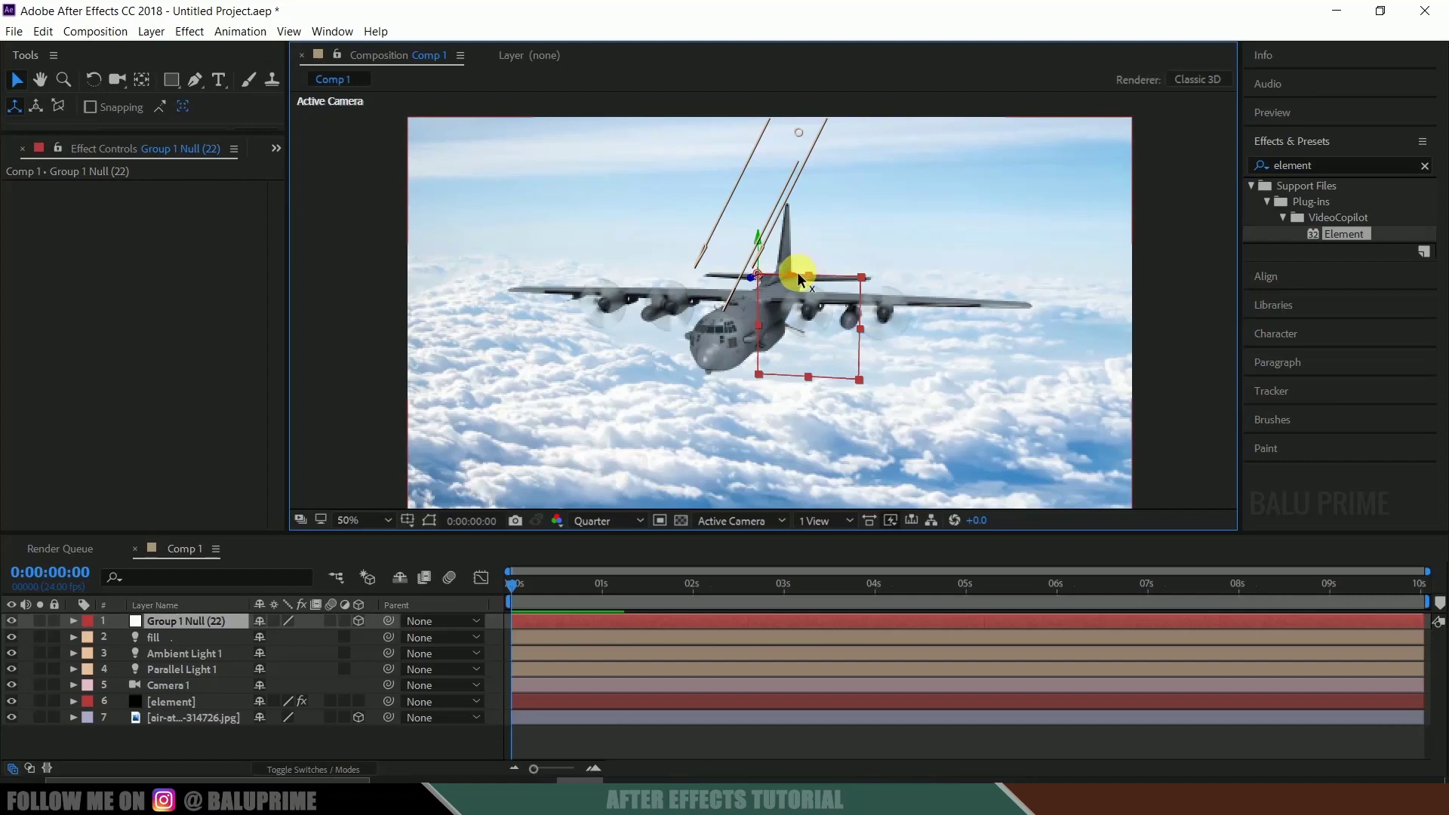
drag(797, 271, 744, 281)
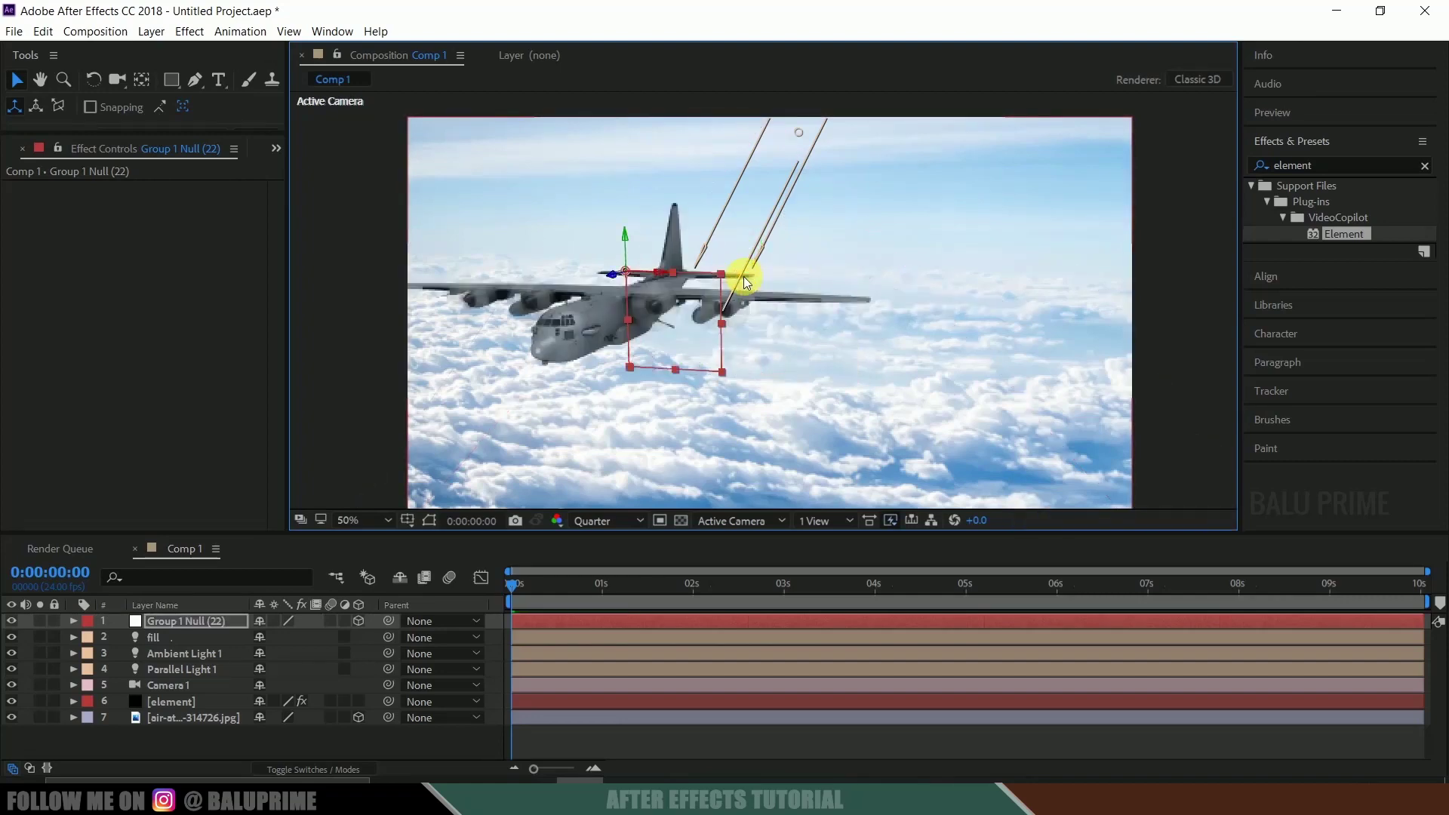
key(ctrl+z)
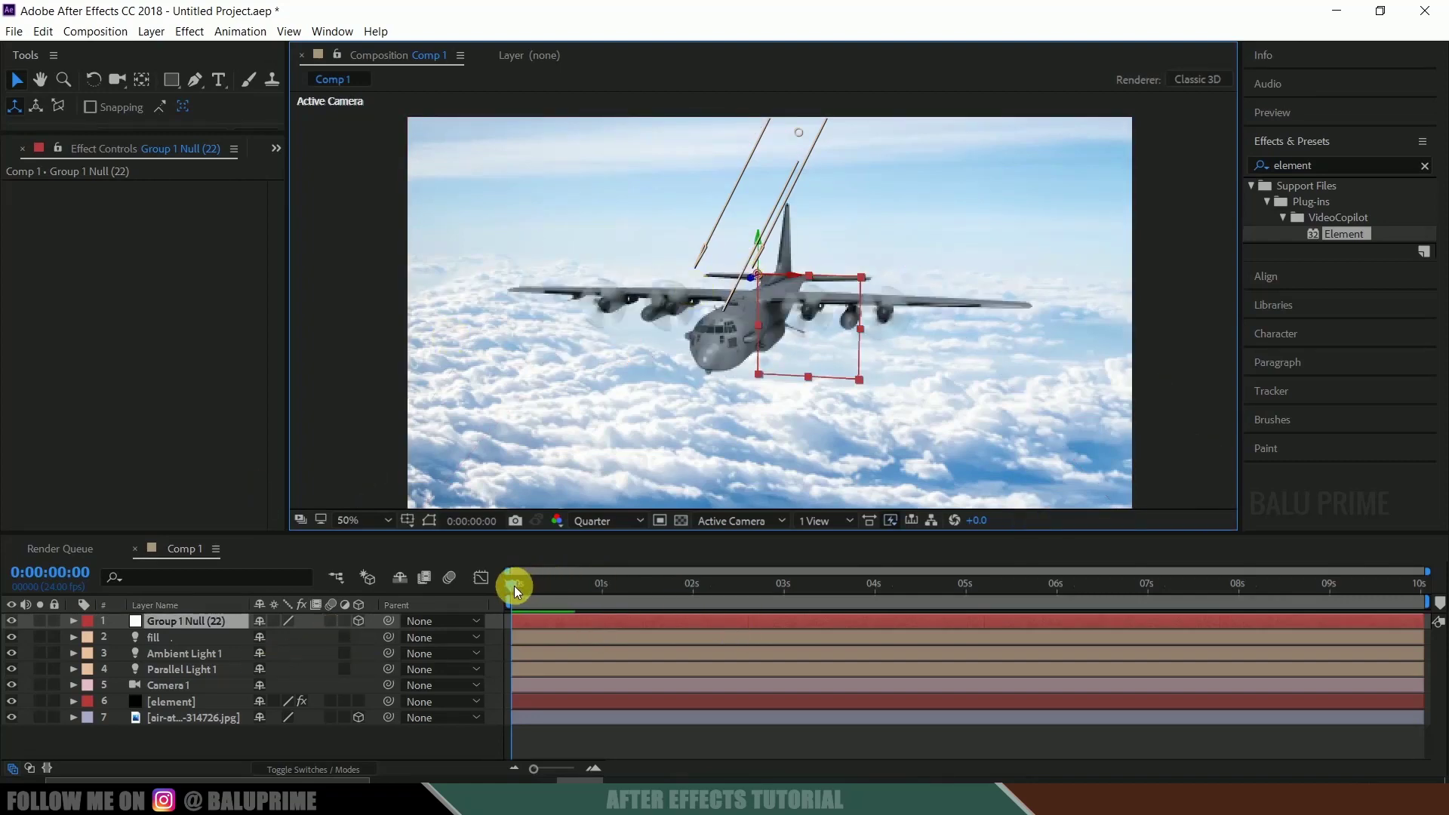
drag(514, 586, 692, 587)
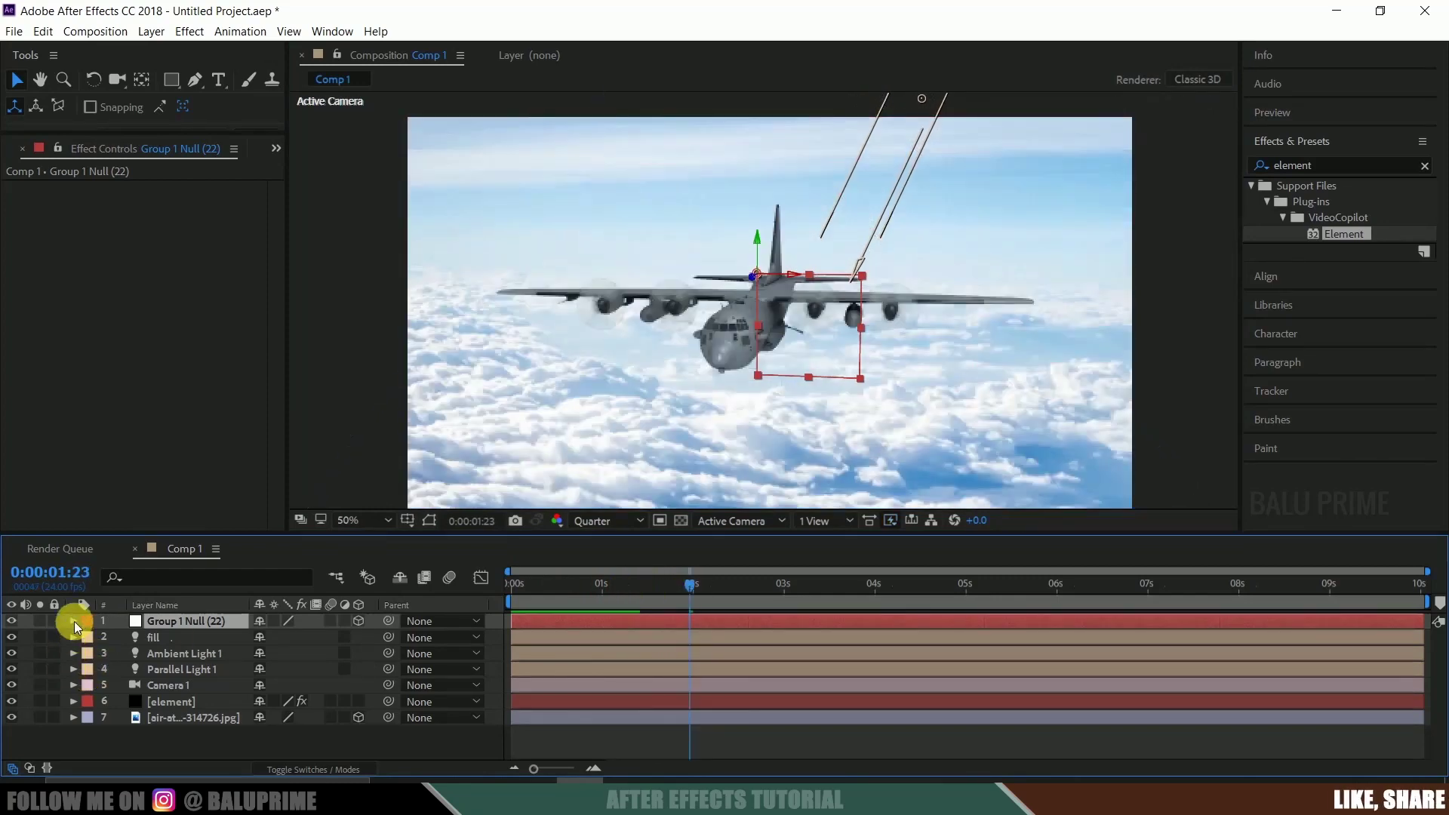
- Keyframe the null's Z Rotation at 1:23, set 20° at 10:00, and preview the bank
click(74, 621)
click(94, 642)
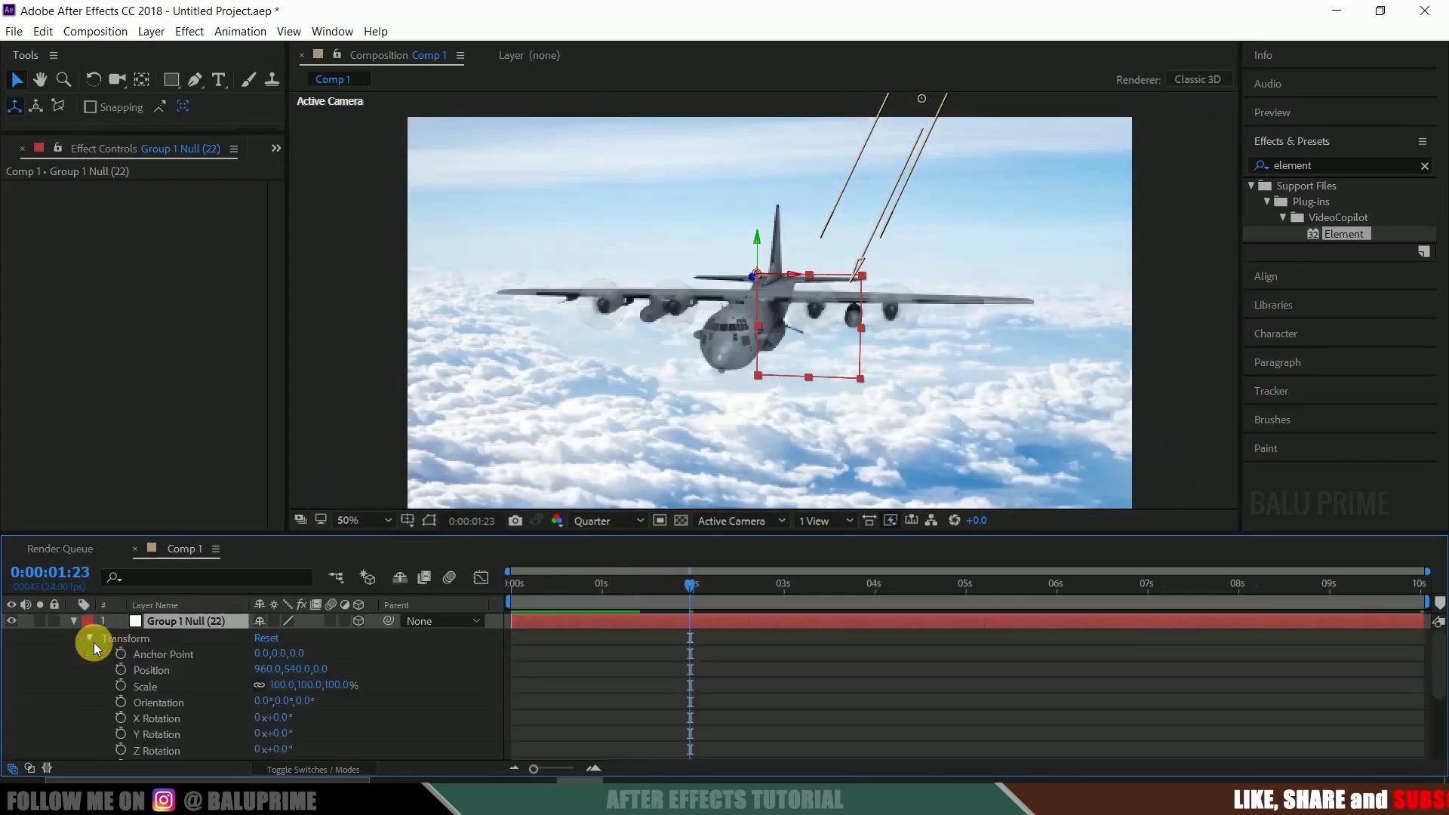
scroll(94, 641, down, 1)
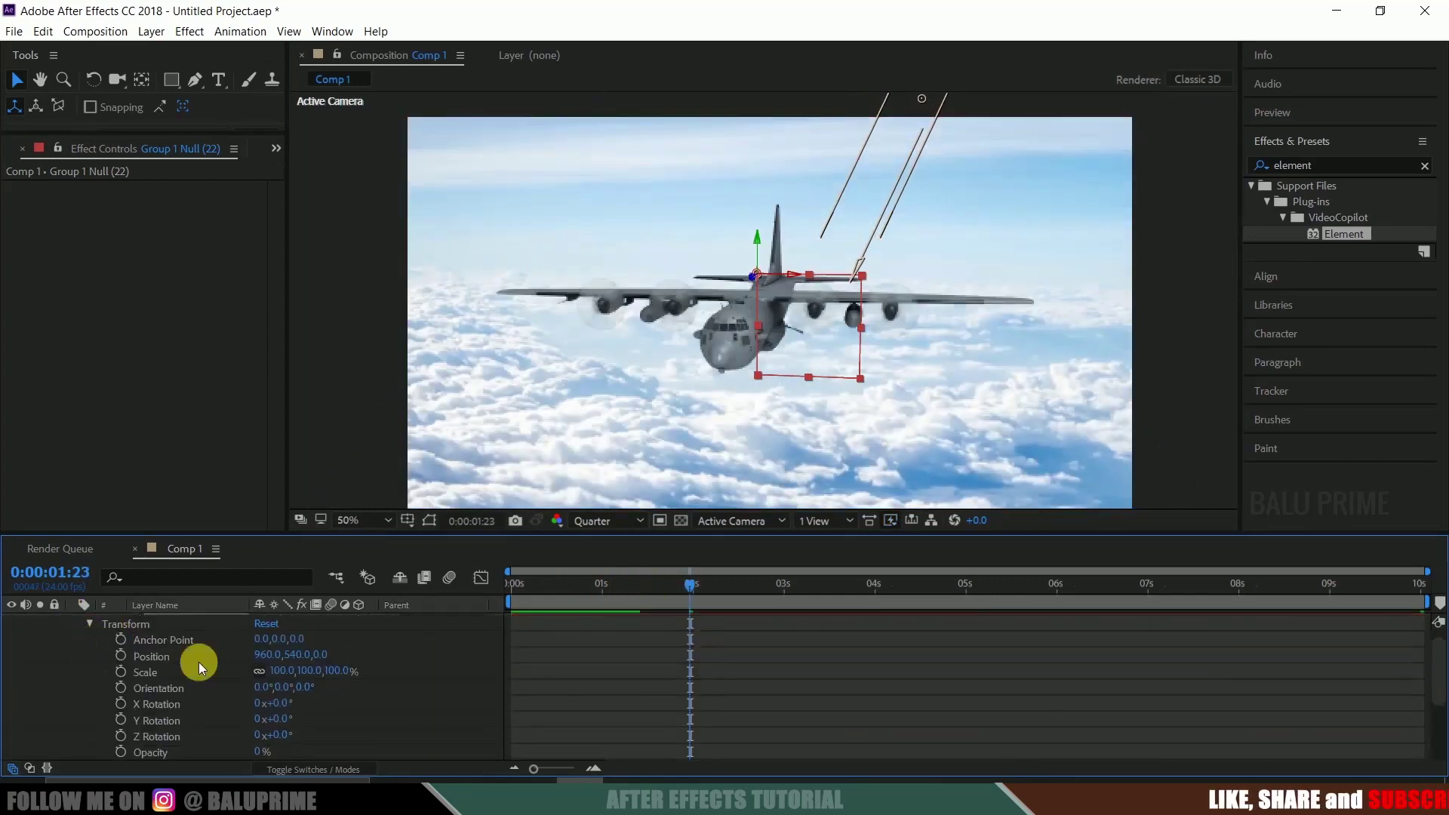
click(118, 737)
drag(702, 585, 1438, 588)
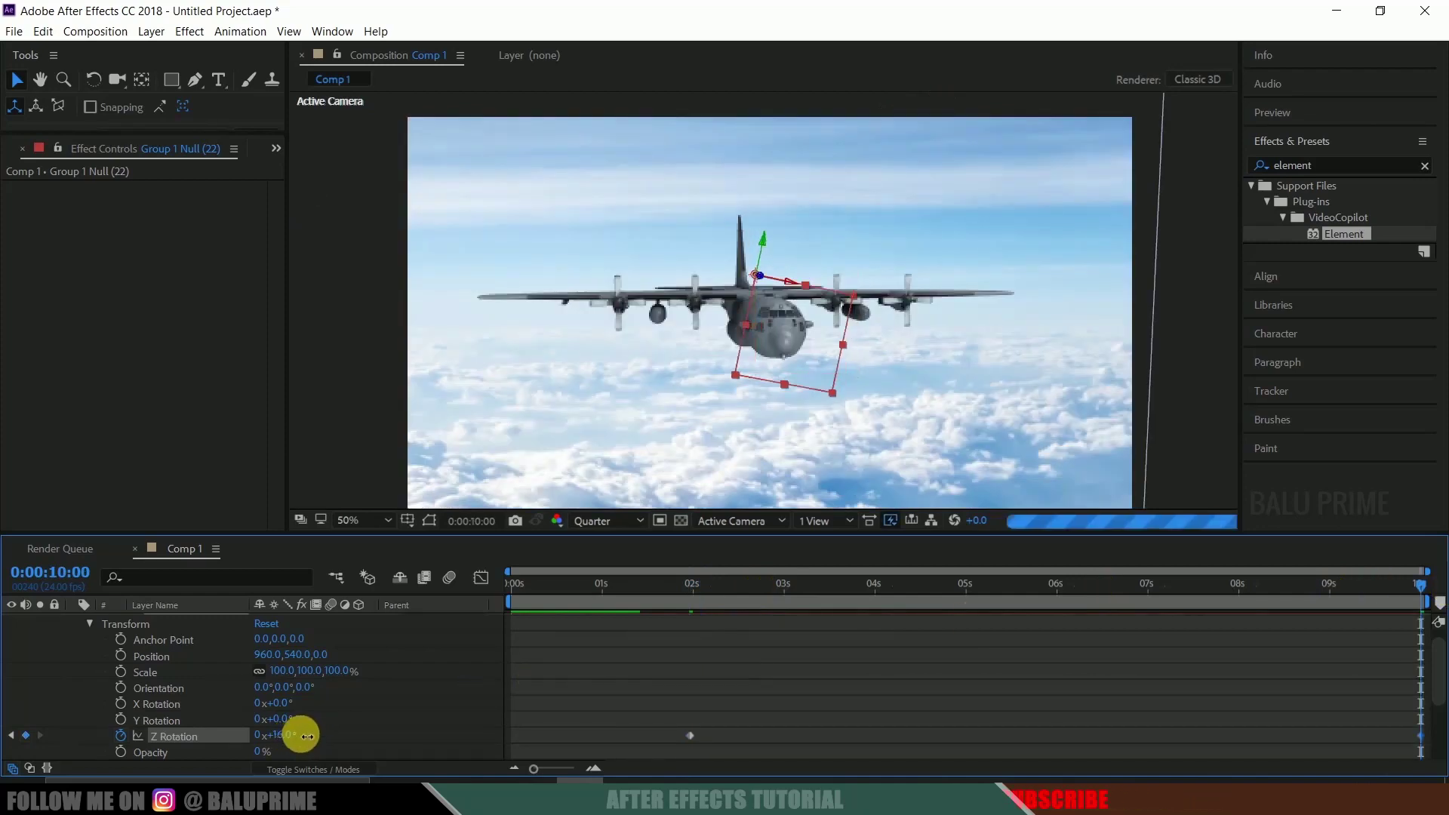
drag(308, 736, 309, 740)
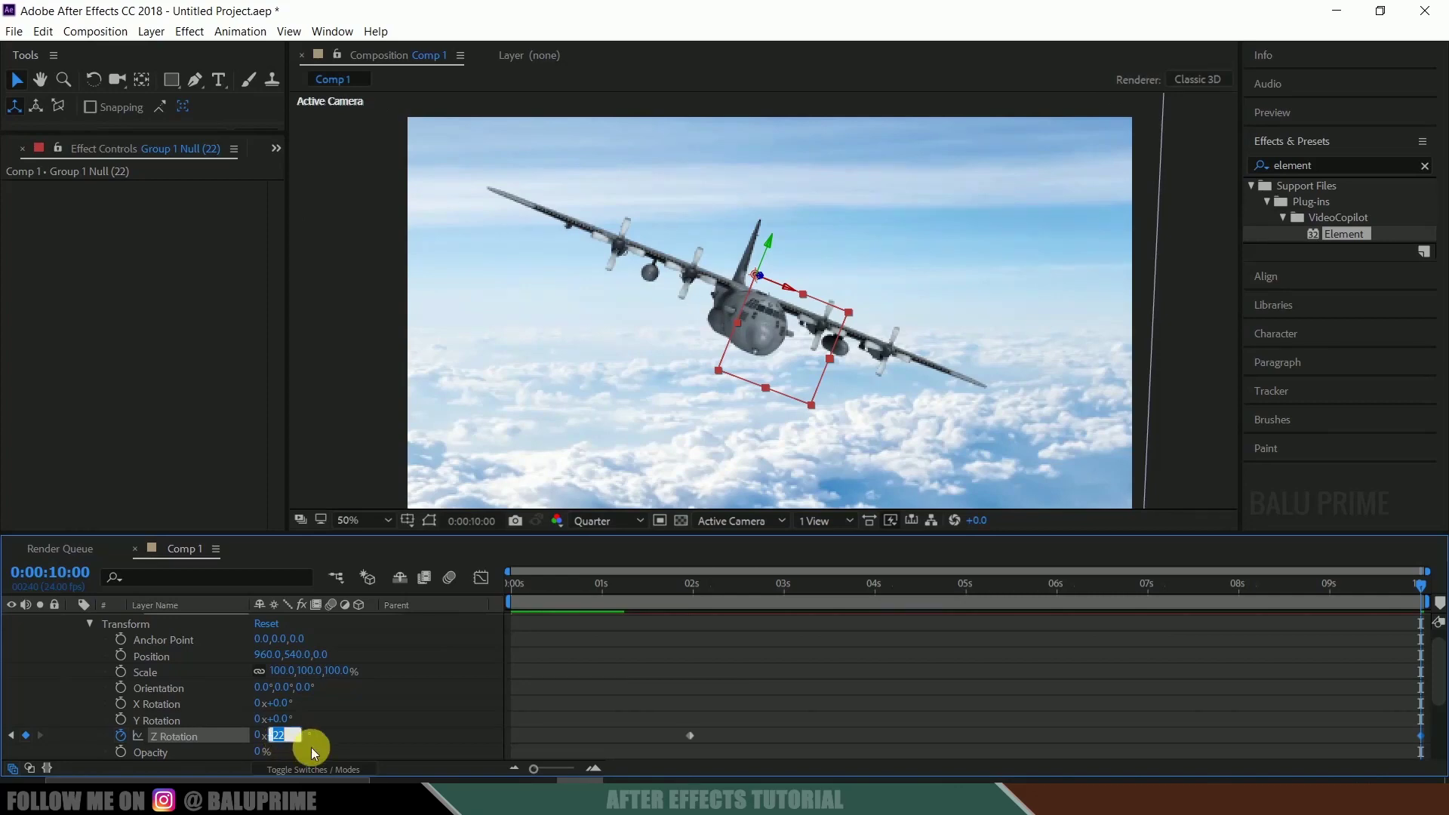
text(20)
key(Return)
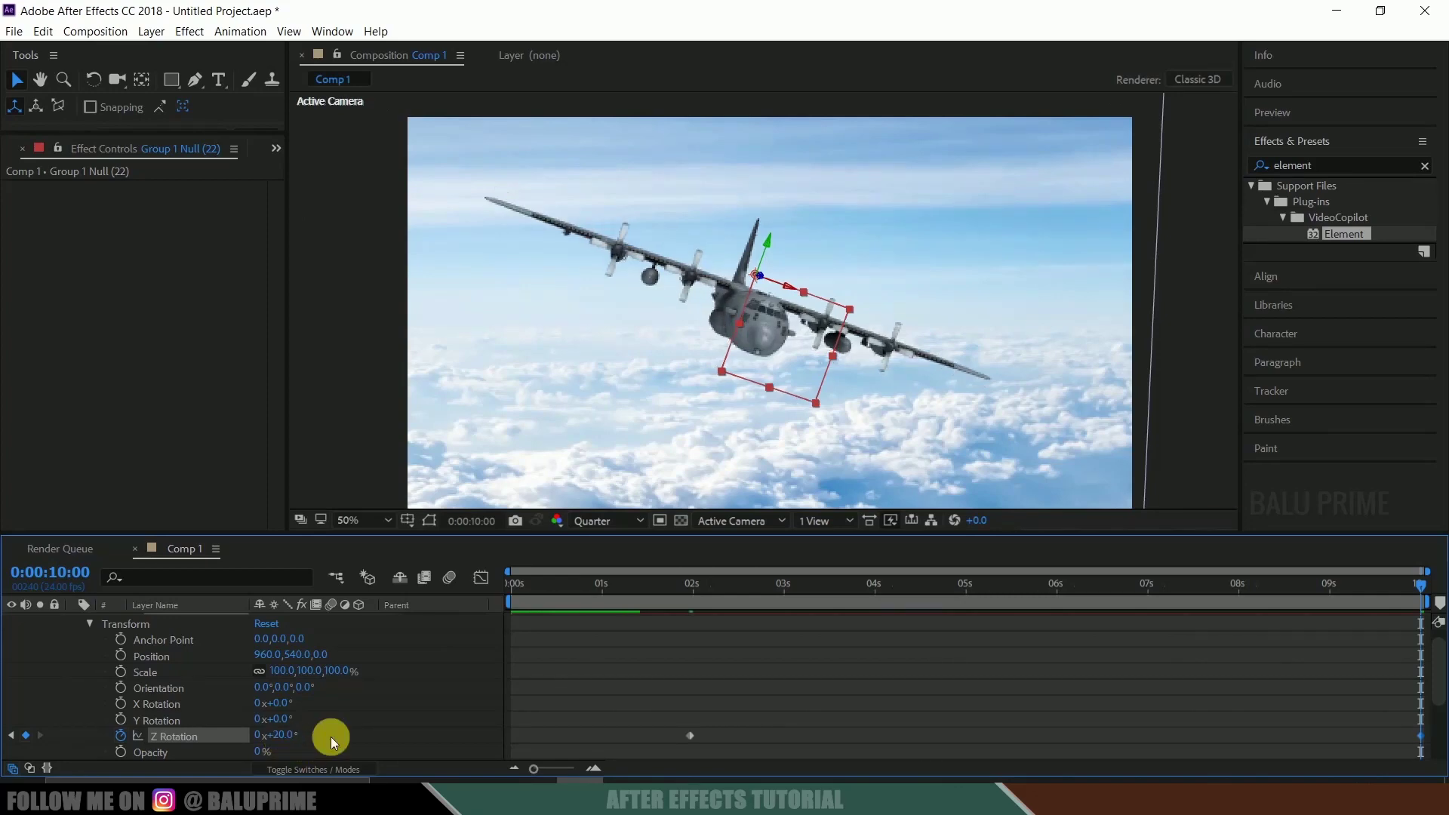
key(space)
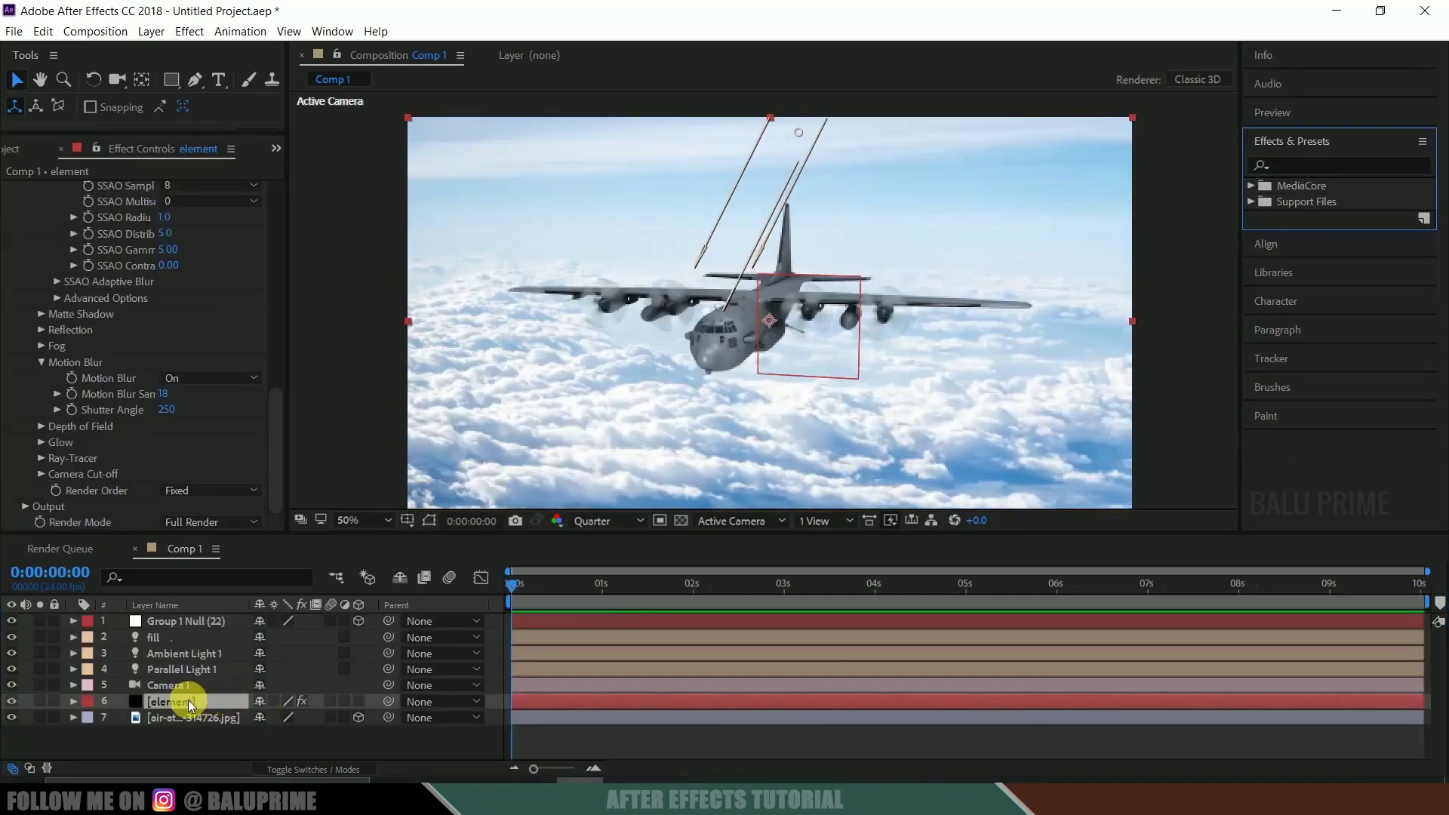
- Apply the Wiggle - position preset from Effects & Presets to the element layer
click(184, 701)
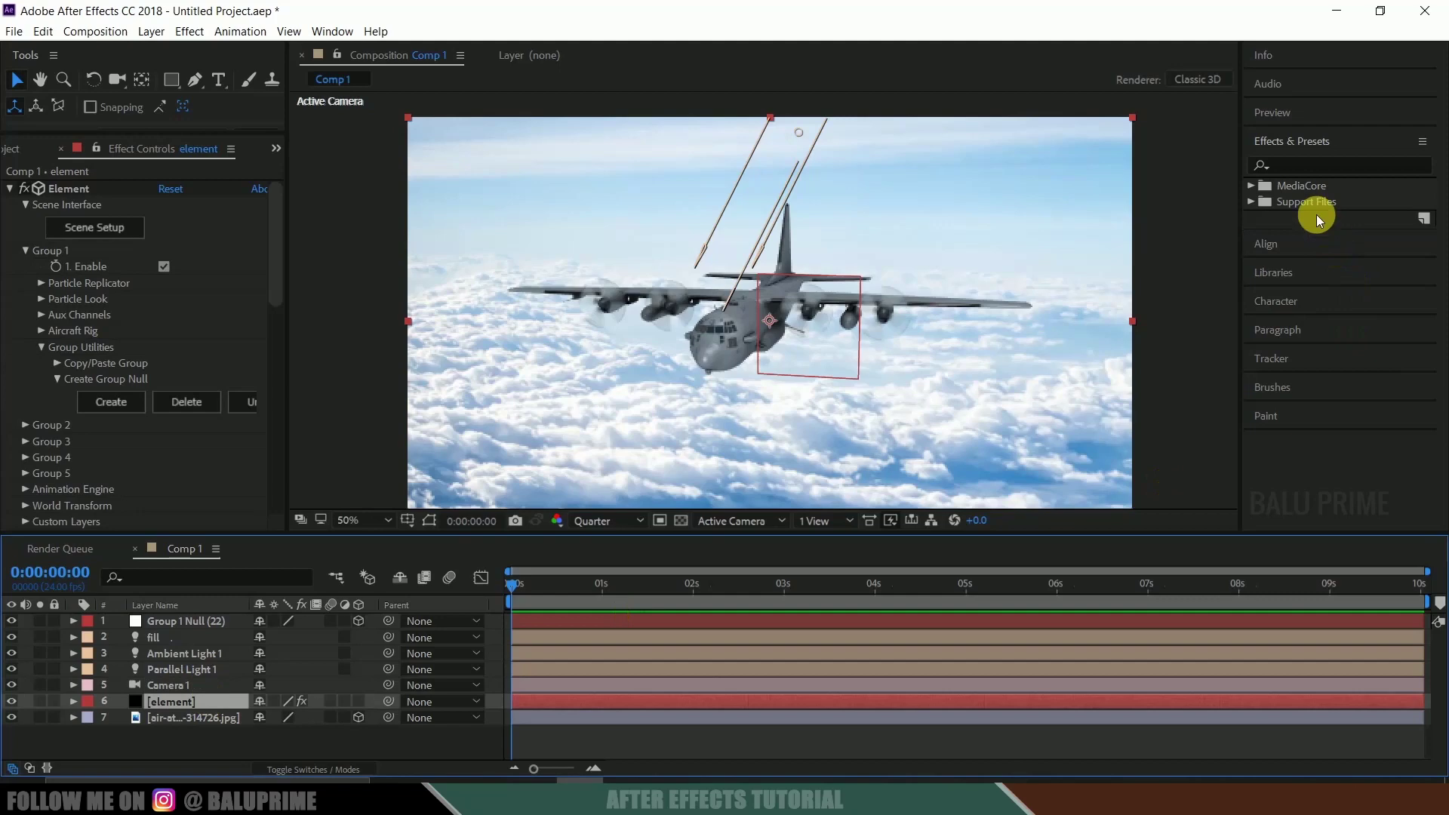
click(1304, 166)
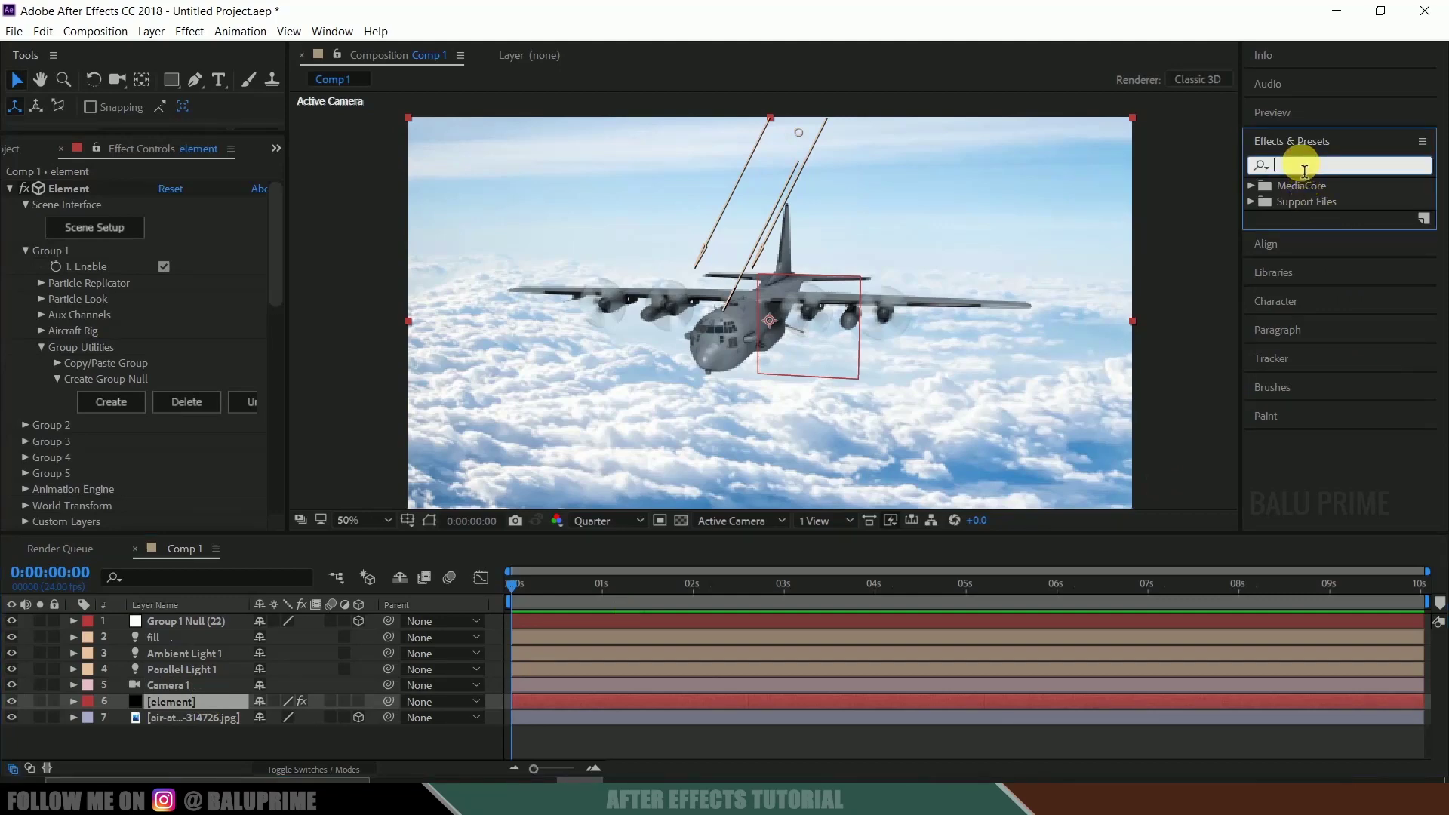
text(wiggle)
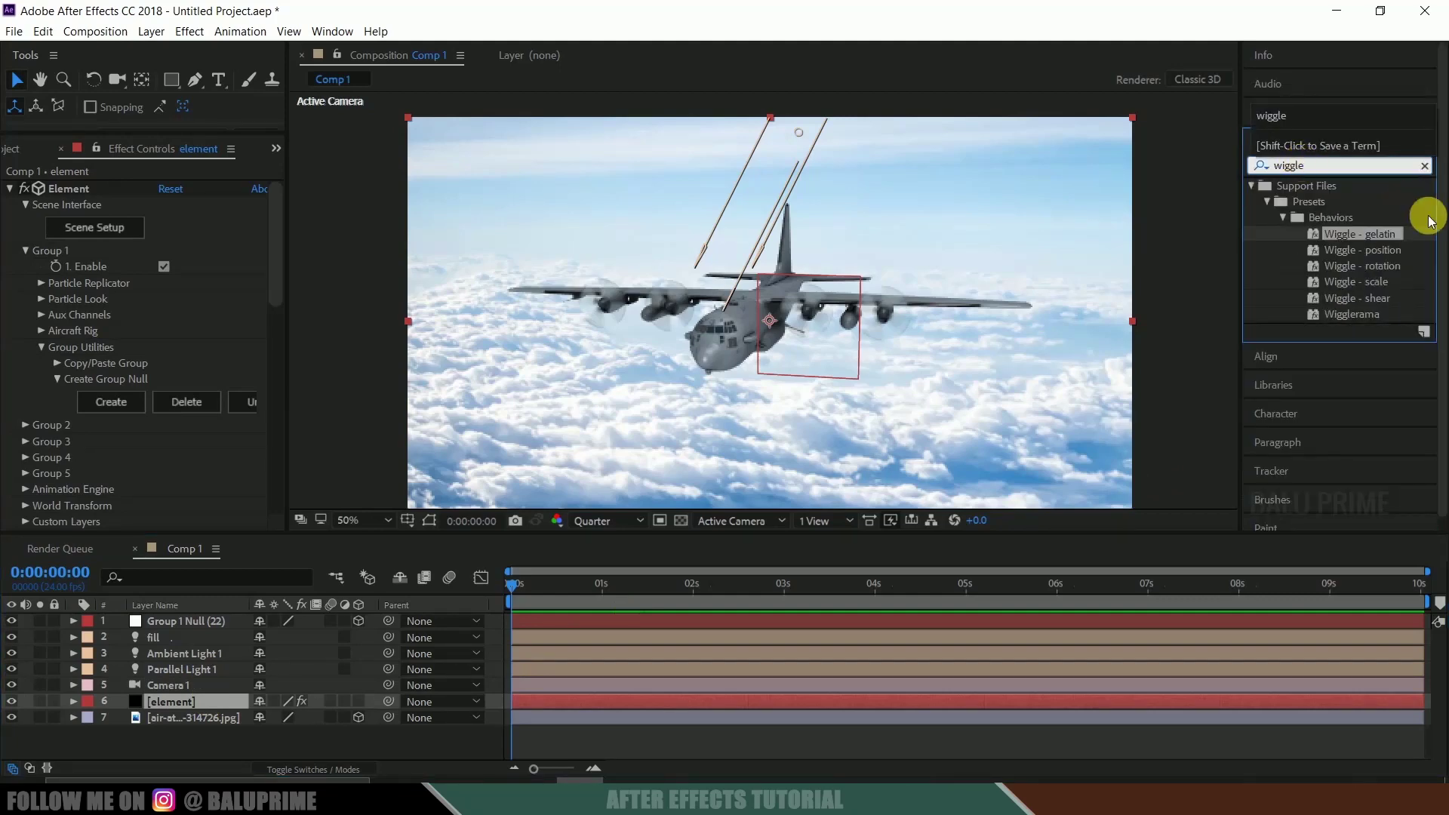
click(1363, 252)
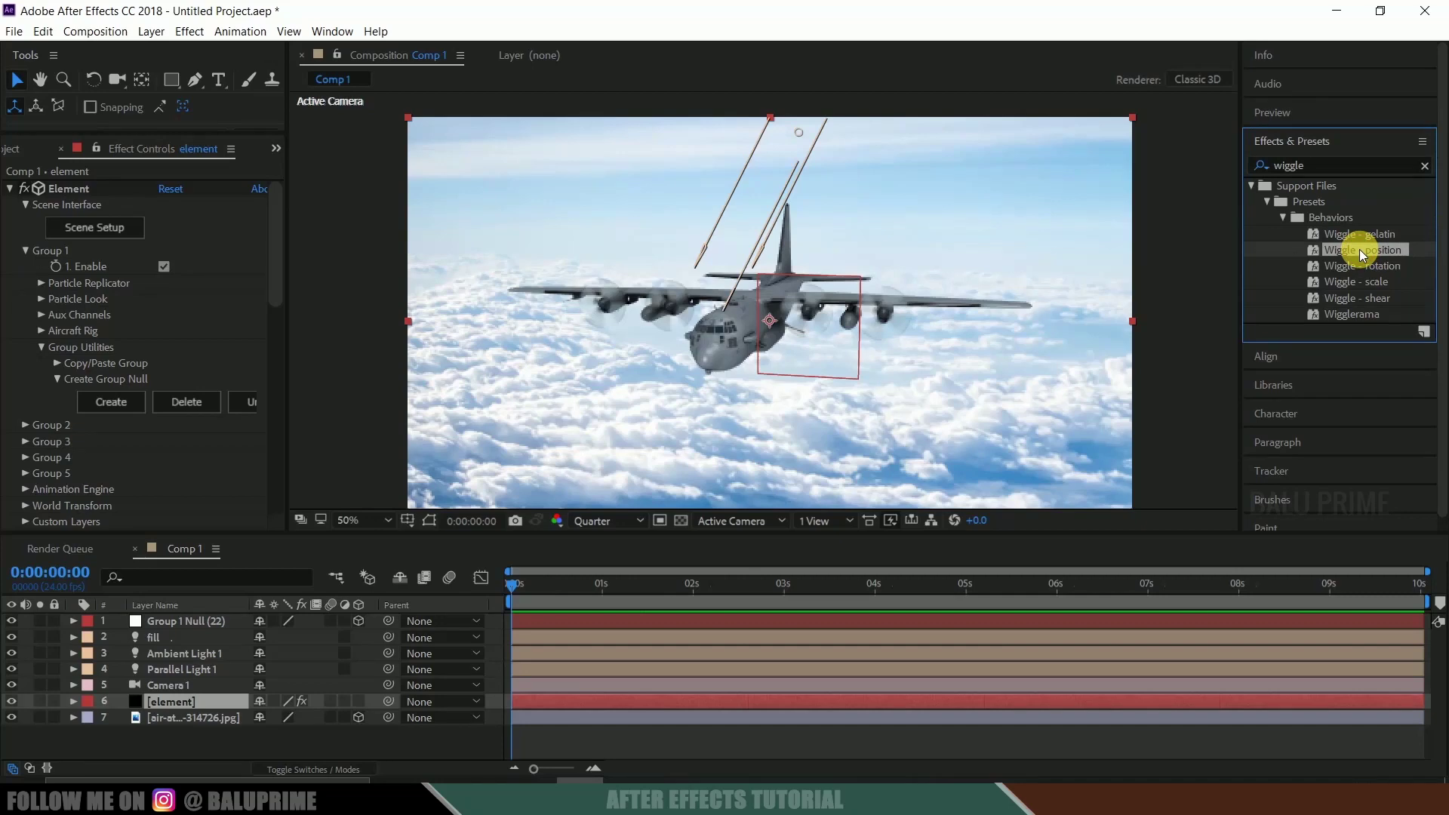
drag(271, 706, 193, 699)
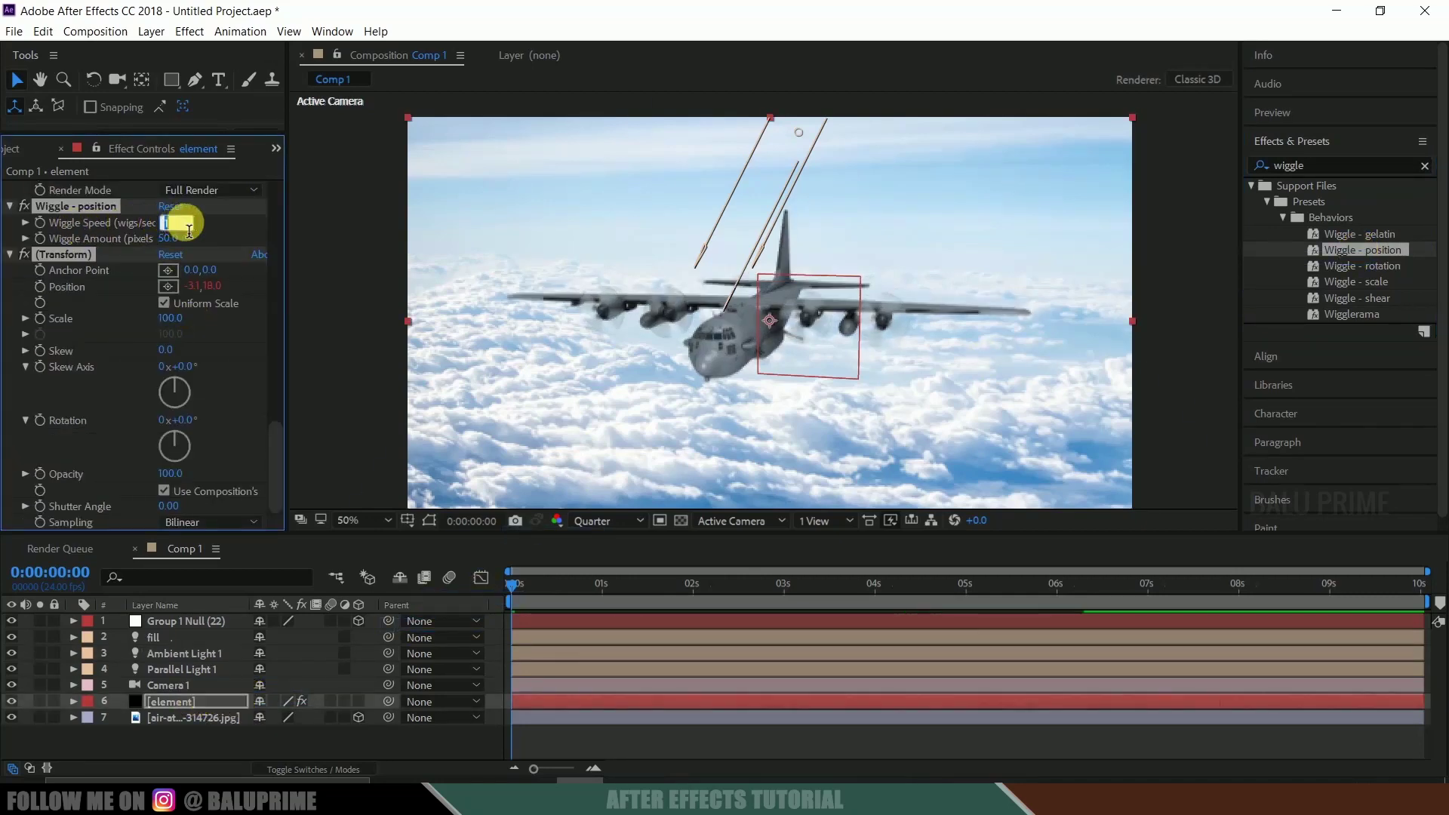
- Keep Wiggle Speed 0.5 and amount 25, preview the drift, then jump to 10:00
key(Return)
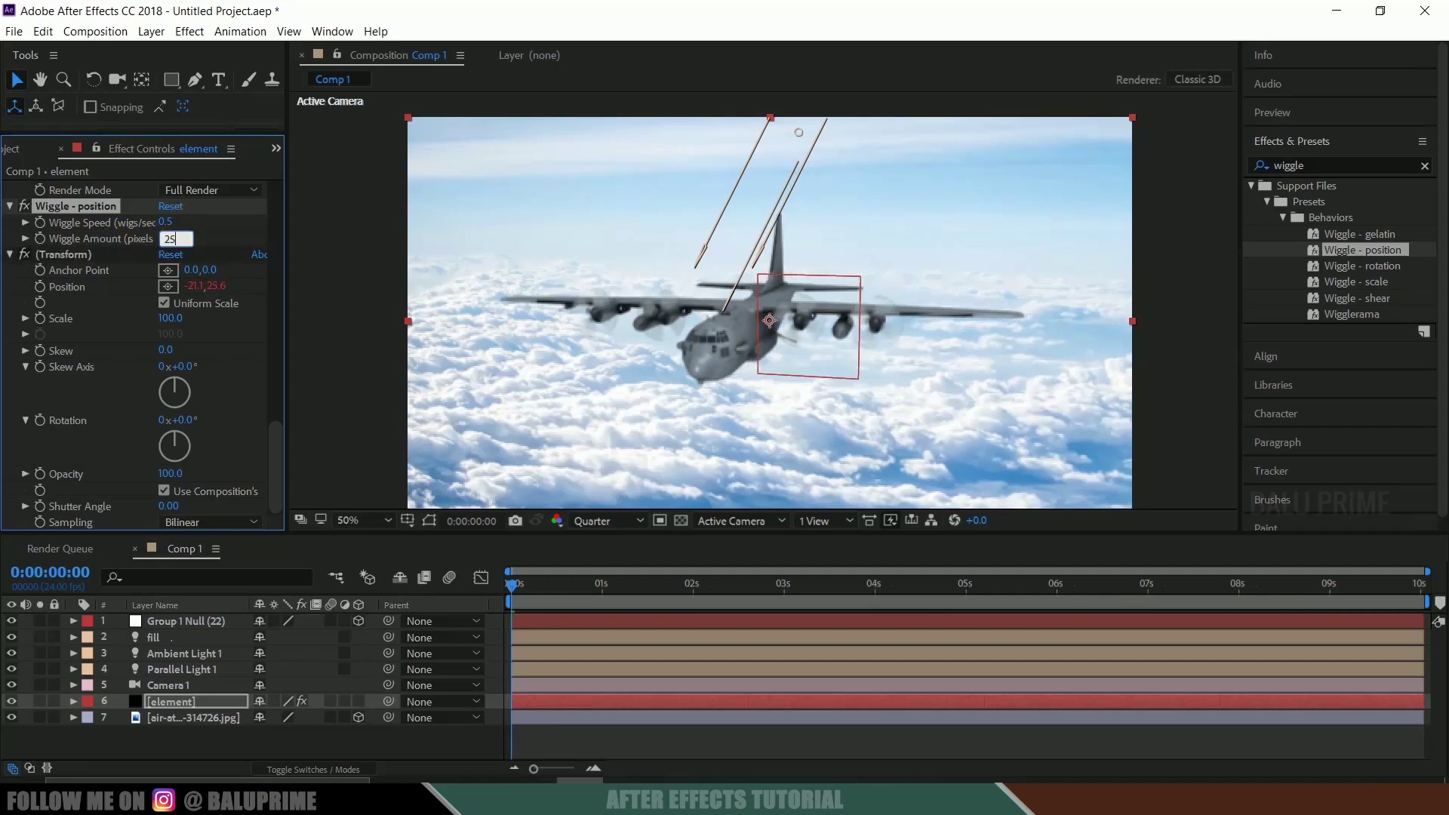
key(space)
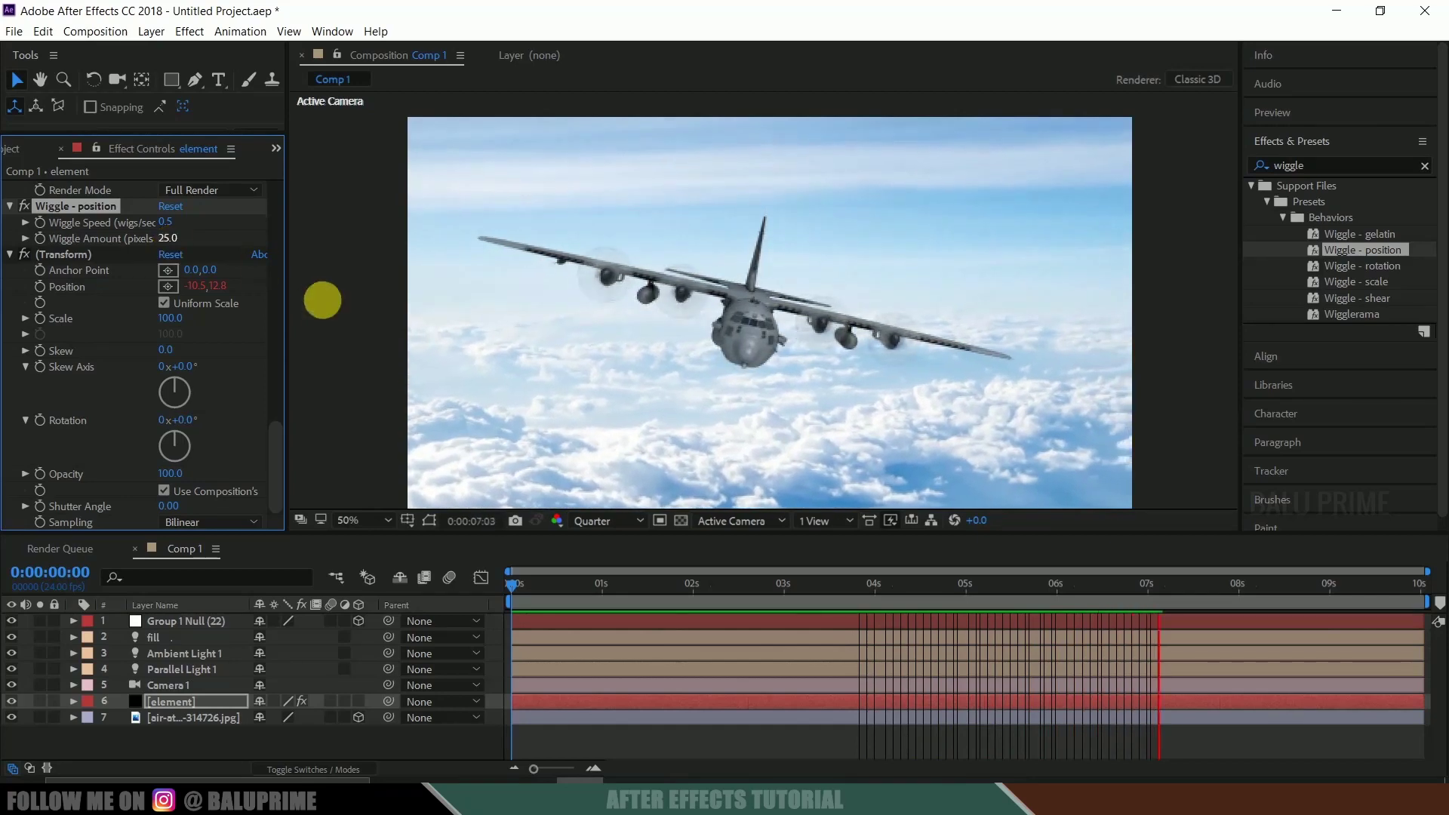
click(509, 586)
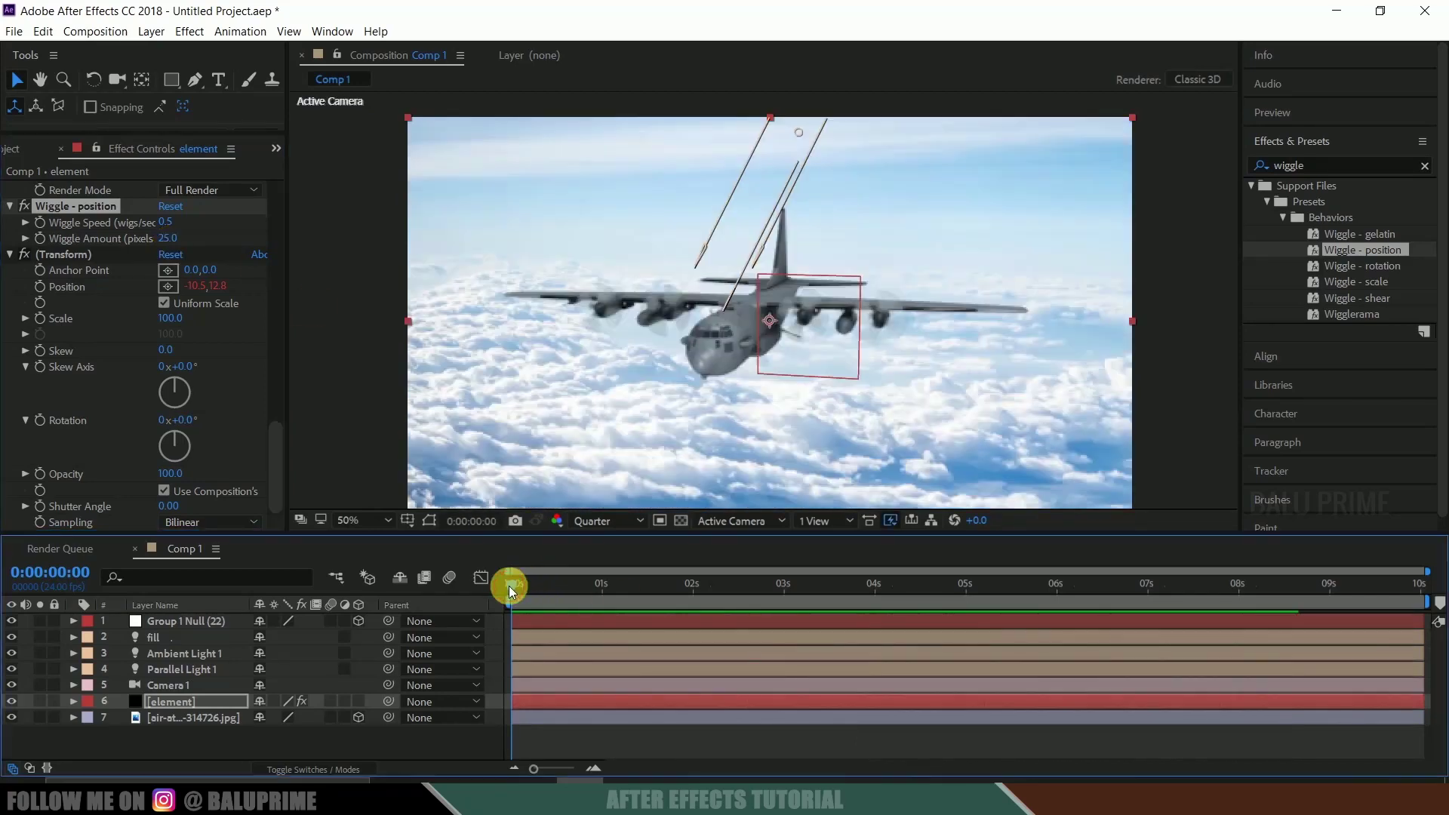
drag(509, 586, 1438, 620)
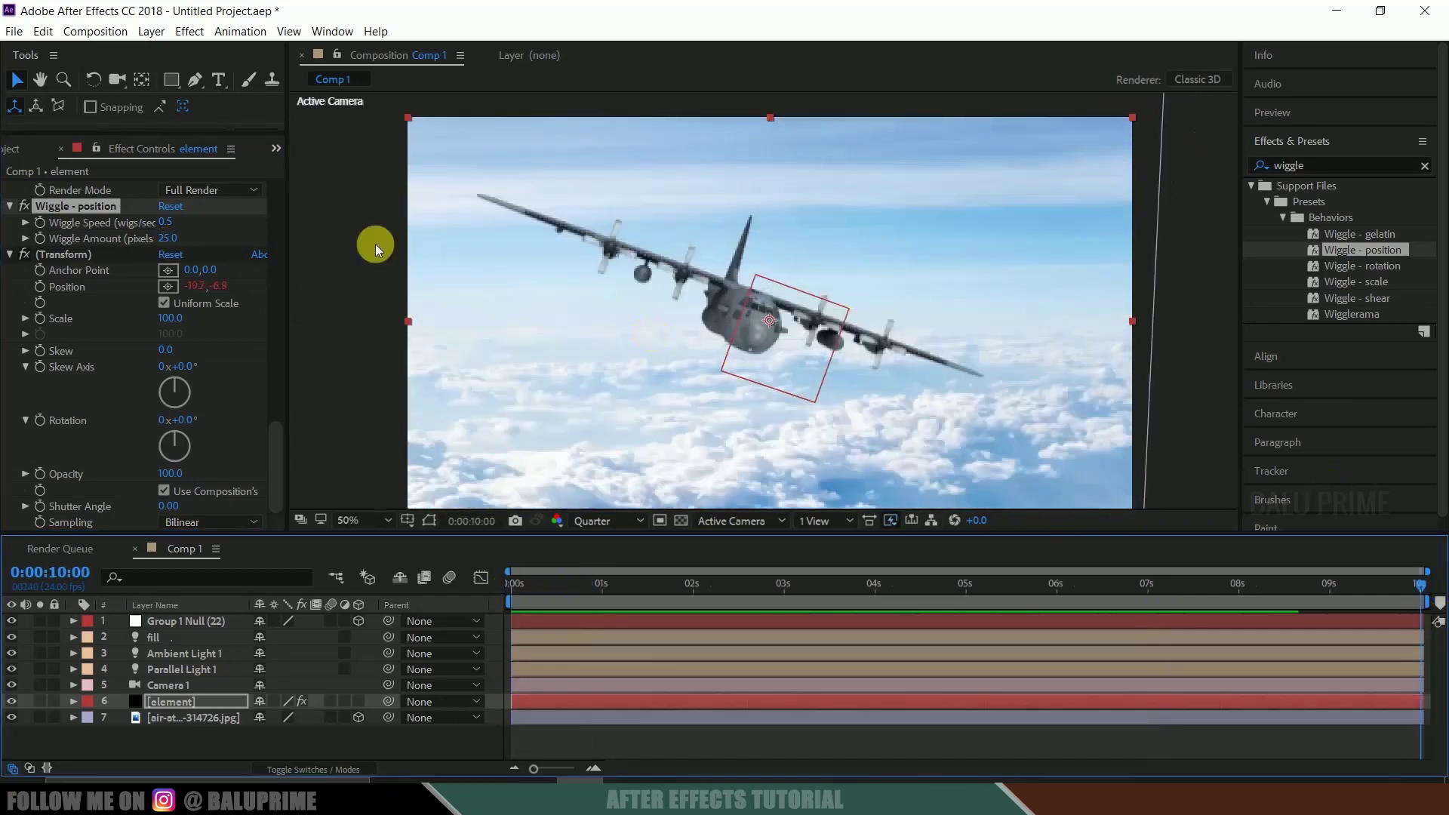
- Dolly Camera 1 in with the Track Z Camera Tool to enlarge the plane, then preview
click(179, 686)
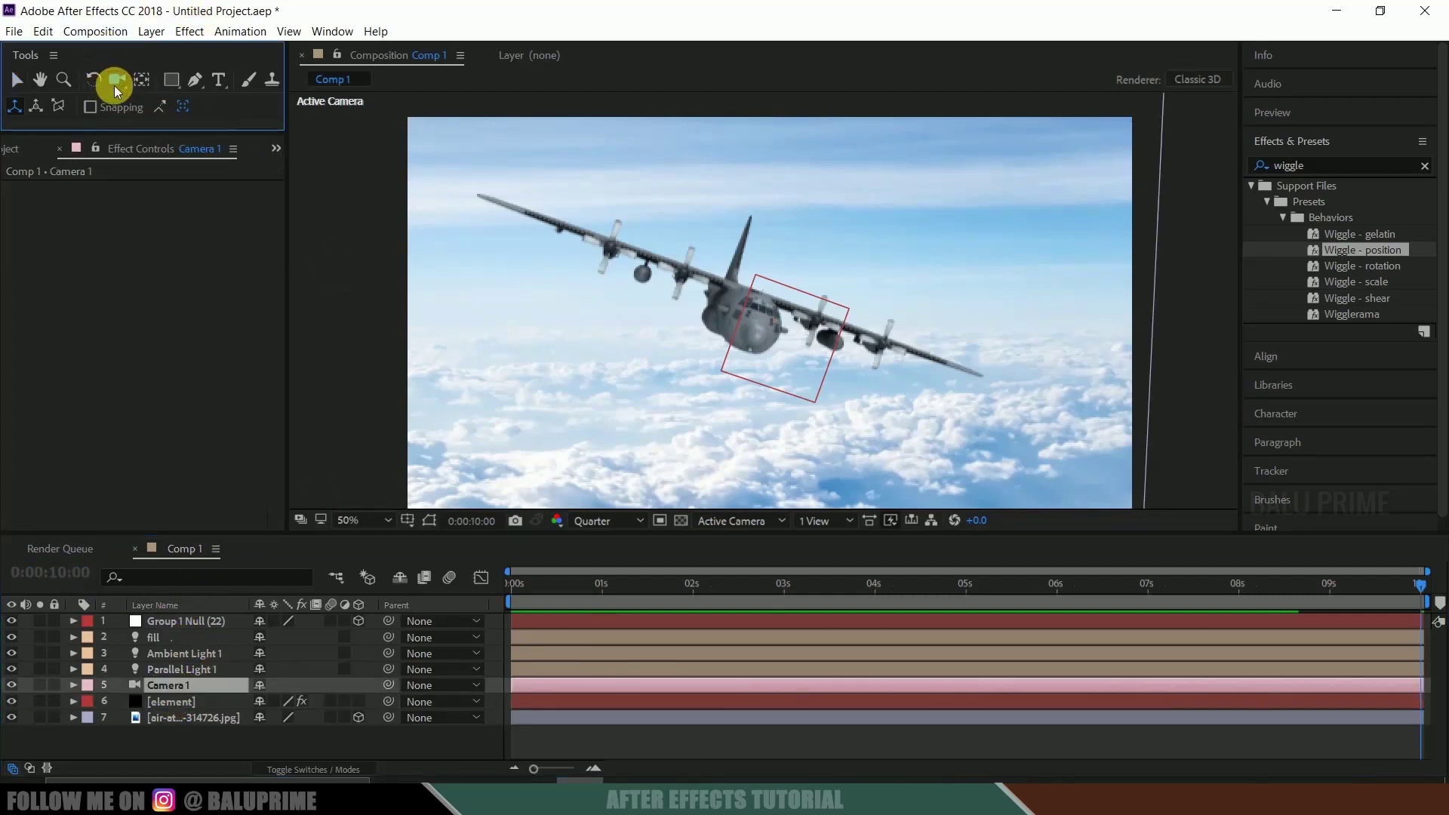
drag(115, 84, 226, 148)
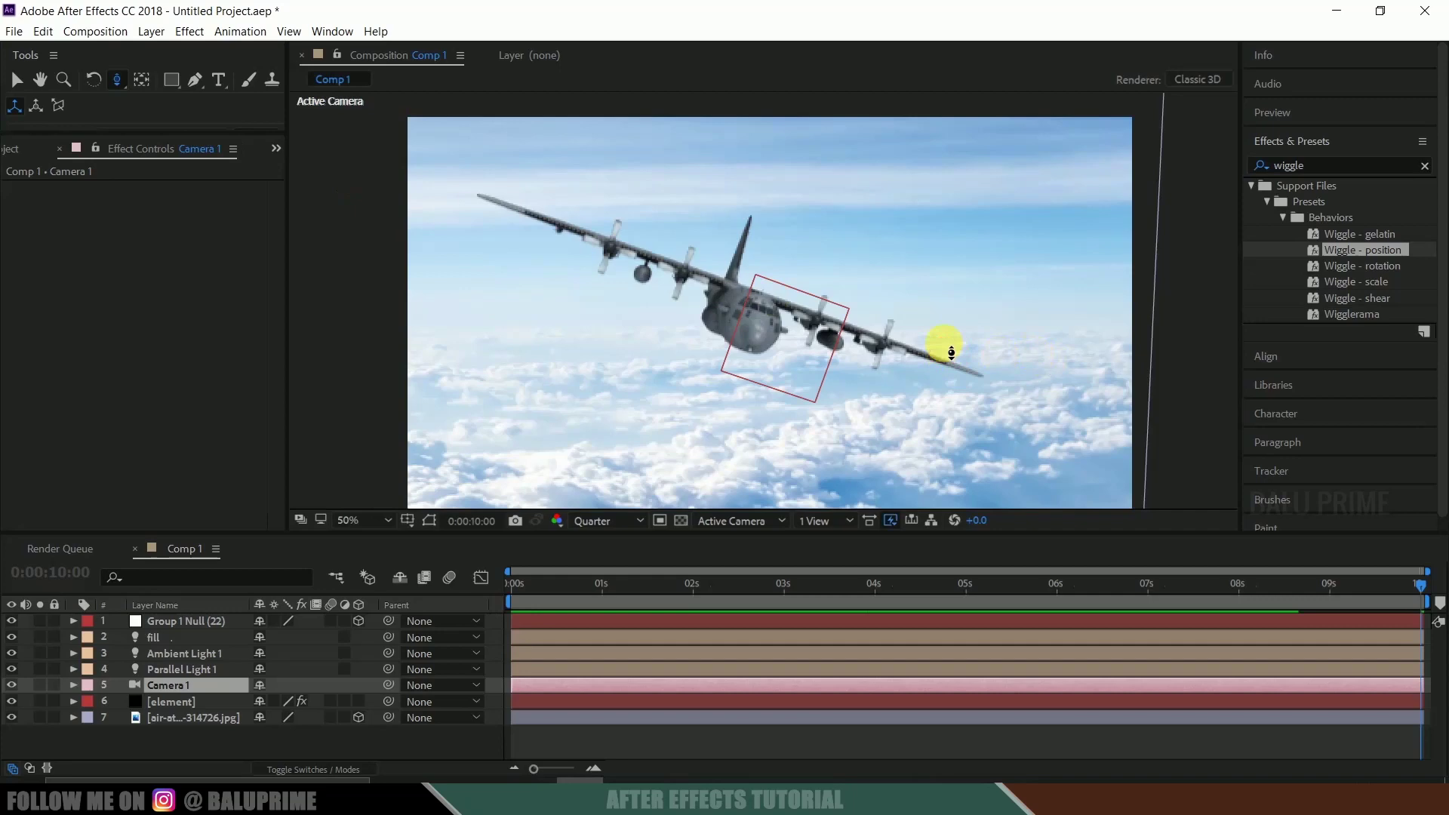
drag(951, 352, 954, 323)
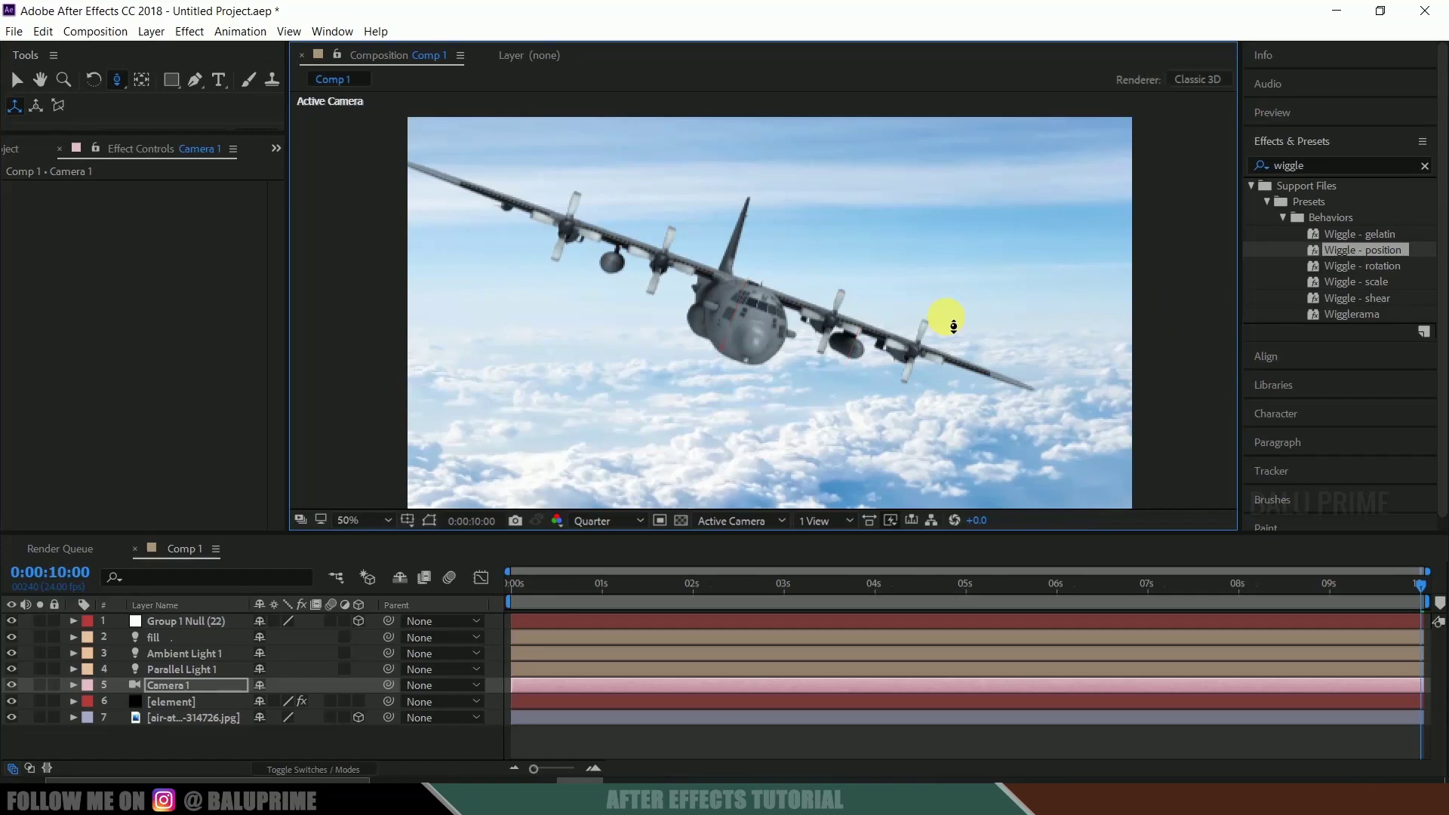
key(space)
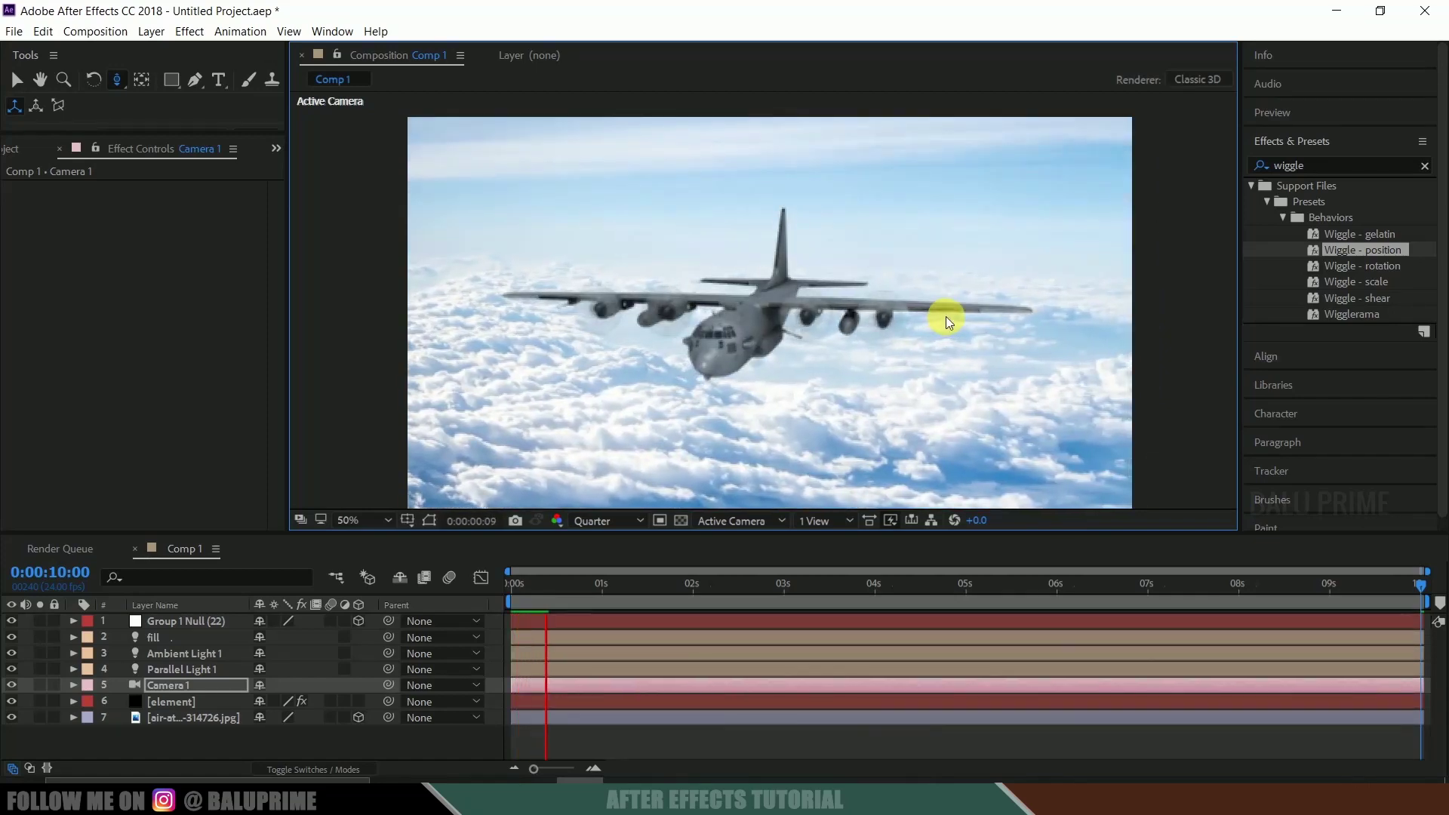